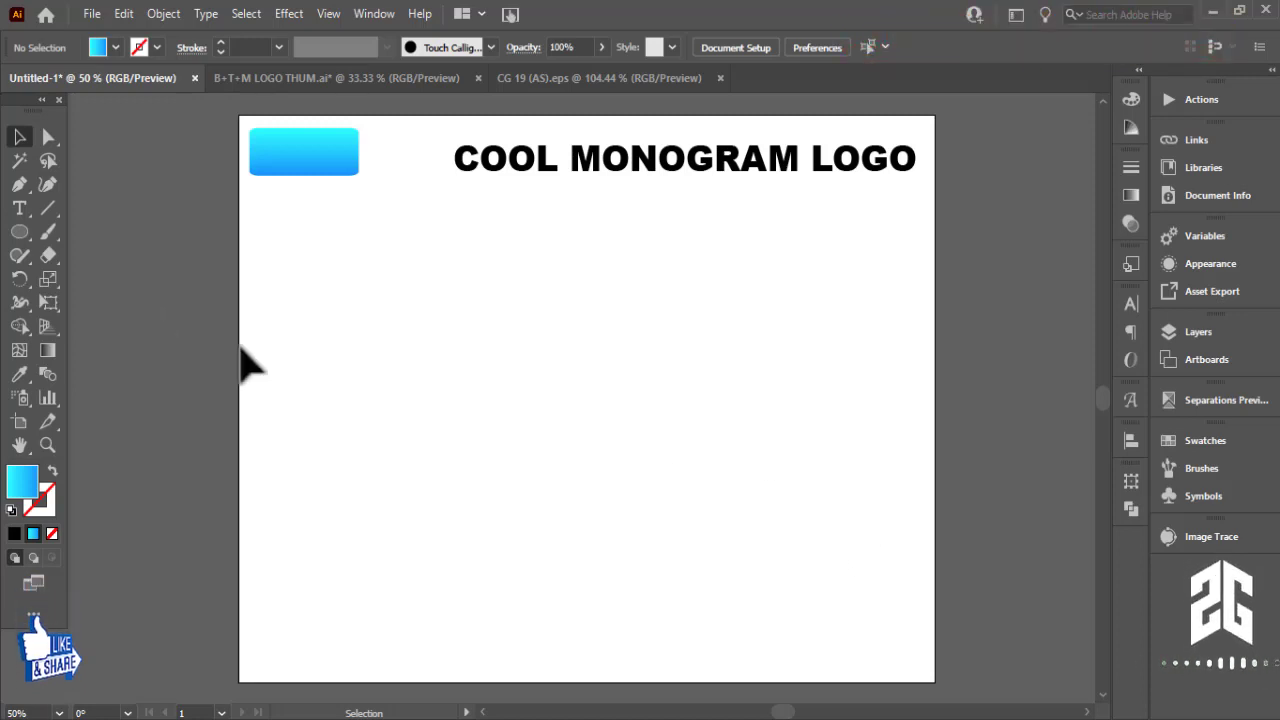
# Pick the Ellipse tool to start drawing circles on the monogram page
pyautogui.click(19, 231)
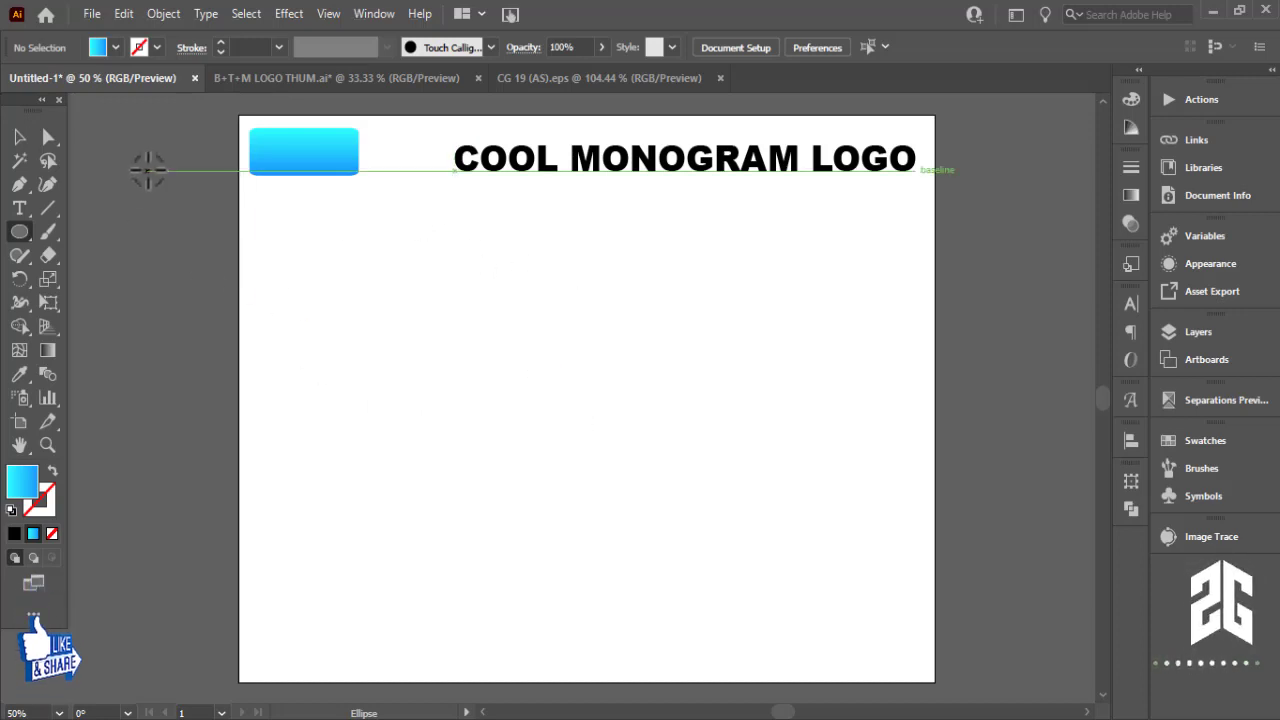
# Set fill to None and stroke to black, then draw a 288 pt circle
pyautogui.click(115, 47)
pyautogui.click(12, 80)
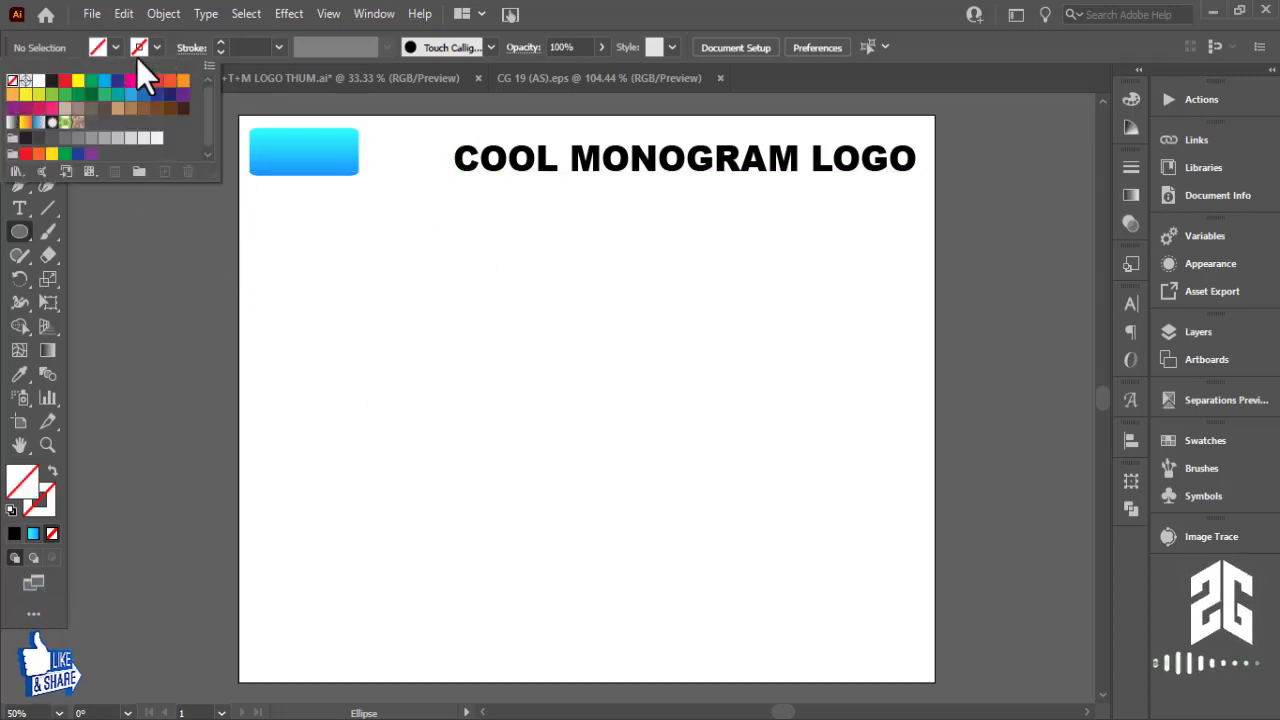
pyautogui.click(150, 48)
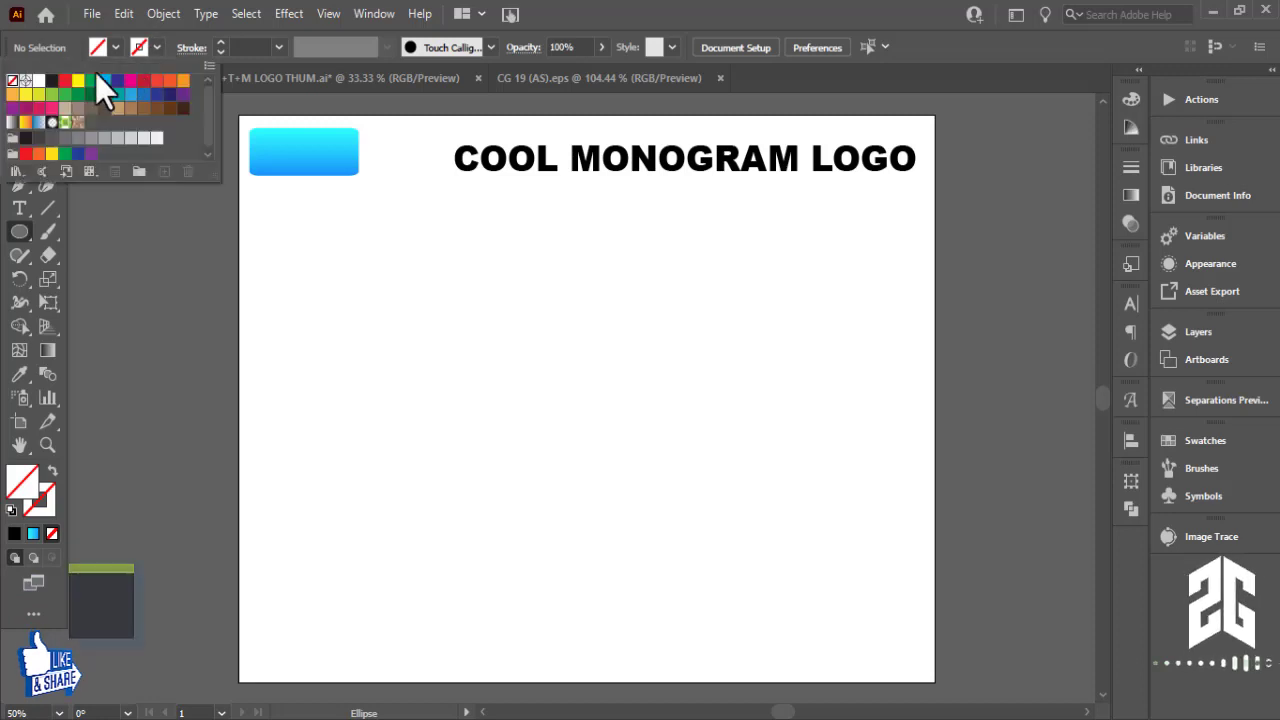
pyautogui.click(44, 100)
pyautogui.moveTo(483, 372); pyautogui.dragTo(611, 506)
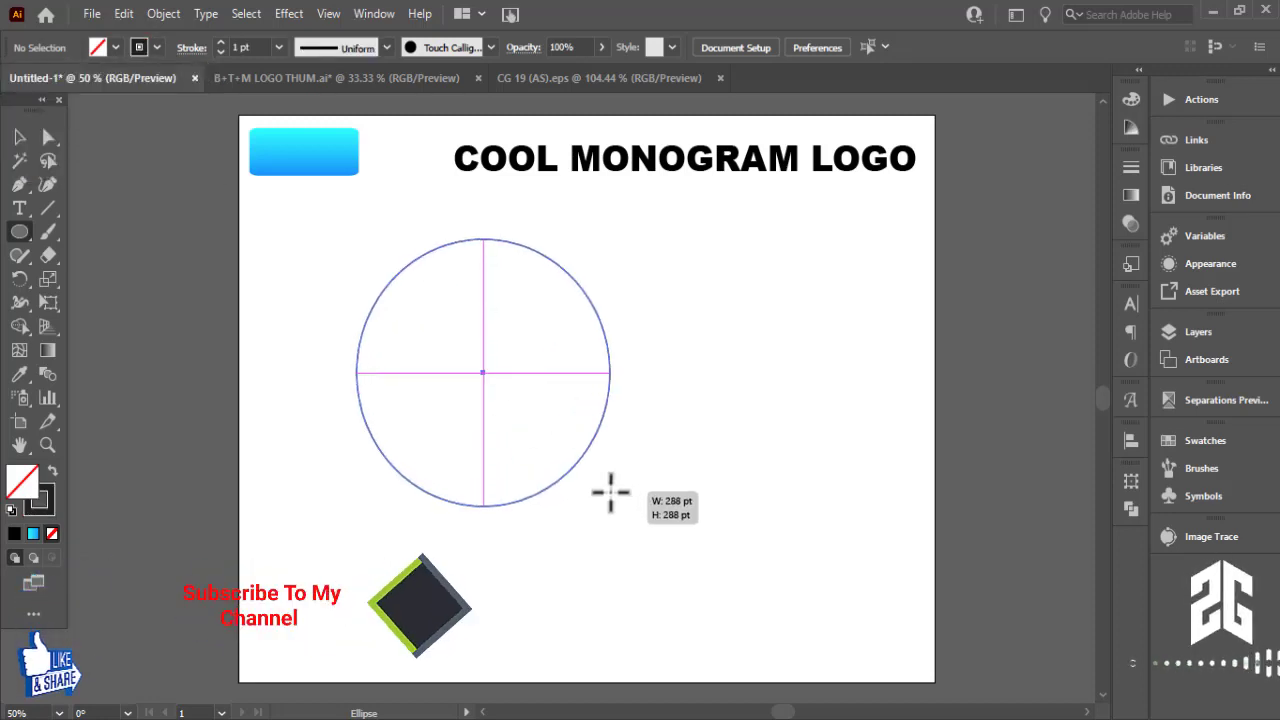
# Duplicate the circle to the right, overlapping it, and top-align both circles
pyautogui.click(19, 136)
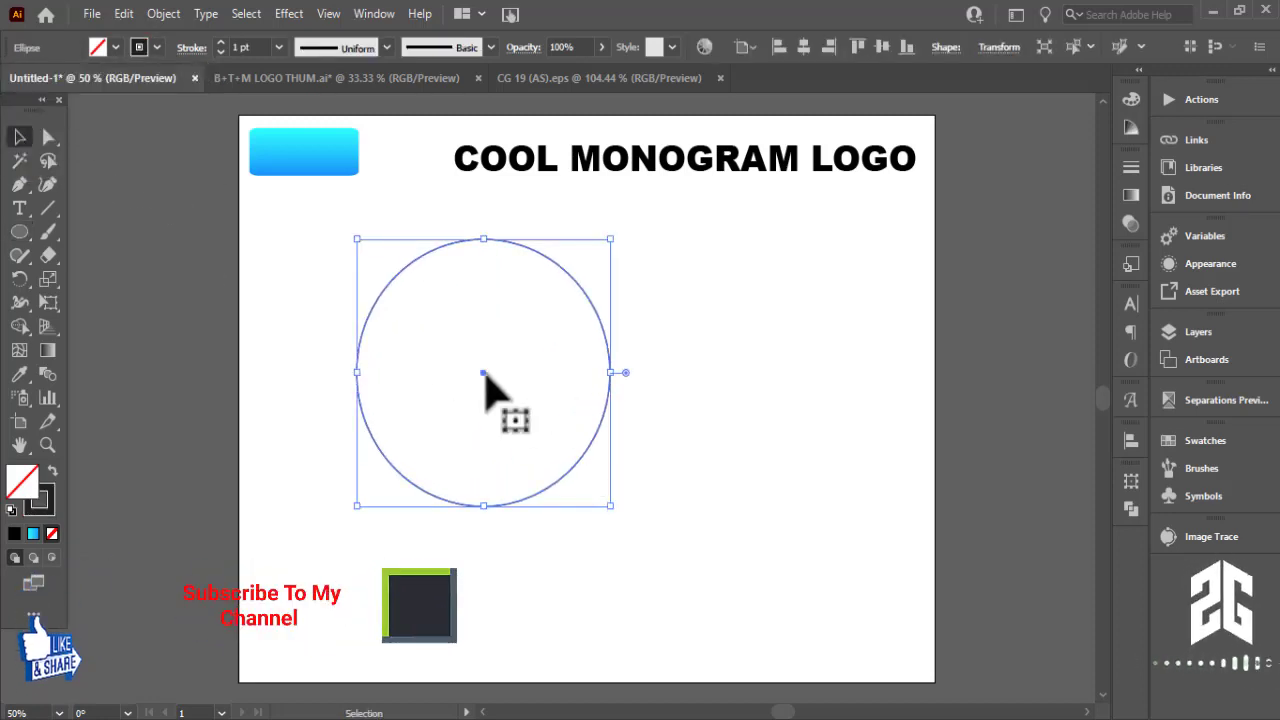
pyautogui.moveTo(480, 382); pyautogui.dragTo(637, 392)
pyautogui.click(850, 350)
pyautogui.hotkey('ctrl', 'a')
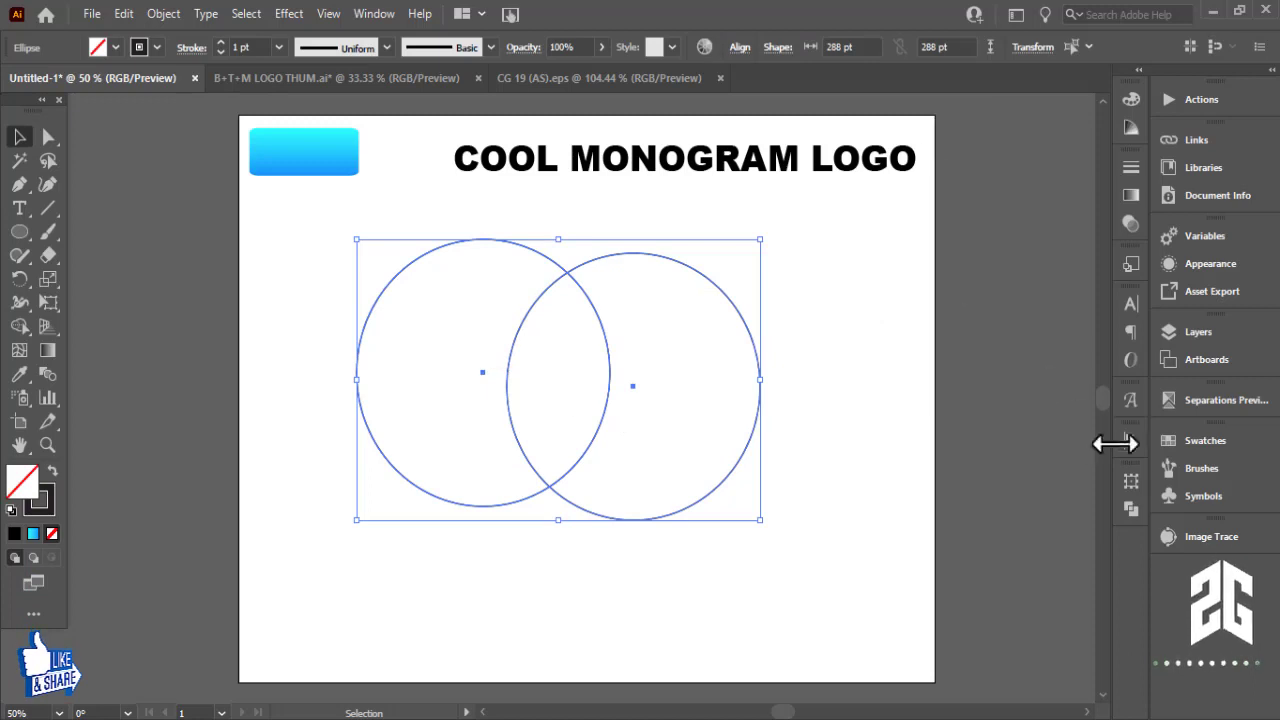
pyautogui.click(1130, 442)
pyautogui.click(1025, 484)
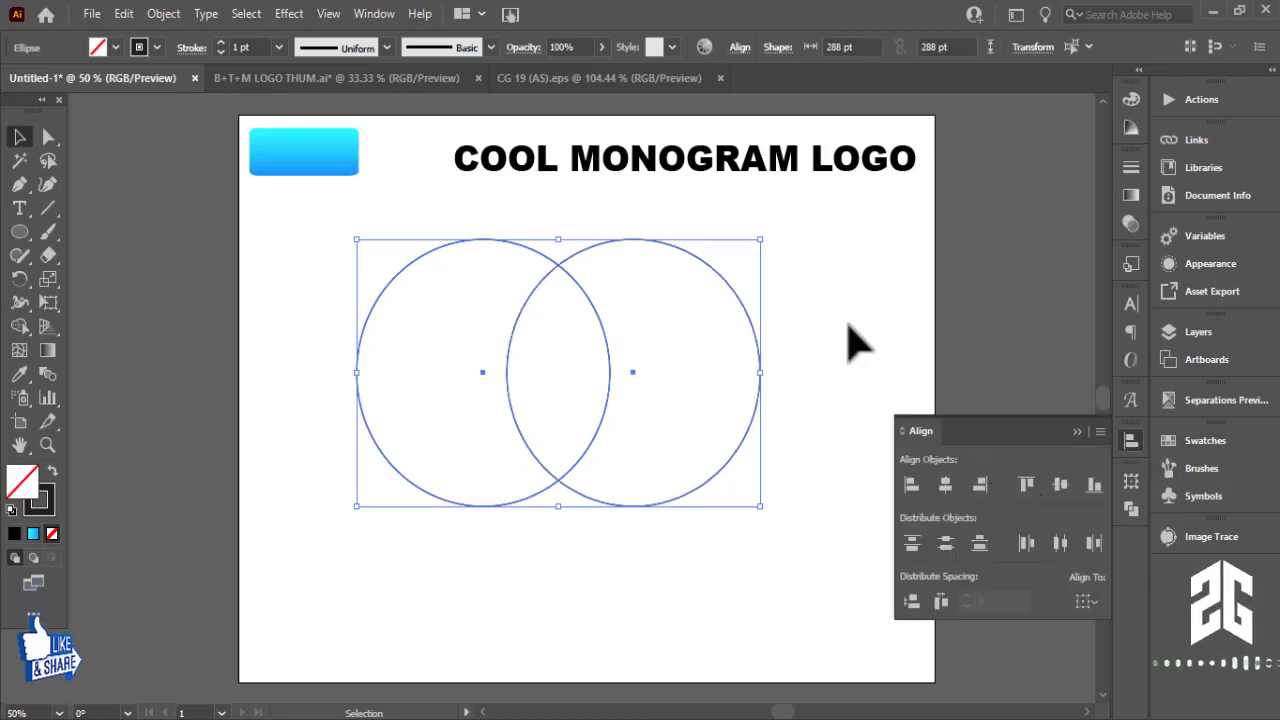
pyautogui.click(846, 343)
pyautogui.click(44, 210)
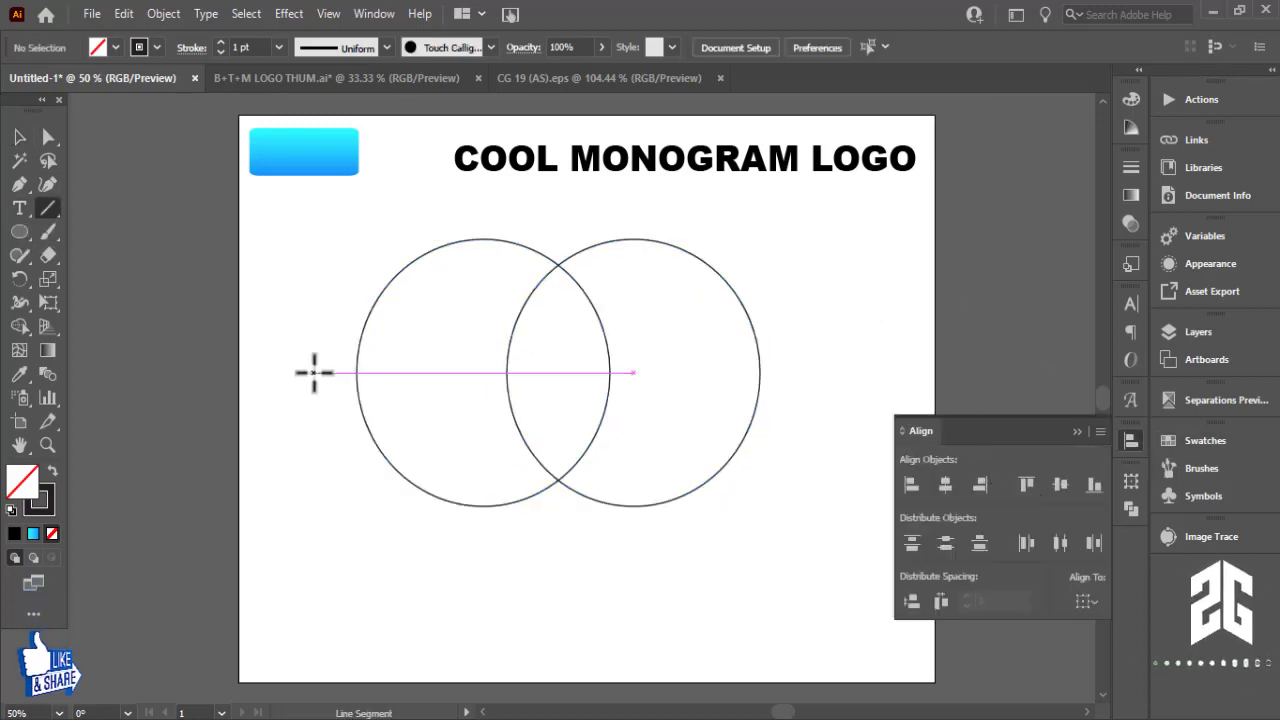
# Draw a horizontal line through both circle centres and select it with the circles
pyautogui.moveTo(314, 373); pyautogui.dragTo(821, 372)
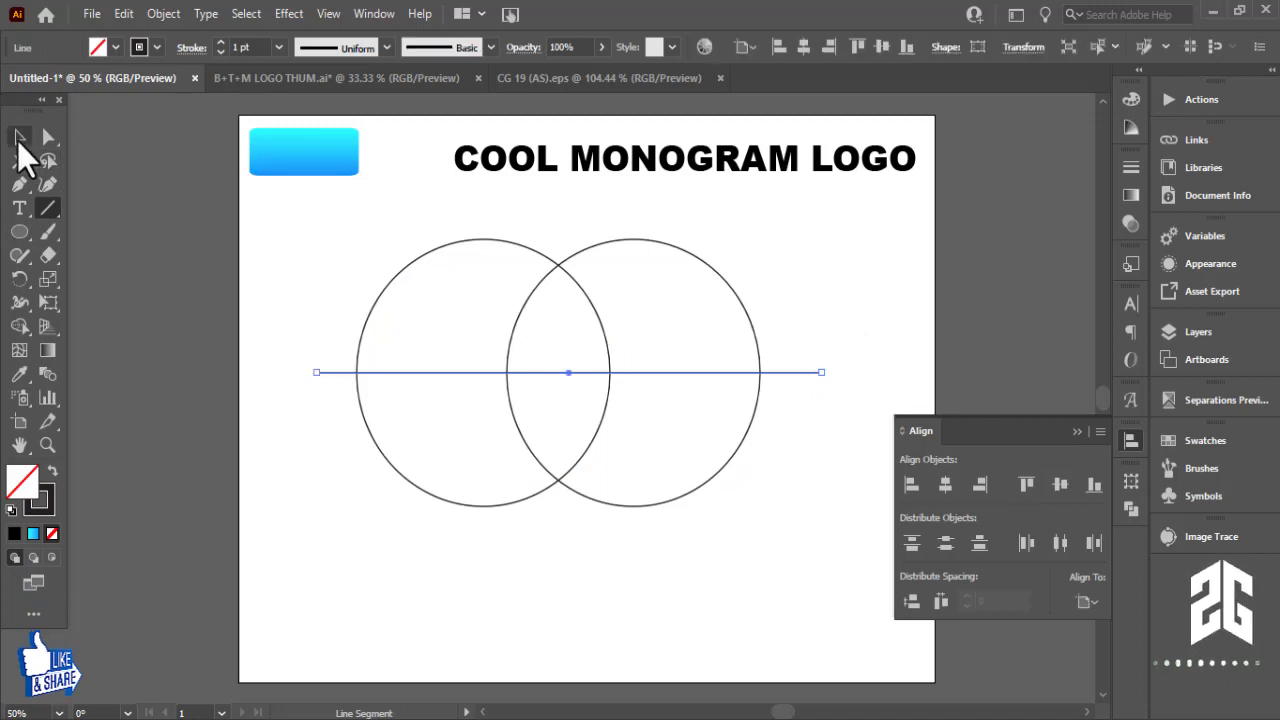
pyautogui.click(18, 140)
pyautogui.moveTo(305, 281); pyautogui.dragTo(803, 458)
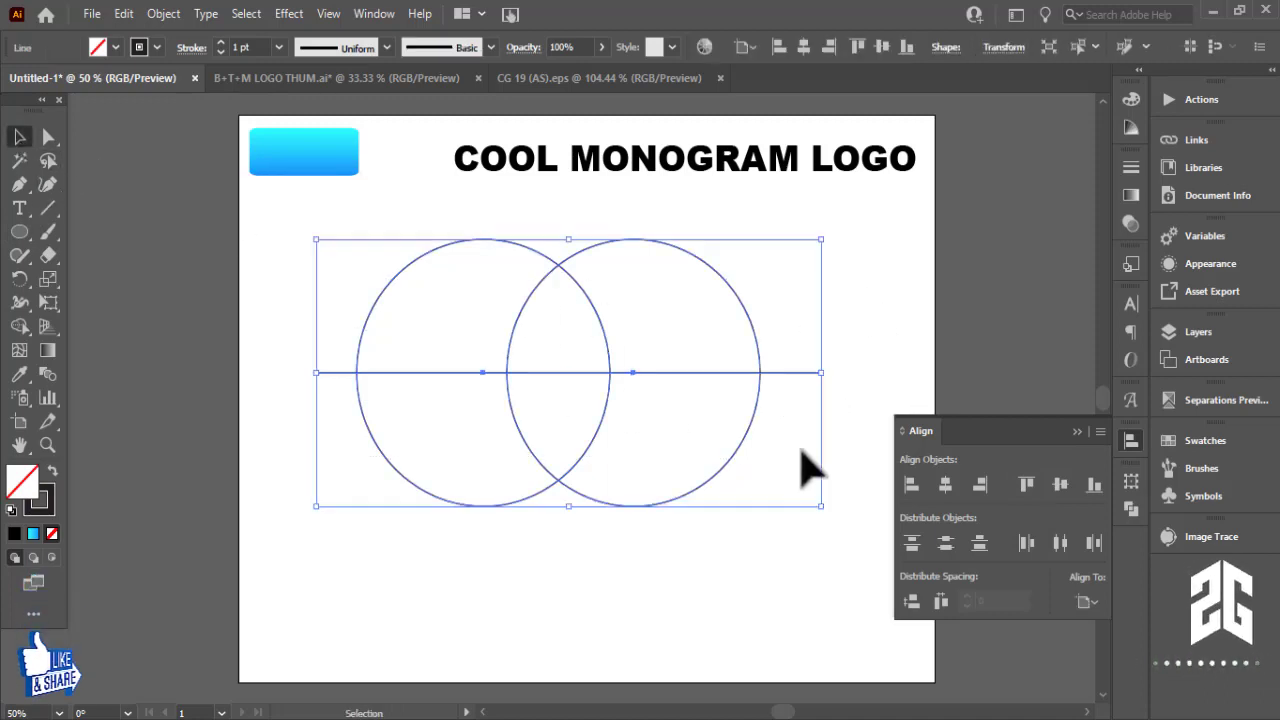
pyautogui.click(19, 326)
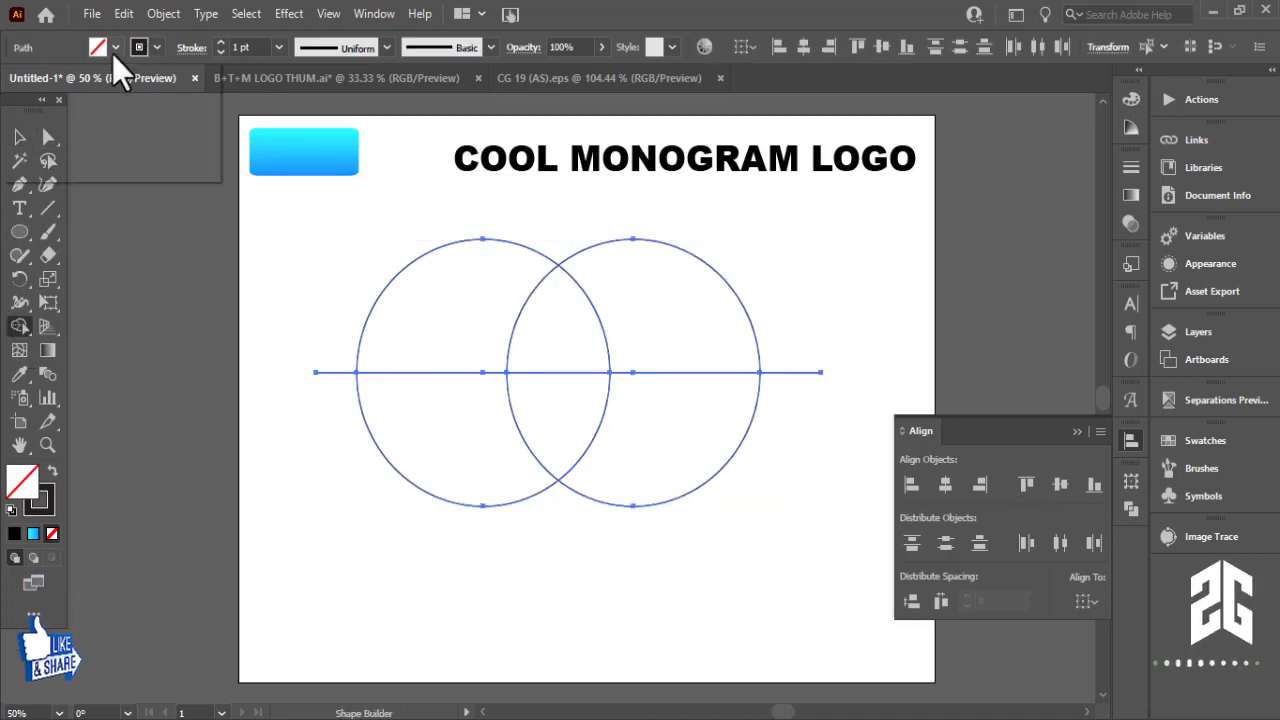
pyautogui.click(115, 47)
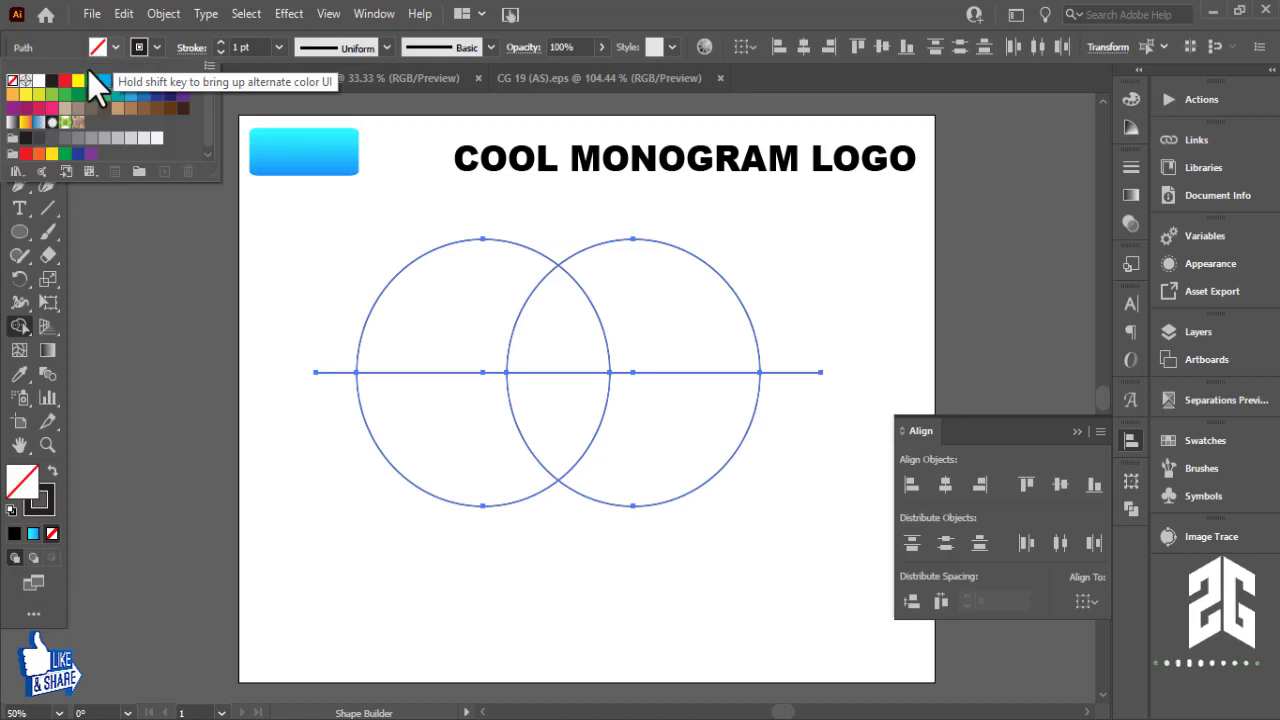
pyautogui.click(594, 286)
# Use Shape Builder to delete all but the lower overlap, then move the shield lower left
pyautogui.moveTo(345, 278)
pyautogui.mouseDown()
pyautogui.moveTo(806, 302)
pyautogui.moveTo(543, 557)
pyautogui.mouseUp()
pyautogui.moveTo(420, 306); pyautogui.dragTo(849, 423)
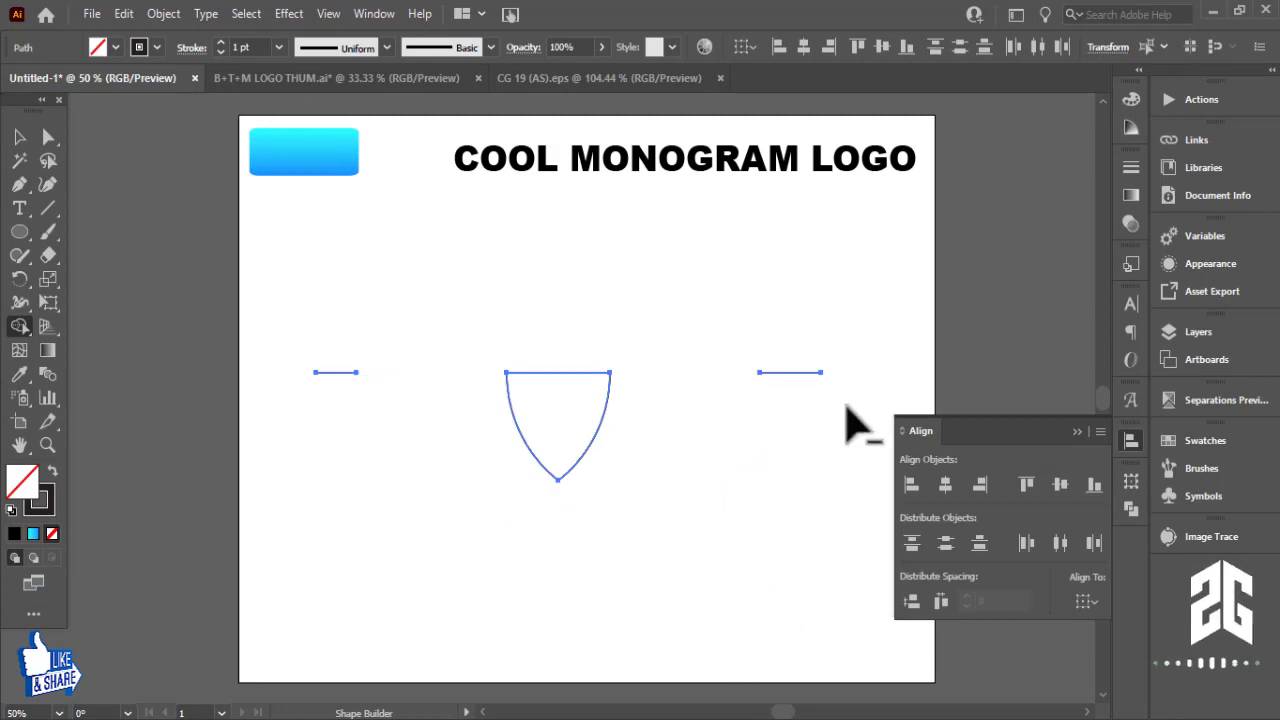
pyautogui.moveTo(758, 508); pyautogui.dragTo(760, 512)
pyautogui.moveTo(346, 309); pyautogui.dragTo(523, 503)
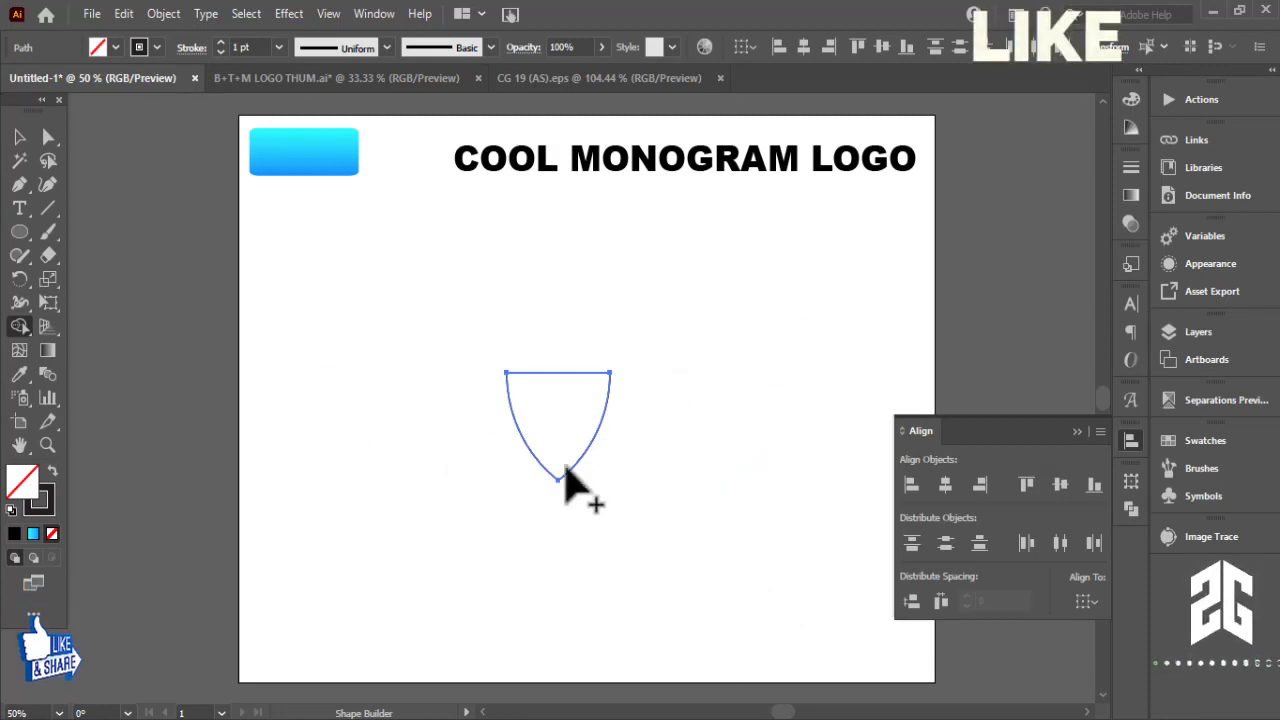
pyautogui.click(19, 137)
pyautogui.click(640, 455)
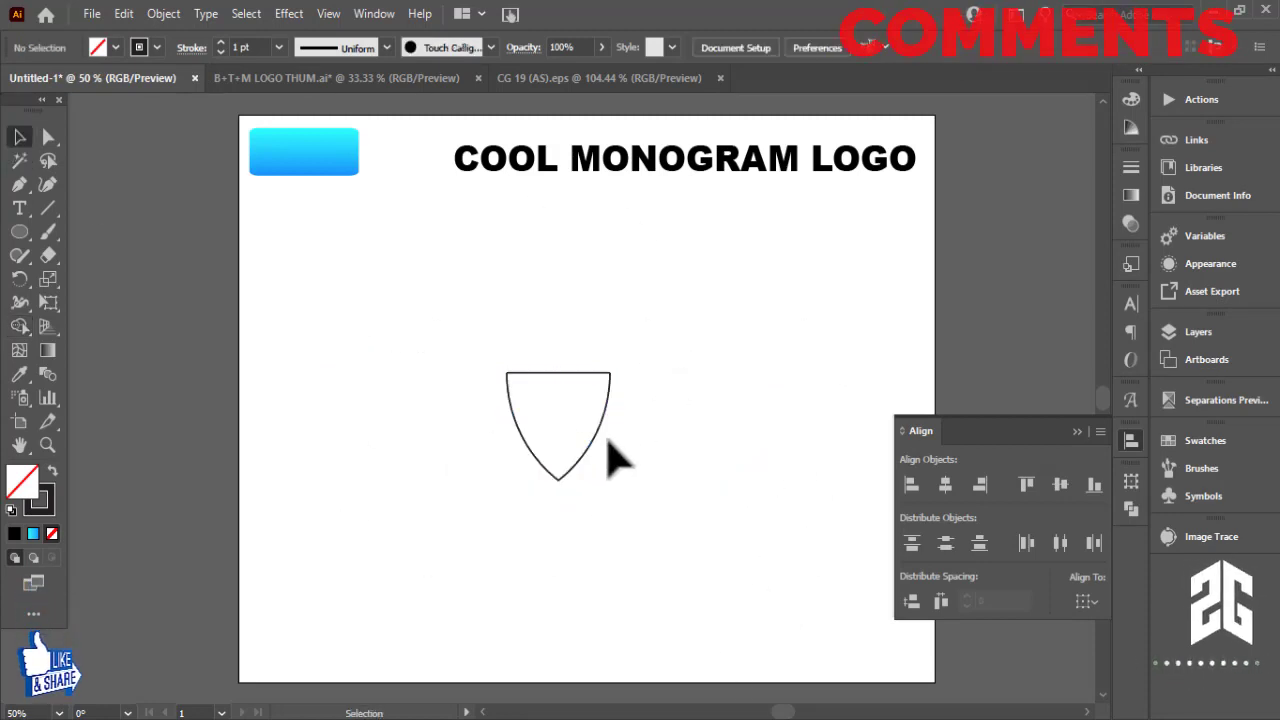
pyautogui.moveTo(598, 423); pyautogui.dragTo(412, 478)
# Scale the shield up from its centre, reposition it, and close the Align panel
pyautogui.click(712, 530)
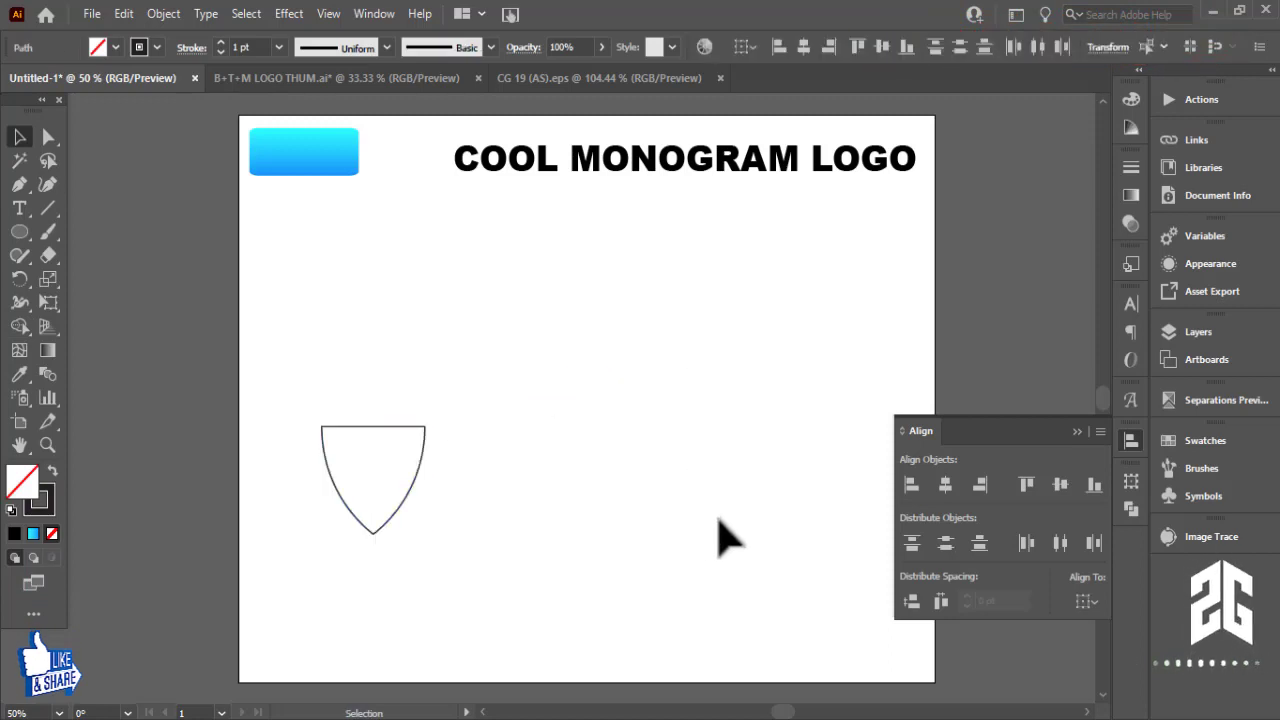
pyautogui.click(416, 472)
pyautogui.moveTo(424, 427); pyautogui.dragTo(520, 326)
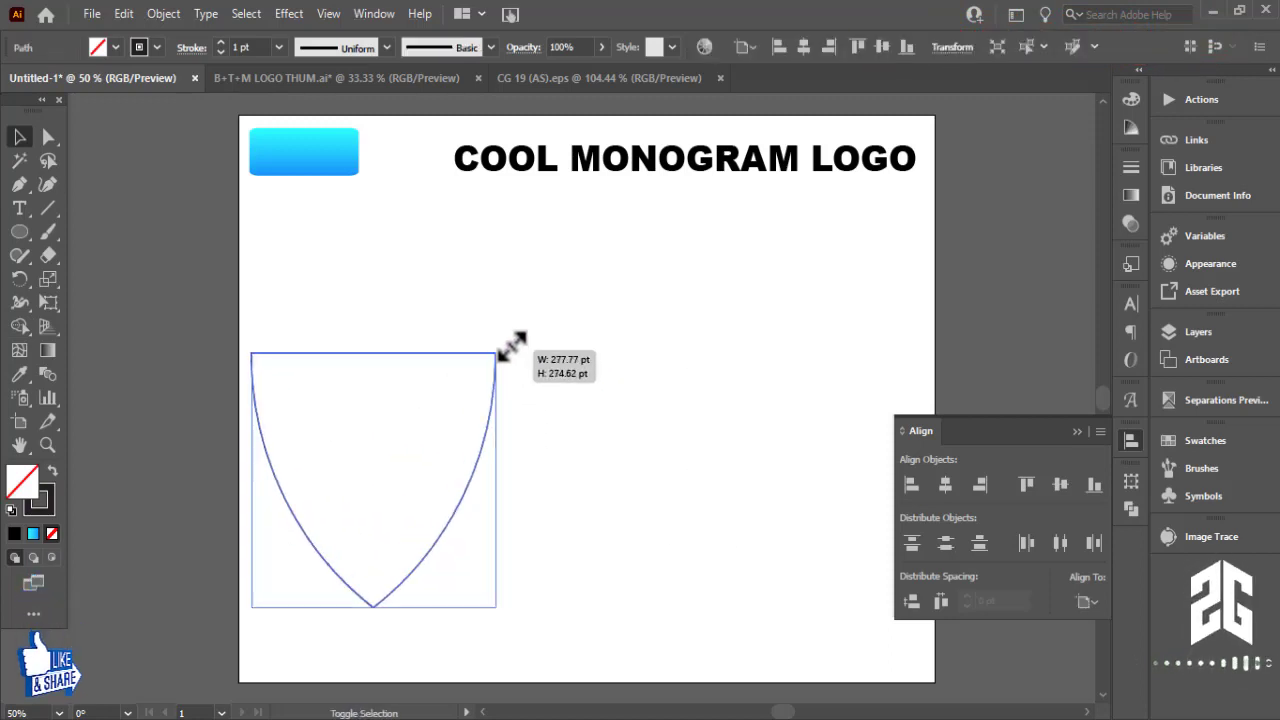
pyautogui.moveTo(505, 440); pyautogui.dragTo(560, 341)
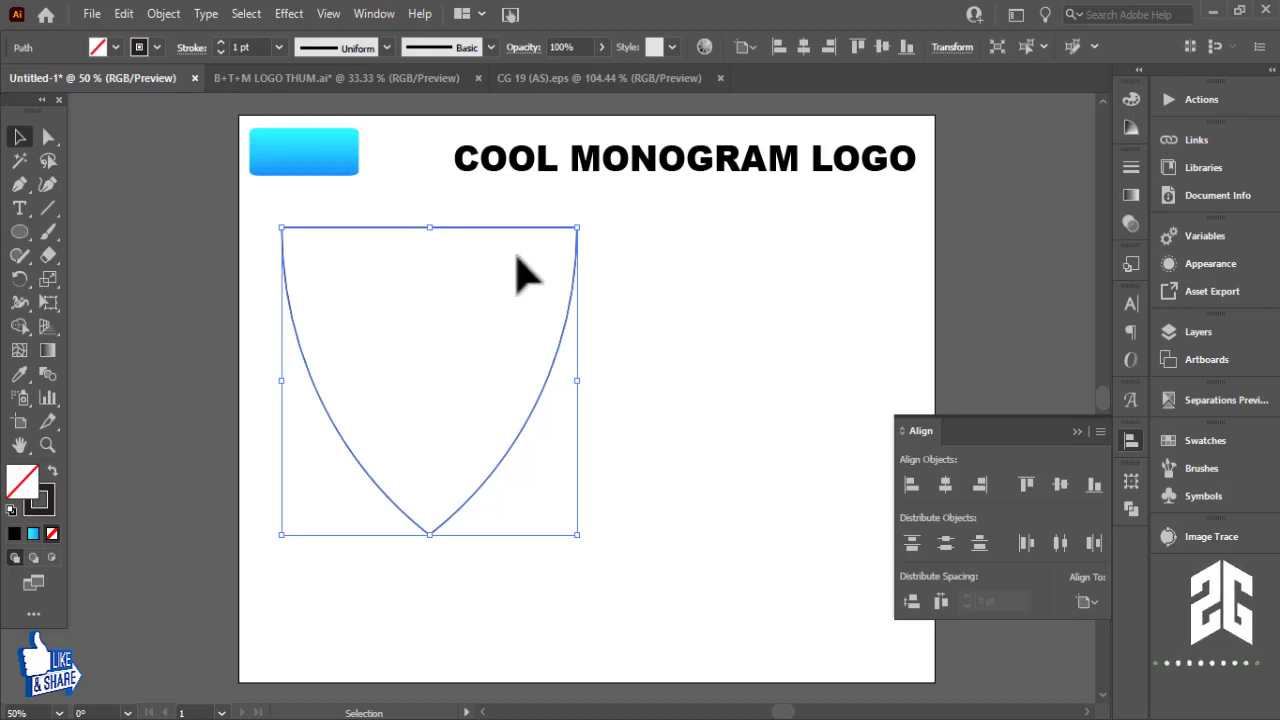
pyautogui.moveTo(578, 230); pyautogui.dragTo(545, 262)
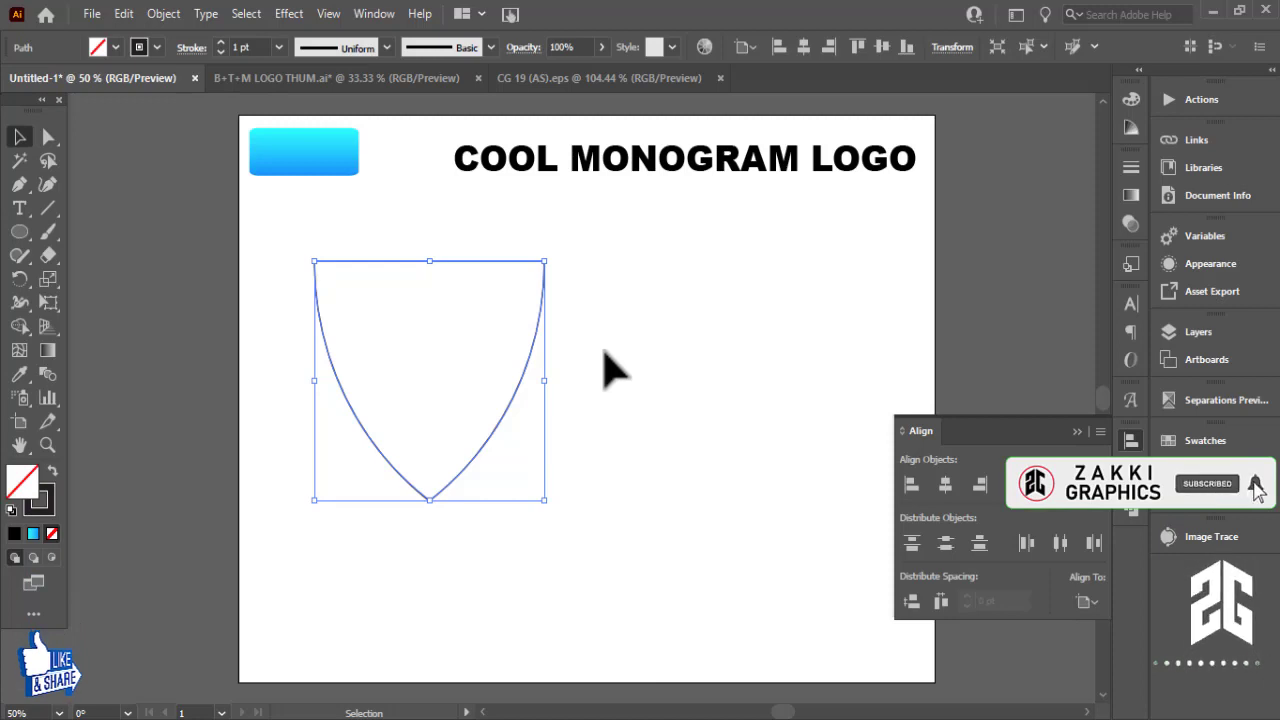
pyautogui.click(1100, 420)
pyautogui.click(250, 280)
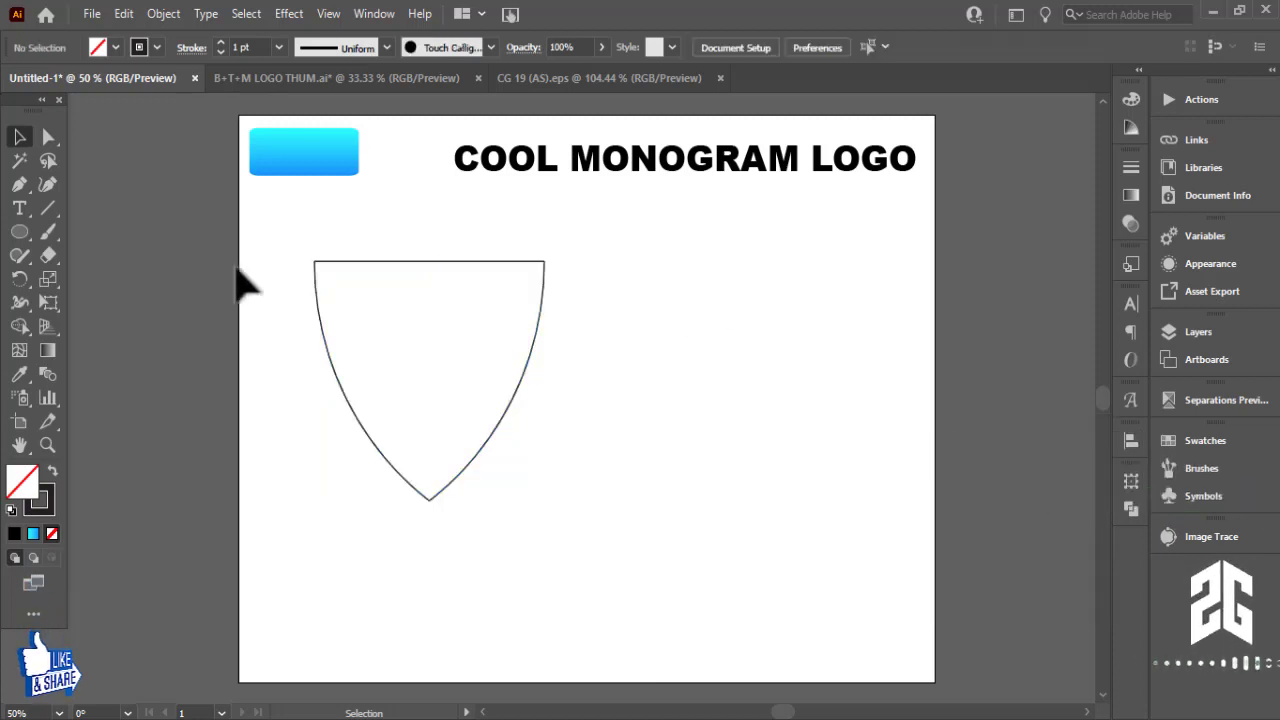
# Draw evenly spaced vertical lines by repeated duplication, group them and stretch them taller
pyautogui.click(45, 212)
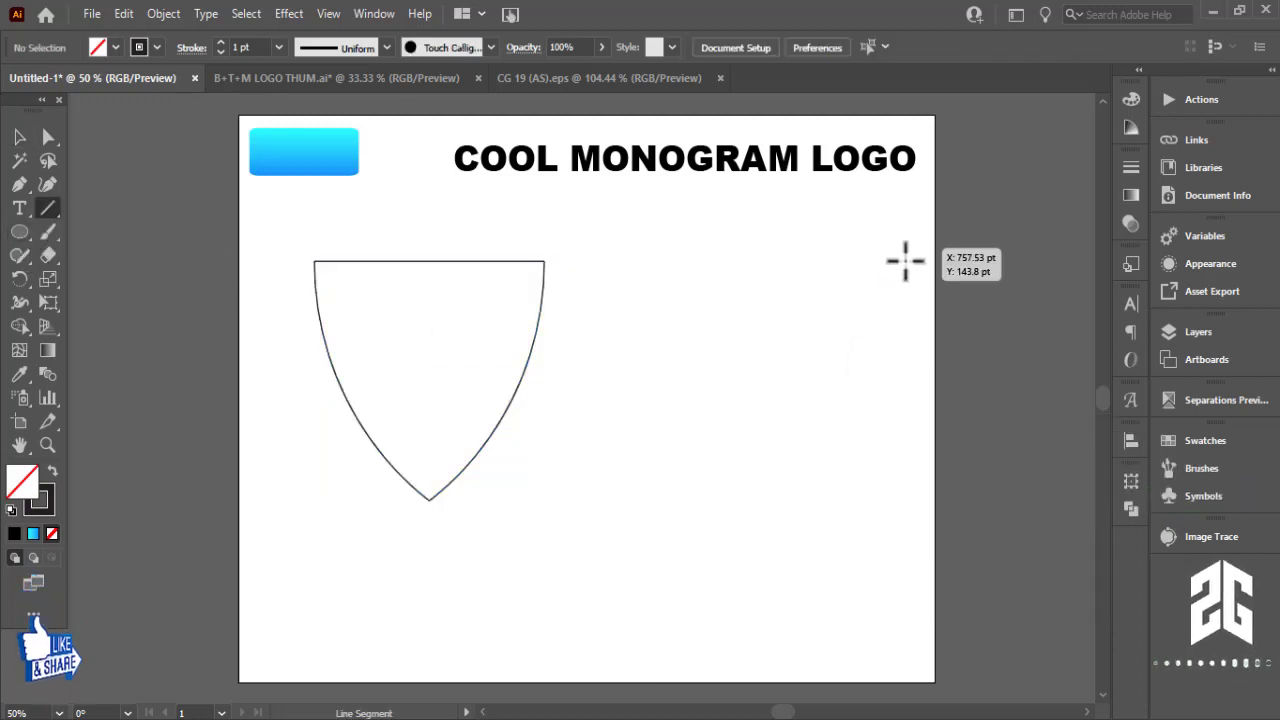
pyautogui.moveTo(904, 247); pyautogui.dragTo(904, 582)
pyautogui.click(20, 137)
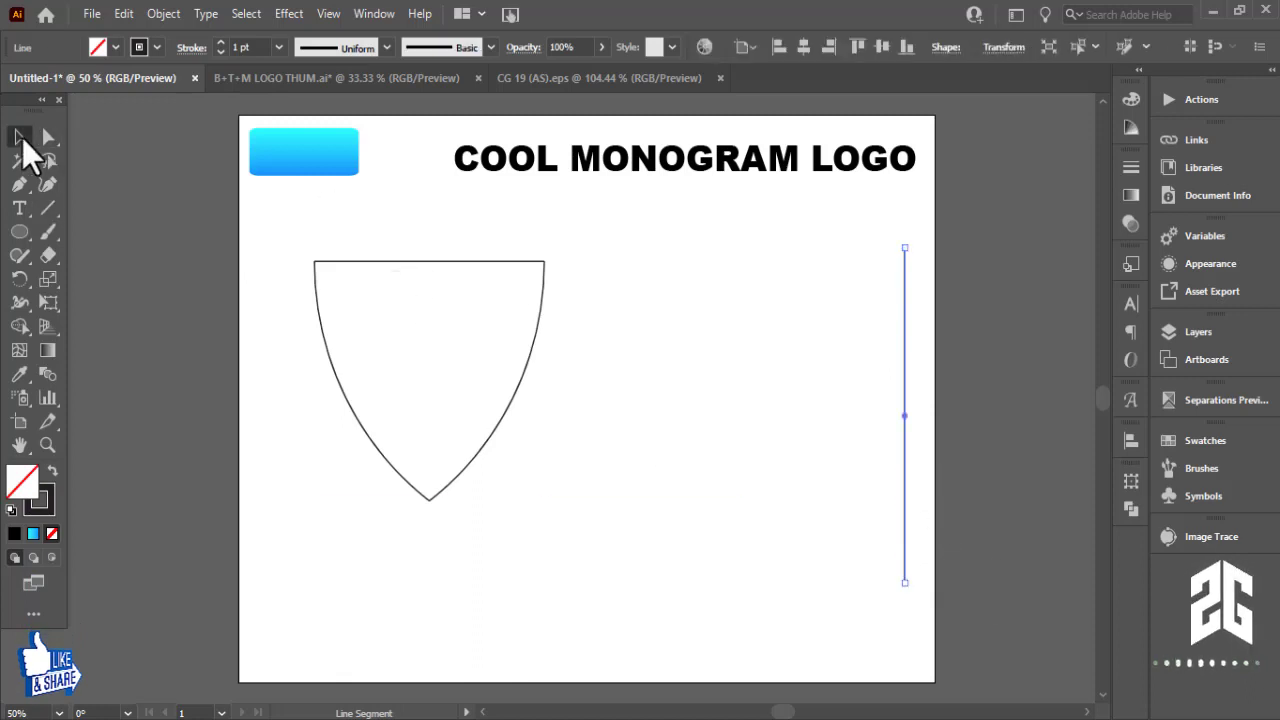
pyautogui.moveTo(905, 355); pyautogui.dragTo(880, 355)
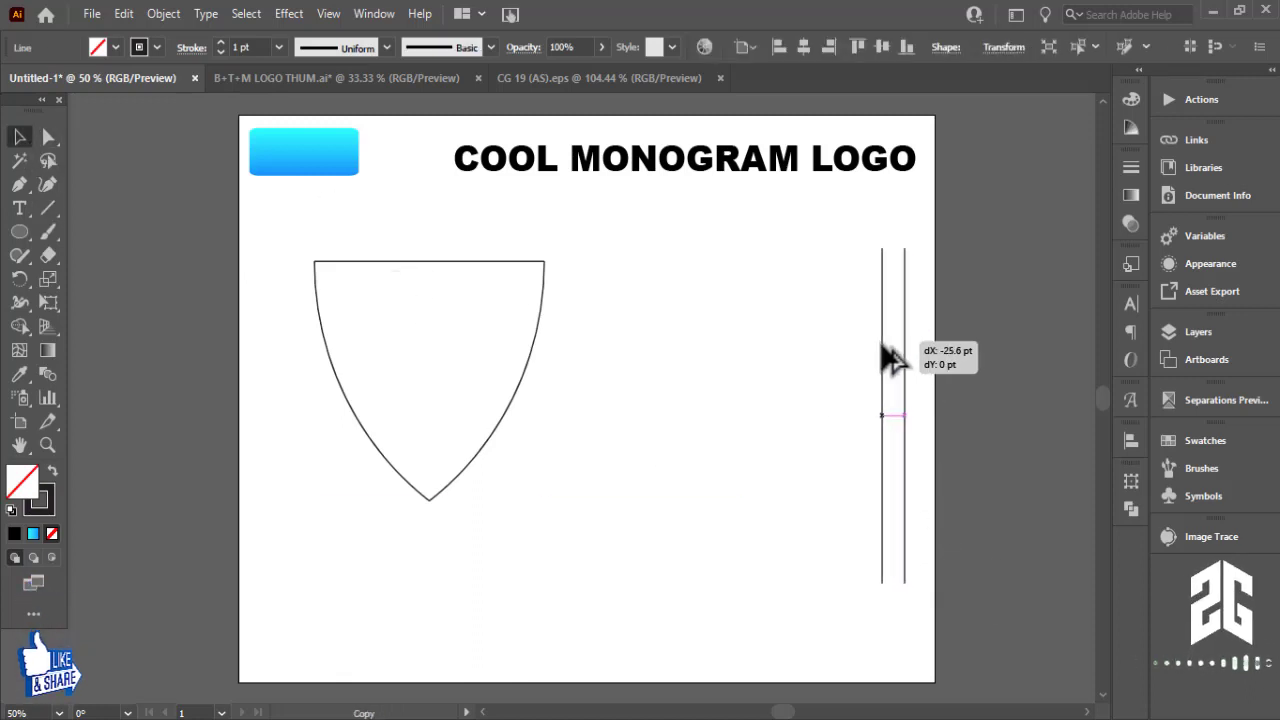
pyautogui.hotkey('ctrl', 'd')
pyautogui.hotkey('ctrl', 'd')
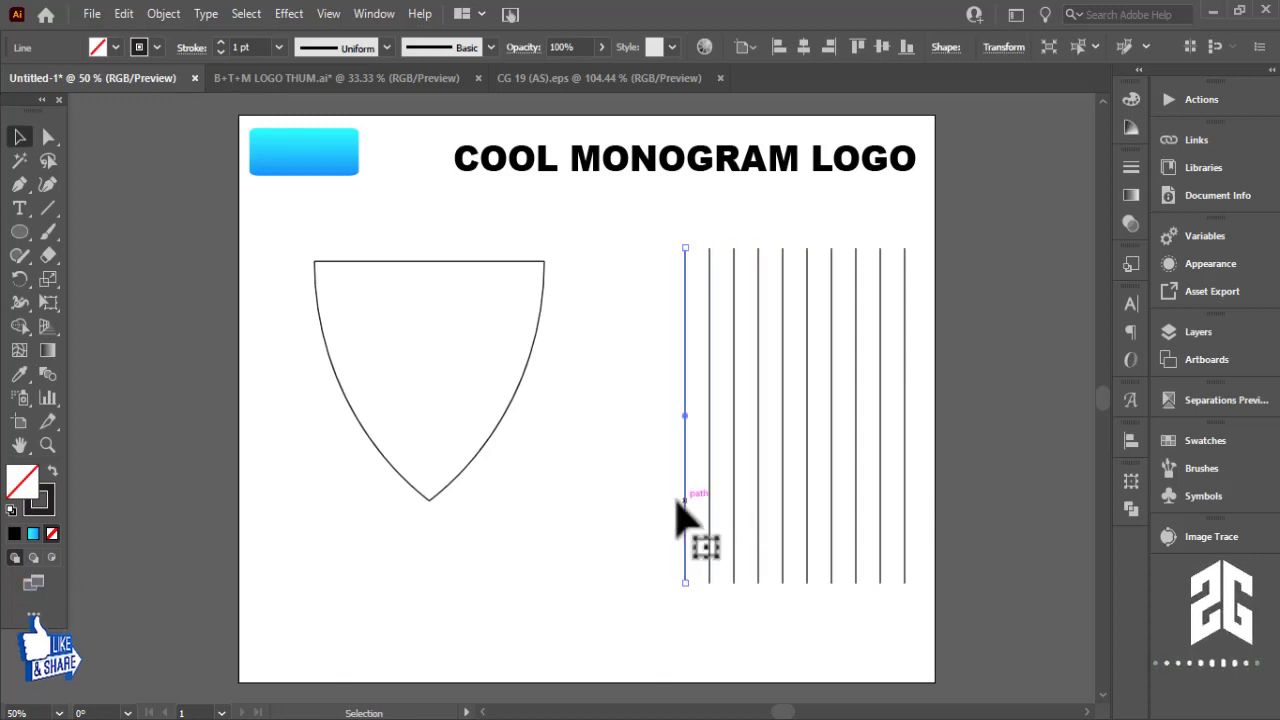
pyautogui.moveTo(580, 500); pyautogui.dragTo(980, 614)
pyautogui.hotkey('ctrl', 'g')
pyautogui.moveTo(796, 585); pyautogui.dragTo(796, 677)
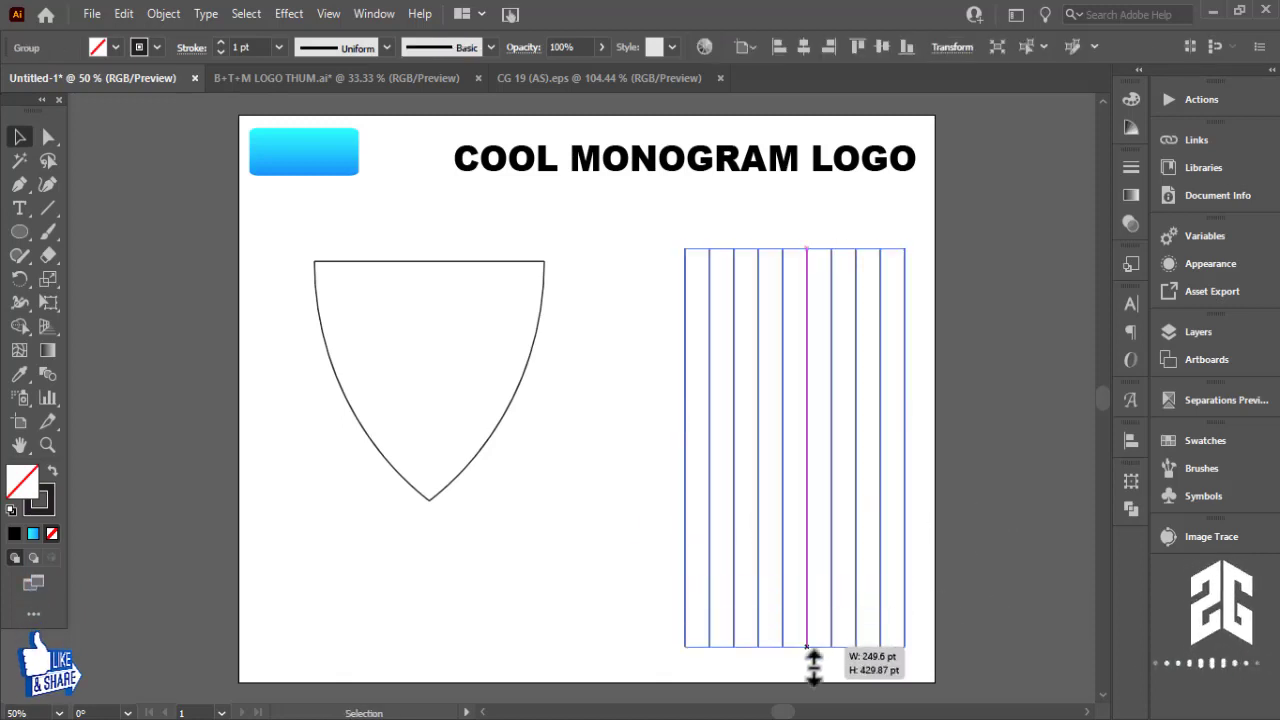
pyautogui.click(991, 363)
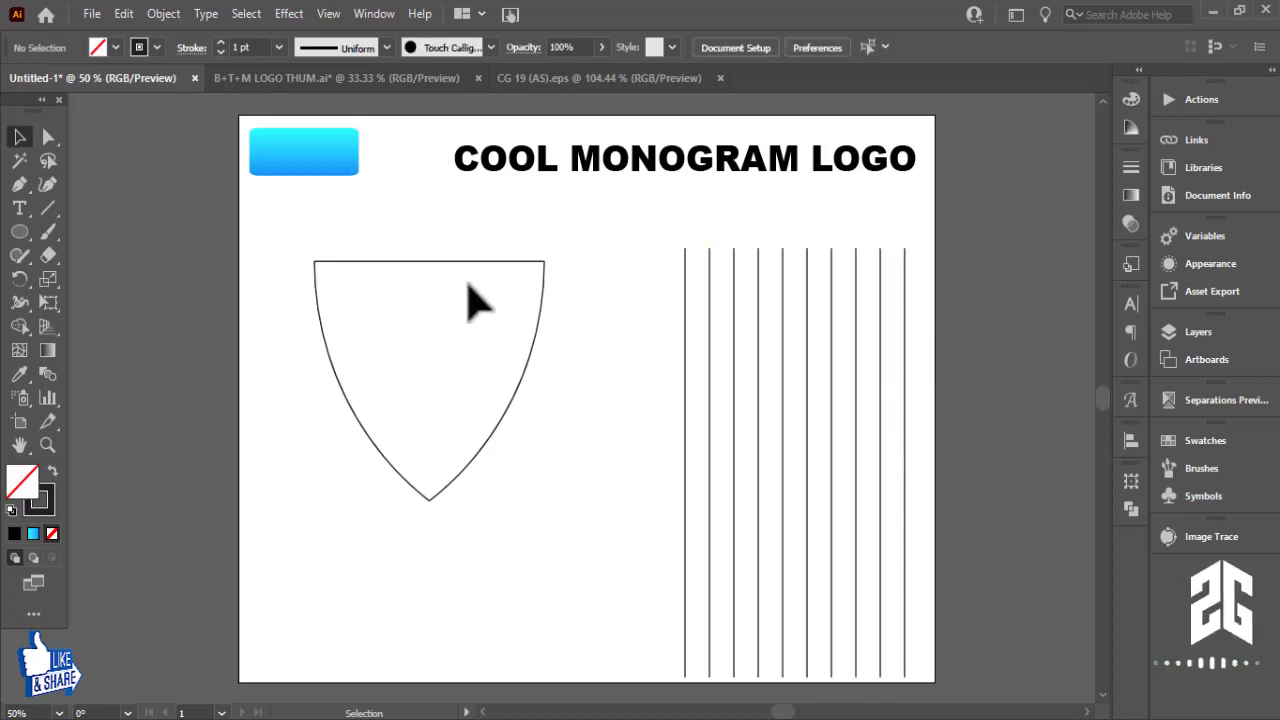
pyautogui.moveTo(468, 284); pyautogui.dragTo(1029, 371)
# Centre the line group on the shield and resize its outer lines to the shield's sides
pyautogui.click(857, 47)
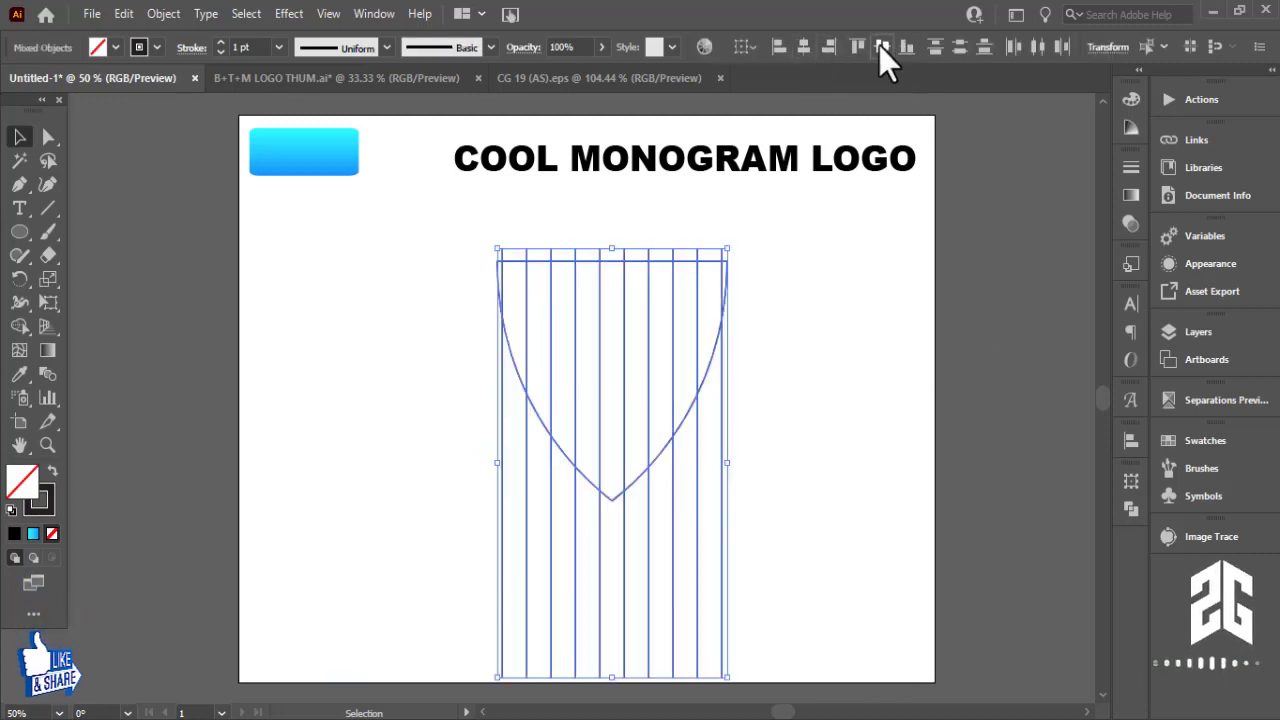
pyautogui.click(882, 47)
pyautogui.click(893, 383)
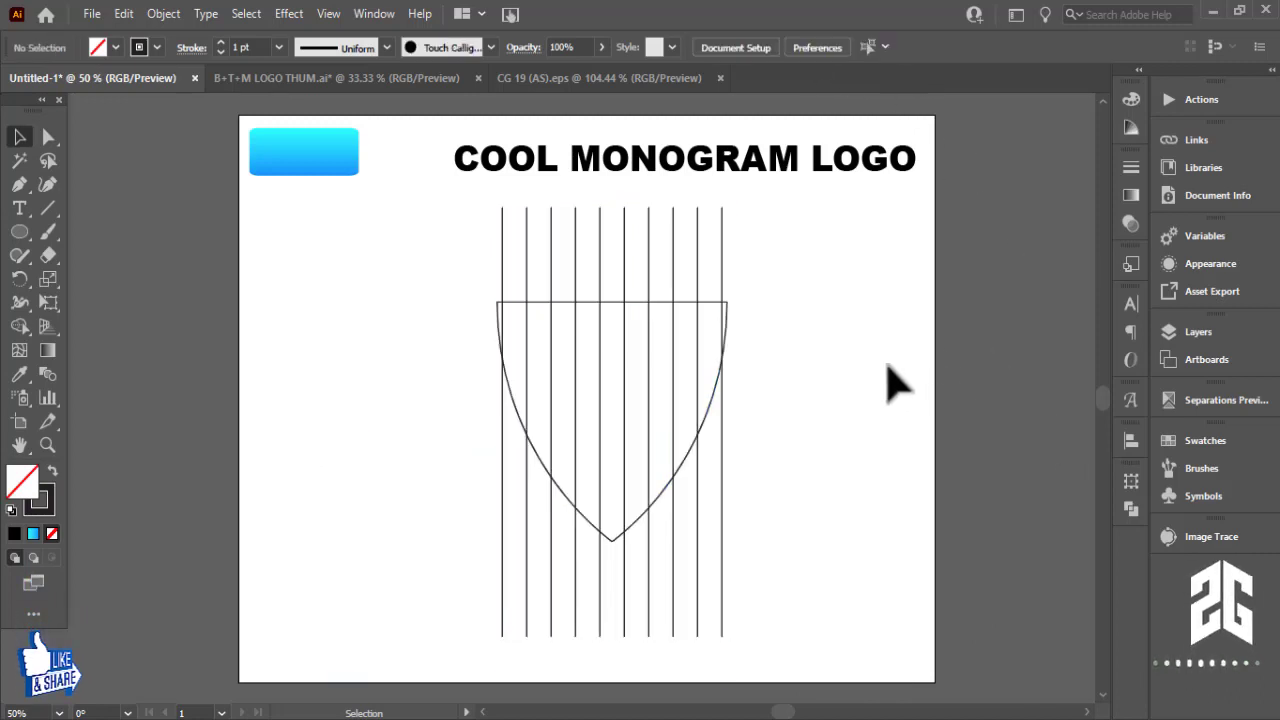
pyautogui.click(723, 420)
pyautogui.moveTo(724, 422)
pyautogui.mouseDown()
pyautogui.moveTo(738, 430)
pyautogui.moveTo(727, 430)
pyautogui.mouseUp()
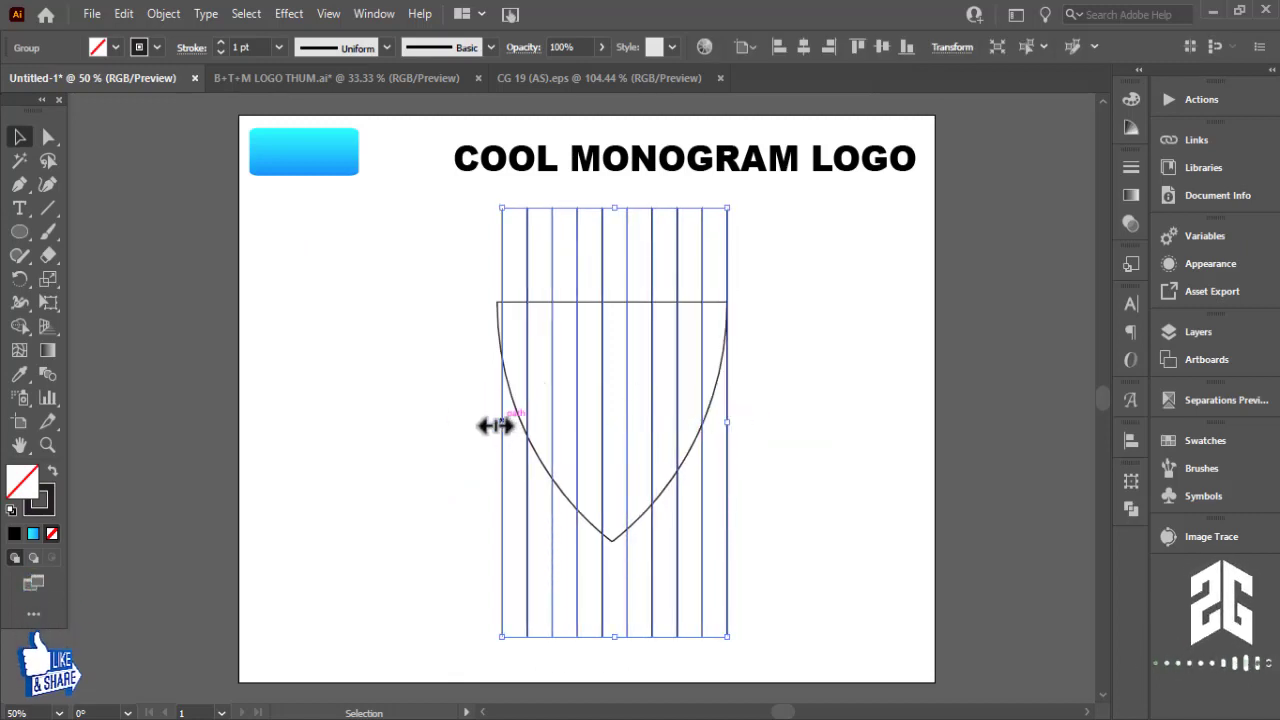
pyautogui.moveTo(495, 425); pyautogui.dragTo(491, 428)
pyautogui.click(818, 375)
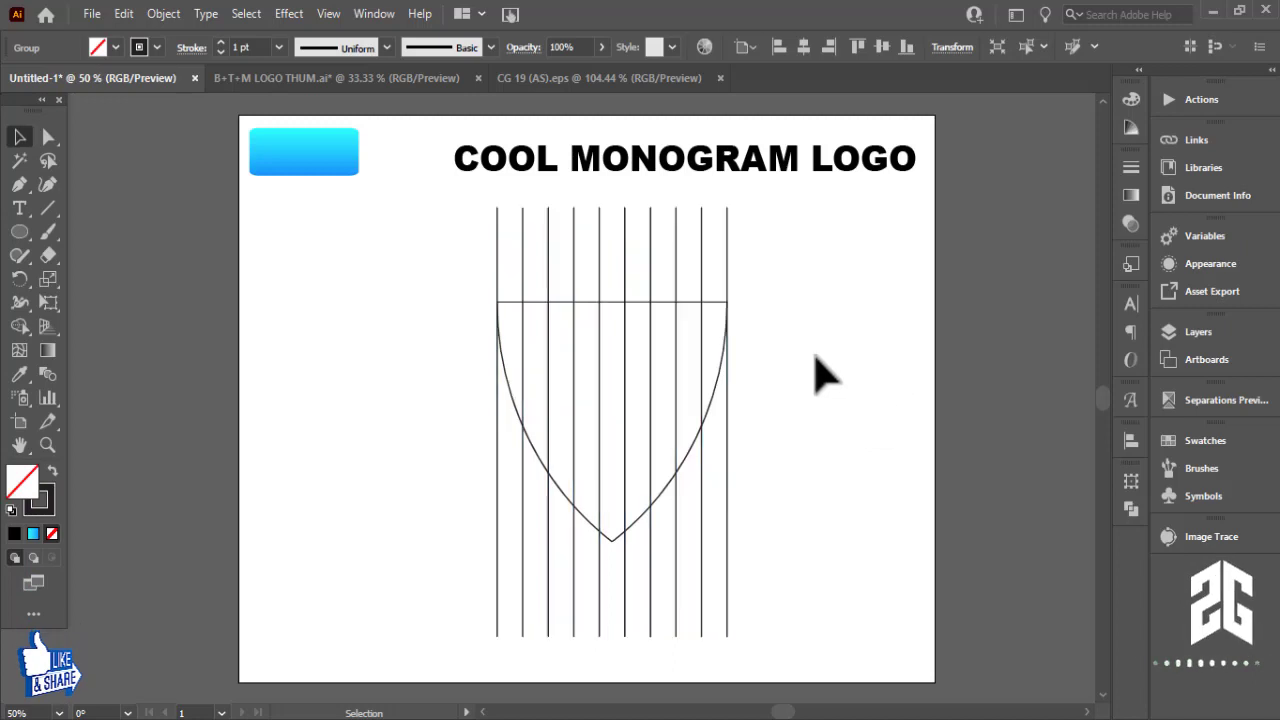
# Paste a copy of the vertical line group in place
pyautogui.click(718, 390)
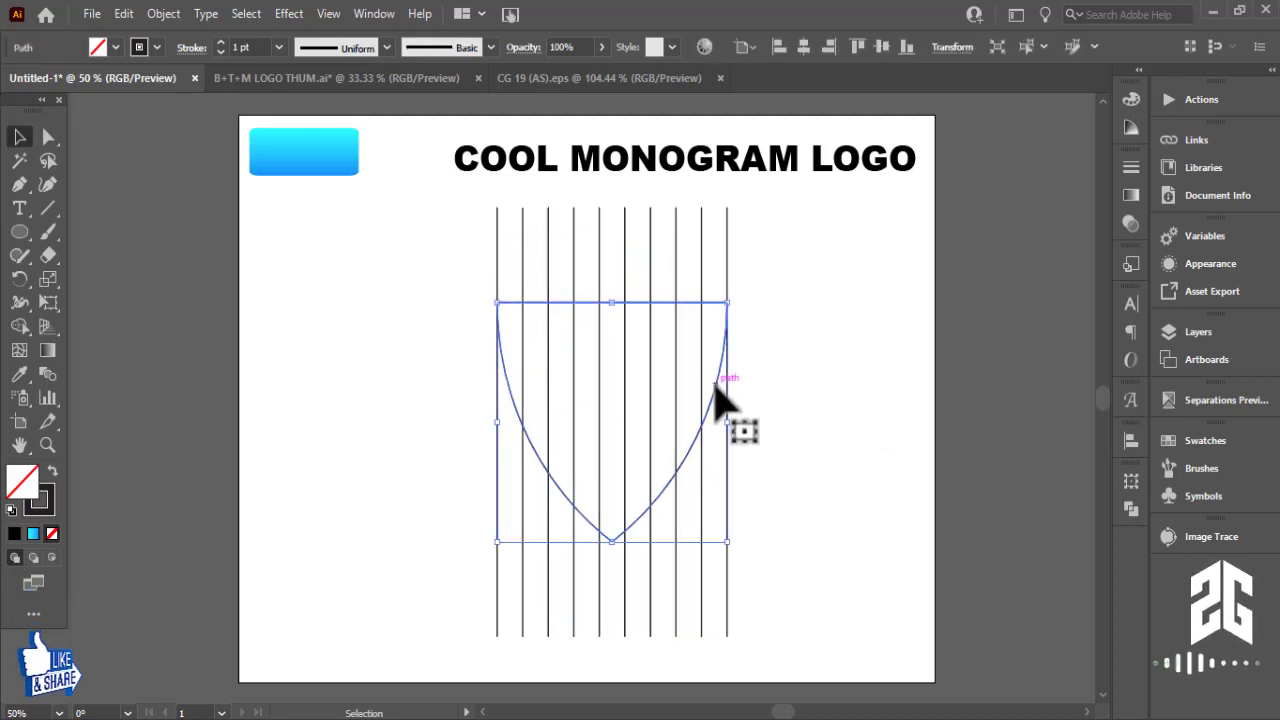
pyautogui.click(123, 13)
pyautogui.click(150, 35)
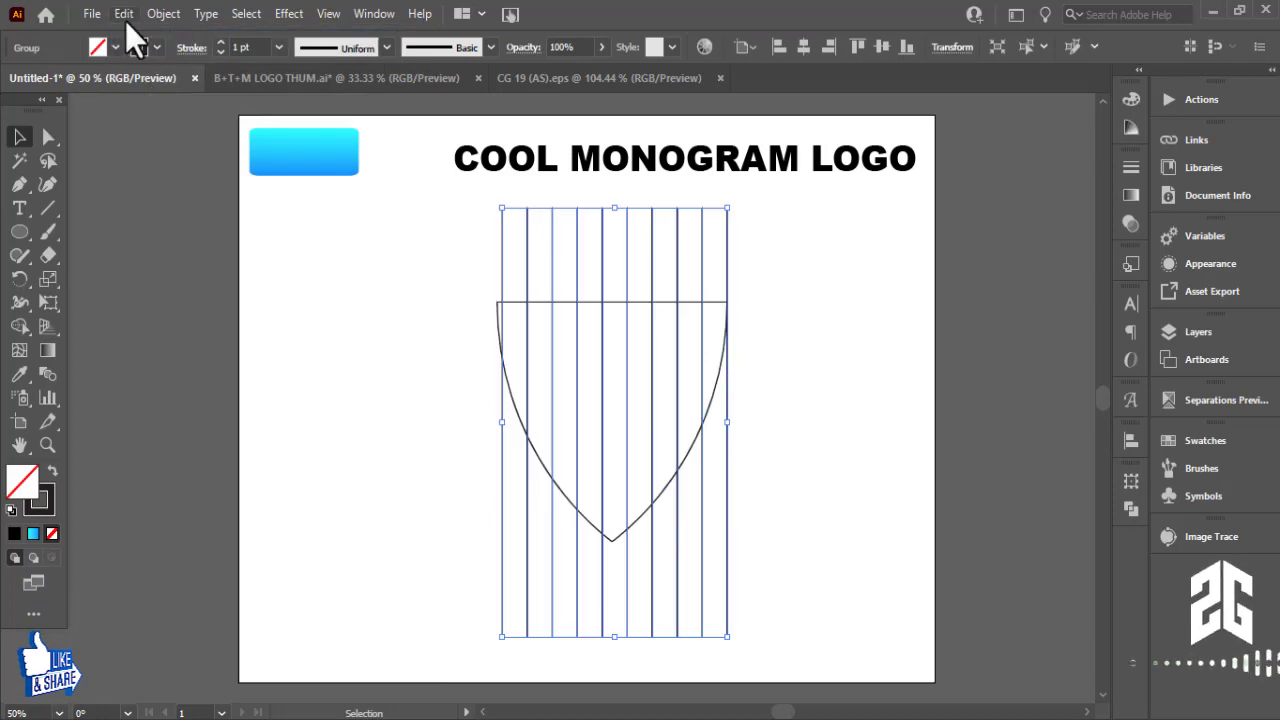
pyautogui.click(123, 13)
pyautogui.click(150, 108)
pyautogui.click(123, 13)
pyautogui.click(175, 196)
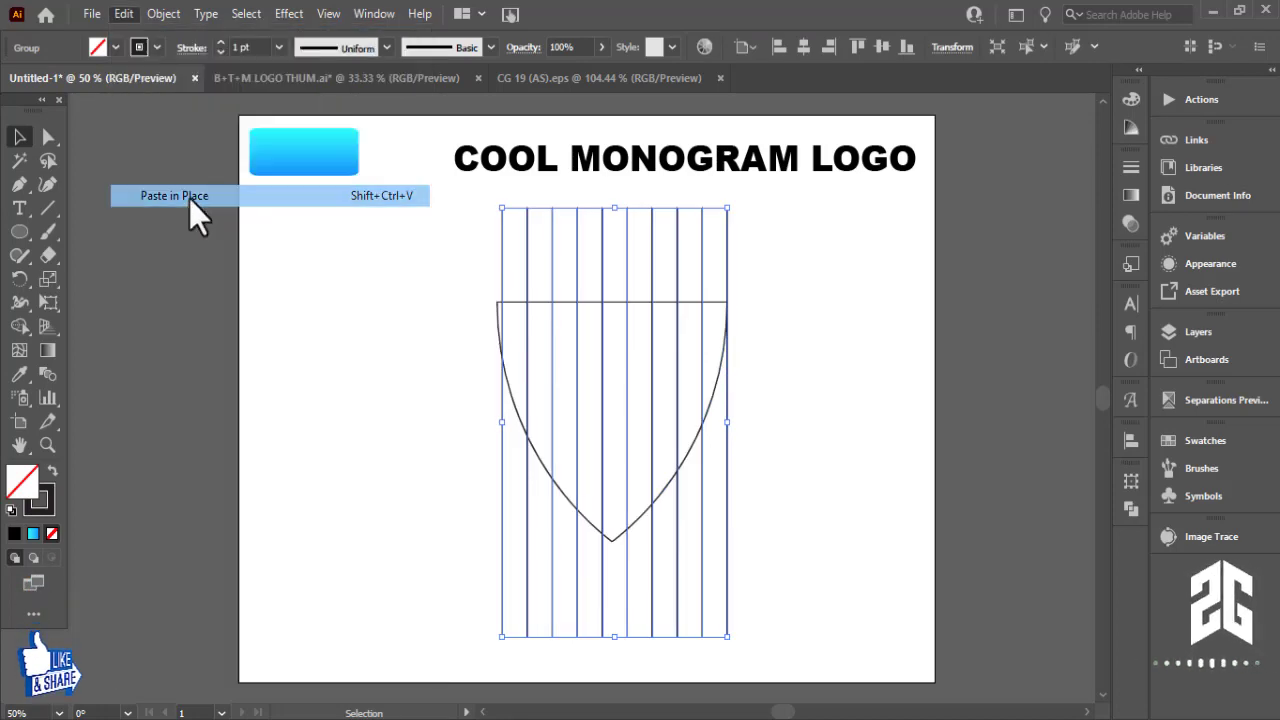
# Paste a shield copy in place, scale it down inside the original, and zoom to 100%
pyautogui.click(727, 301)
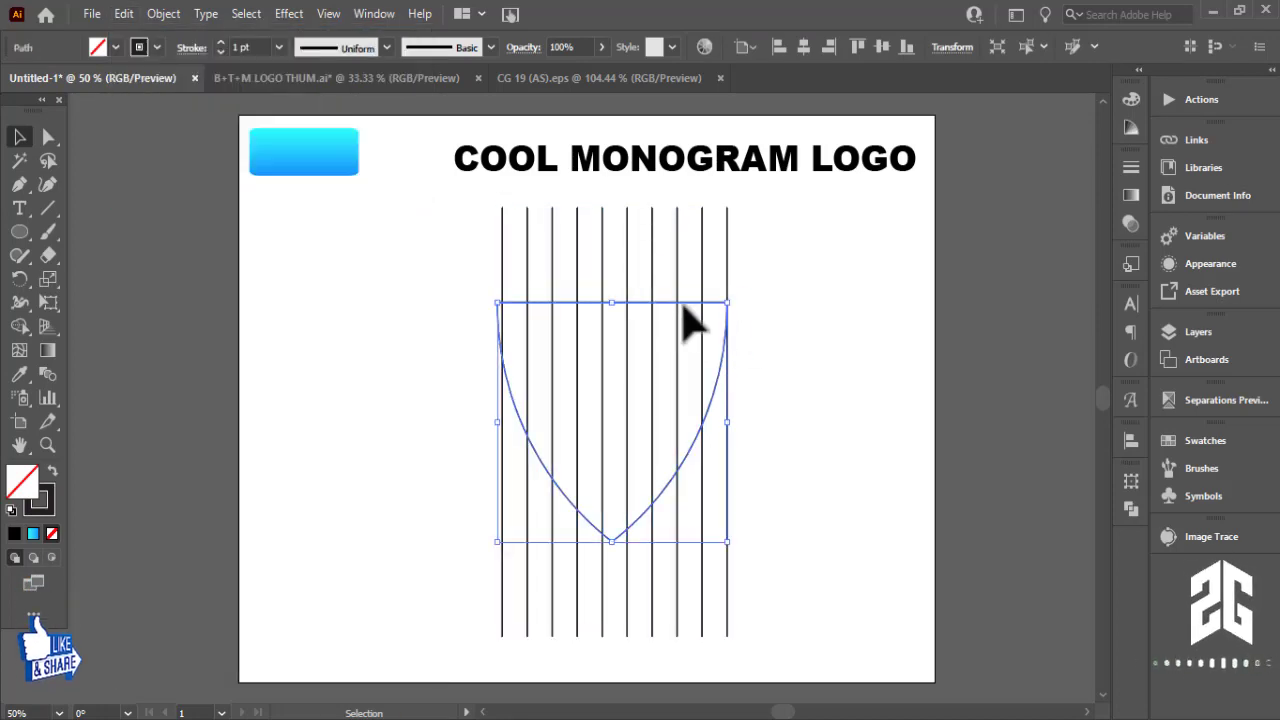
pyautogui.click(123, 13)
pyautogui.click(150, 108)
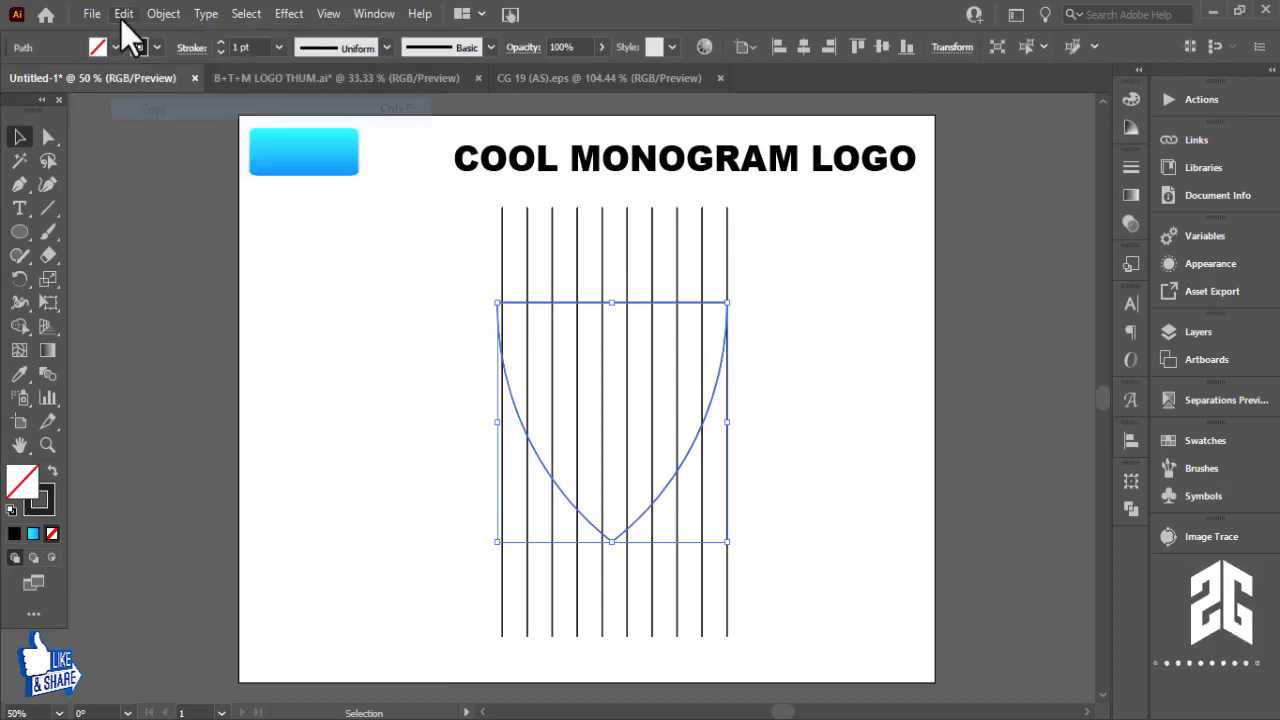
pyautogui.click(123, 13)
pyautogui.click(196, 196)
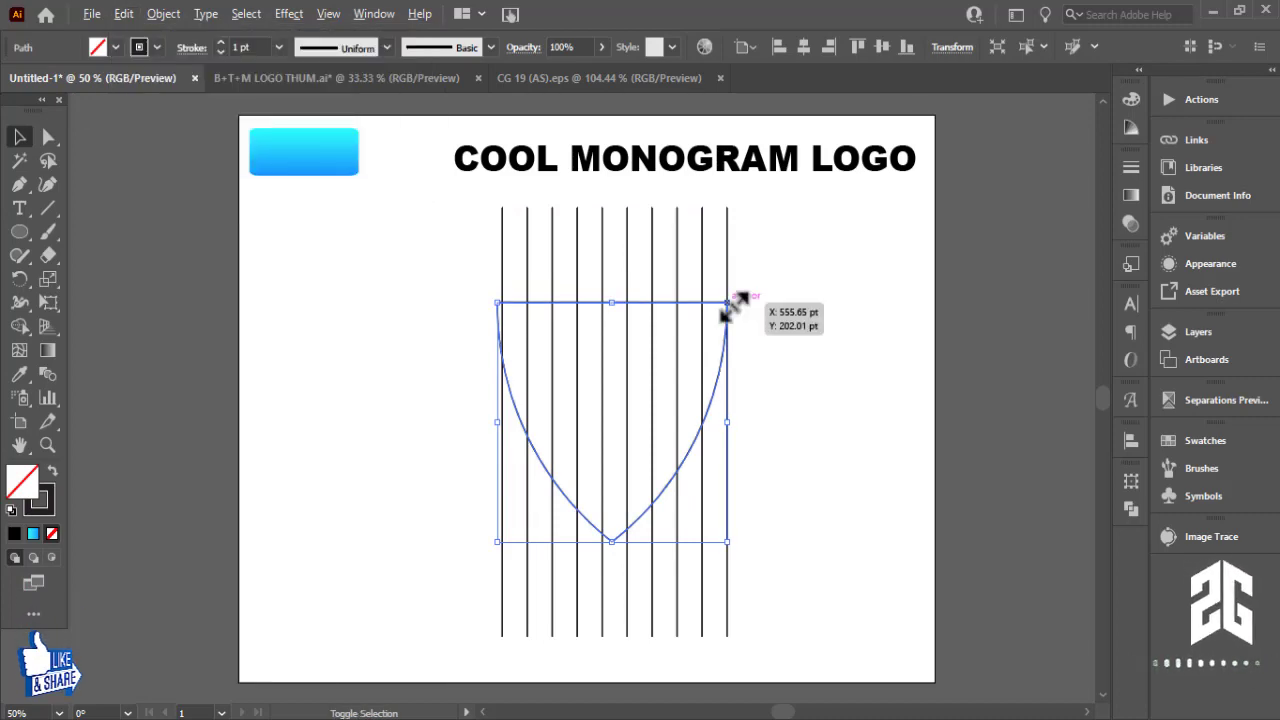
pyautogui.moveTo(729, 303); pyautogui.dragTo(703, 327)
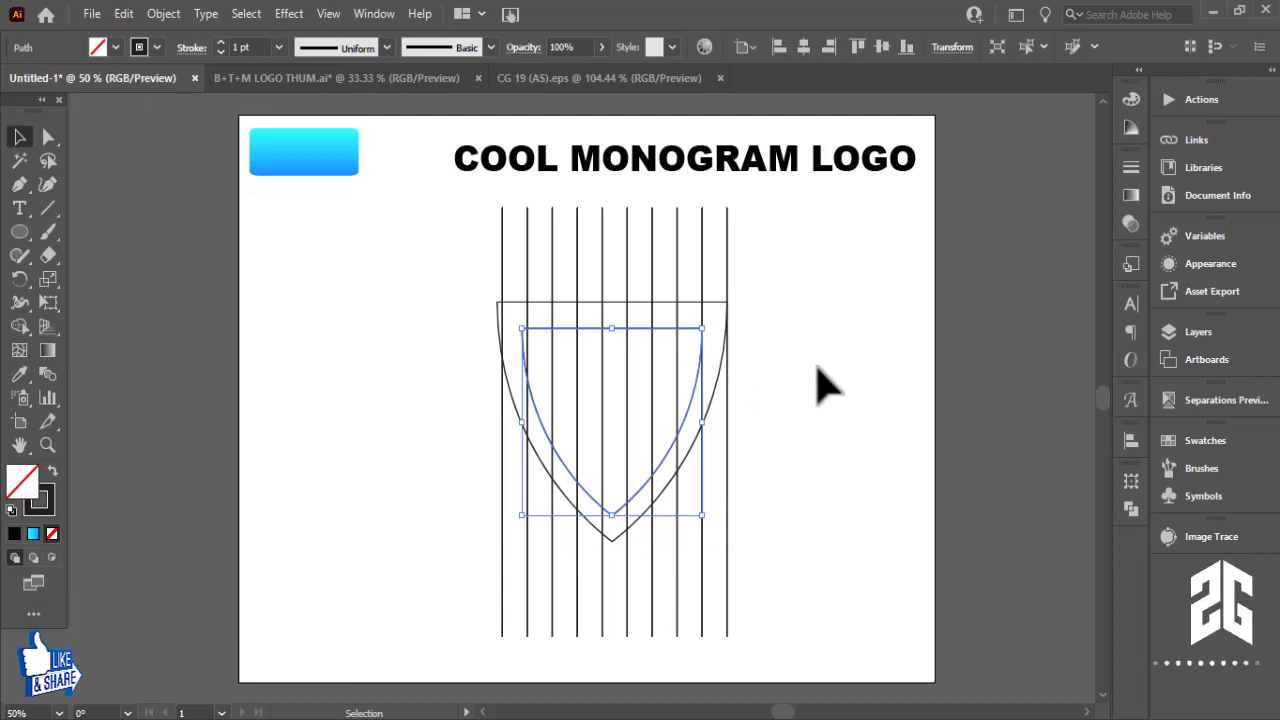
pyautogui.hotkey('ctrl', '=')
pyautogui.hotkey('ctrl', '=')
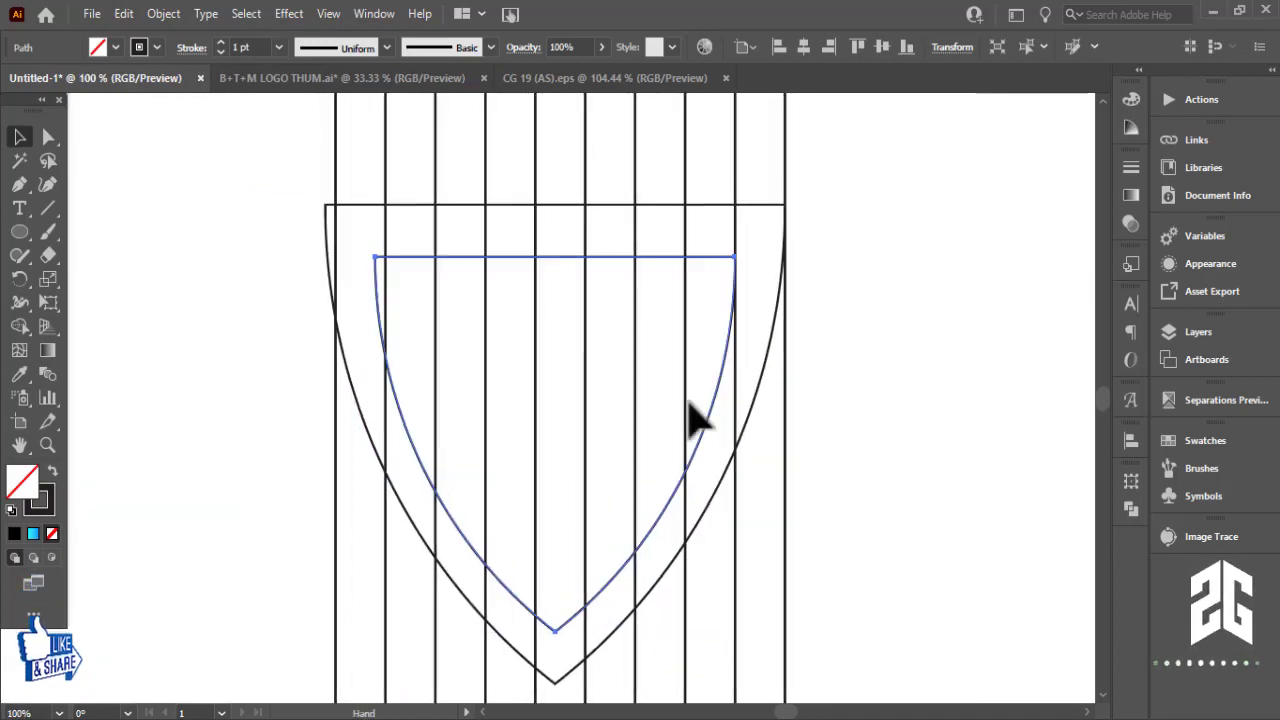
pyautogui.click(329, 258)
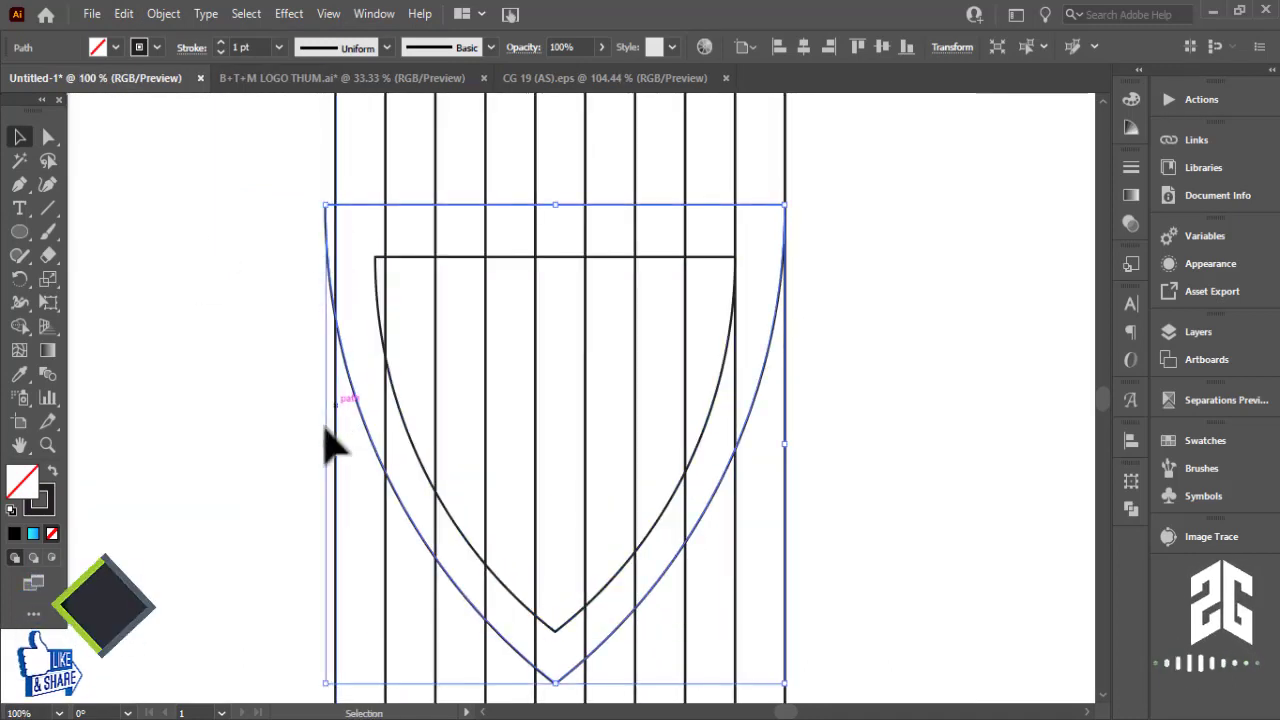
pyautogui.click(266, 423)
pyautogui.click(335, 295)
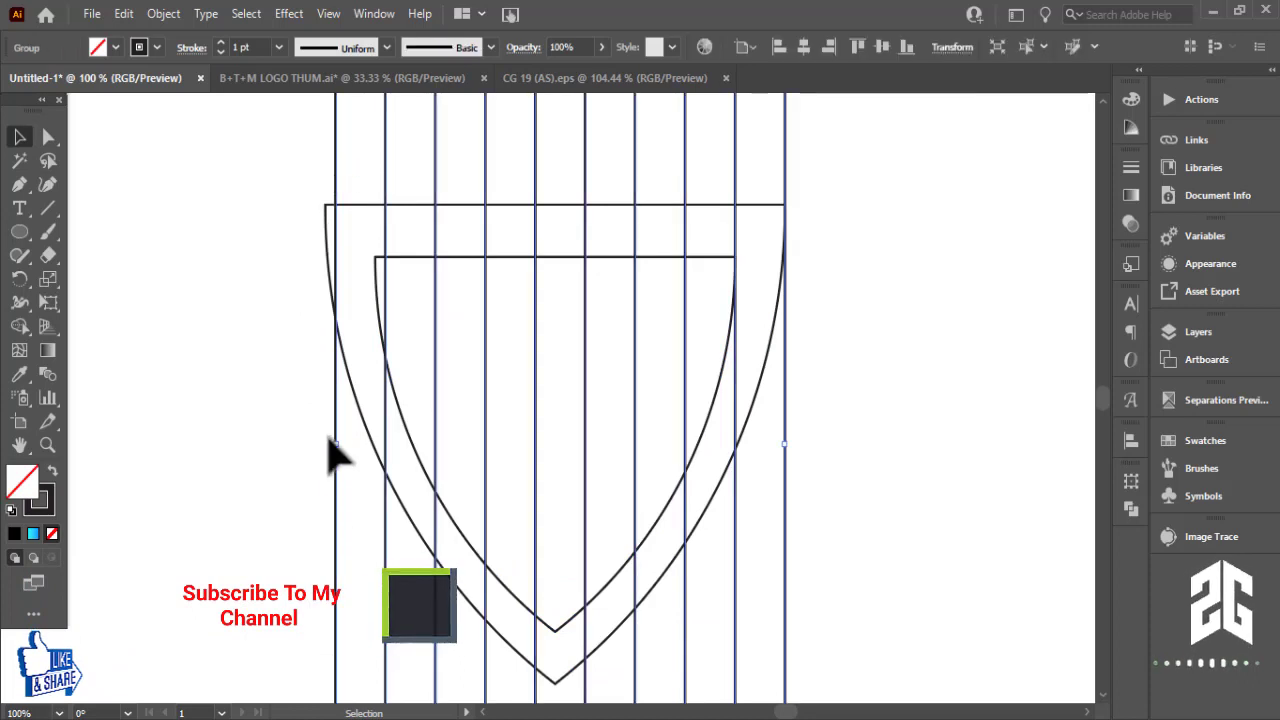
# Widen the vertical line group to span the outer shield
pyautogui.moveTo(340, 451); pyautogui.dragTo(325, 451)
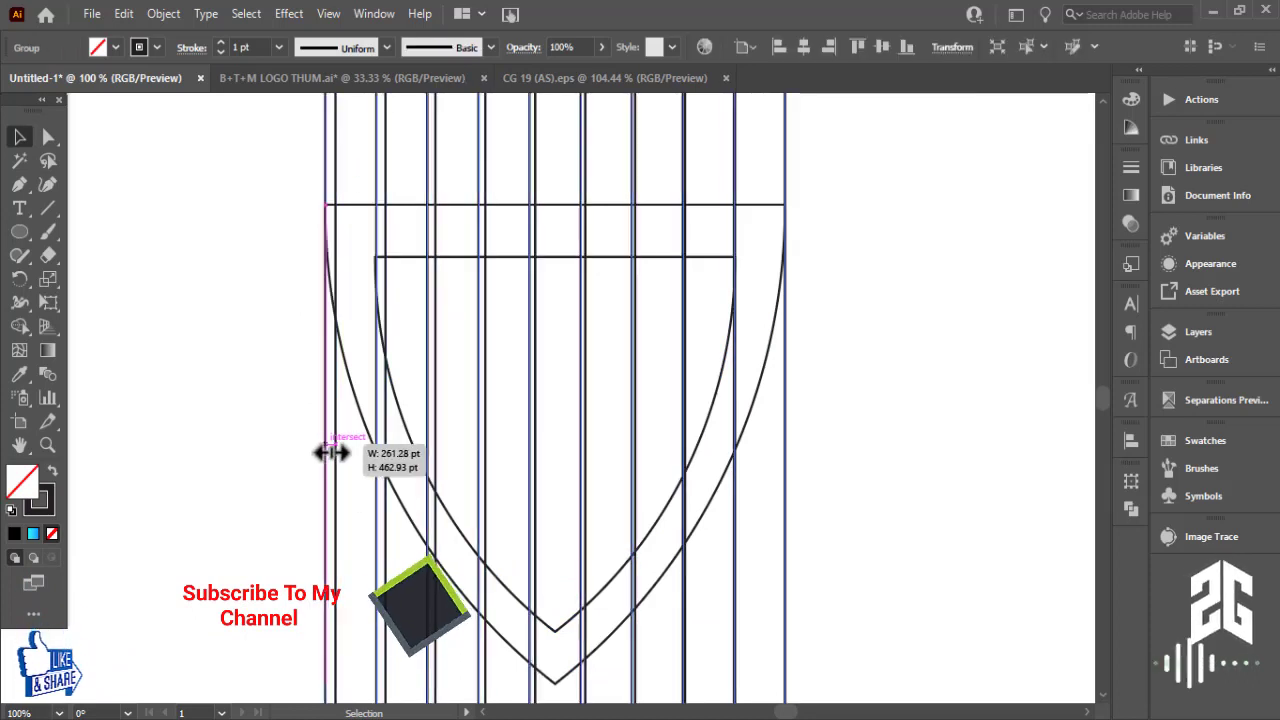
pyautogui.click(225, 450)
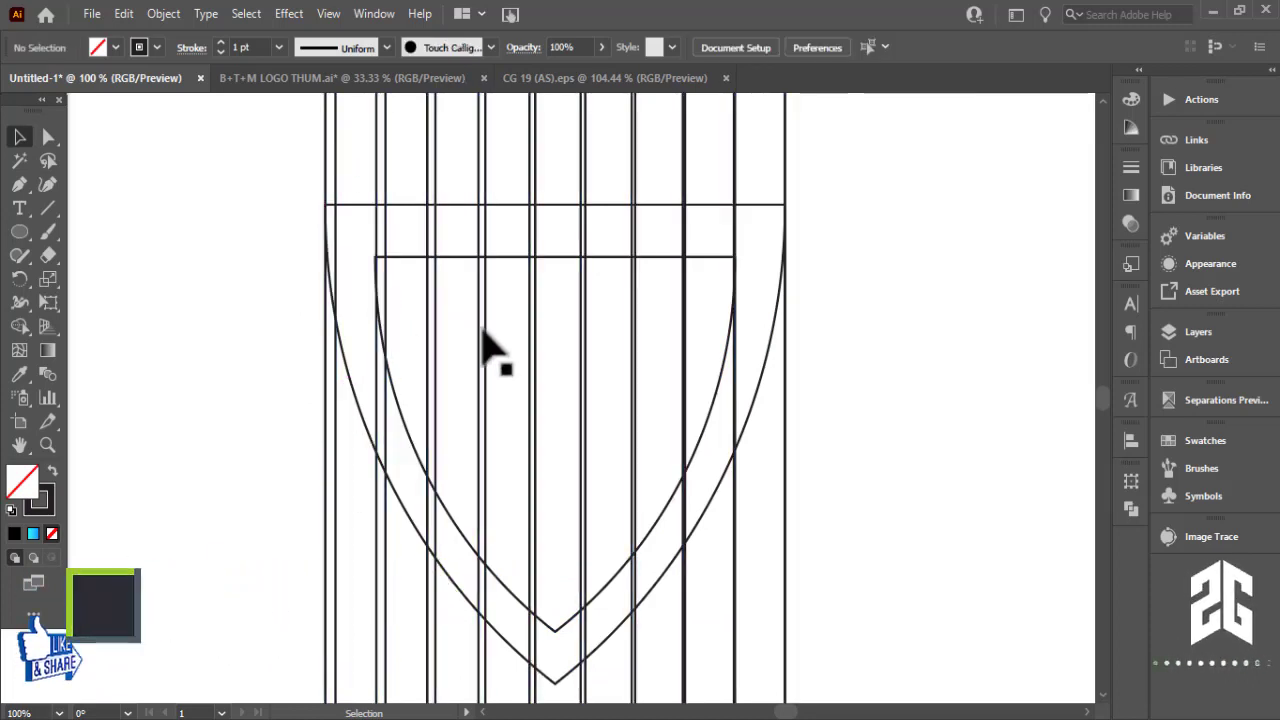
pyautogui.hotkey('ctrl', 'z')
pyautogui.hotkey('ctrl', 'z')
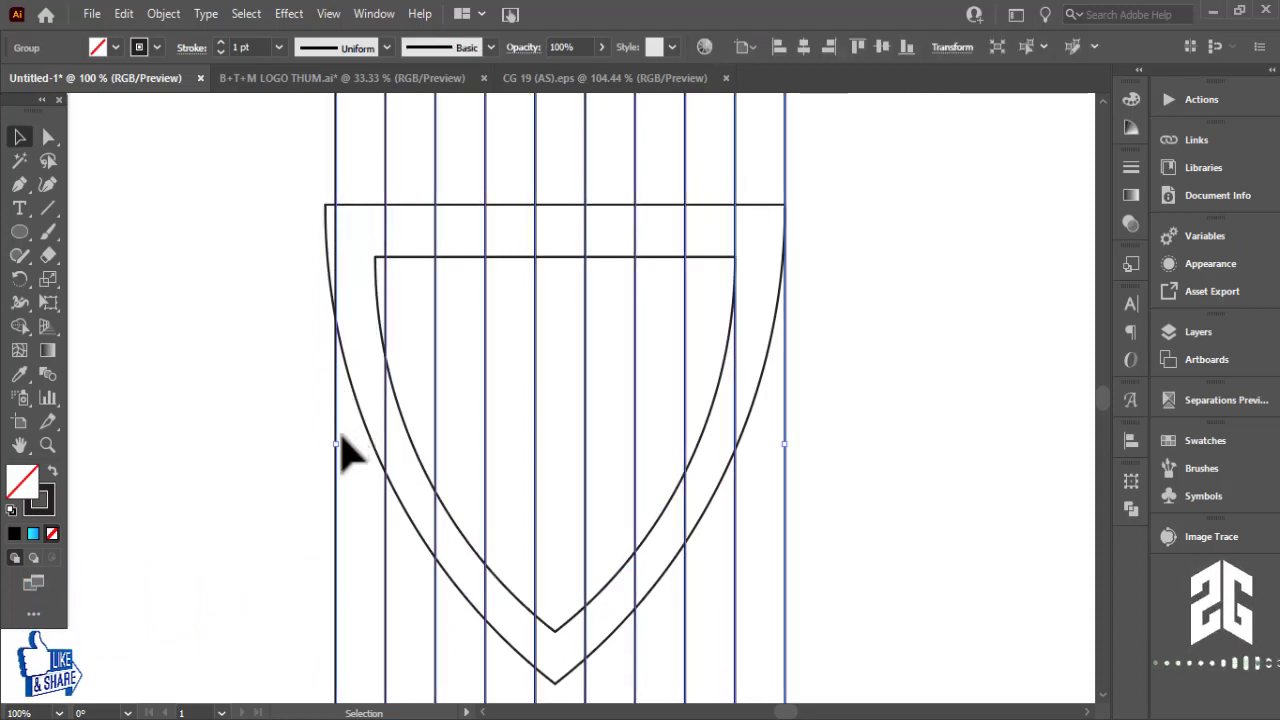
pyautogui.moveTo(338, 452); pyautogui.dragTo(325, 454)
pyautogui.click(843, 358)
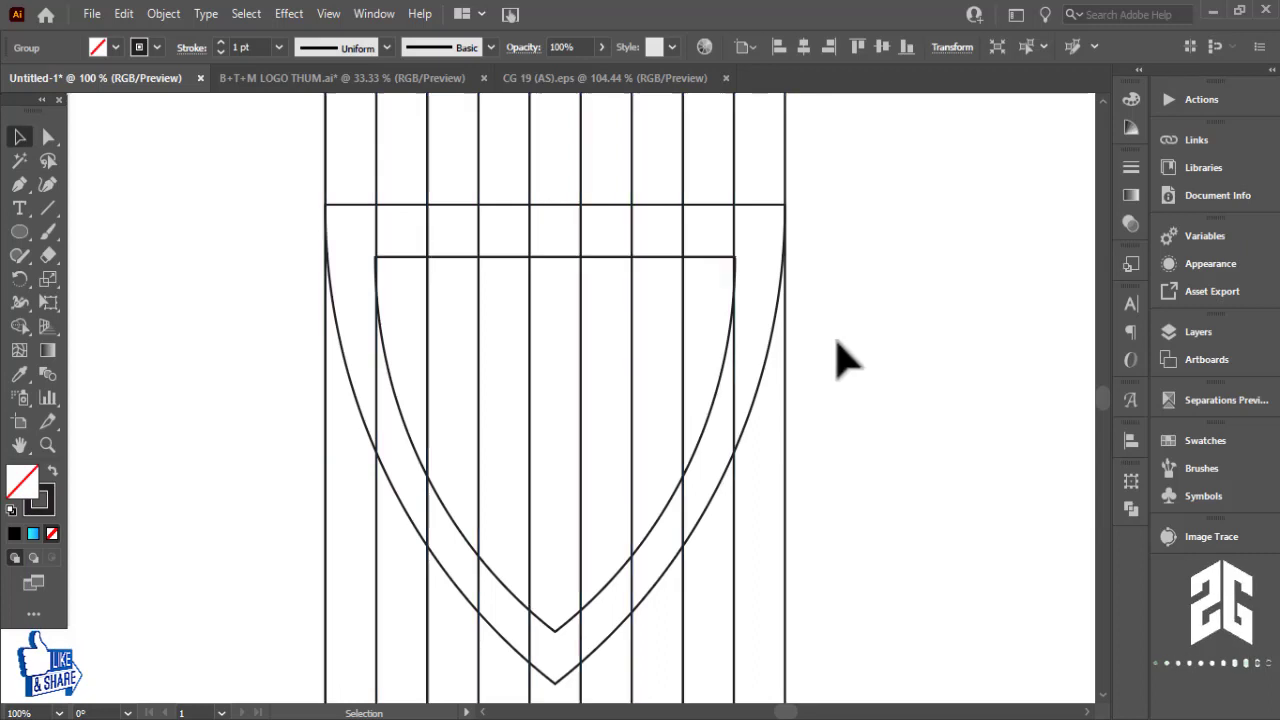
# Replace the inner shield with an in-place copy of the outer one scaled to 203.22 × 200.92 pt
pyautogui.click(726, 347)
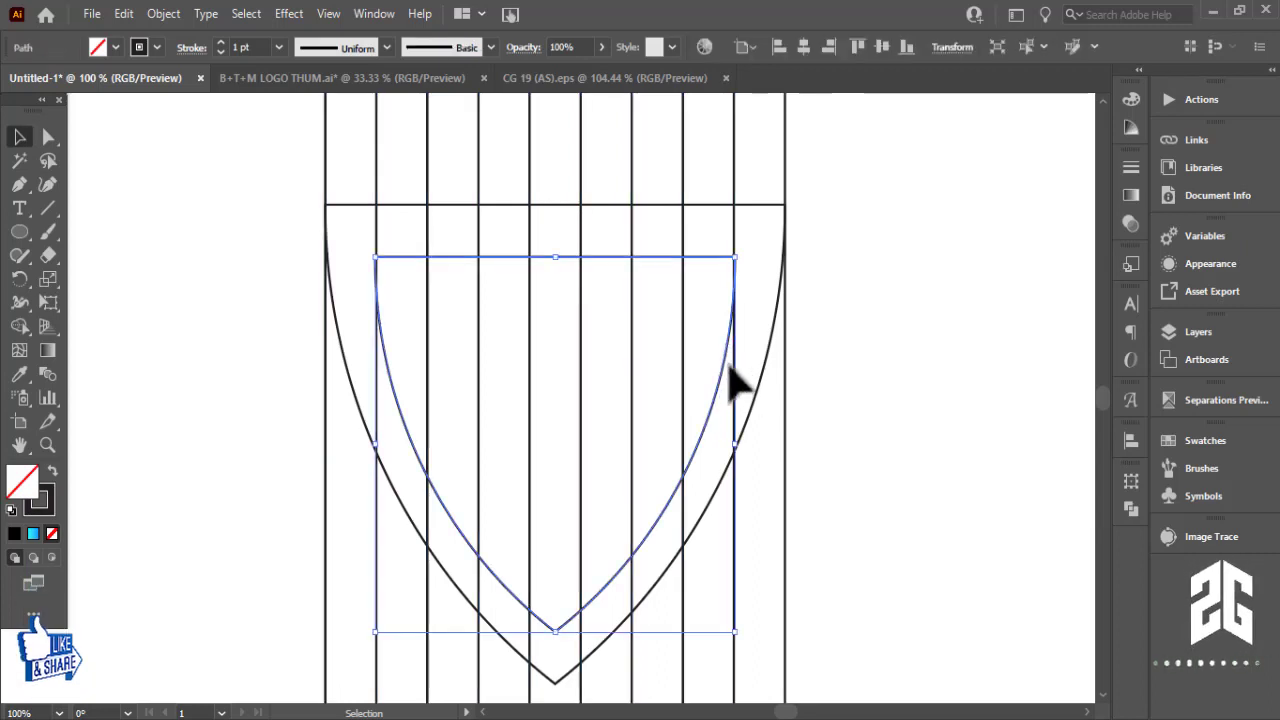
pyautogui.press('Delete')
pyautogui.click(646, 204)
pyautogui.click(121, 14)
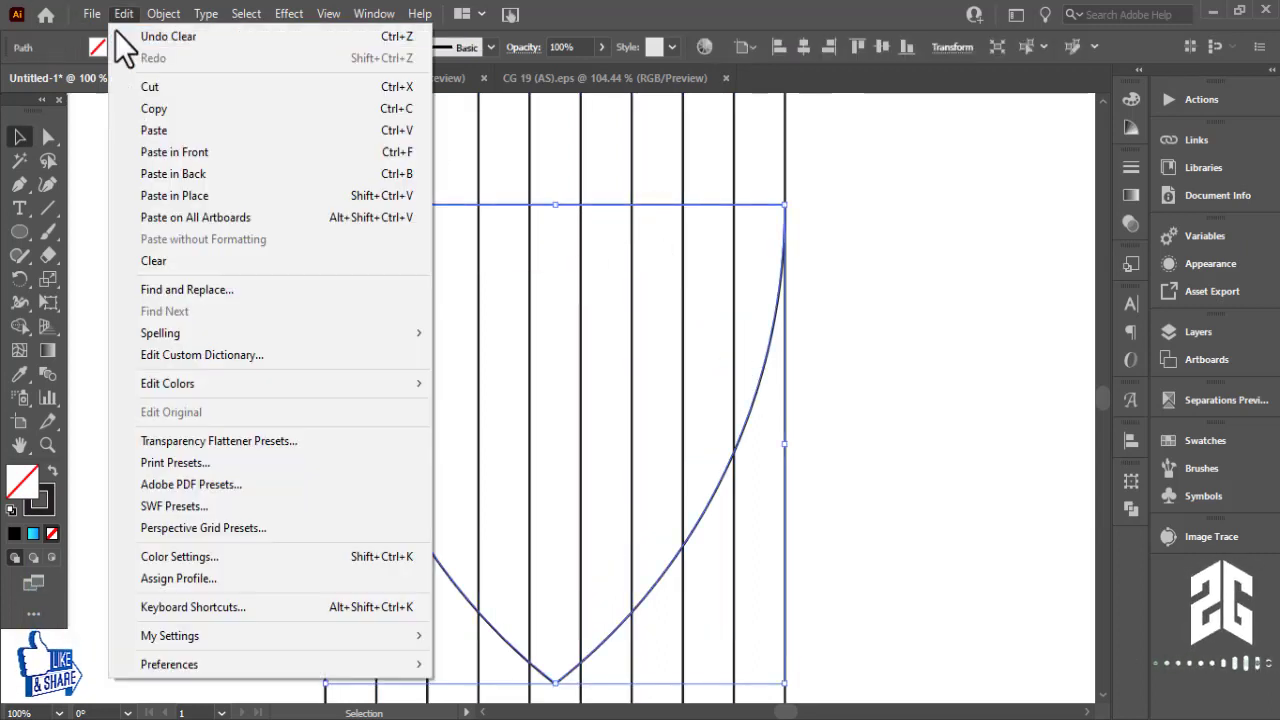
pyautogui.click(154, 108)
pyautogui.click(123, 14)
pyautogui.click(175, 195)
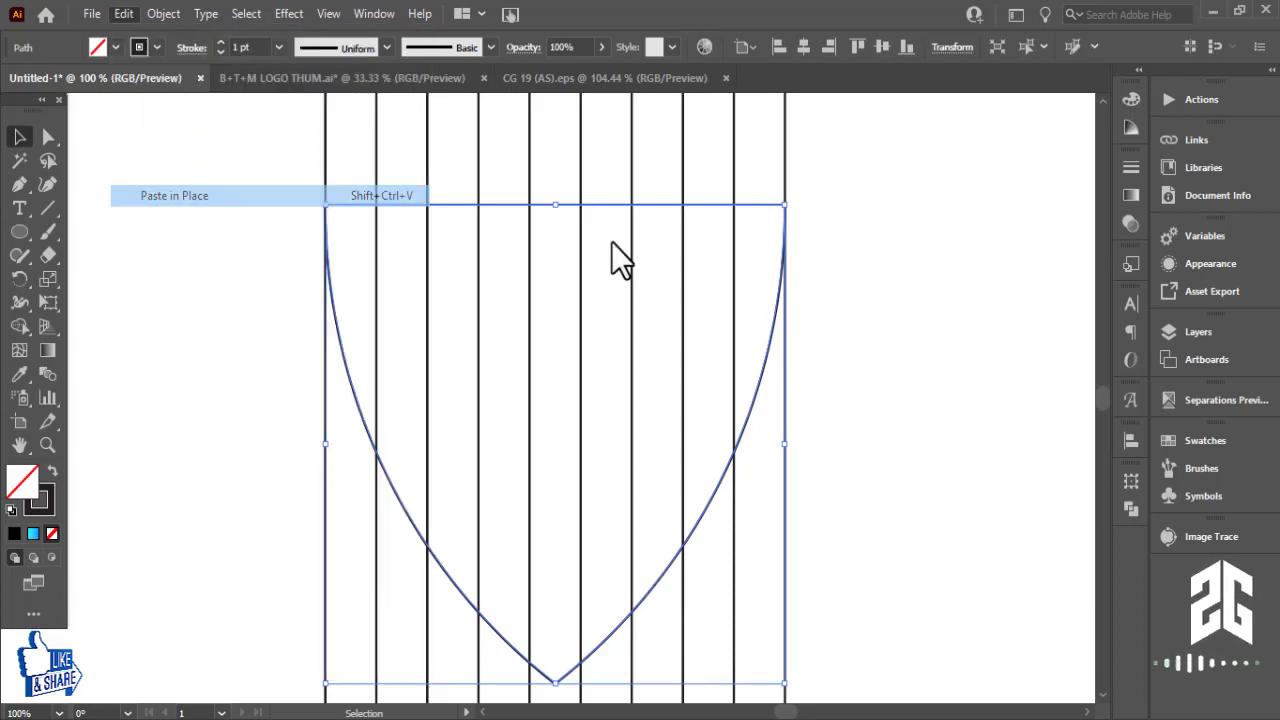
pyautogui.moveTo(785, 205); pyautogui.dragTo(738, 250)
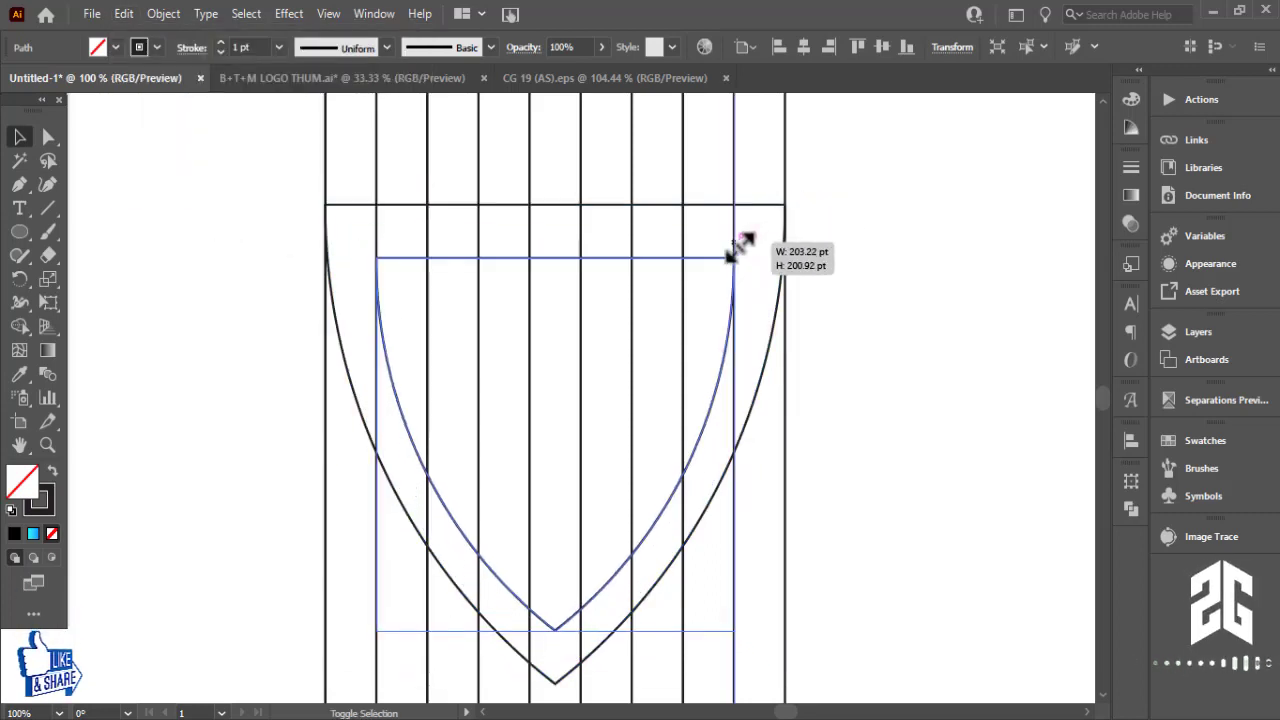
pyautogui.click(880, 315)
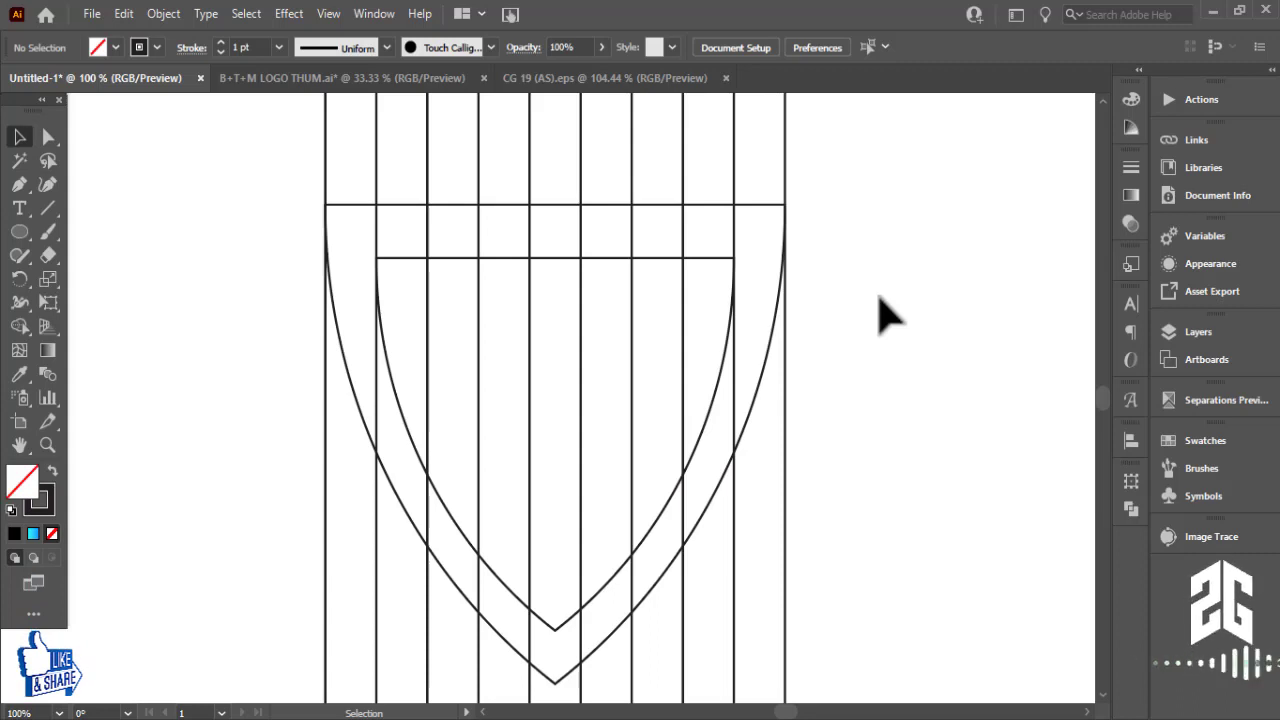
# Paste a copy of the vertical lines in place and rotate it 60°
pyautogui.hotkey('ctrl', '-')
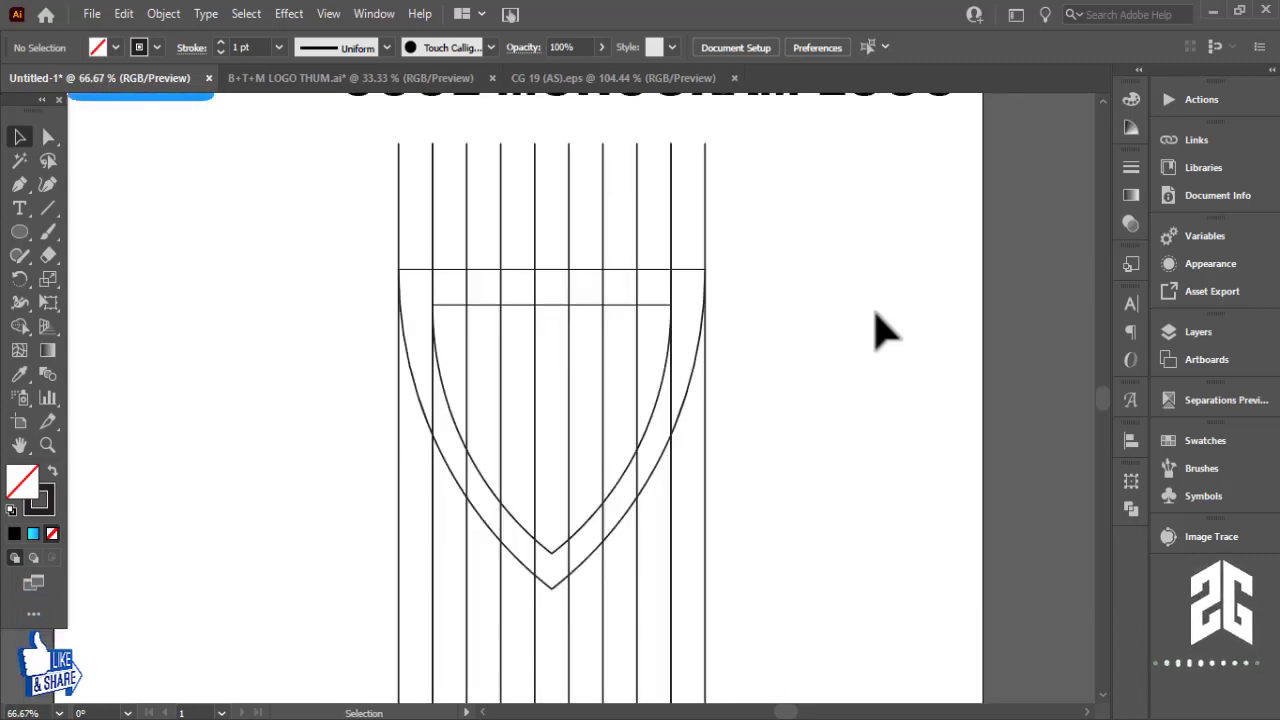
pyautogui.moveTo(878, 330); pyautogui.dragTo(914, 345)
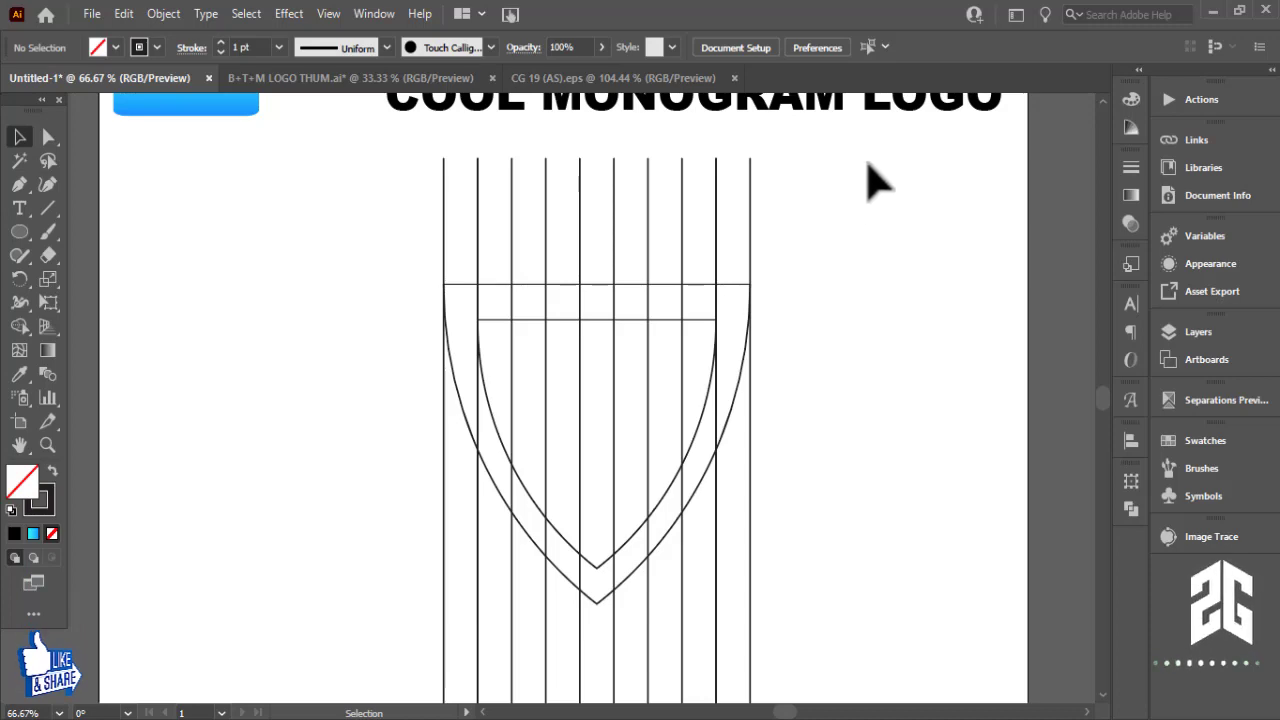
pyautogui.click(477, 205)
pyautogui.click(123, 13)
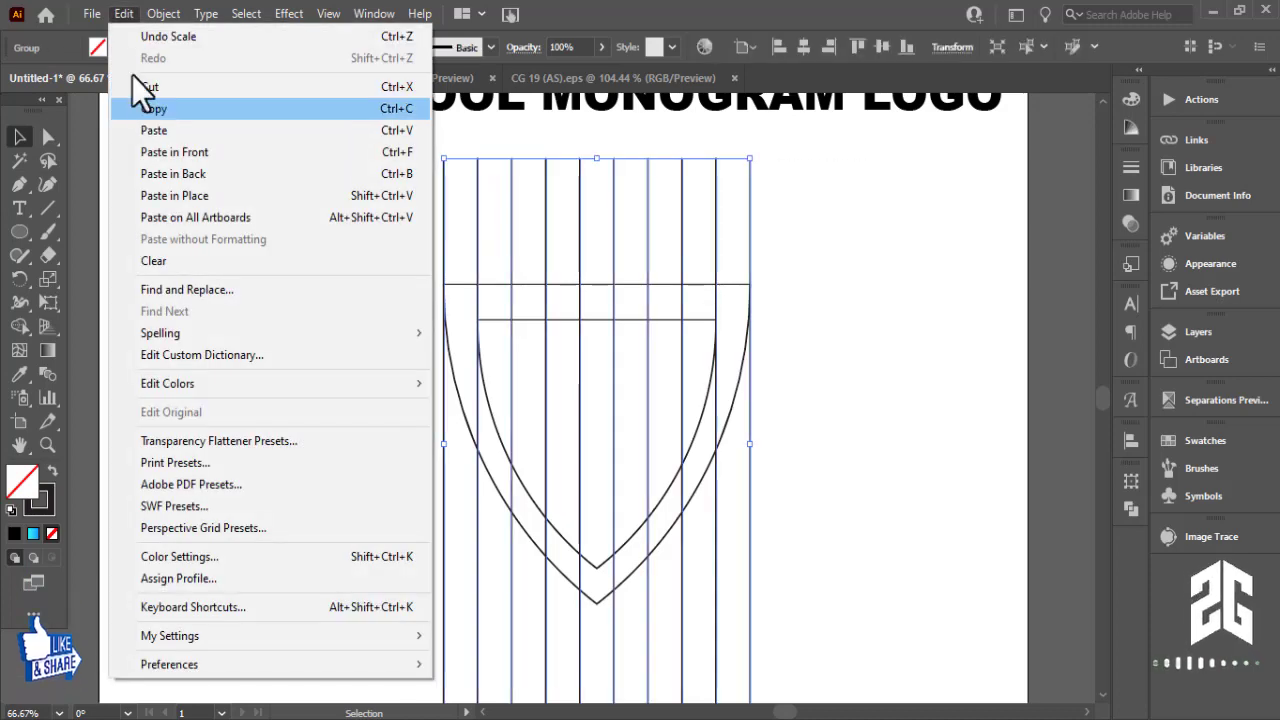
pyautogui.click(171, 192)
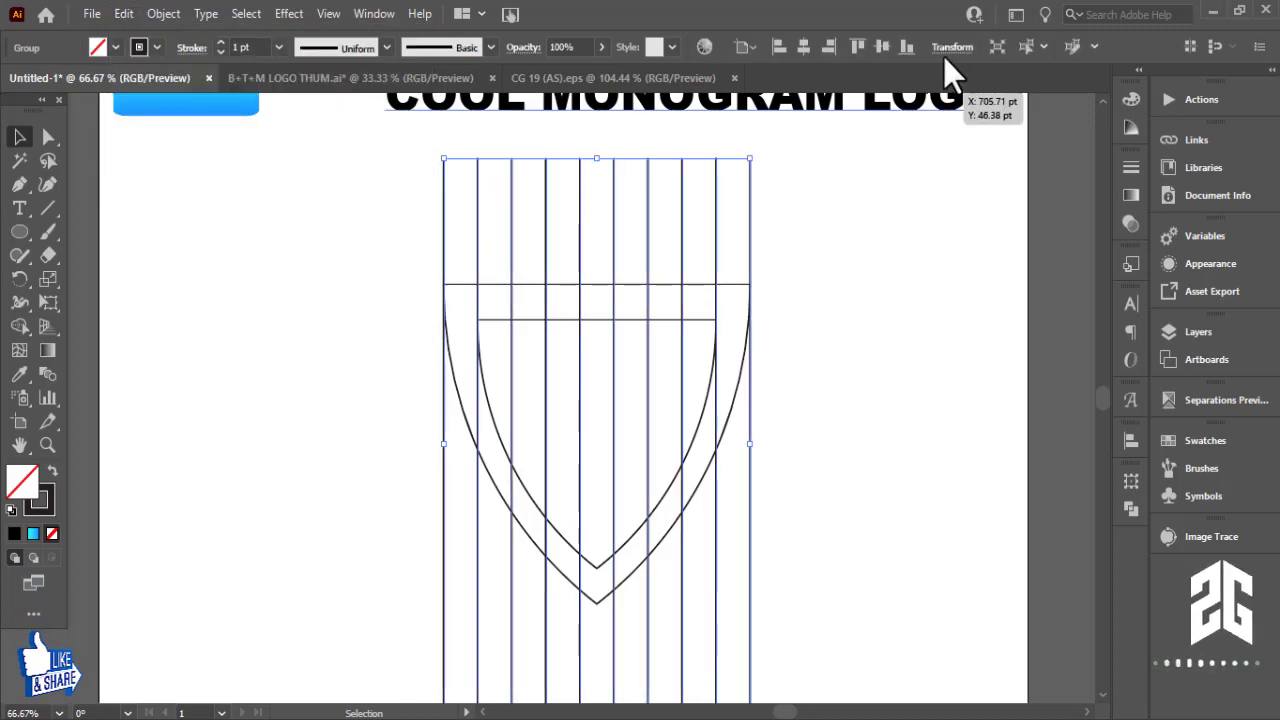
pyautogui.click(944, 55)
pyautogui.click(847, 132)
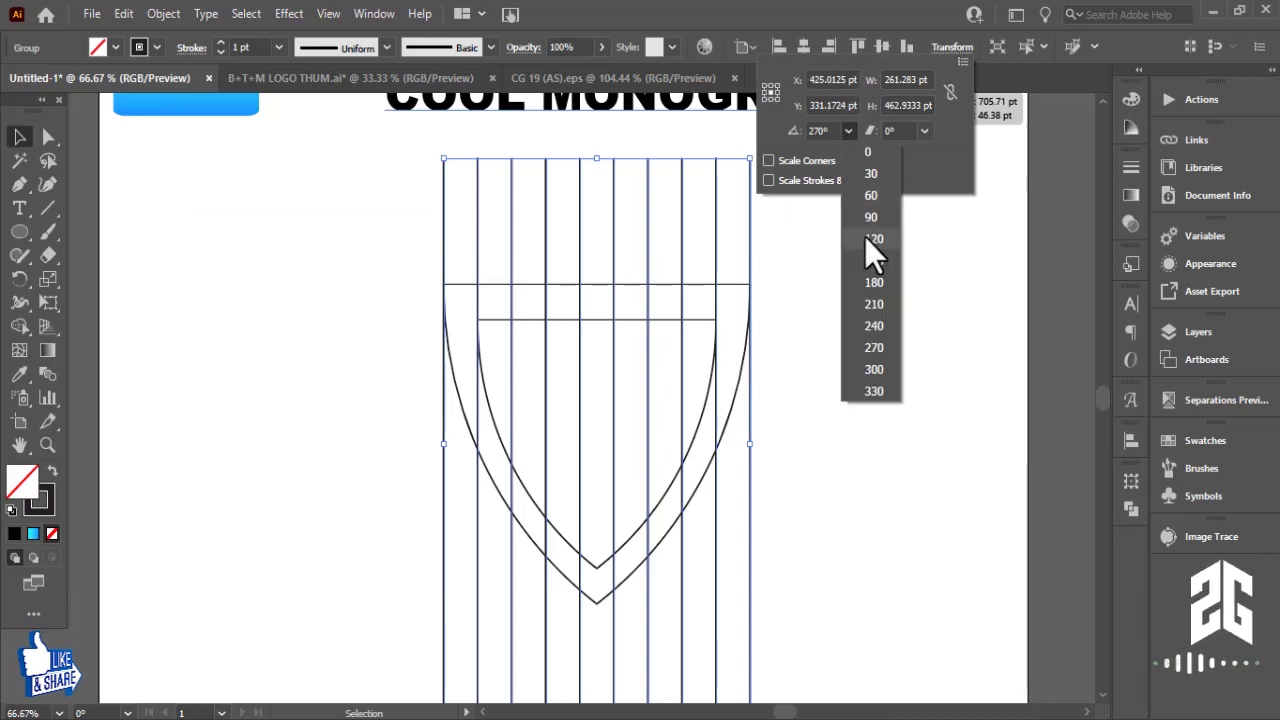
pyautogui.click(871, 196)
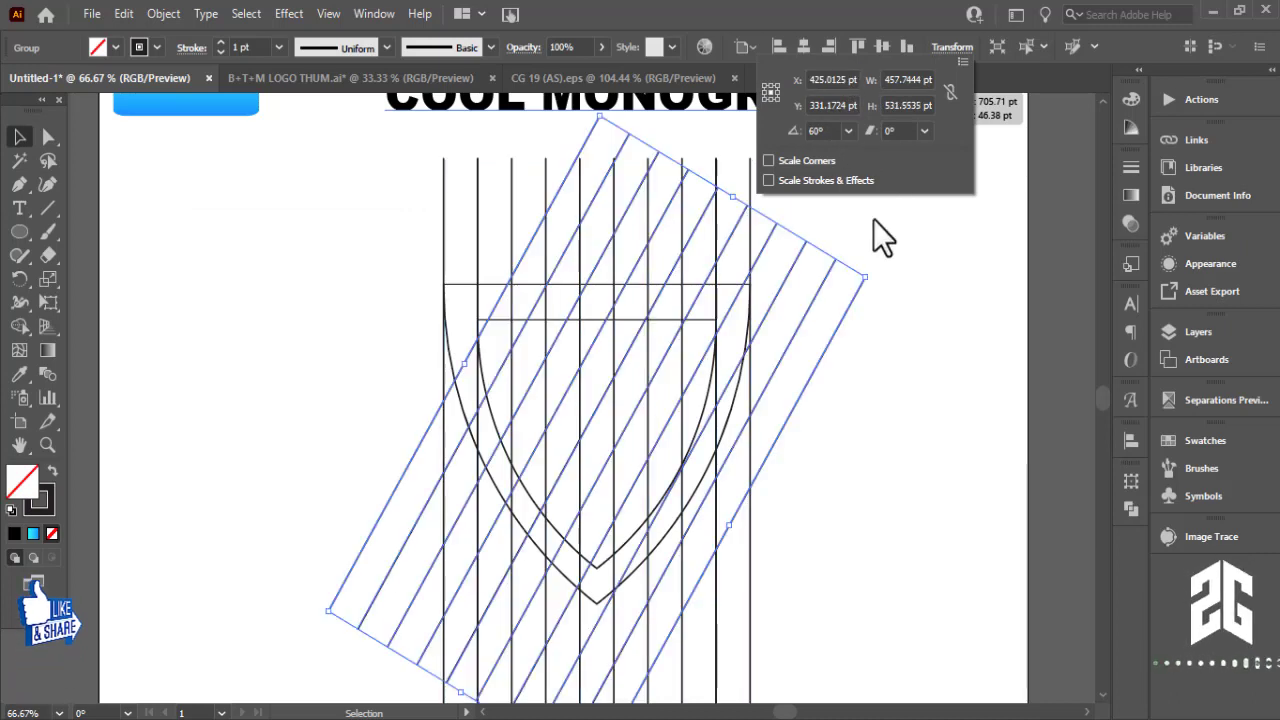
# Add a vertically reflected copy of the 60° lines to form a diamond lattice
pyautogui.rightClick(827, 343)
pyautogui.moveTo(883, 565)
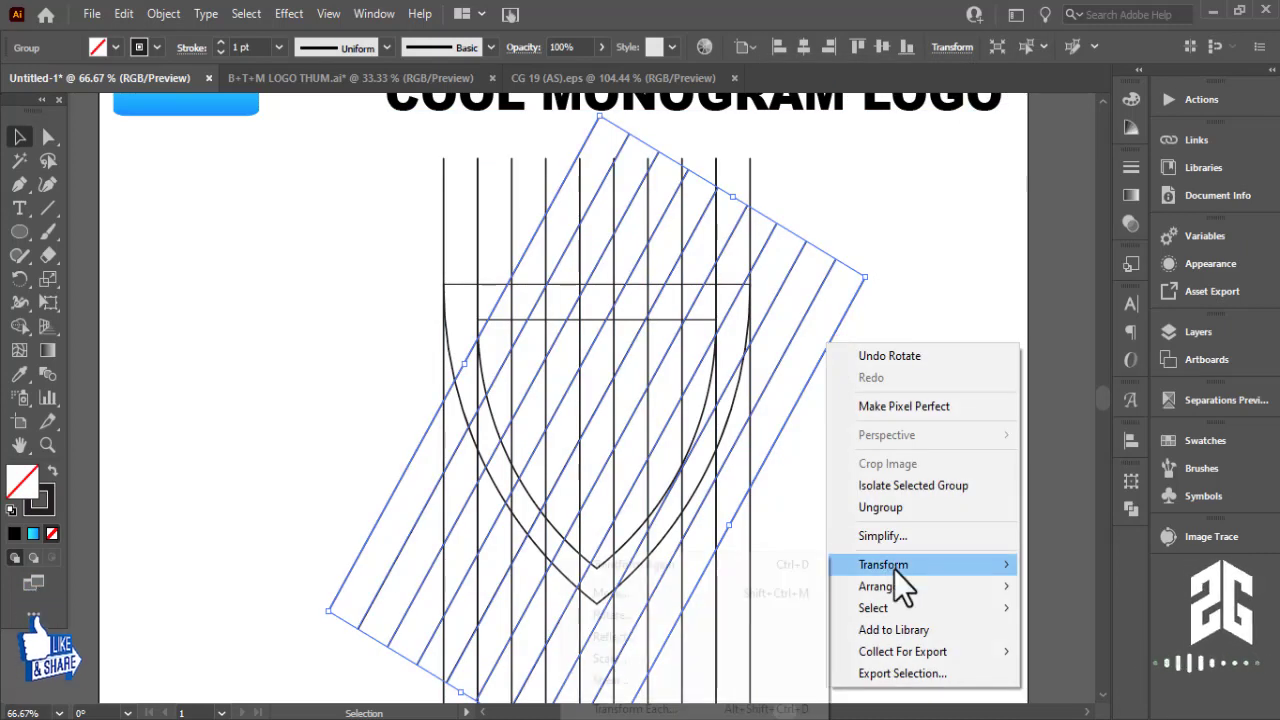
pyautogui.click(660, 640)
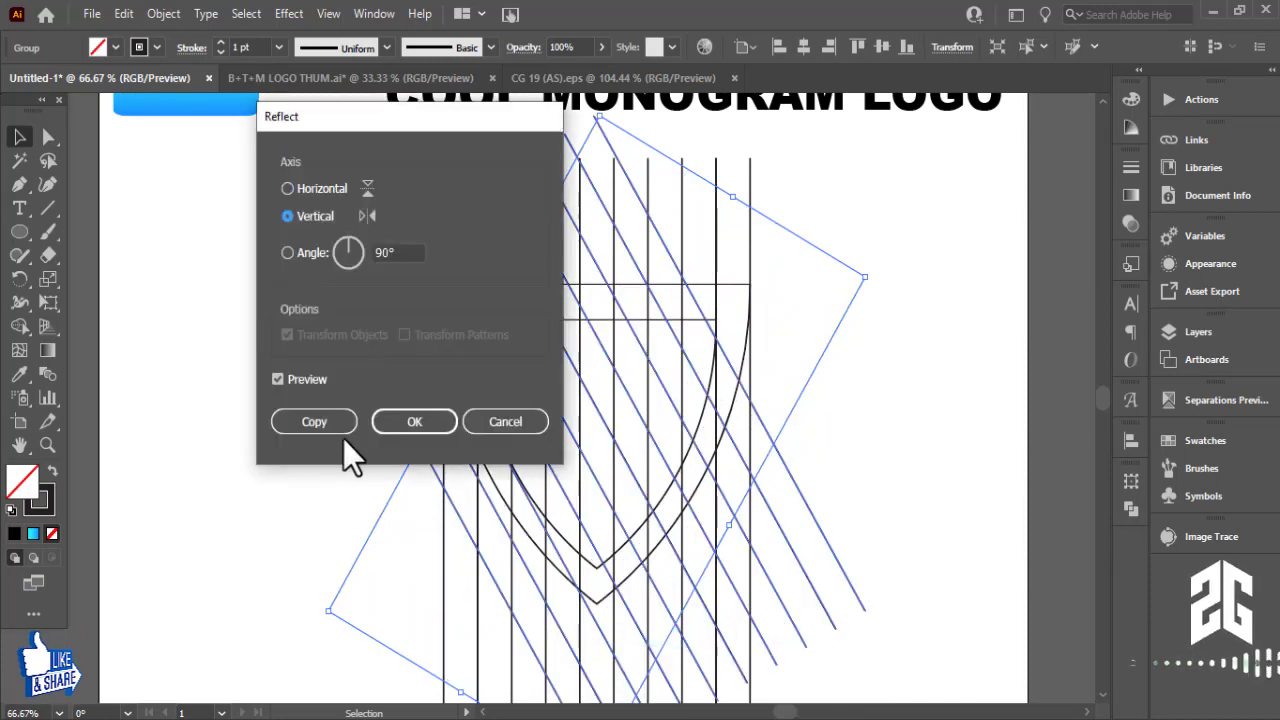
pyautogui.click(314, 421)
pyautogui.click(894, 337)
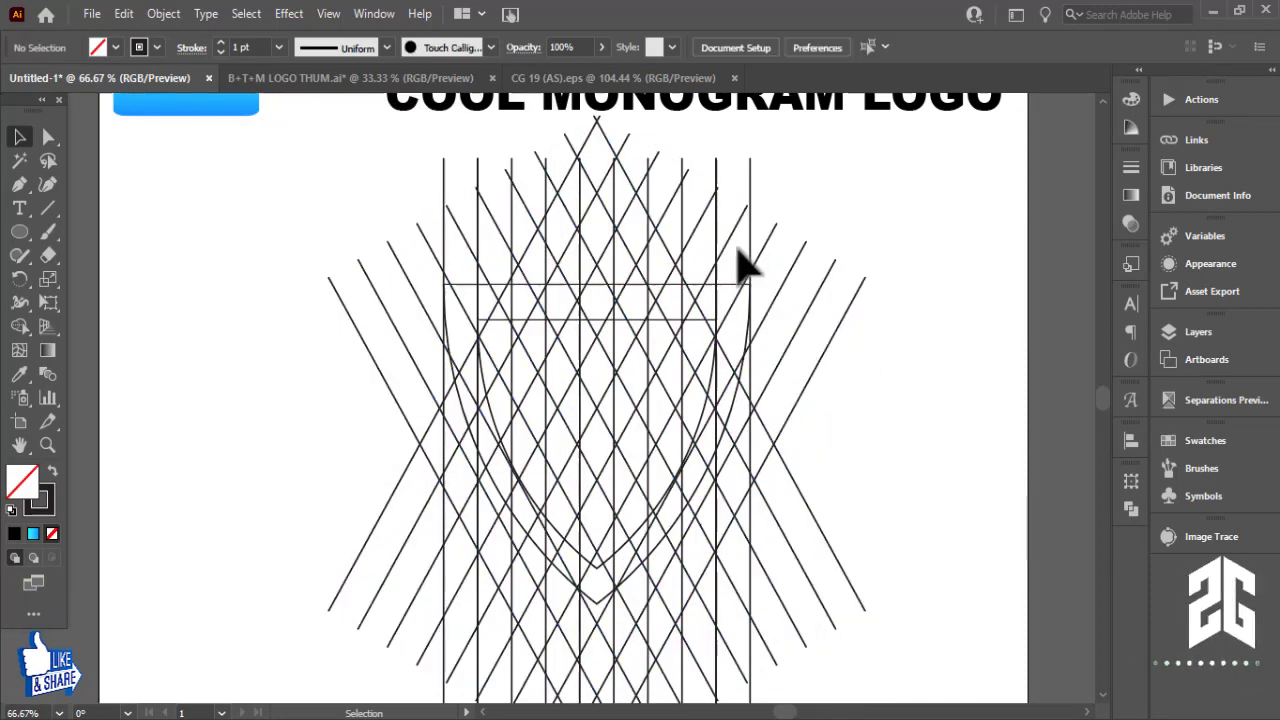
pyautogui.click(750, 176)
# Paste another in-place copy of the vertical line group and select it alone
pyautogui.click(124, 14)
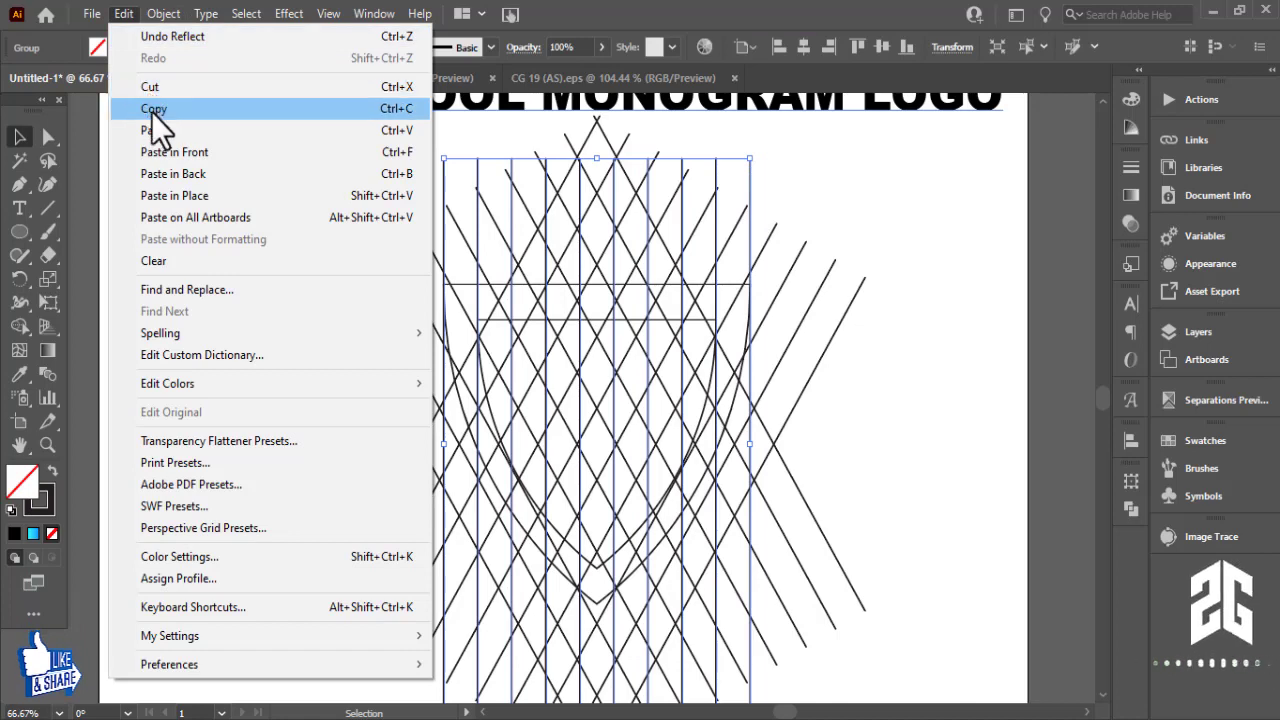
pyautogui.click(150, 107)
pyautogui.click(115, 15)
pyautogui.click(200, 196)
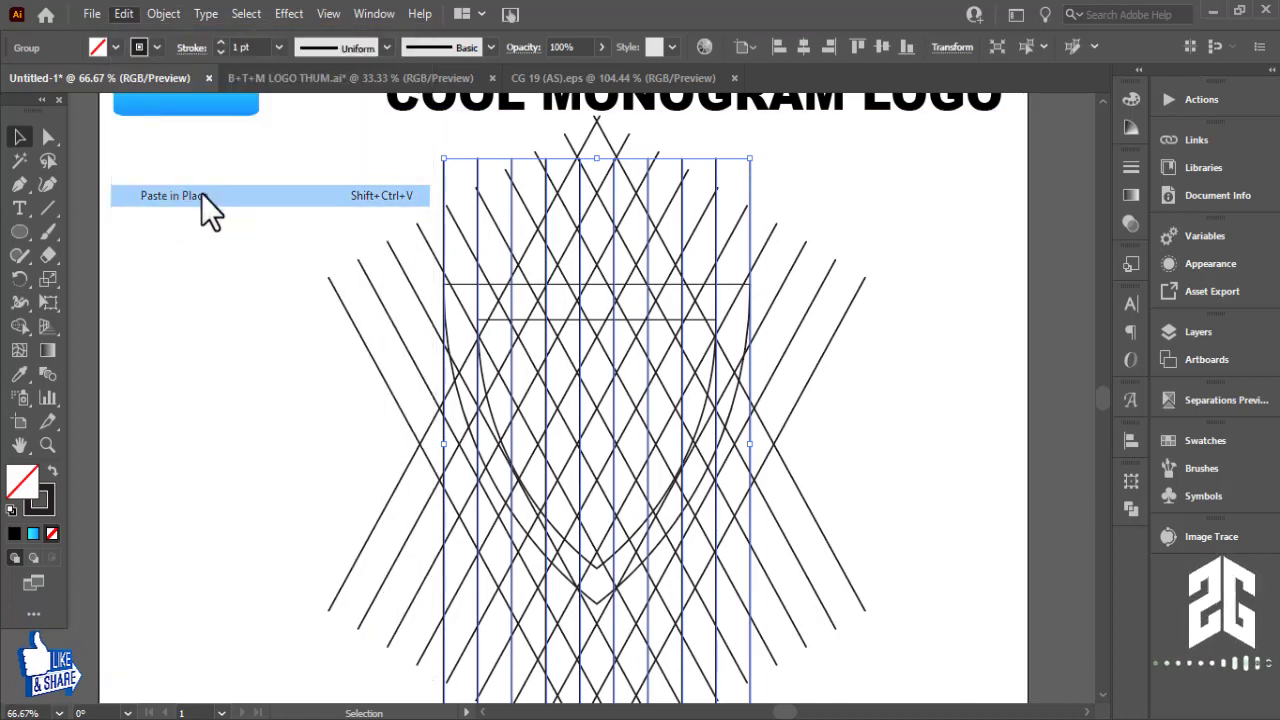
pyautogui.keyDown('shift'); pyautogui.click(758, 148); pyautogui.keyUp('shift')
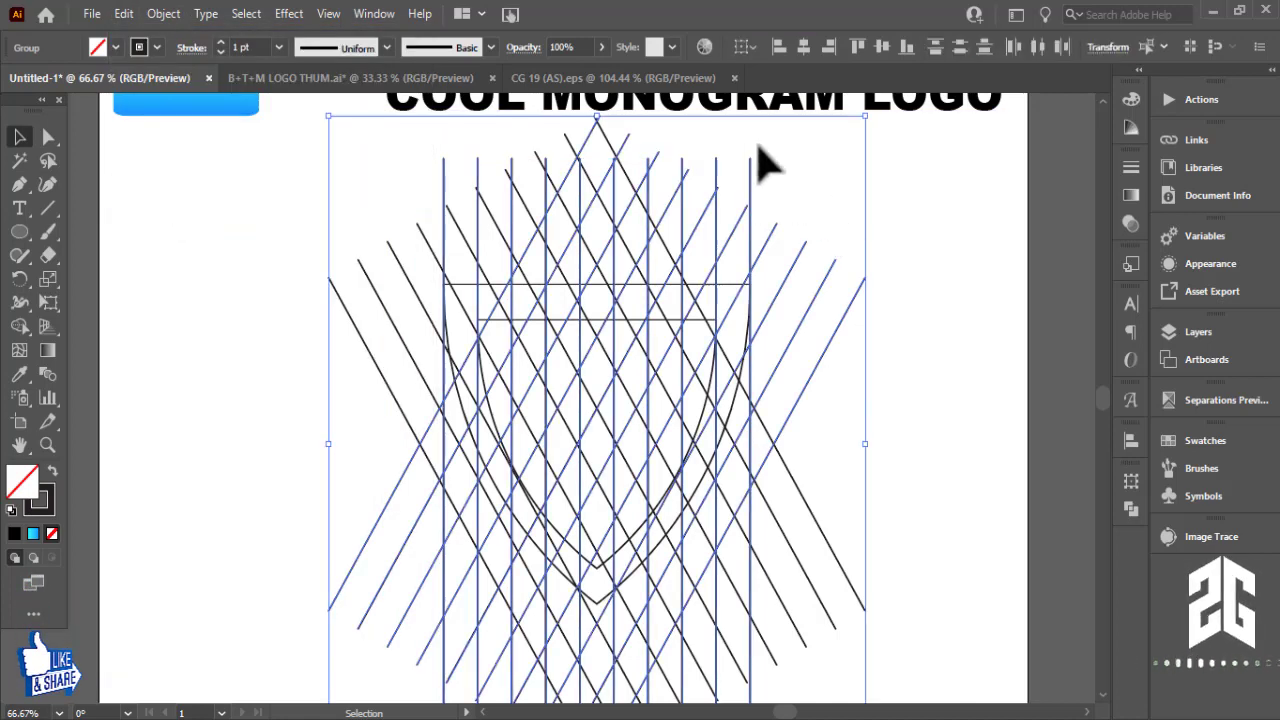
pyautogui.click(951, 195)
pyautogui.click(750, 163)
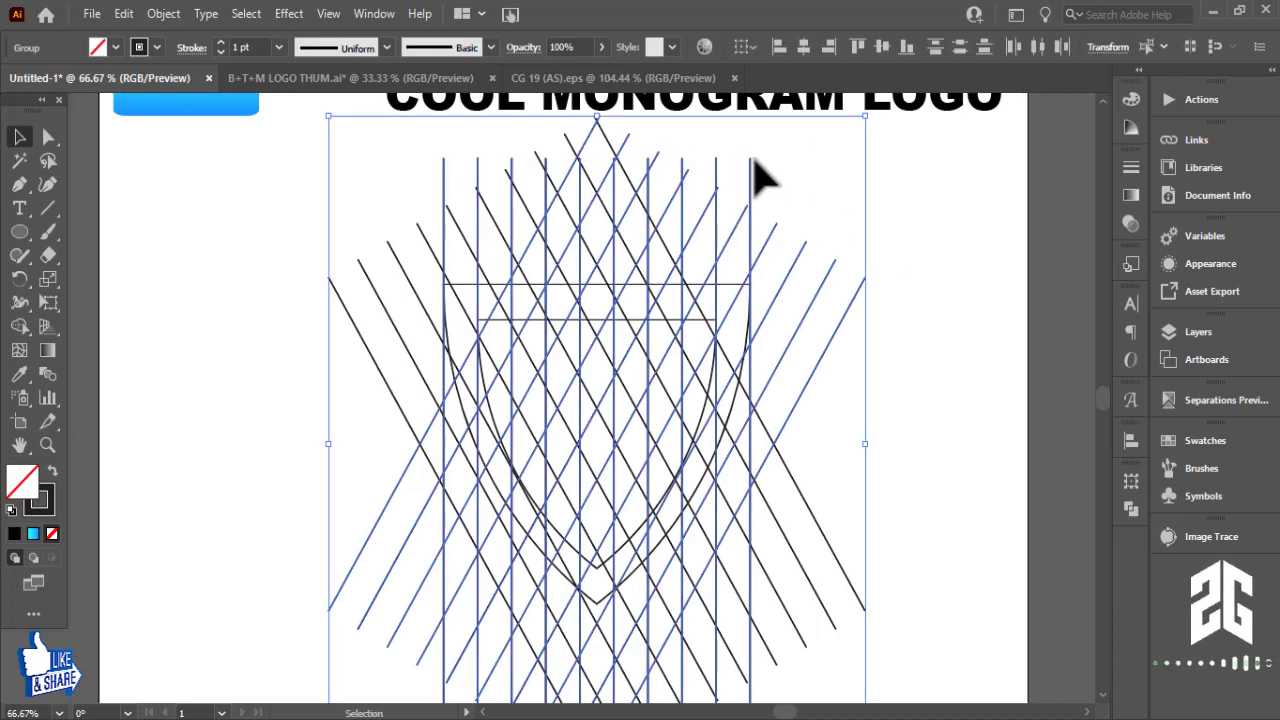
pyautogui.click(757, 165)
pyautogui.click(770, 162)
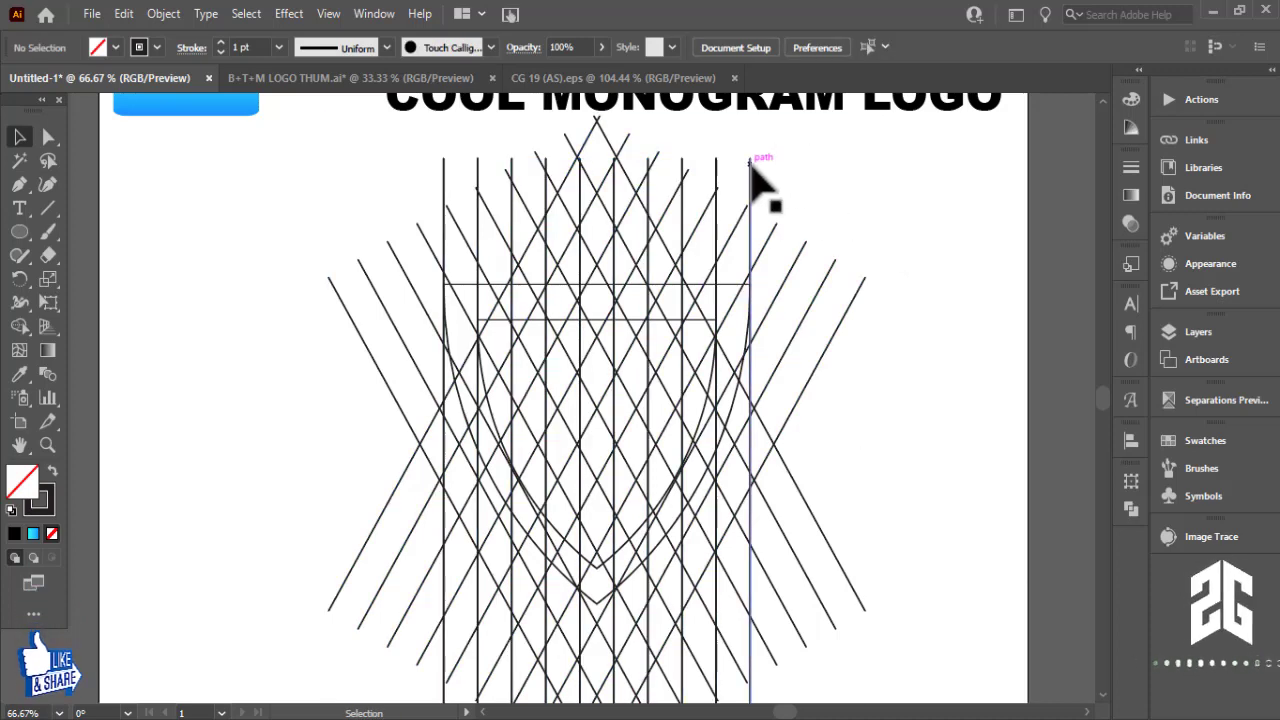
pyautogui.click(750, 165)
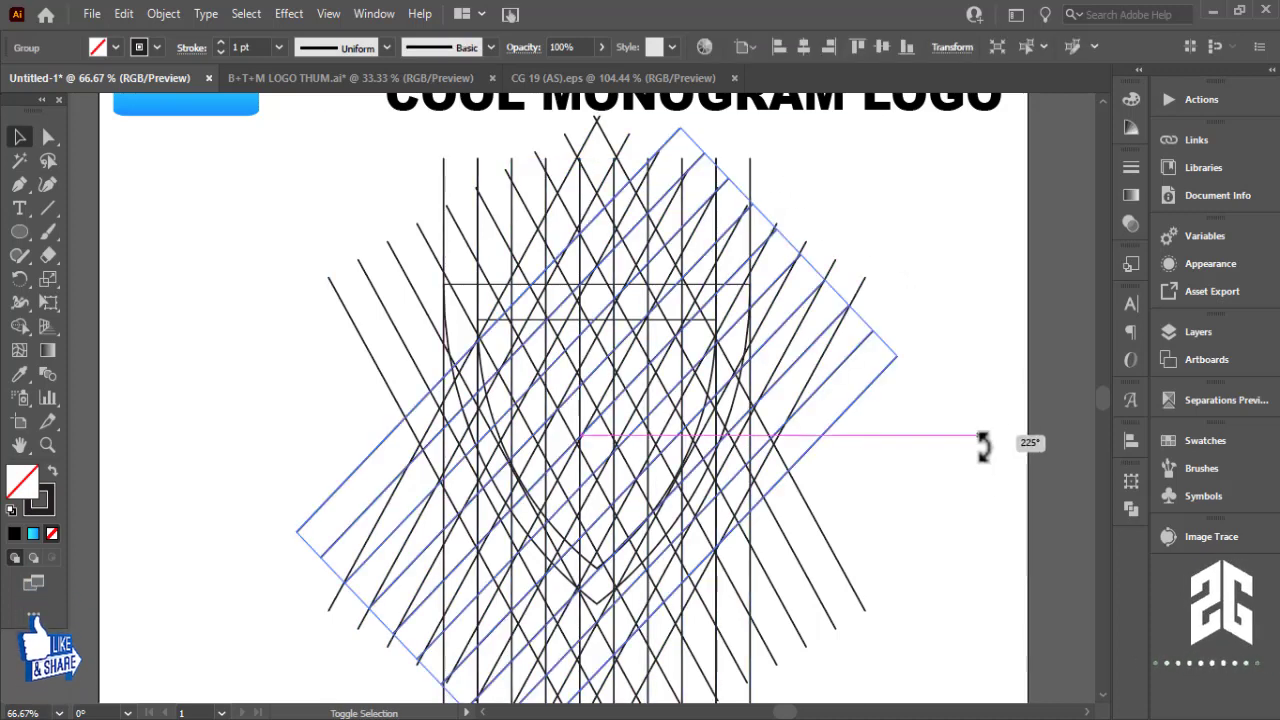
# Rotate the copied lines 90° so they run horizontally across the lattice
pyautogui.moveTo(752, 148); pyautogui.dragTo(995, 487)
pyautogui.hotkey('ctrl', 'z')
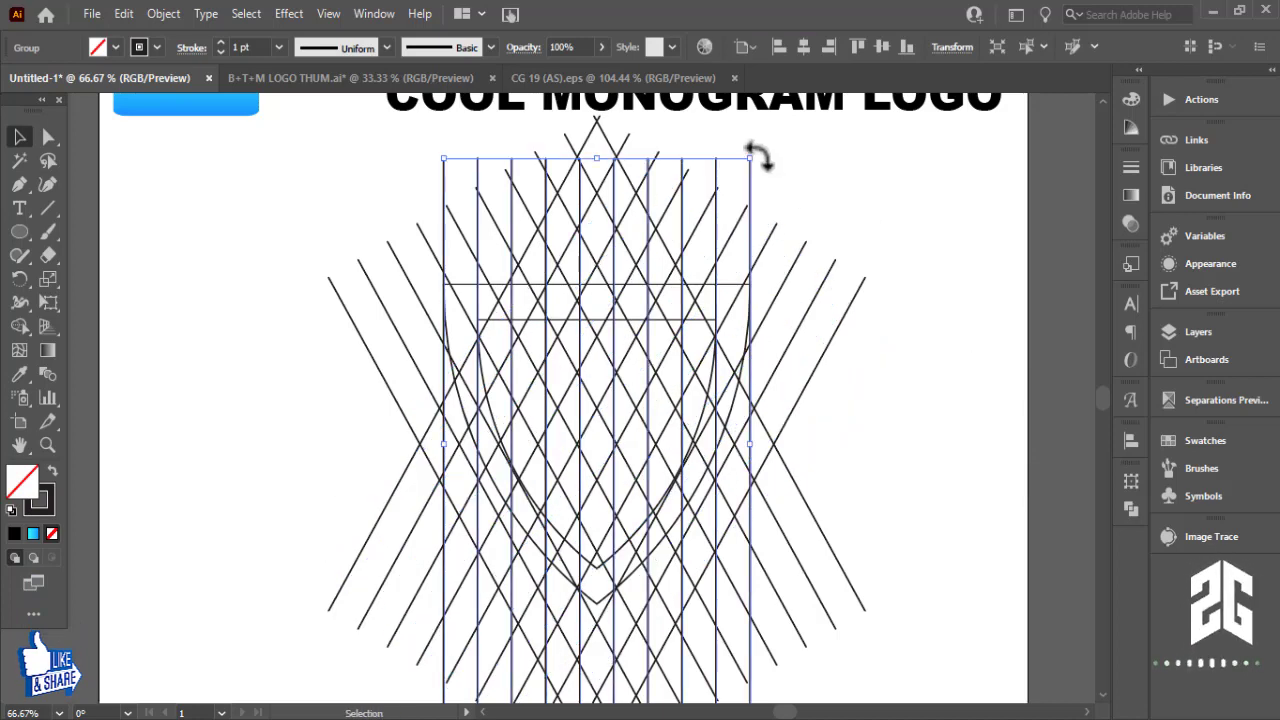
pyautogui.moveTo(758, 155); pyautogui.dragTo(994, 543)
pyautogui.click(955, 415)
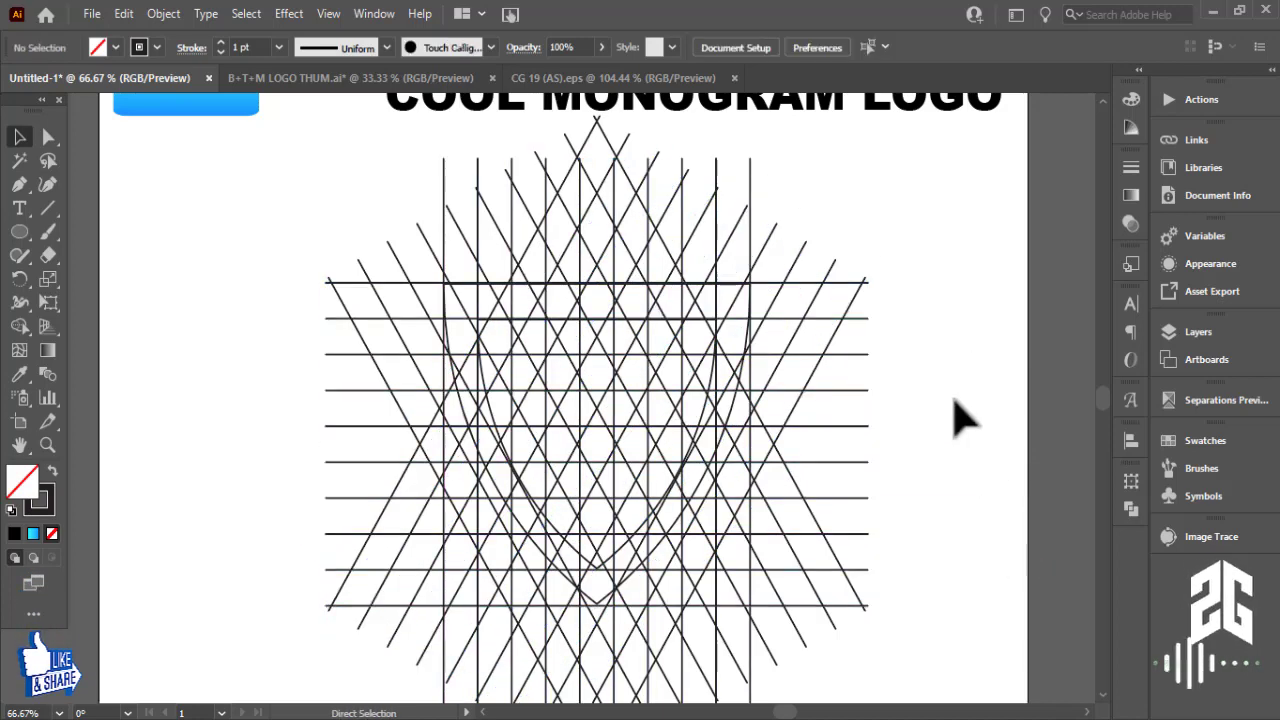
pyautogui.hotkey('ctrl', '+')
pyautogui.hotkey('ctrl', '+')
# Select the horizontal-lines group and drag its top-middle handle to resize it over the shield
pyautogui.hotkey('ctrl', '-')
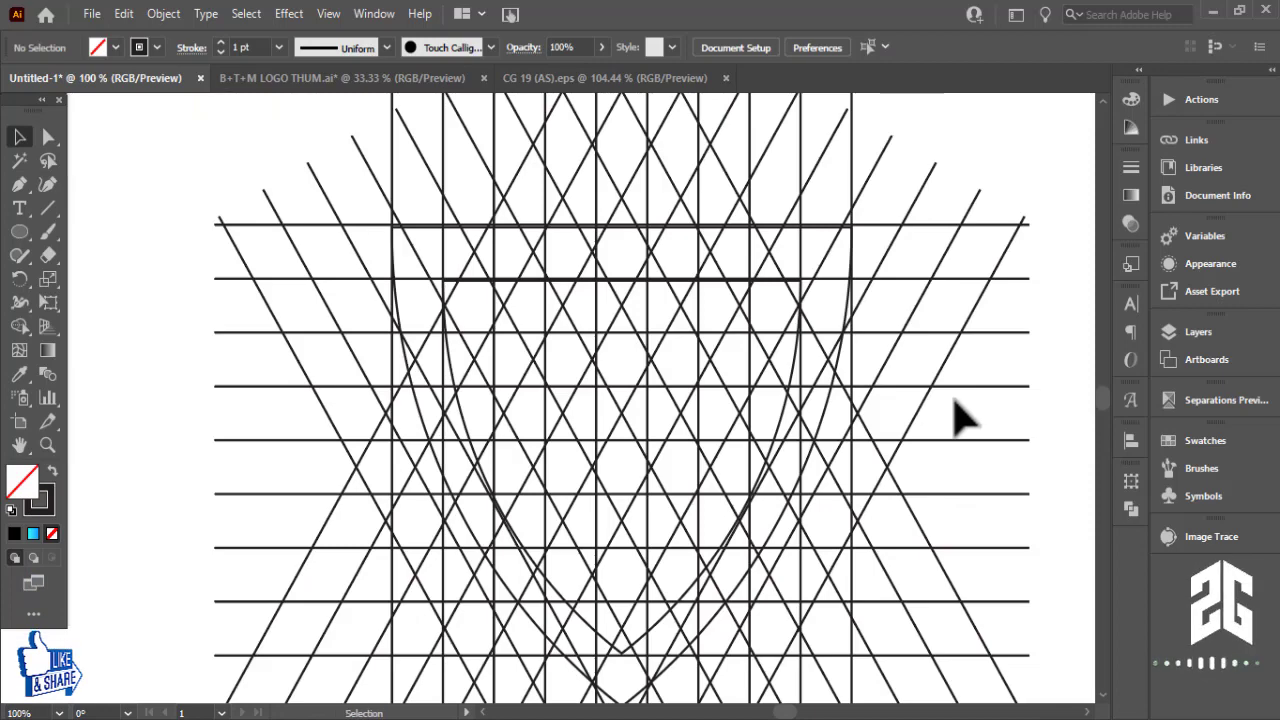
pyautogui.moveTo(924, 408)
pyautogui.mouseDown()
pyautogui.moveTo(923, 423)
pyautogui.moveTo(657, 514)
pyautogui.mouseUp()
pyautogui.hotkey('ctrl', '+')
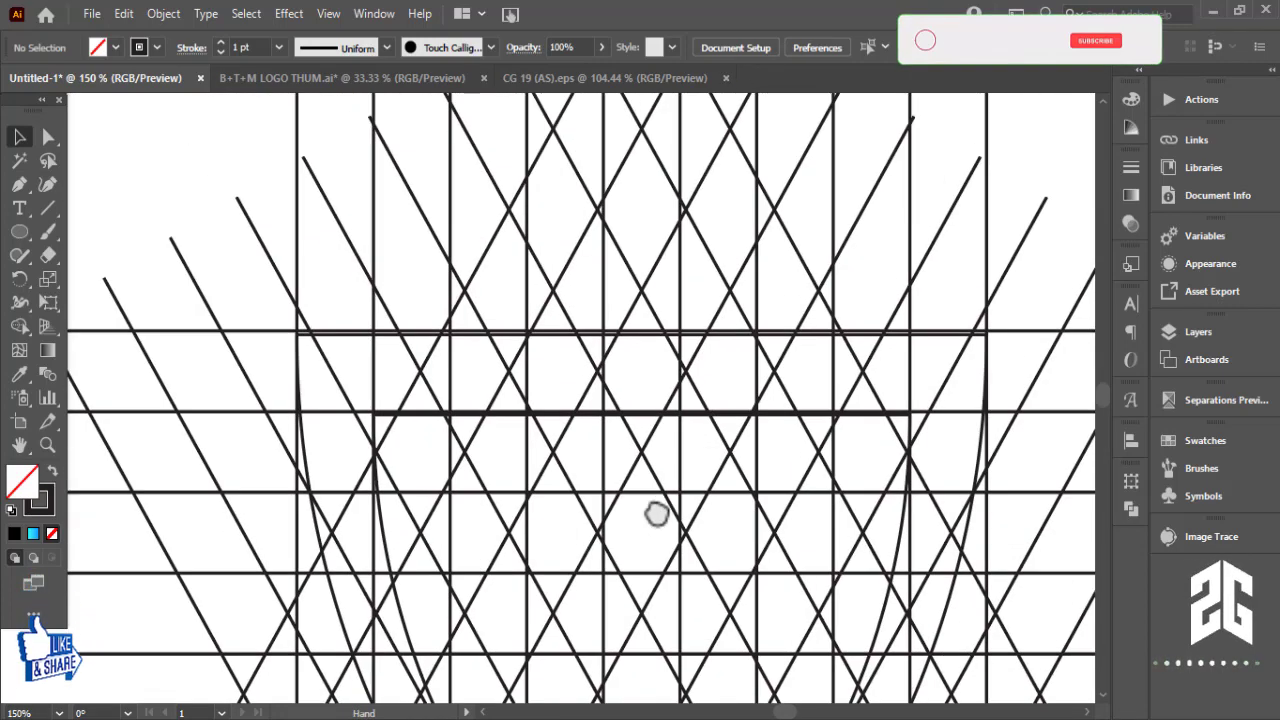
pyautogui.click(306, 332)
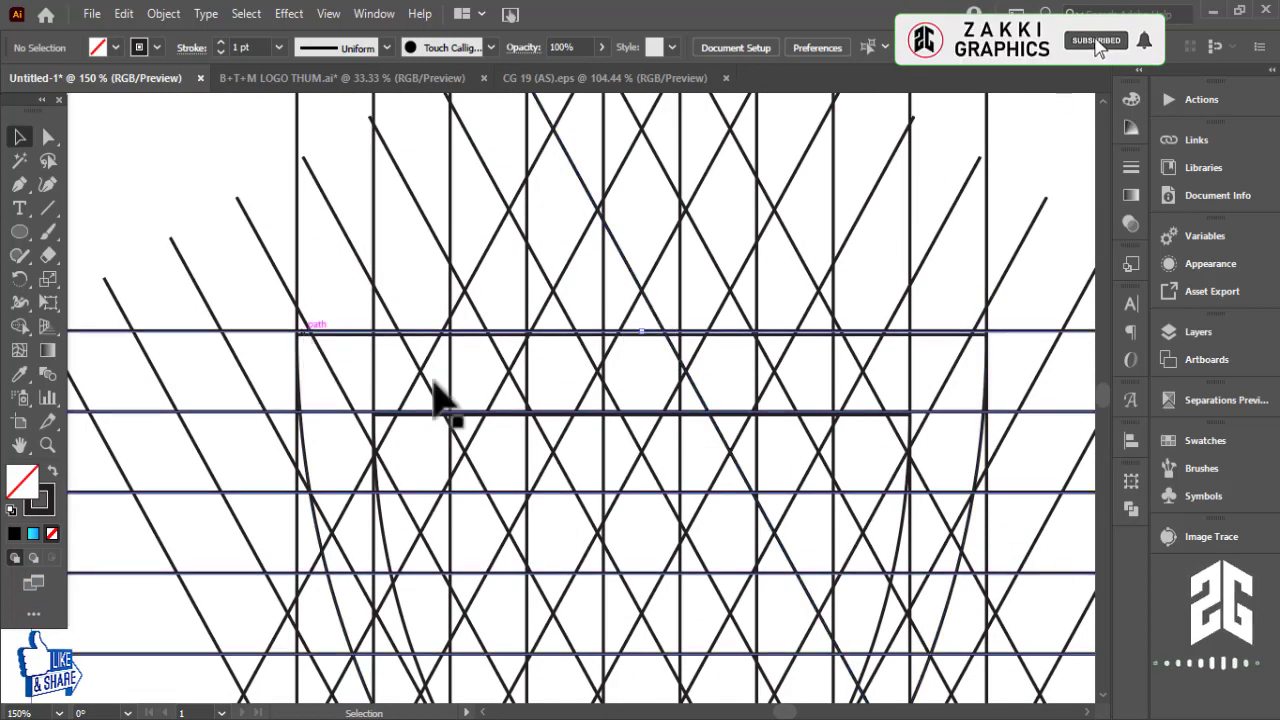
pyautogui.hotkey('ctrl', '+')
pyautogui.moveTo(770, 437); pyautogui.dragTo(826, 600)
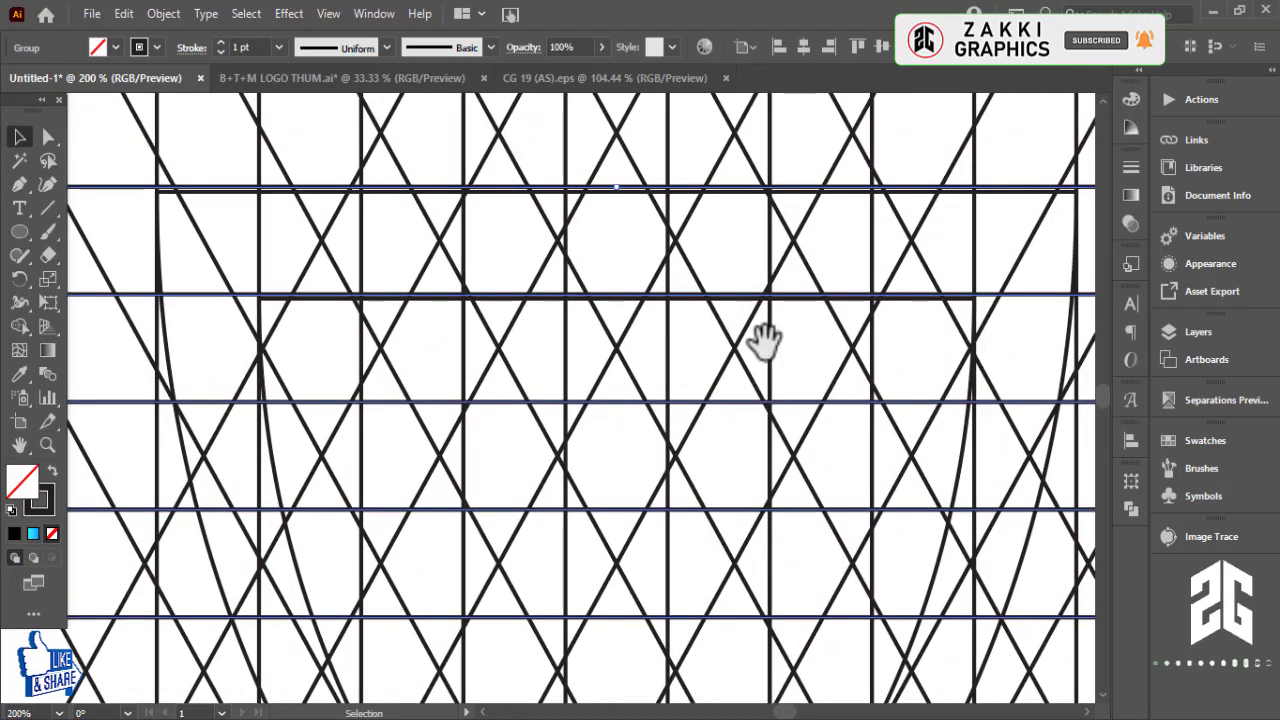
pyautogui.moveTo(763, 340); pyautogui.dragTo(814, 500)
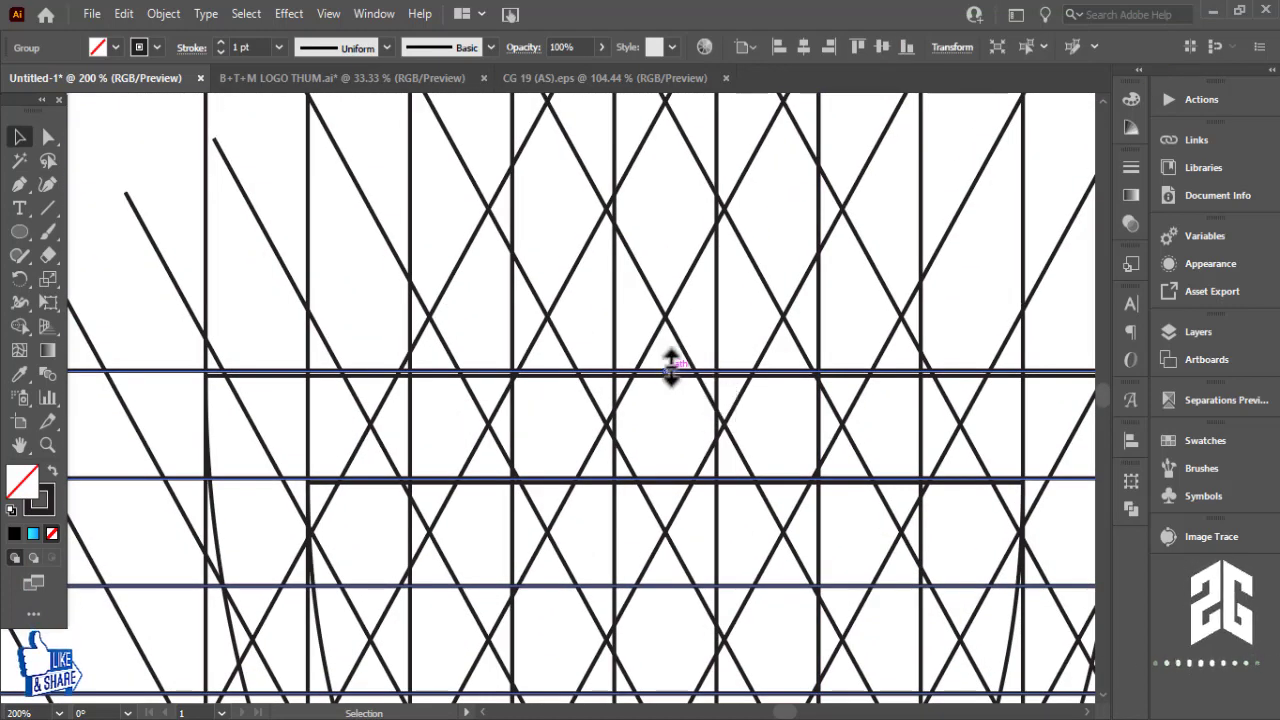
pyautogui.moveTo(671, 368); pyautogui.dragTo(670, 386)
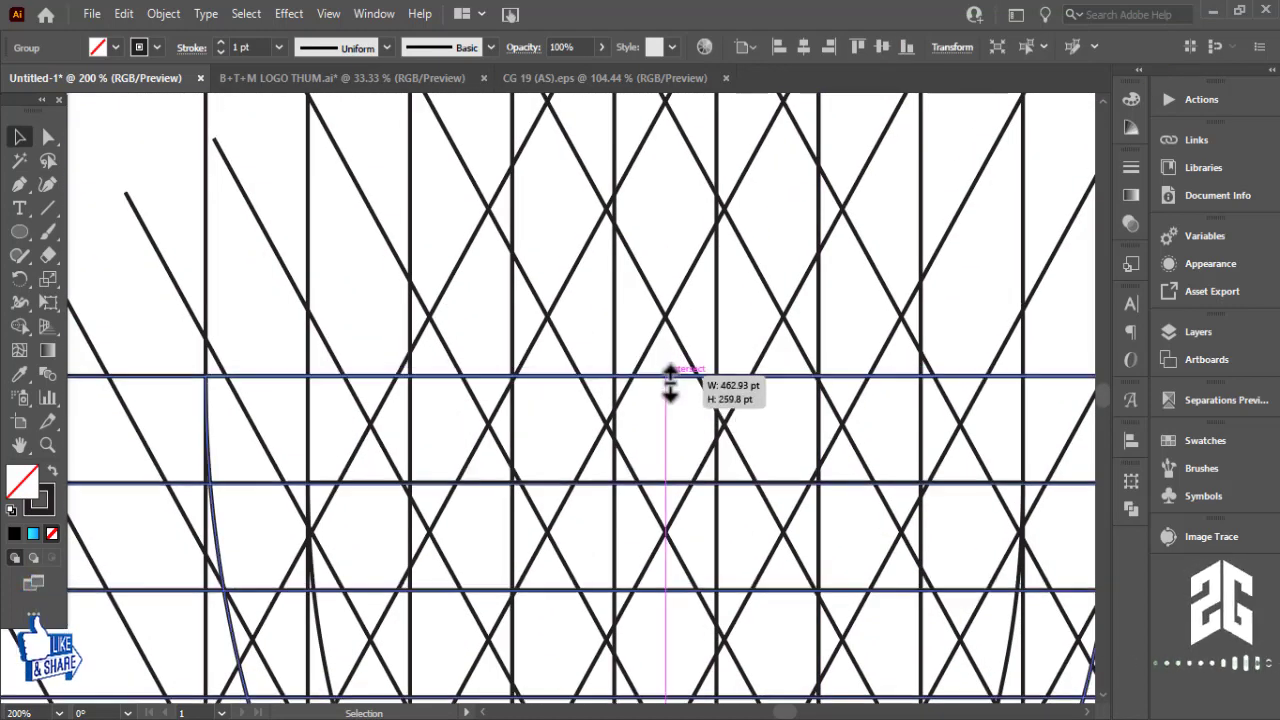
# Check the shield outline's top edge against the grid, then deselect and zoom out to the whole artboard
pyautogui.moveTo(766, 523); pyautogui.dragTo(597, 393)
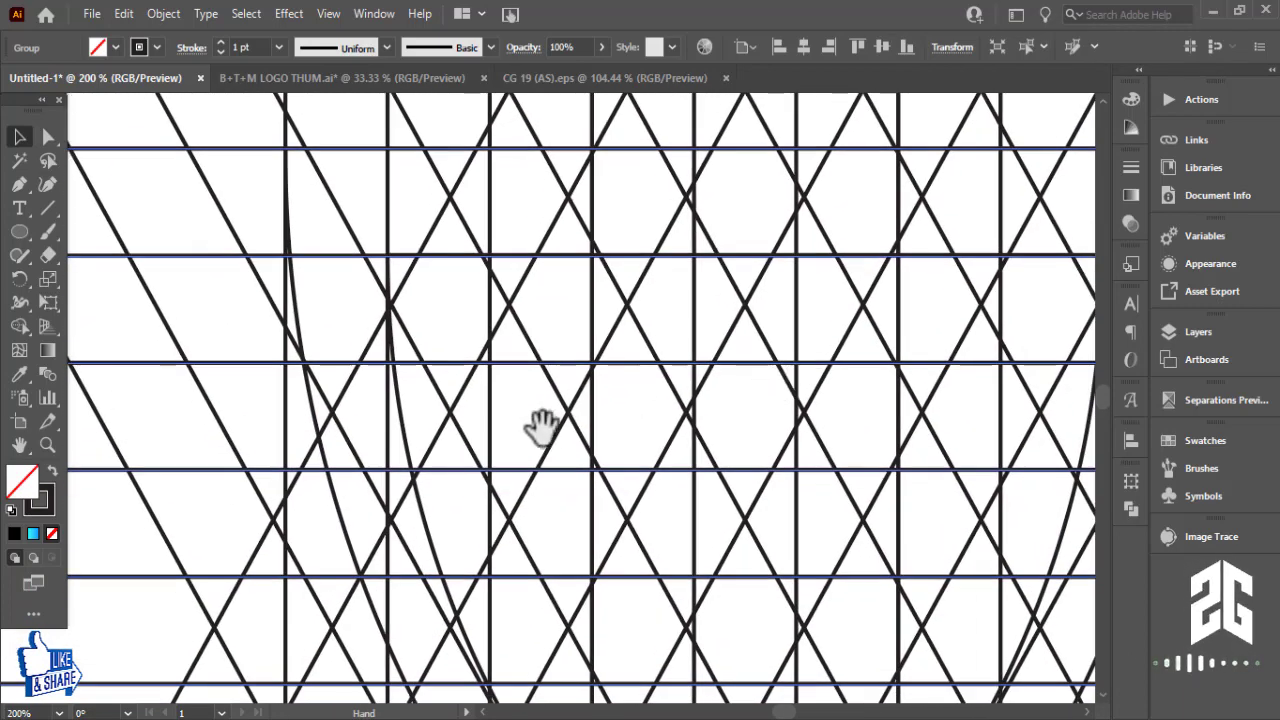
pyautogui.click(451, 518)
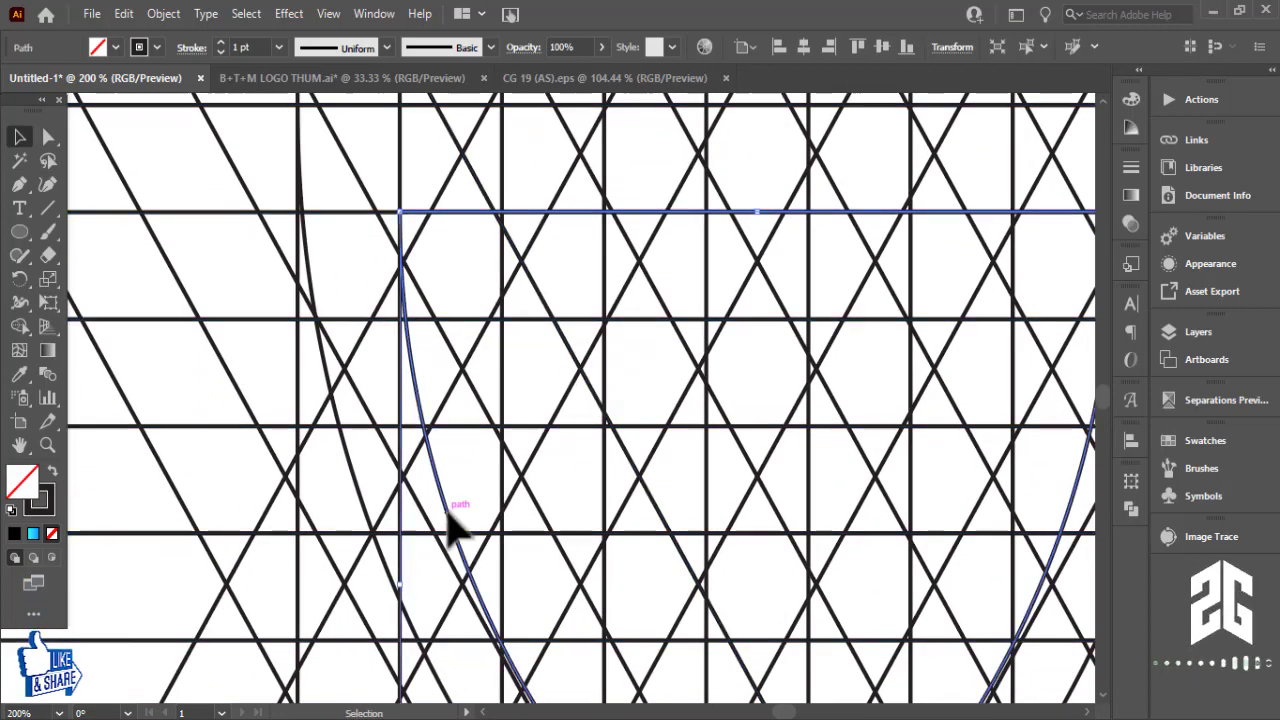
pyautogui.moveTo(604, 399)
pyautogui.mouseDown()
pyautogui.moveTo(608, 549)
pyautogui.moveTo(895, 542)
pyautogui.mouseUp()
pyautogui.scroll(1, 608, 549)
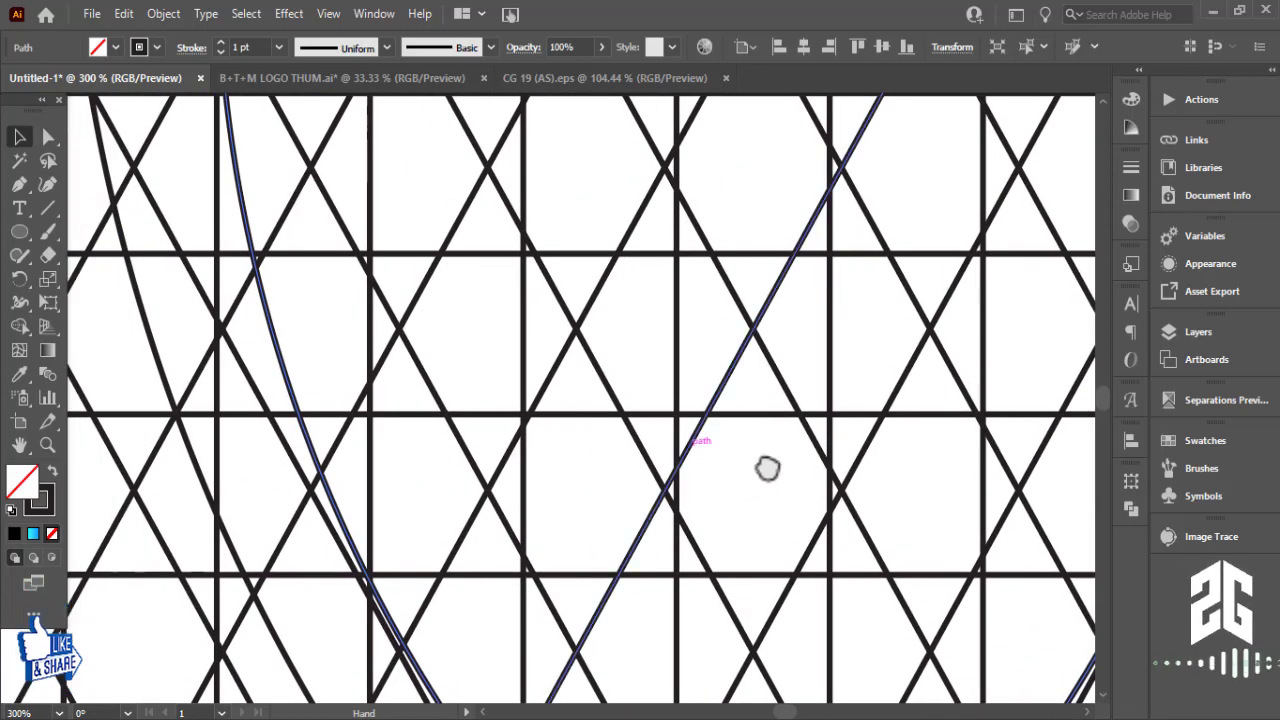
pyautogui.moveTo(846, 466); pyautogui.dragTo(846, 629)
pyautogui.moveTo(755, 400); pyautogui.dragTo(737, 629)
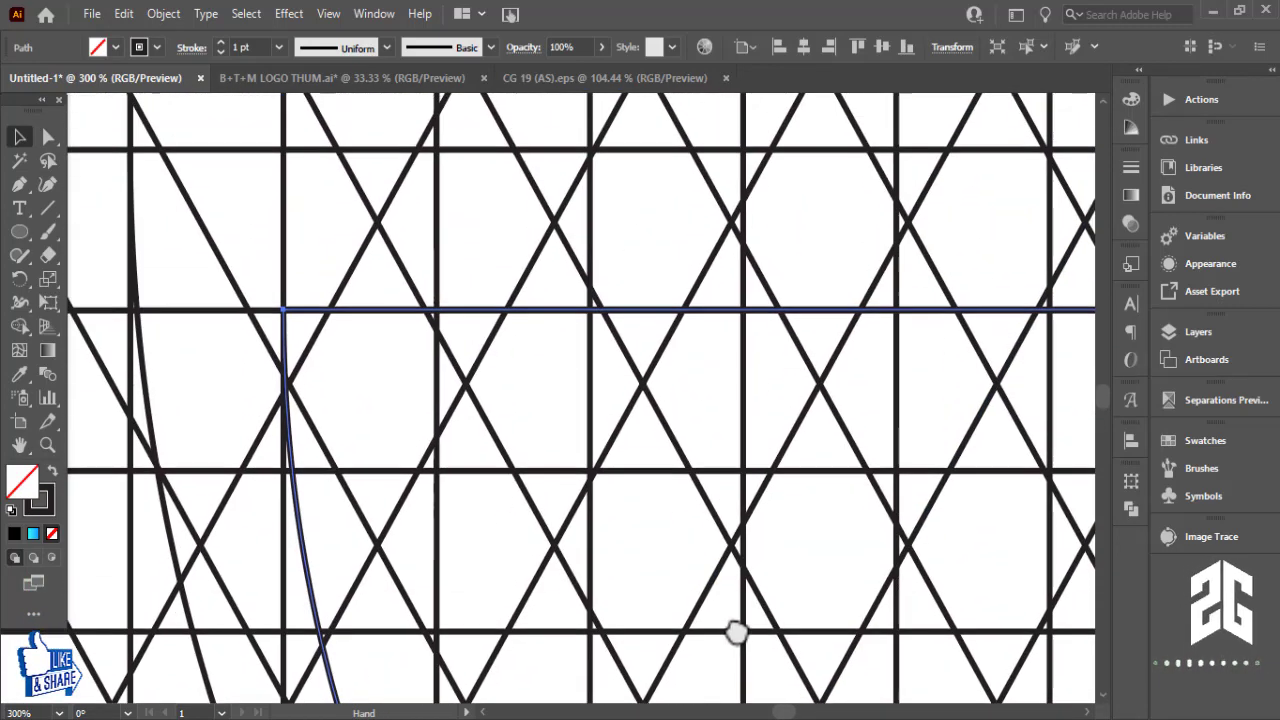
pyautogui.moveTo(706, 494)
pyautogui.mouseDown()
pyautogui.moveTo(695, 608)
pyautogui.moveTo(712, 490)
pyautogui.mouseUp()
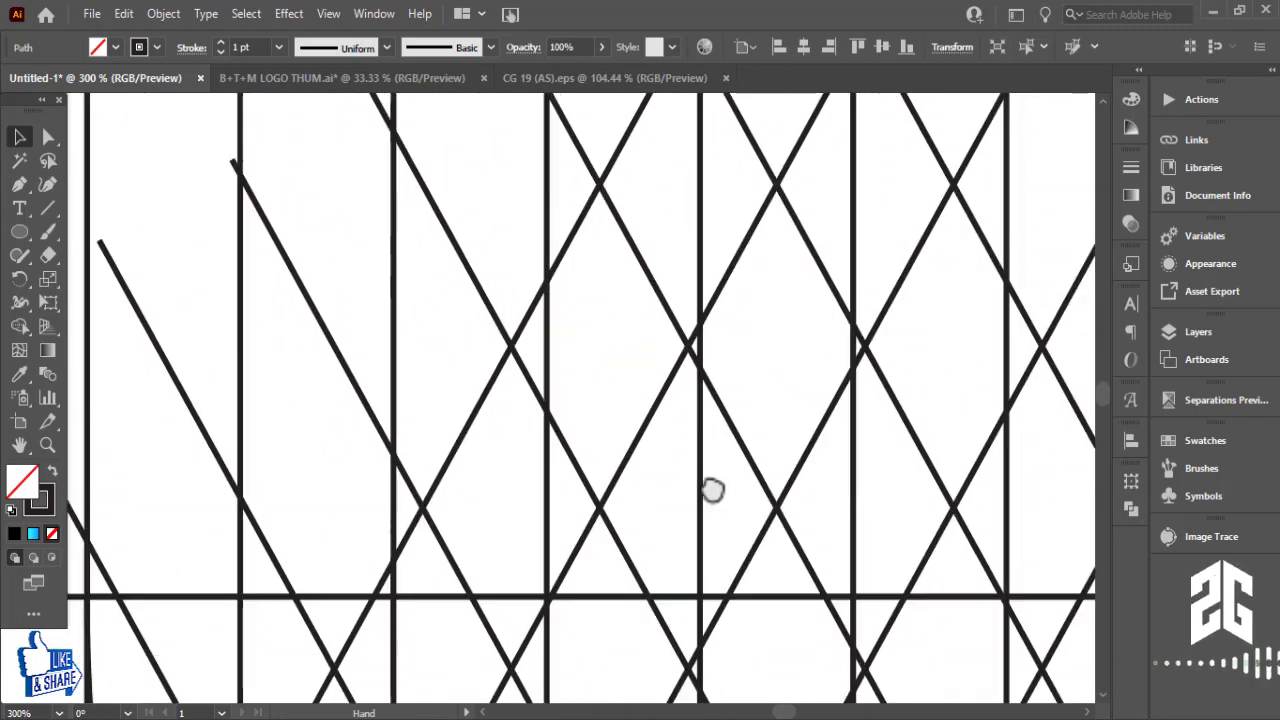
pyautogui.hotkey('ctrl', '1')
pyautogui.press('v')
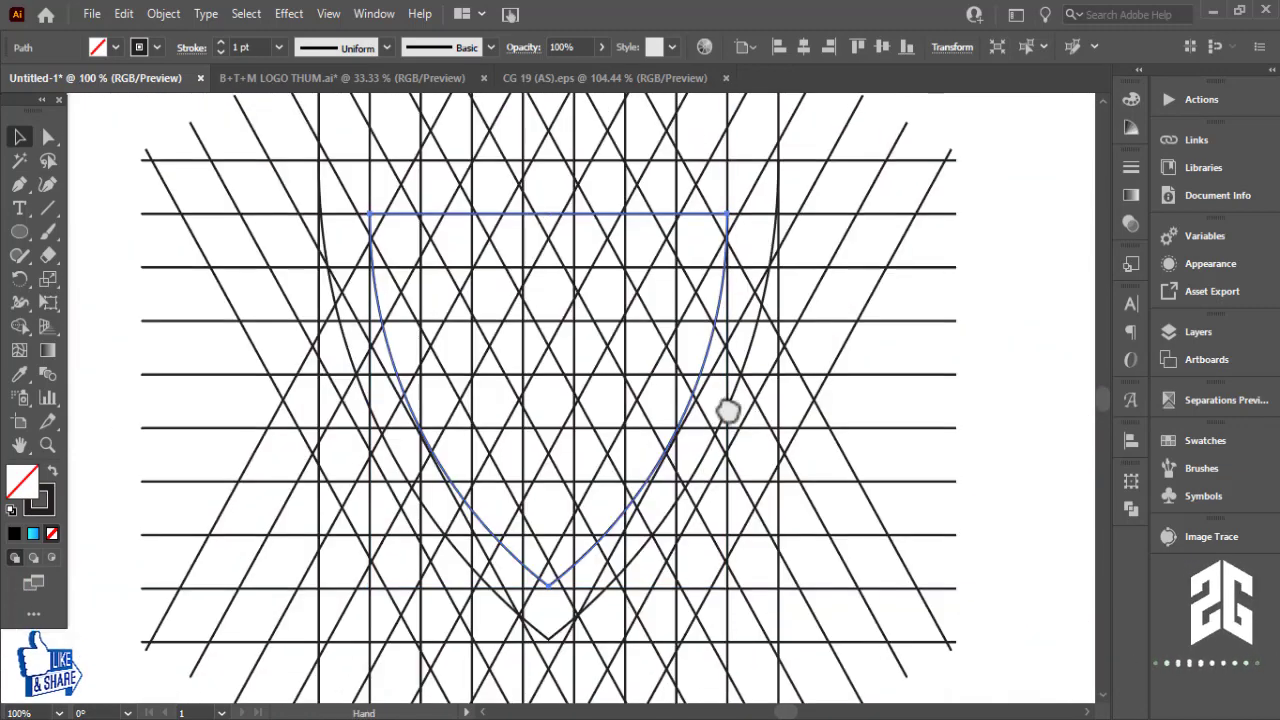
pyautogui.click(1088, 400)
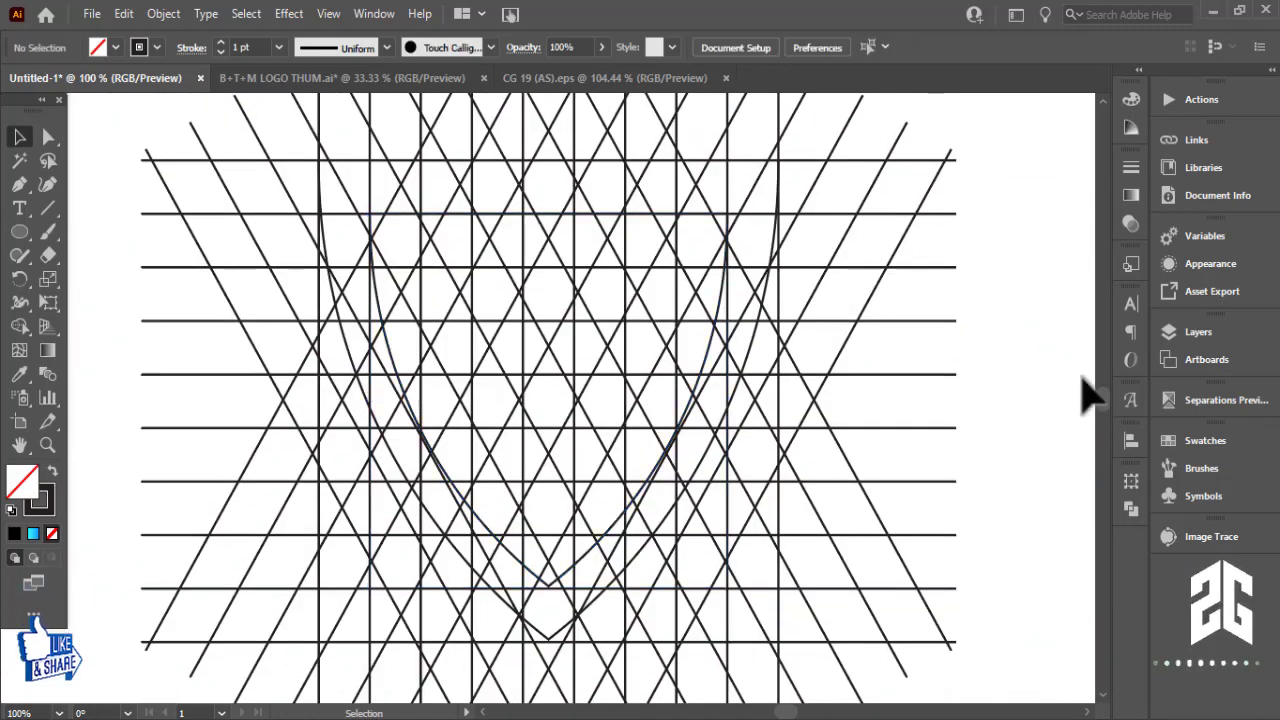
pyautogui.hotkey('ctrl', '-')
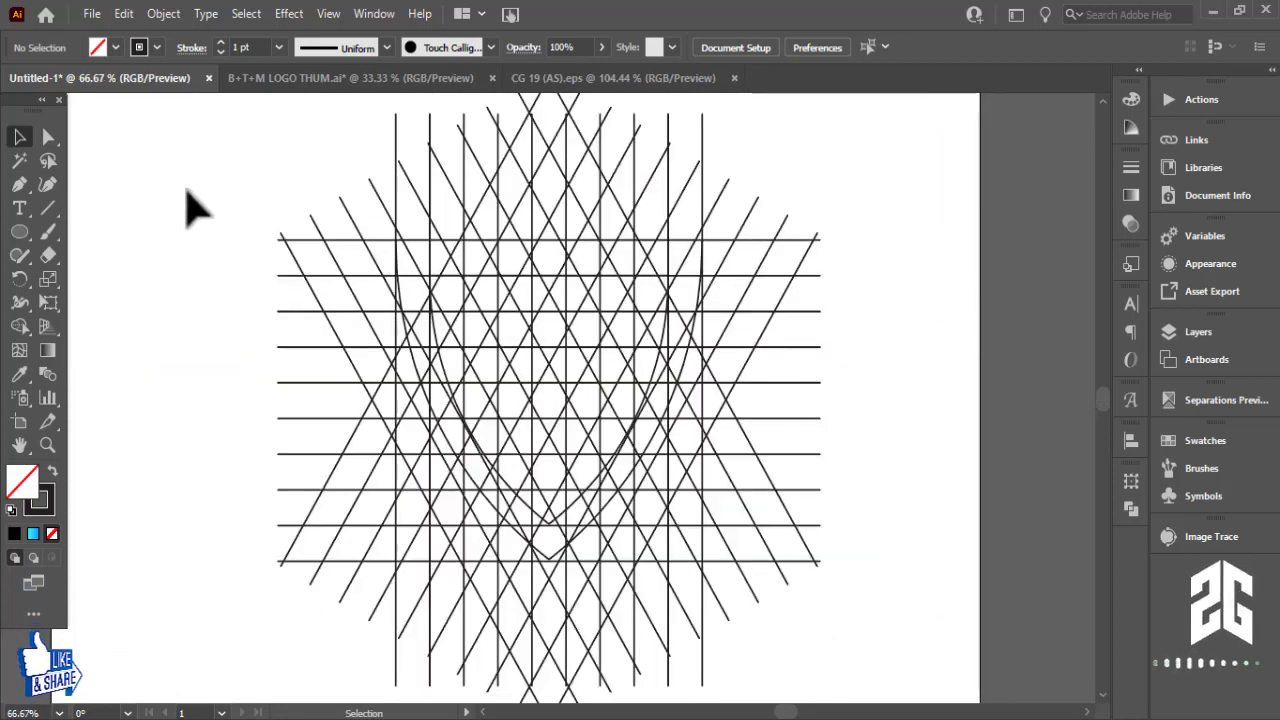
# Duplicate the shield outline onto the left pasteboard and shrink the copy around its centre
pyautogui.moveTo(760, 488); pyautogui.dragTo(1014, 476)
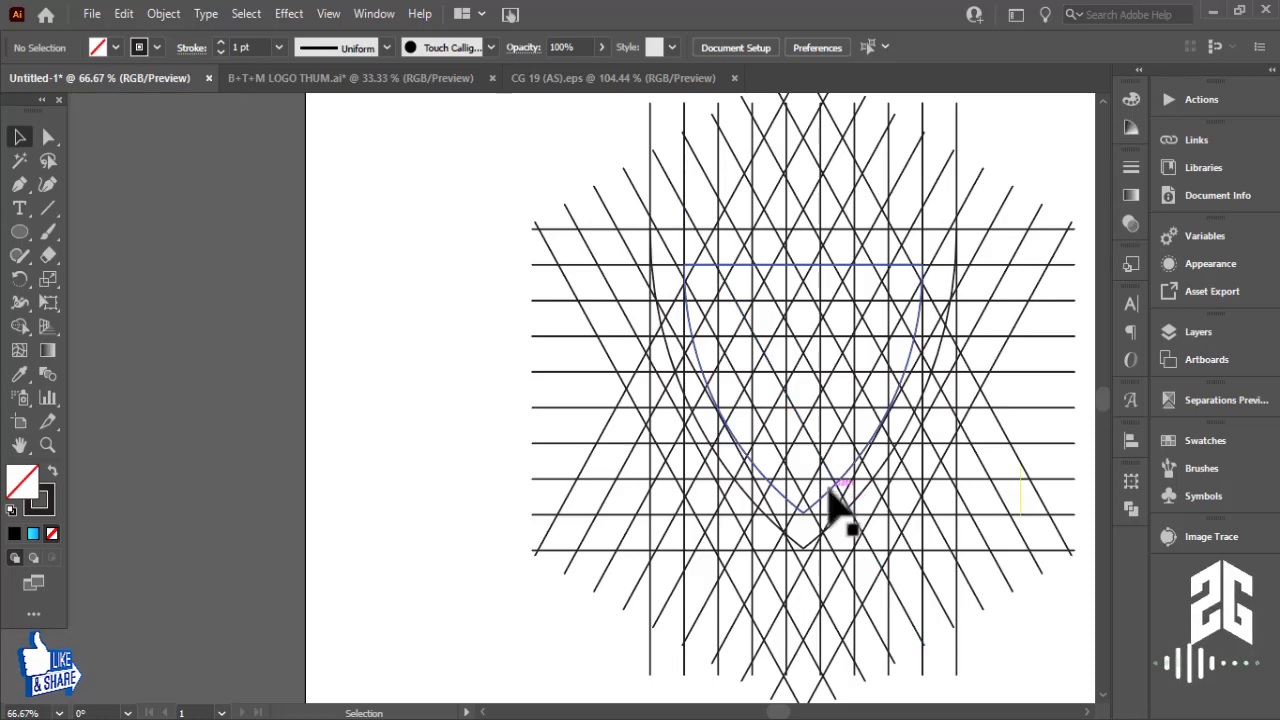
pyautogui.moveTo(835, 506); pyautogui.dragTo(232, 421)
pyautogui.moveTo(380, 450); pyautogui.dragTo(777, 457)
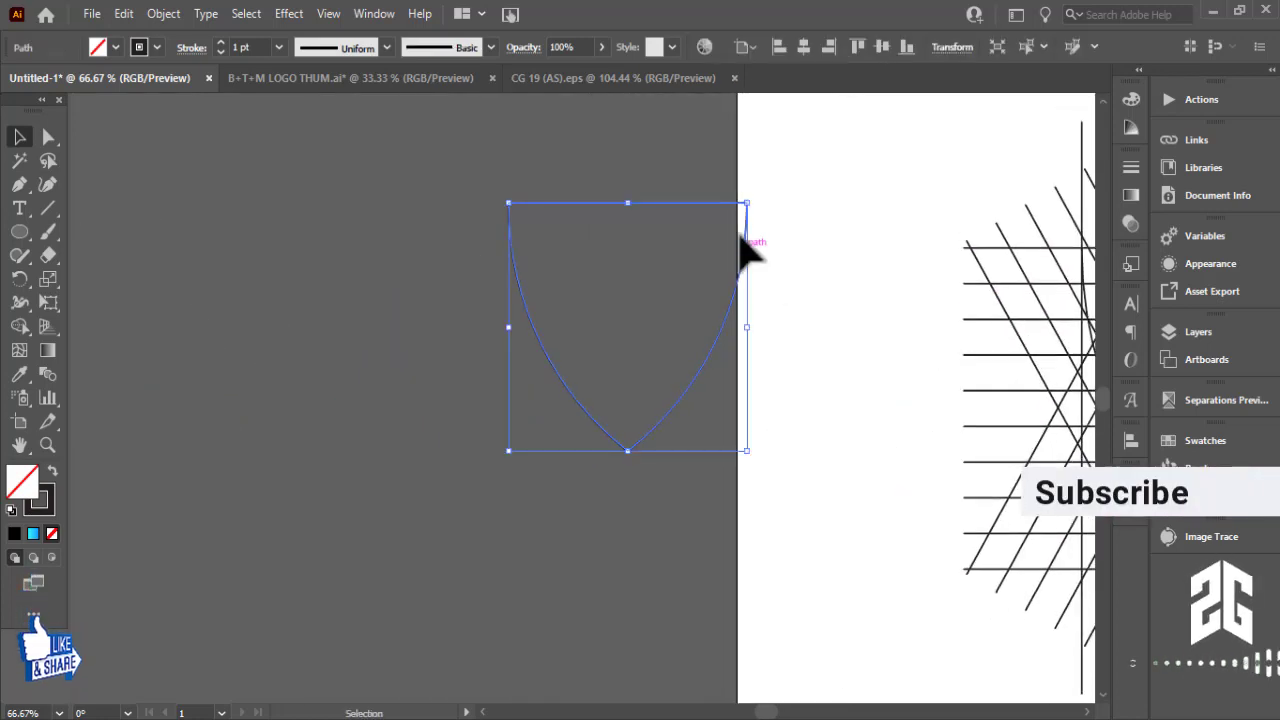
pyautogui.moveTo(748, 205); pyautogui.dragTo(713, 239)
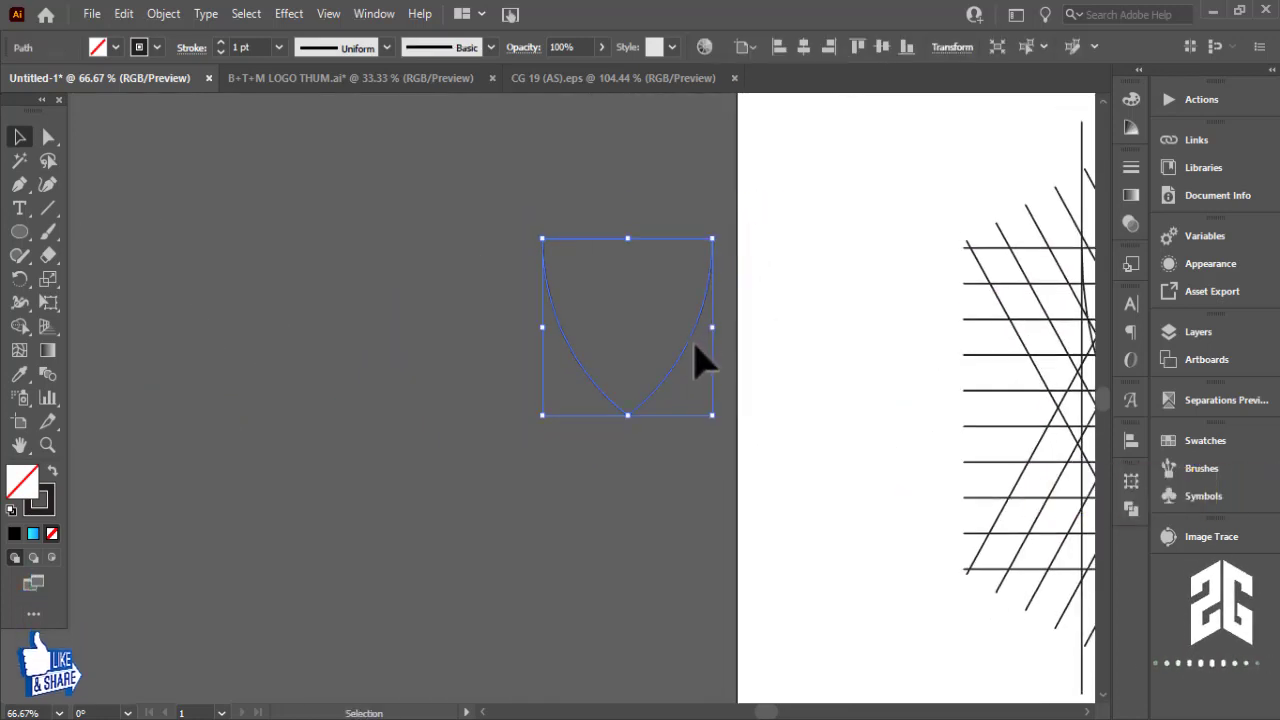
pyautogui.moveTo(694, 357); pyautogui.dragTo(382, 394)
pyautogui.click(882, 388)
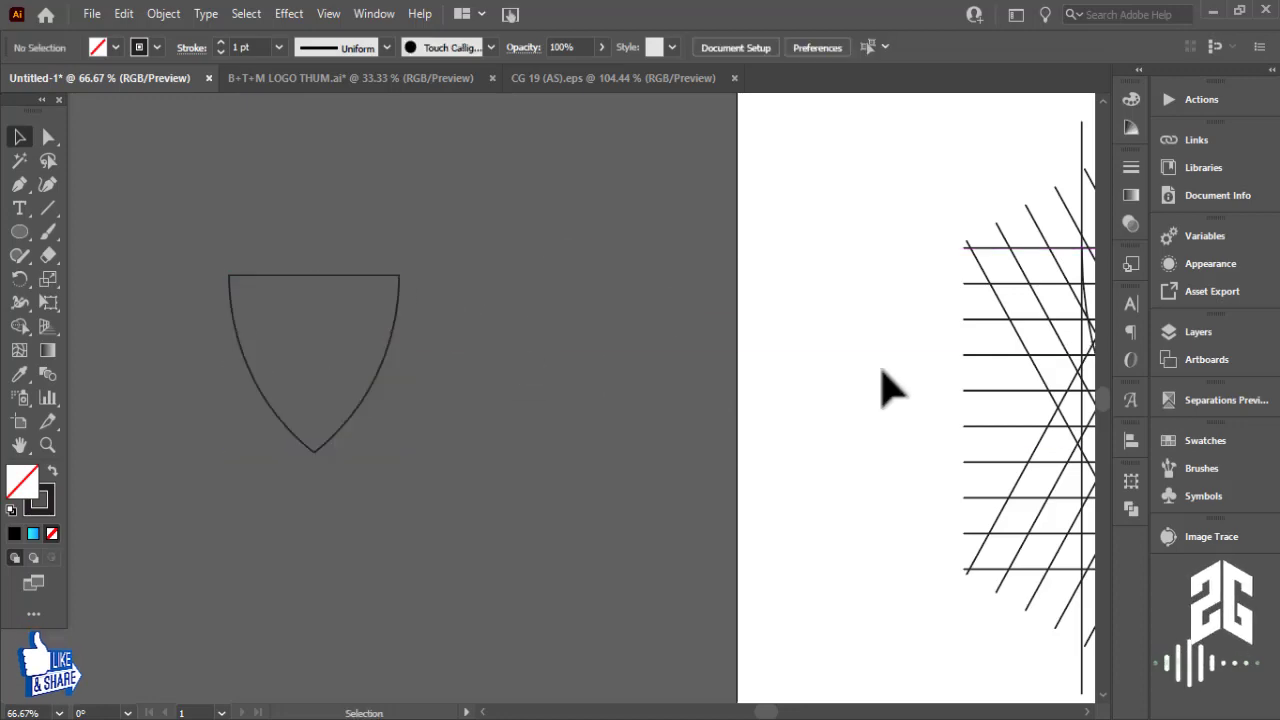
pyautogui.moveTo(882, 388)
pyautogui.mouseDown()
pyautogui.moveTo(583, 406)
pyautogui.moveTo(397, 309)
pyautogui.moveTo(311, 357)
pyautogui.mouseUp()
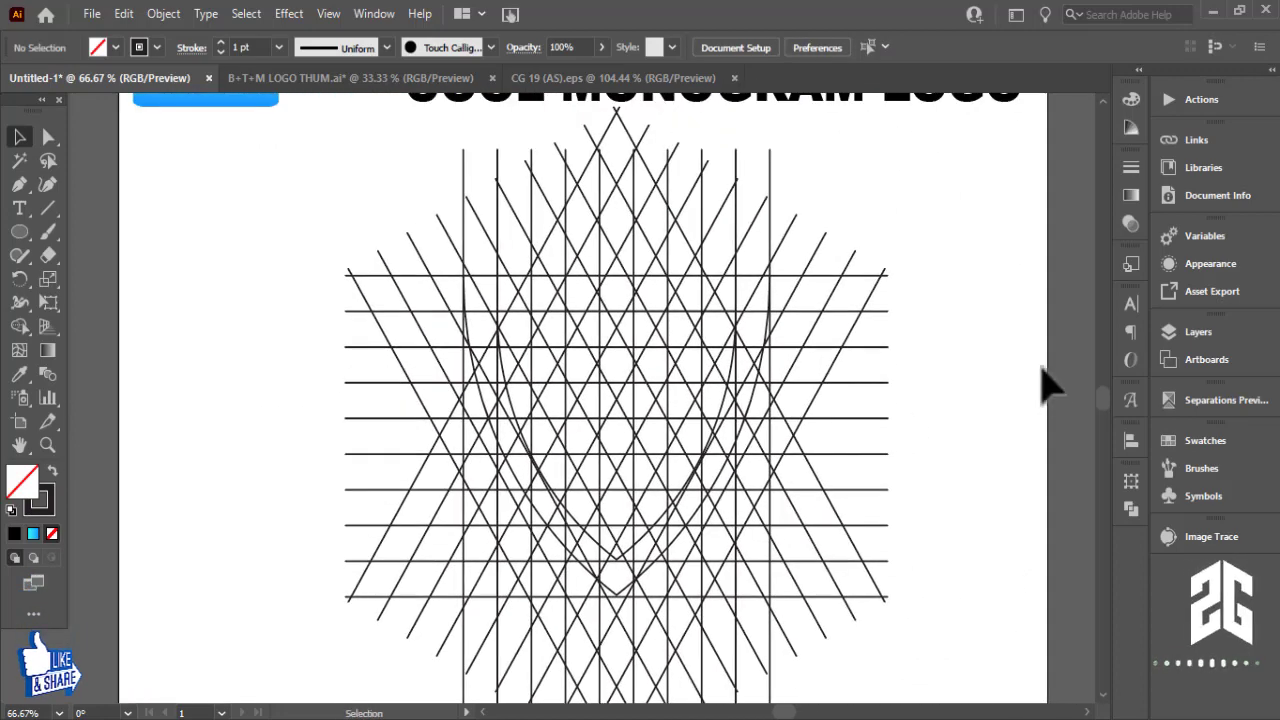
# Thin all the construction grid lines to a 0.5 pt stroke weight
pyautogui.click(378, 487)
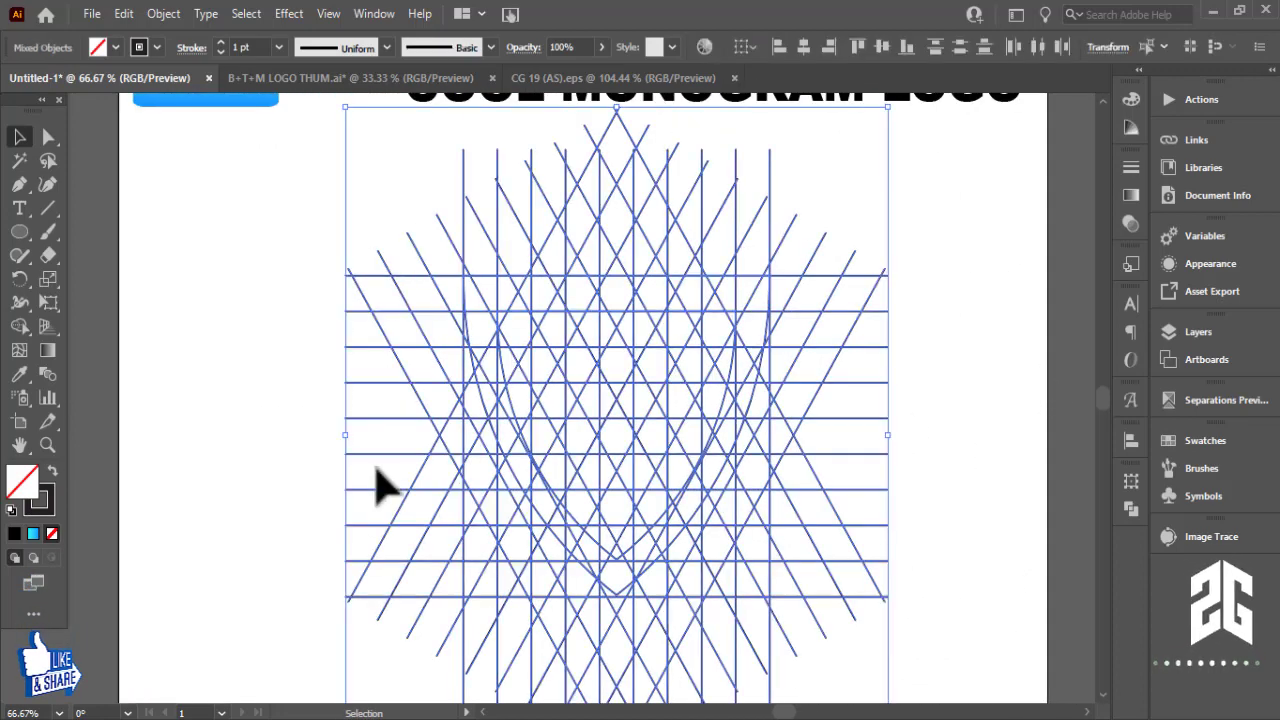
pyautogui.click(279, 47)
pyautogui.click(293, 82)
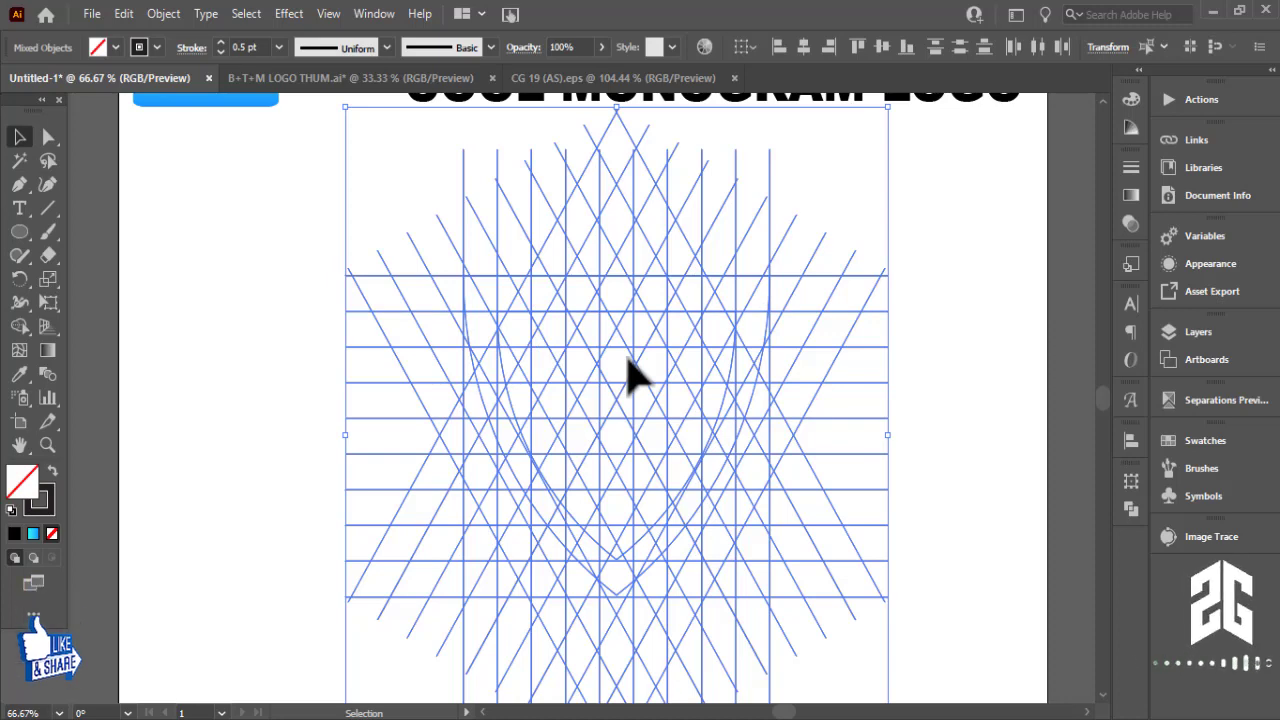
pyautogui.scroll(3, 629, 373)
pyautogui.hscroll(-2, 629, 373)
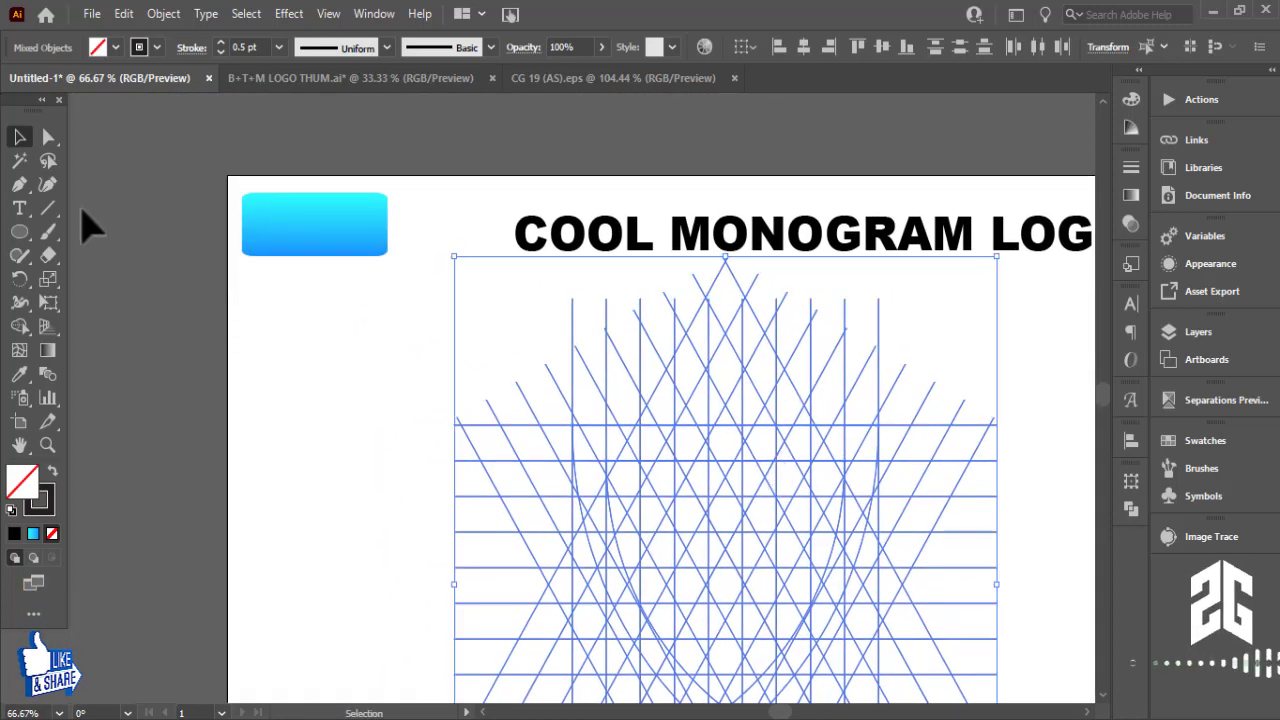
pyautogui.click(21, 207)
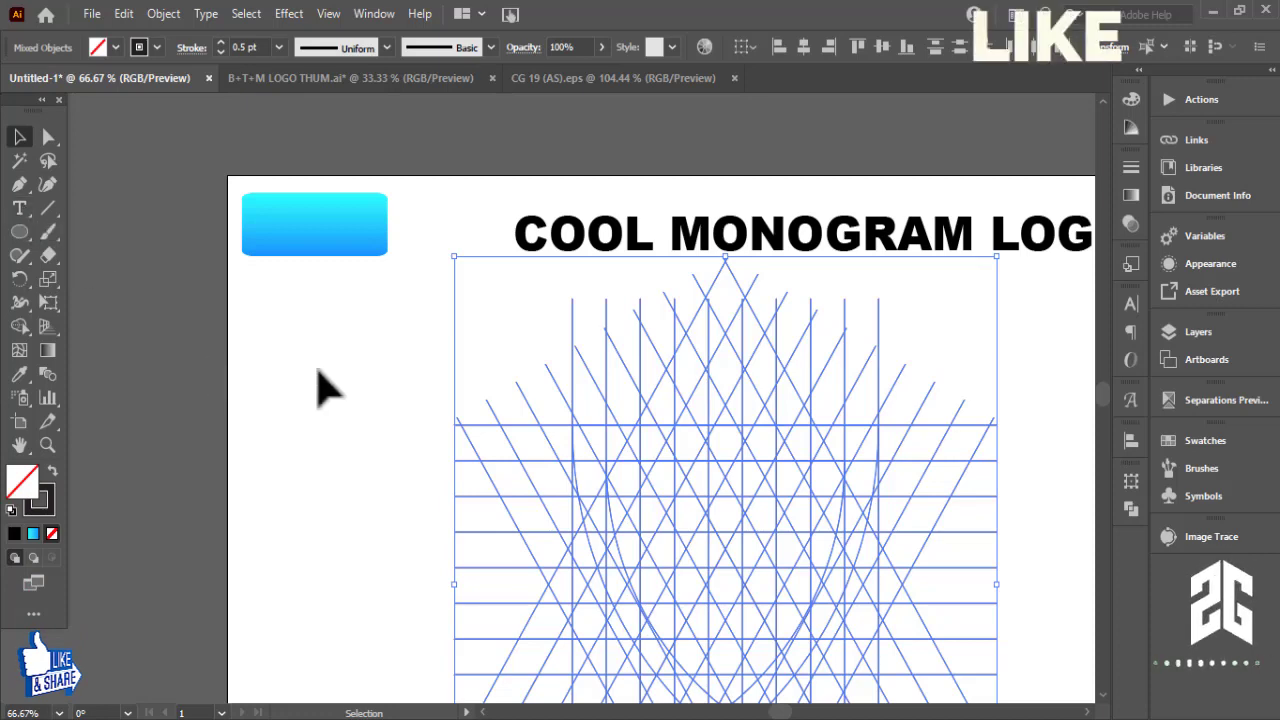
# Marquee-select the entire construction grid, centre it at 100% zoom, and pick the Shape Builder tool
pyautogui.click(450, 437)
pyautogui.moveTo(408, 420); pyautogui.dragTo(1010, 615)
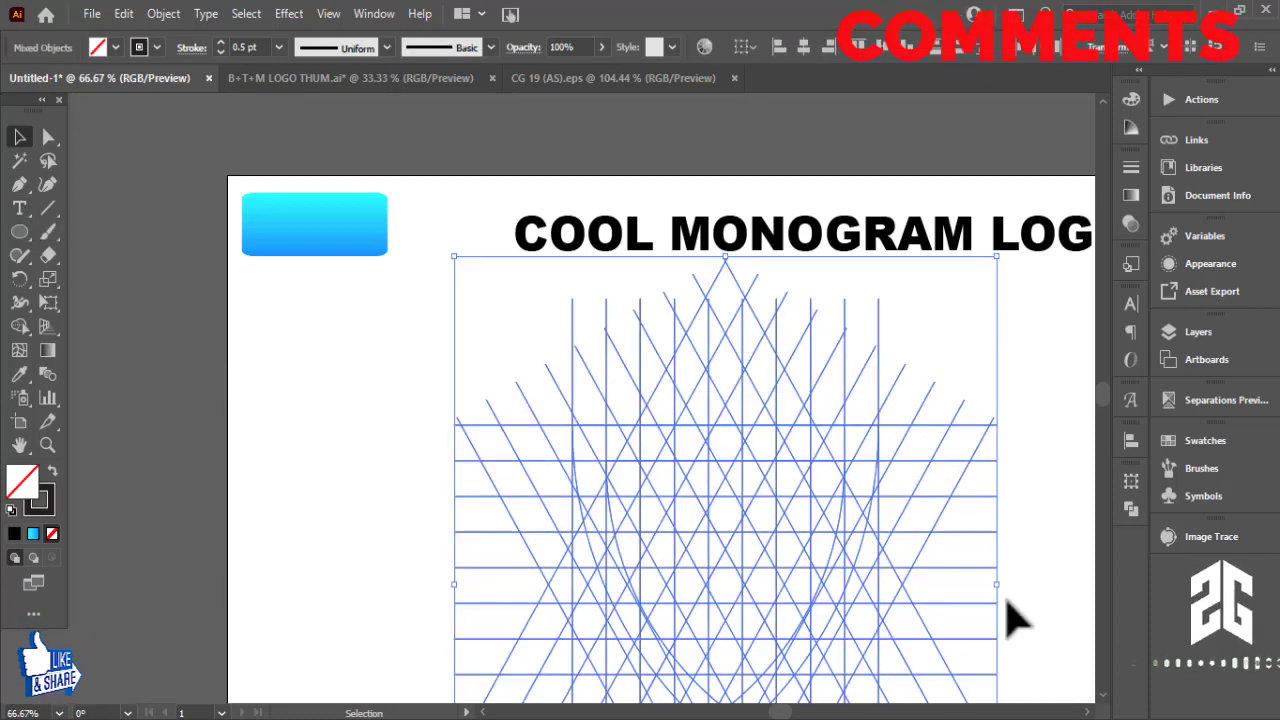
pyautogui.hotkey('ctrl', '1')
pyautogui.scroll(2, 900, 570)
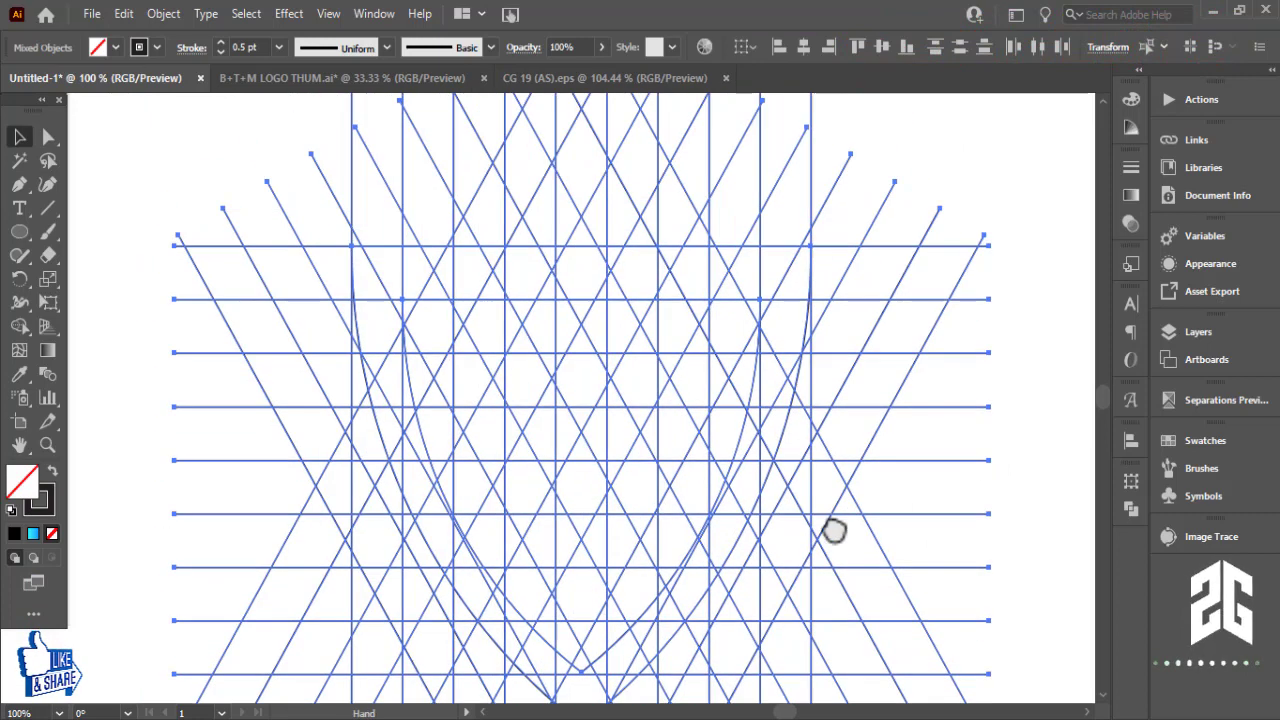
pyautogui.moveTo(845, 508); pyautogui.dragTo(876, 501)
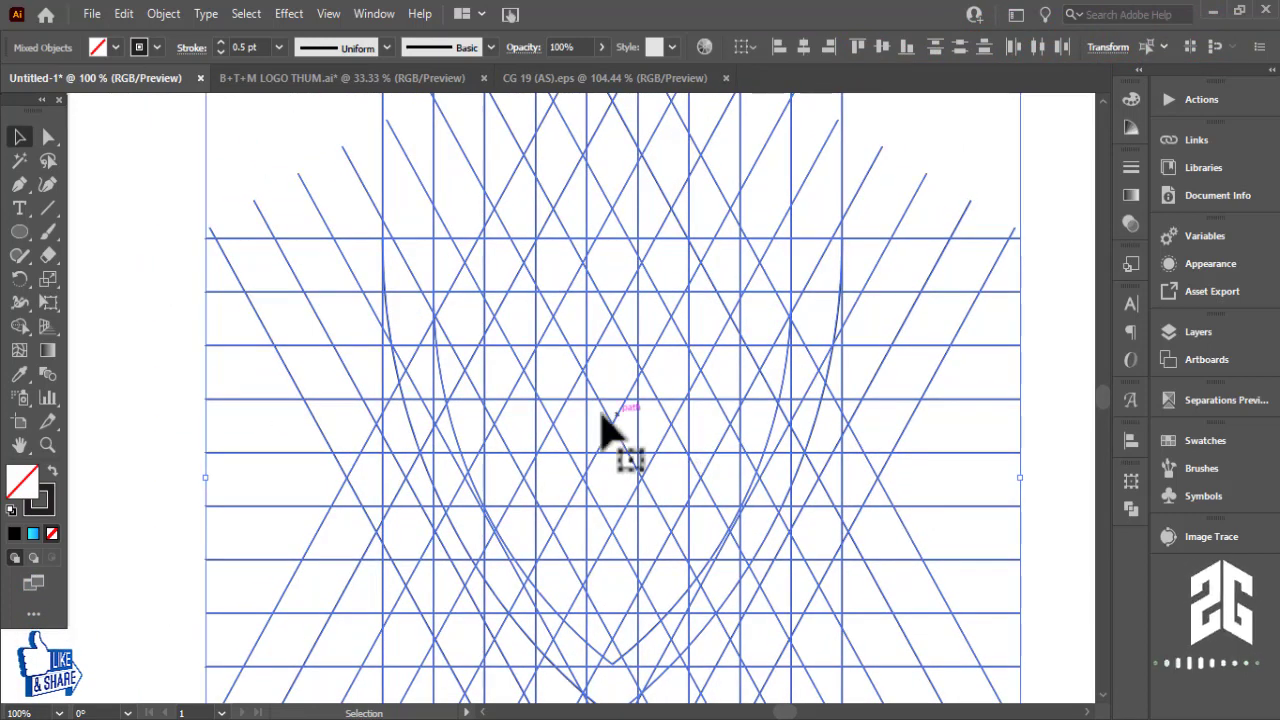
pyautogui.click(17, 326)
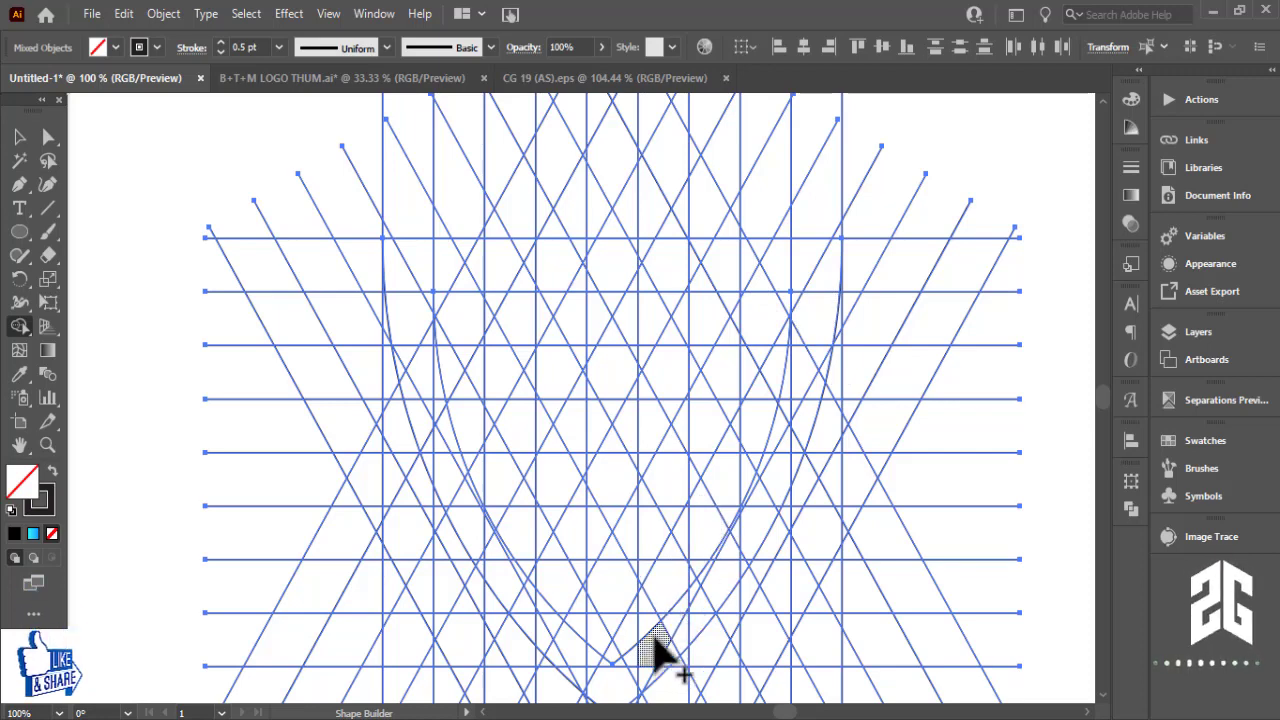
# Merge the central grid column into one shape filled with black
pyautogui.moveTo(655, 650); pyautogui.dragTo(666, 250)
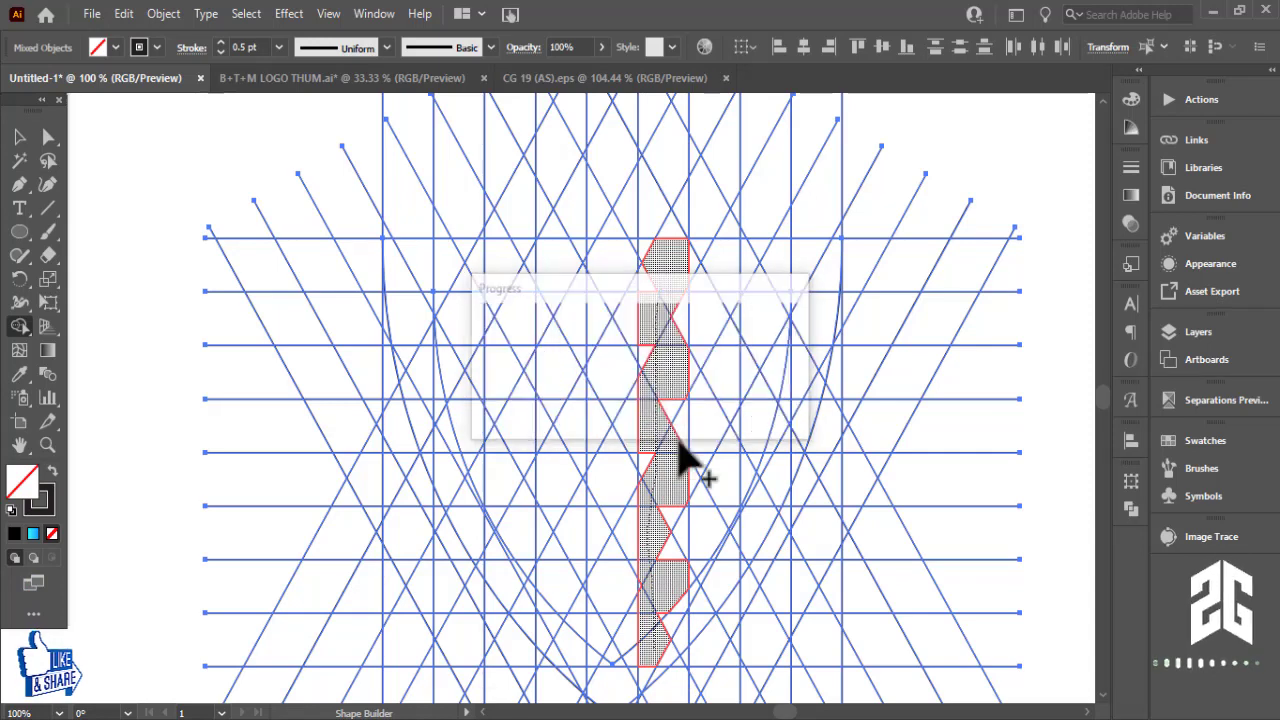
pyautogui.click(117, 47)
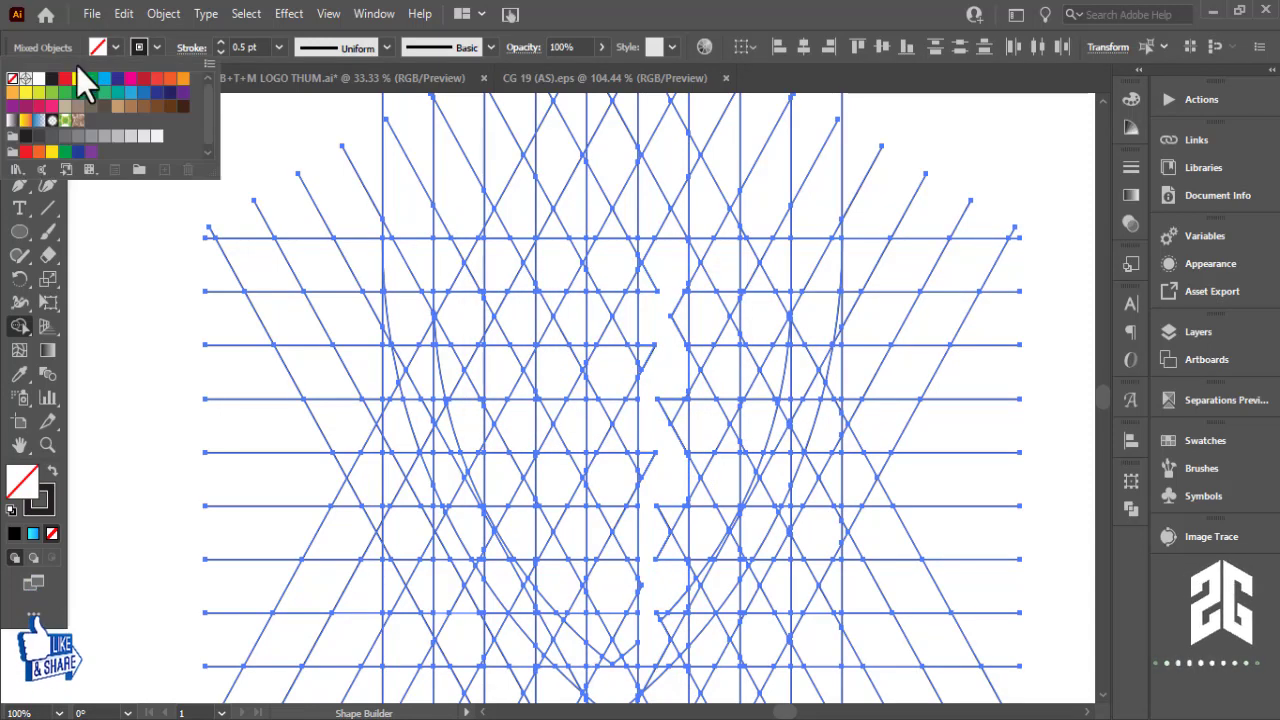
pyautogui.click(665, 325)
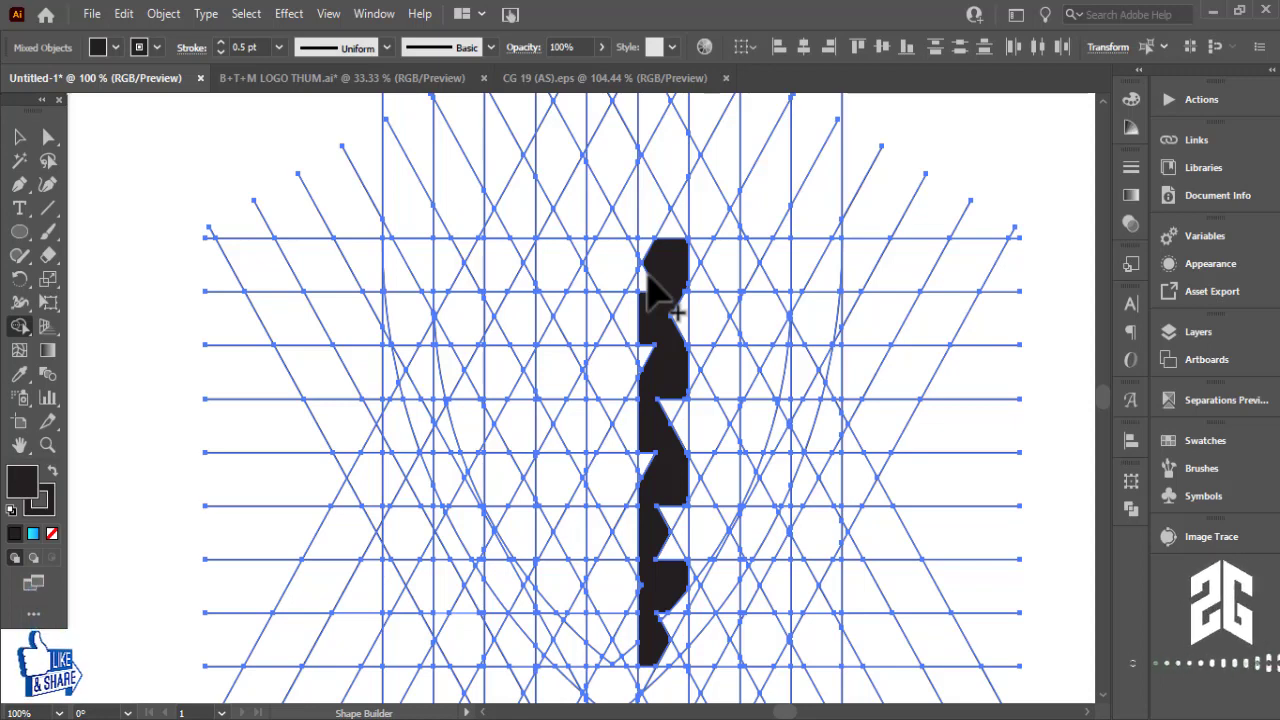
# Merge the notches along the stem into it and begin the upper-right arm
pyautogui.moveTo(651, 263); pyautogui.dragTo(678, 423)
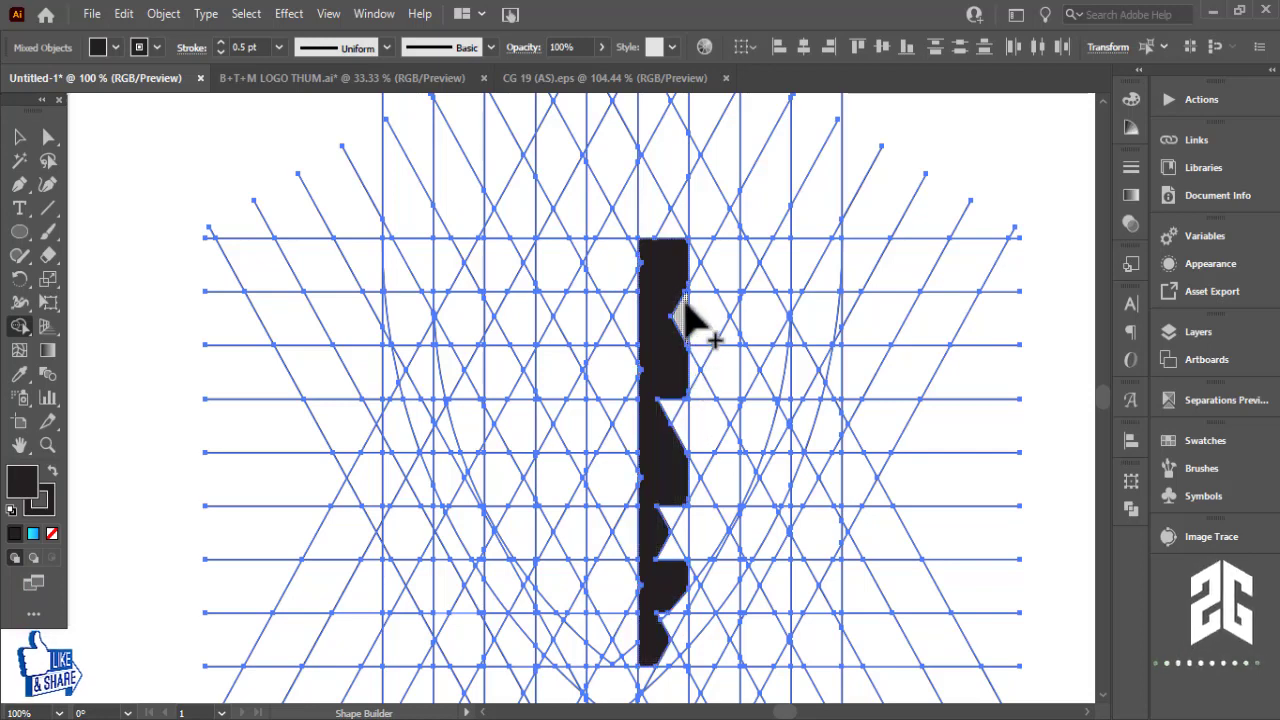
pyautogui.moveTo(686, 305); pyautogui.dragTo(668, 582)
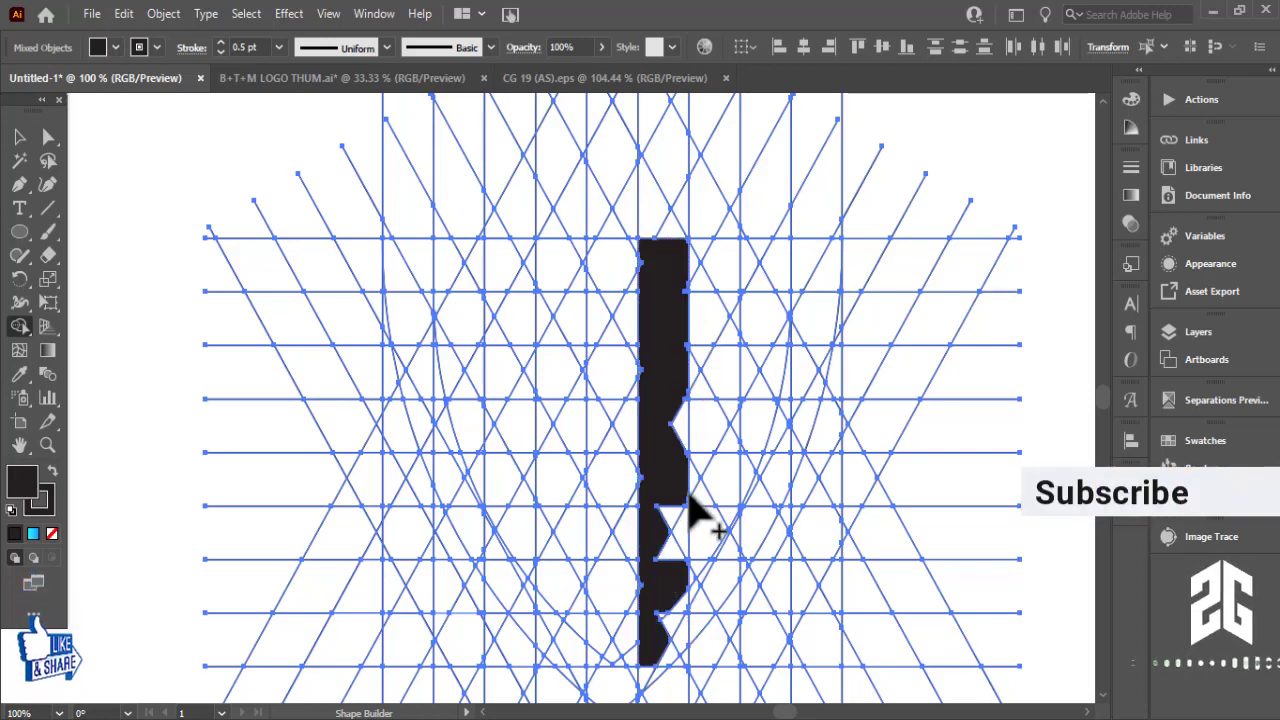
pyautogui.moveTo(688, 510); pyautogui.dragTo(680, 614)
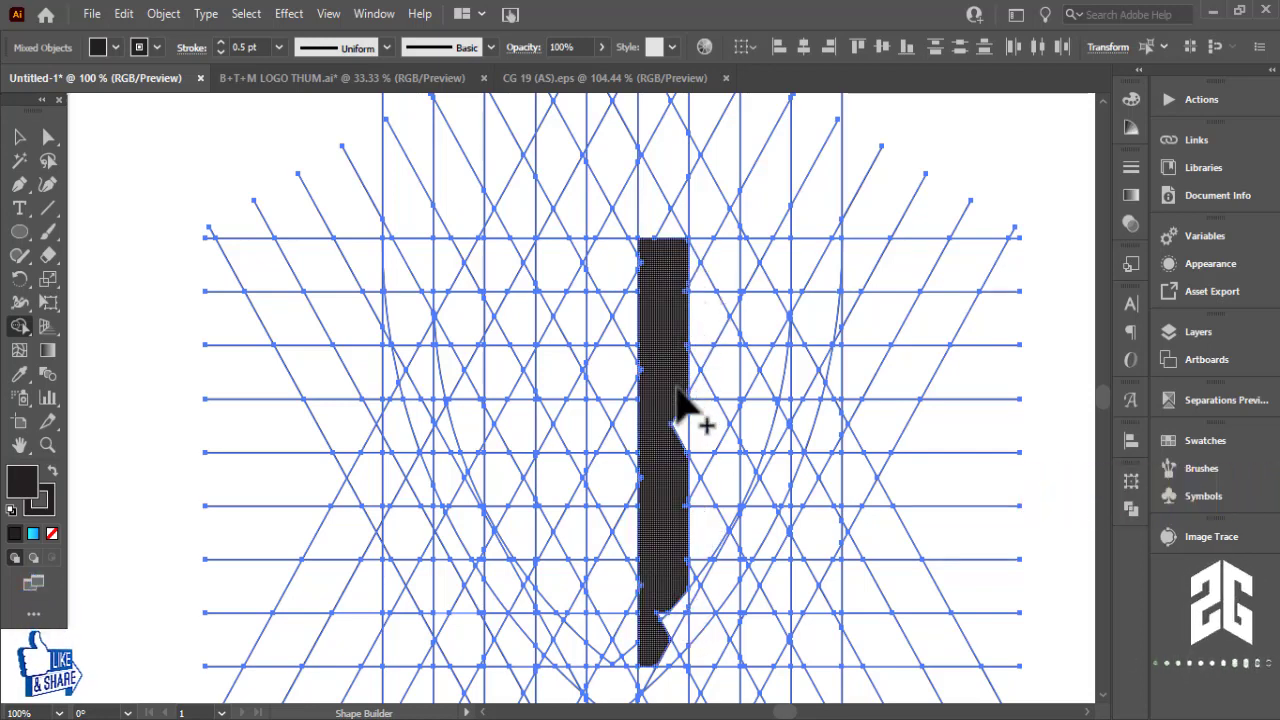
pyautogui.moveTo(678, 400); pyautogui.dragTo(655, 290)
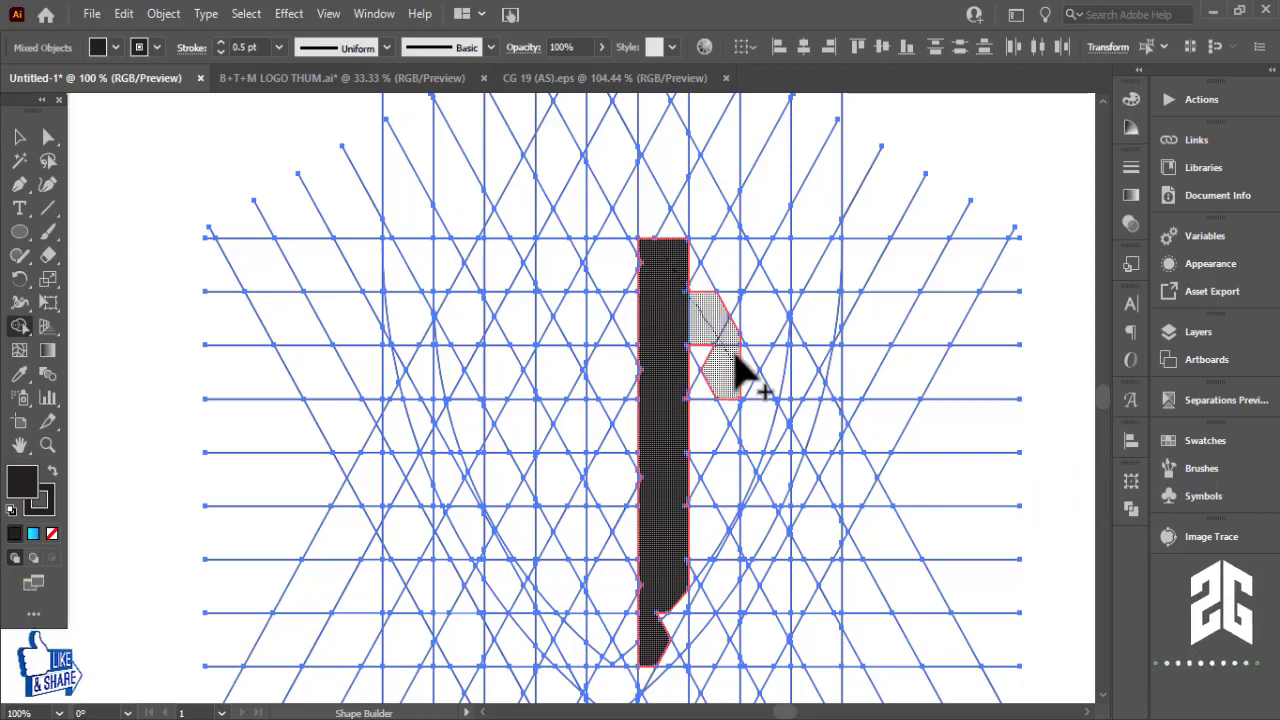
pyautogui.moveTo(738, 372)
pyautogui.mouseDown()
pyautogui.moveTo(785, 295)
pyautogui.moveTo(829, 329)
pyautogui.moveTo(814, 434)
pyautogui.mouseUp()
# Zoom in and merge the triangle below the arm into the black letter
pyautogui.hotkey('ctrl', '=')
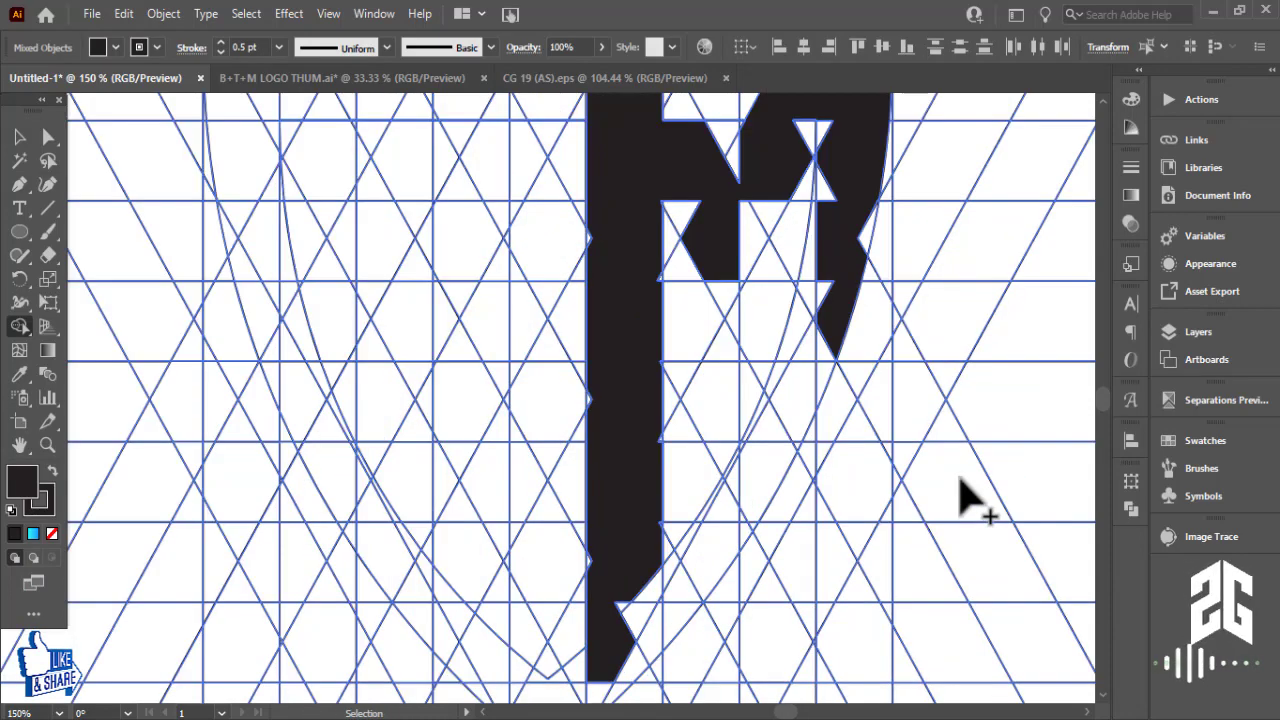
pyautogui.hotkey('ctrl', '=')
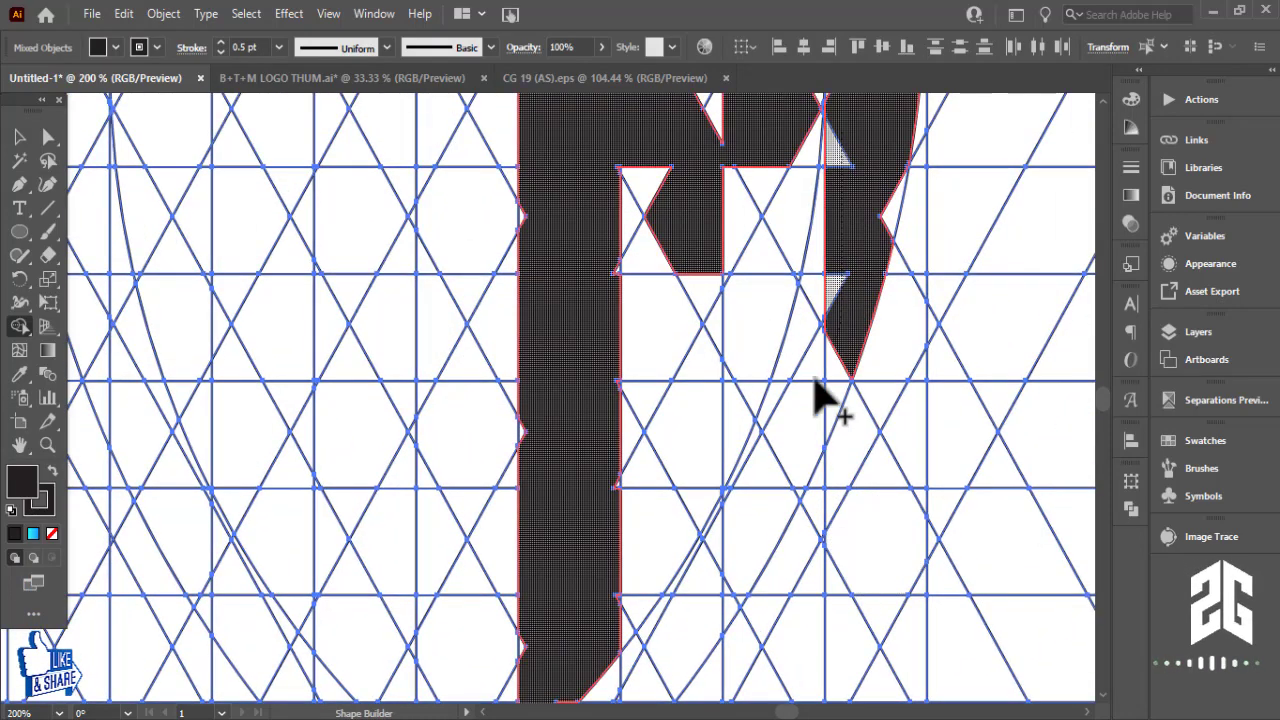
pyautogui.moveTo(820, 391); pyautogui.dragTo(805, 427)
pyautogui.scroll(-3, 803, 490)
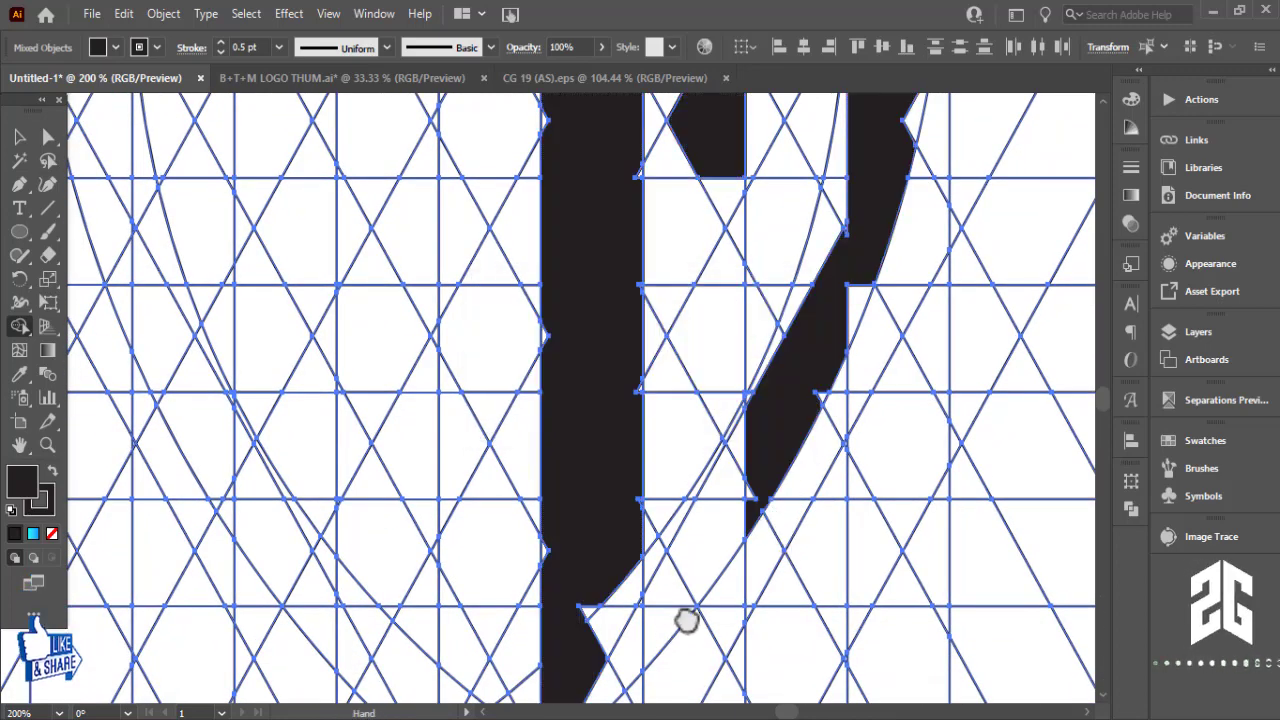
pyautogui.scroll(3, 805, 443)
# Merge the remaining stem sliver, right-side notch and lower triangle into the dark shape
pyautogui.moveTo(676, 262); pyautogui.dragTo(686, 249)
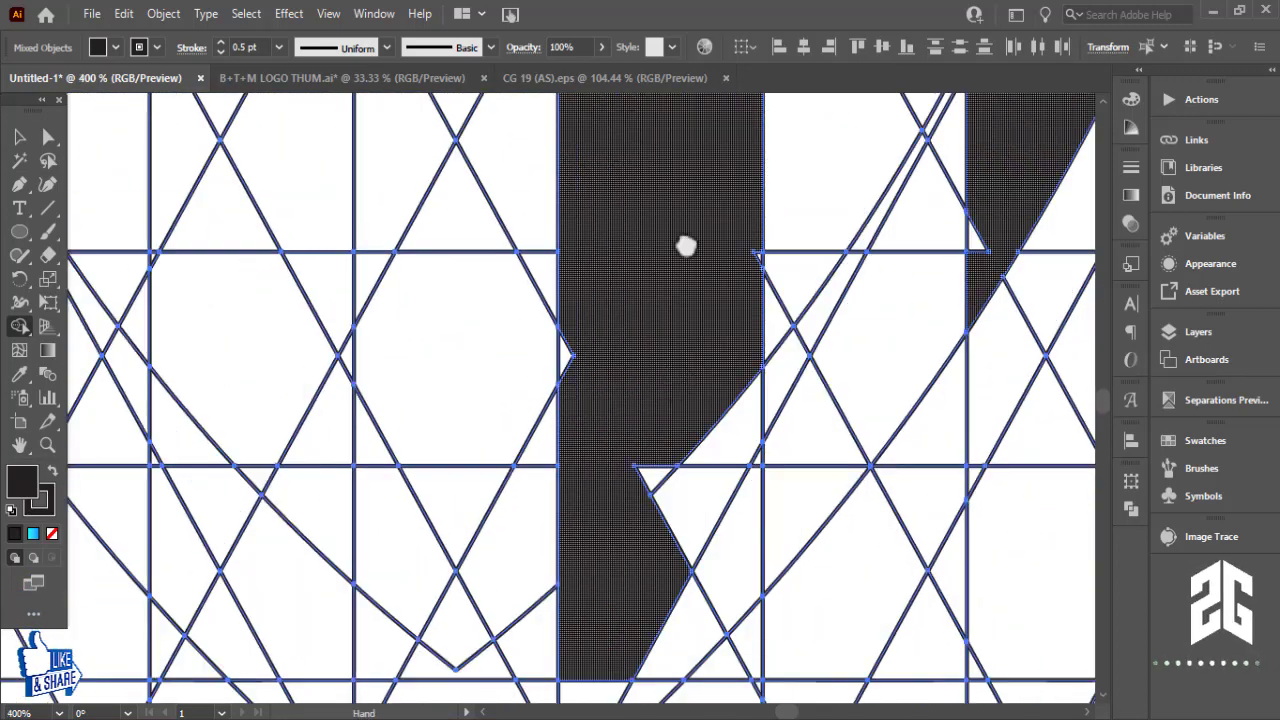
pyautogui.moveTo(737, 180)
pyautogui.mouseDown()
pyautogui.moveTo(708, 400)
pyautogui.moveTo(680, 405)
pyautogui.mouseUp()
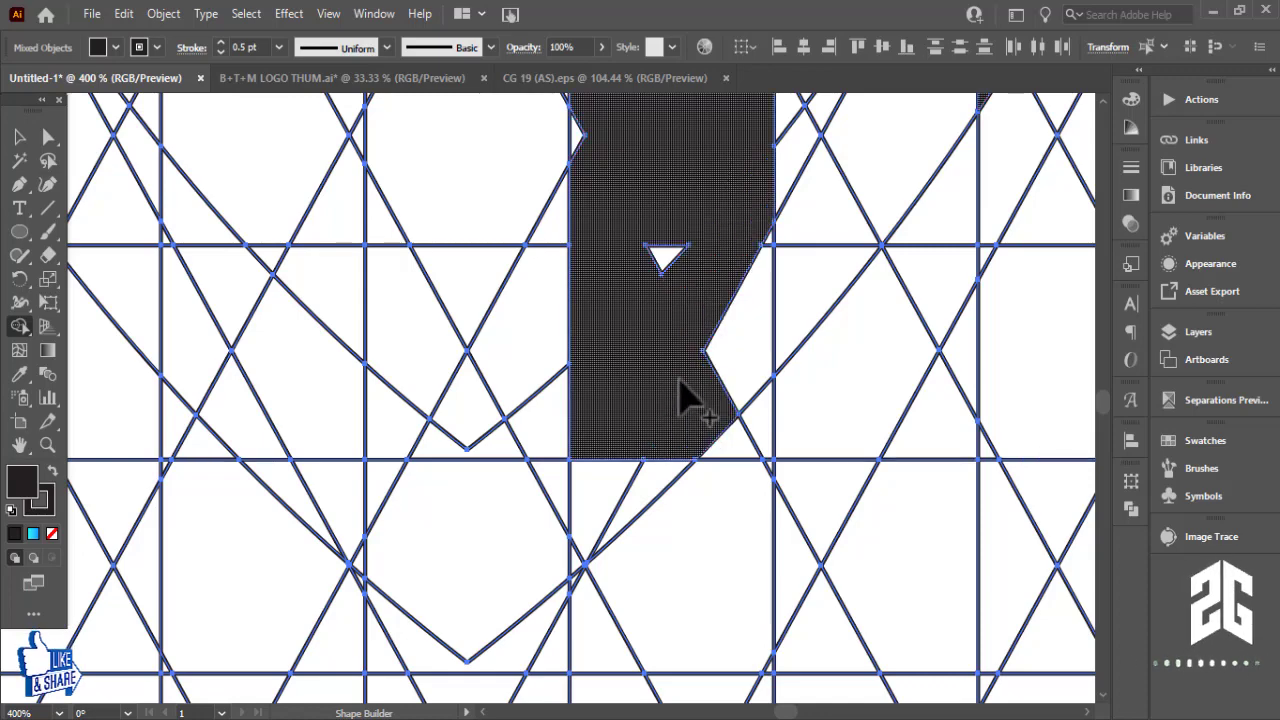
pyautogui.moveTo(745, 290); pyautogui.dragTo(700, 345)
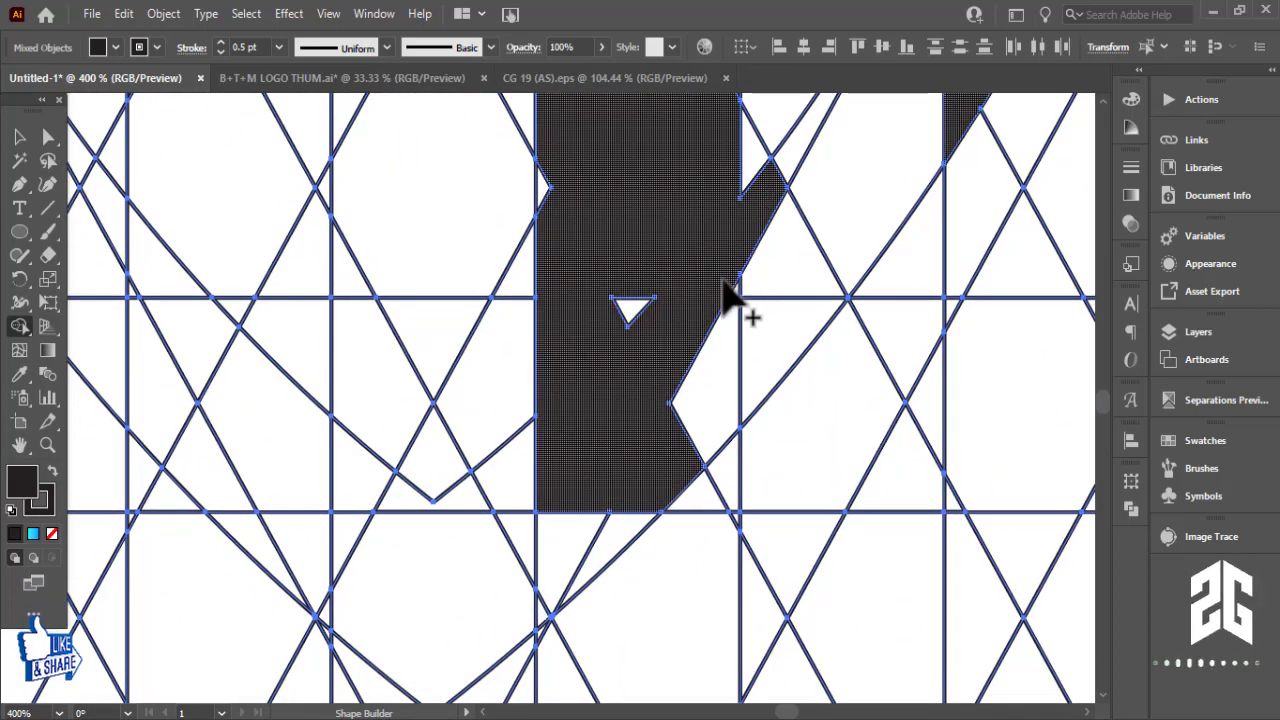
pyautogui.moveTo(743, 309); pyautogui.dragTo(749, 443)
pyautogui.moveTo(668, 440); pyautogui.dragTo(705, 320)
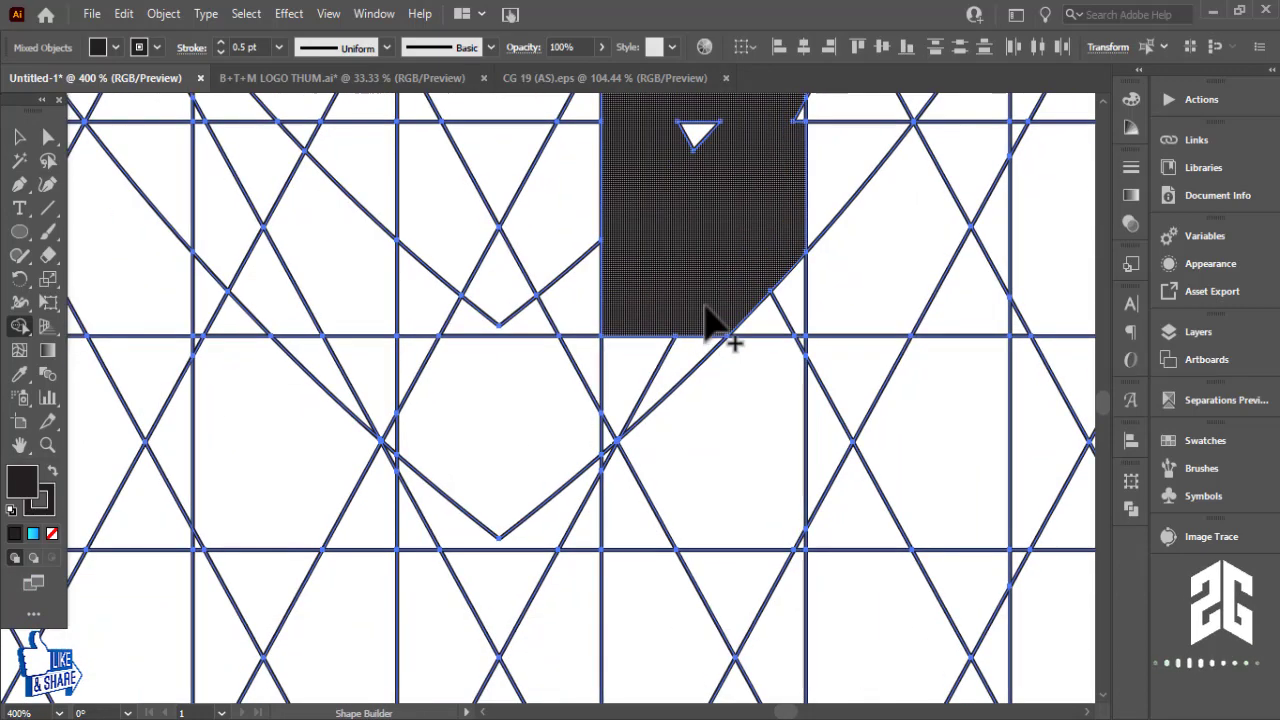
pyautogui.moveTo(630, 380); pyautogui.dragTo(630, 402)
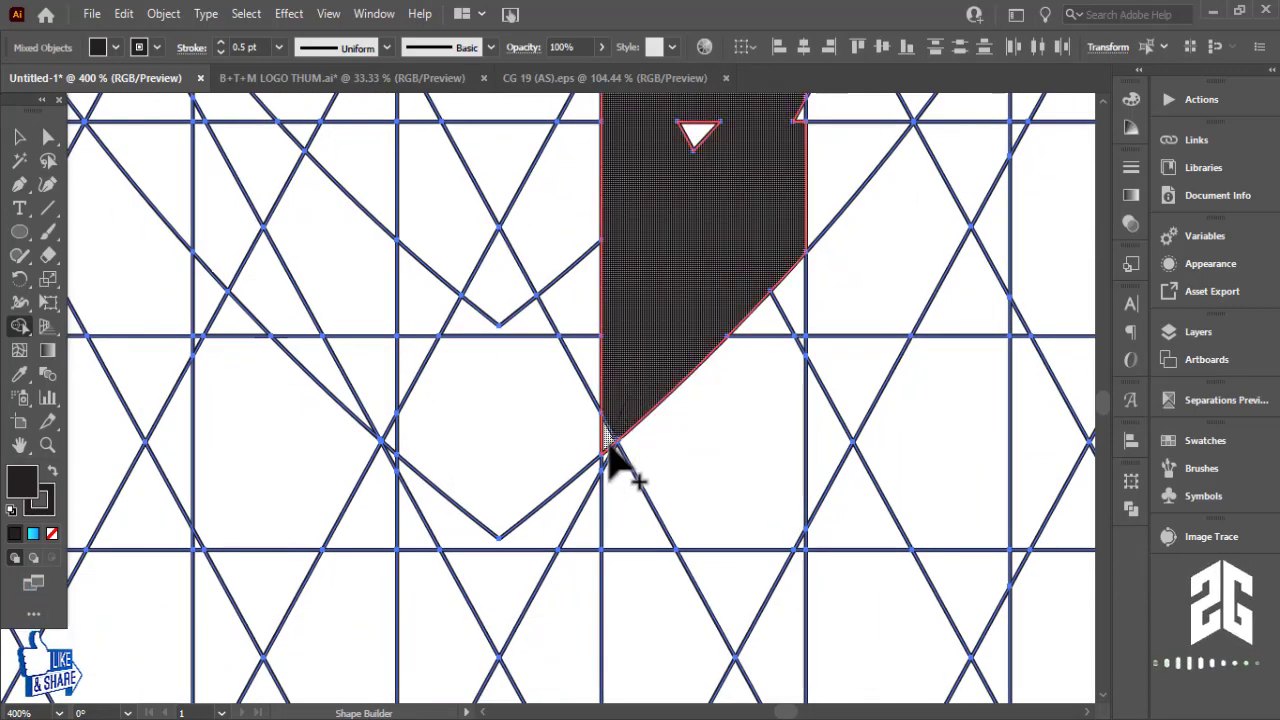
# Zoom close to the stem and merge the small tip triangle and the white triangular hole
pyautogui.scroll(1, 737, 434)
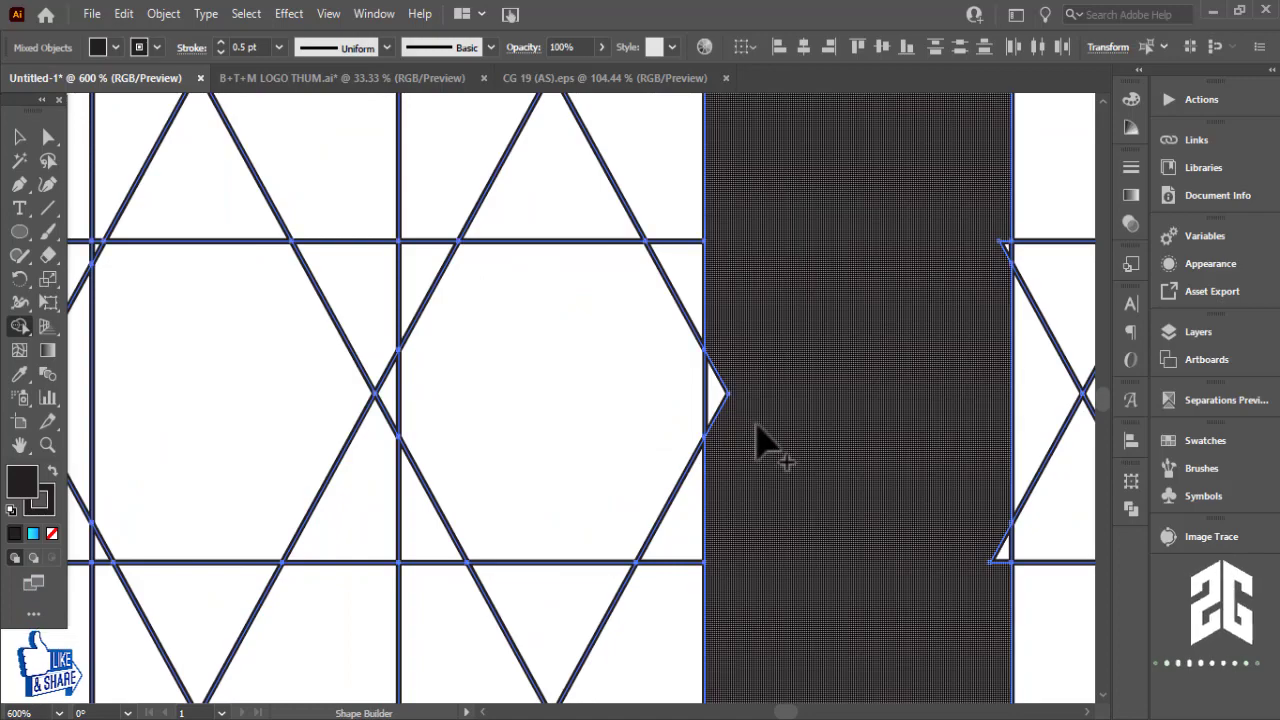
pyautogui.moveTo(757, 497); pyautogui.dragTo(694, 277)
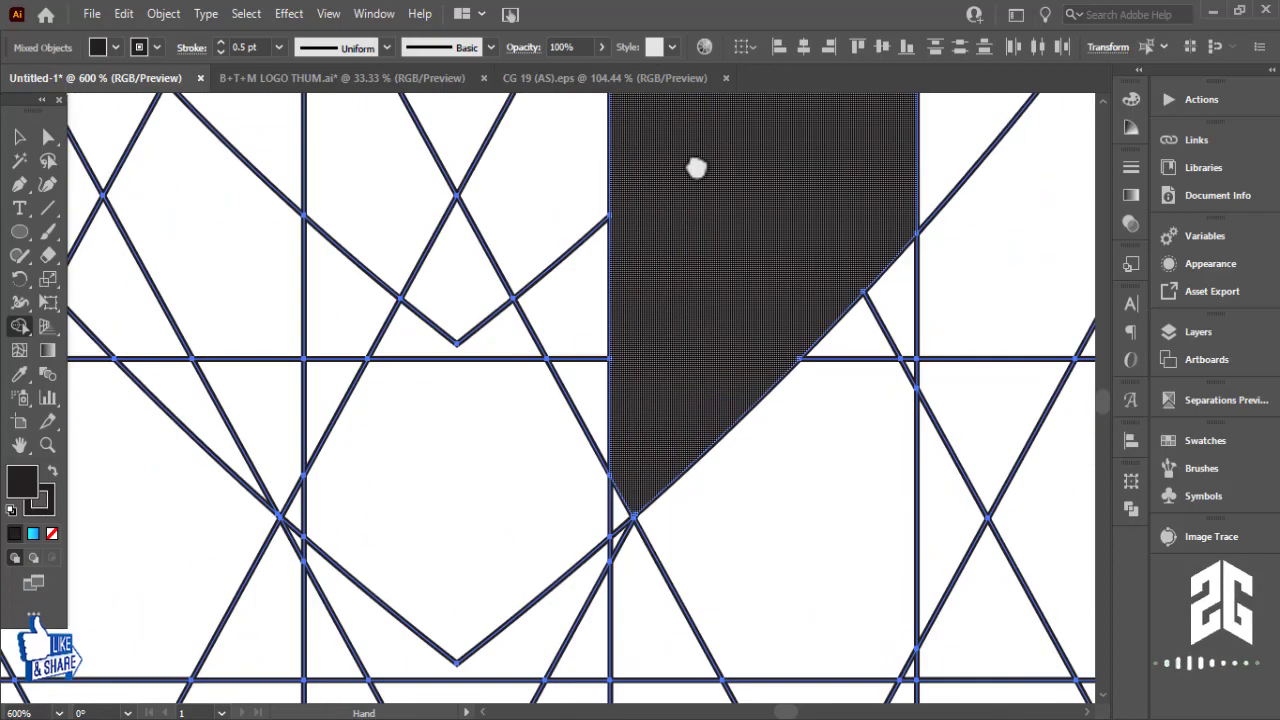
pyautogui.moveTo(686, 357); pyautogui.dragTo(696, 168)
pyautogui.scroll(1, 751, 471)
pyautogui.scroll(3, 654, 528)
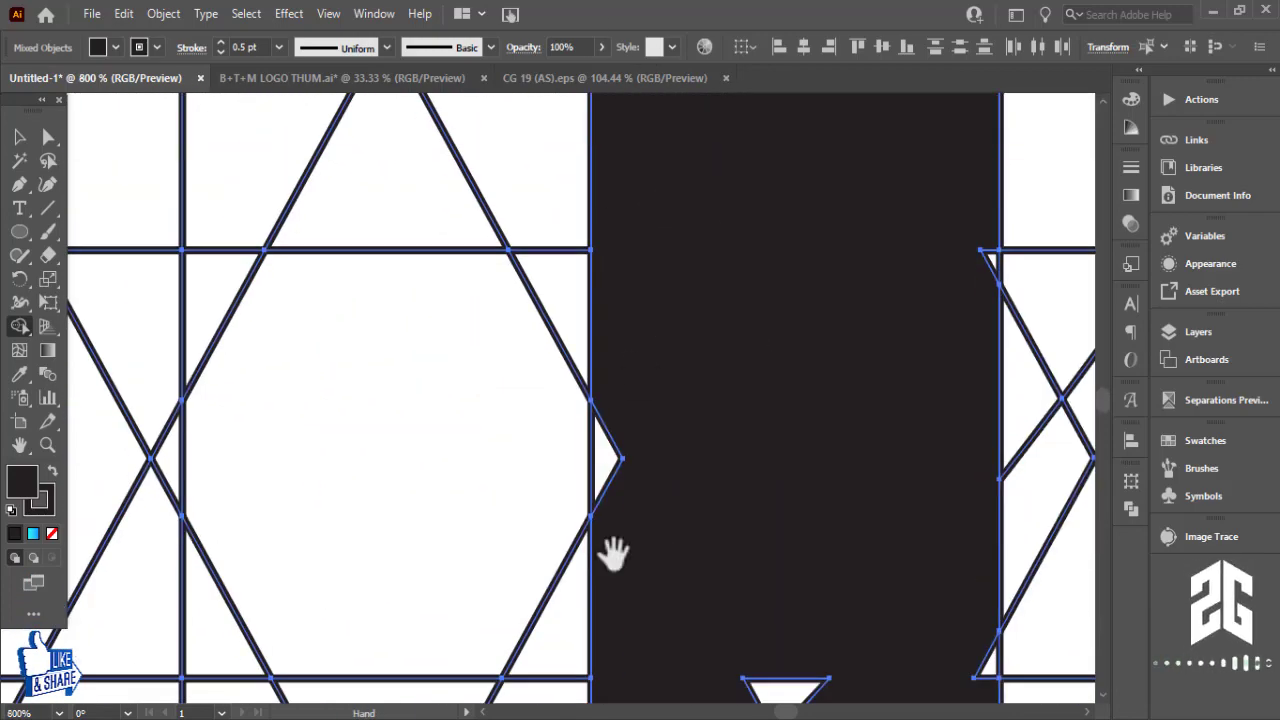
pyautogui.scroll(1, 609, 551)
pyautogui.moveTo(582, 565); pyautogui.dragTo(517, 263)
pyautogui.scroll(-3, 551, 371)
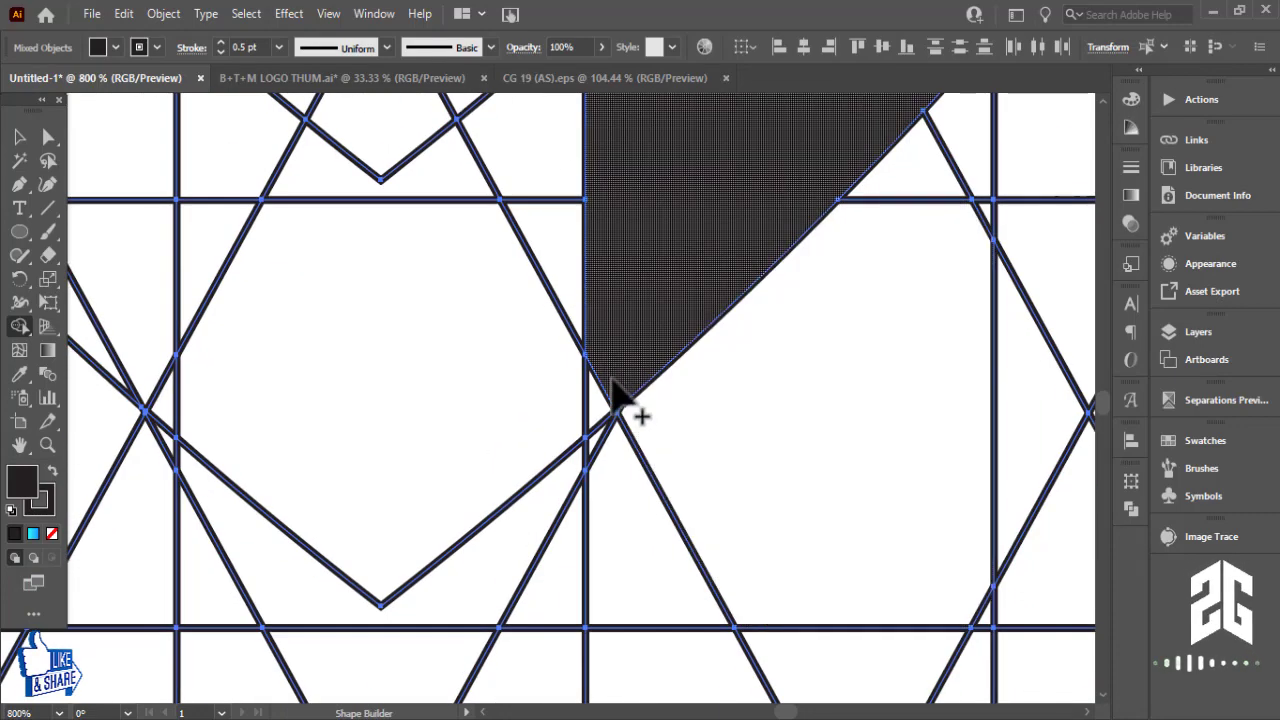
pyautogui.click(612, 410)
pyautogui.moveTo(686, 543)
pyautogui.mouseDown()
pyautogui.moveTo(734, 357)
pyautogui.moveTo(789, 503)
pyautogui.mouseUp()
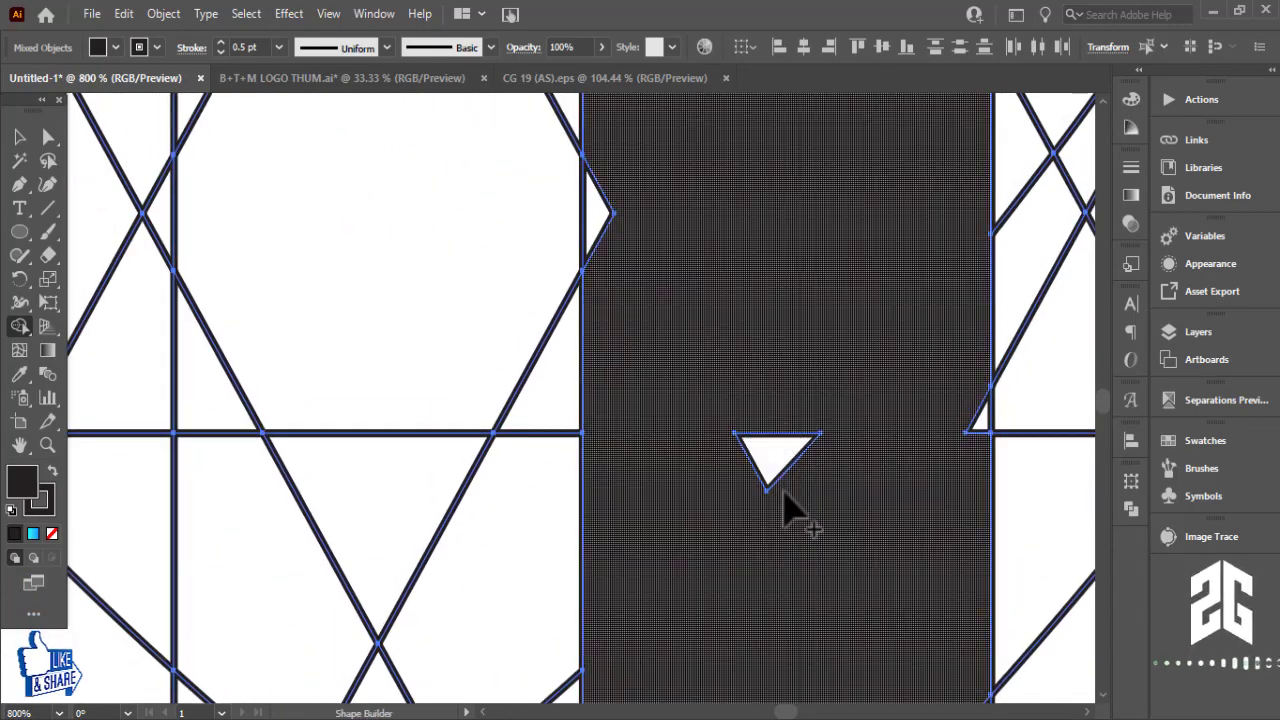
pyautogui.click(775, 450)
# Merge the tiny triangle at the column's right edge into the black stem
pyautogui.click(978, 424)
pyautogui.scroll(3, 686, 363)
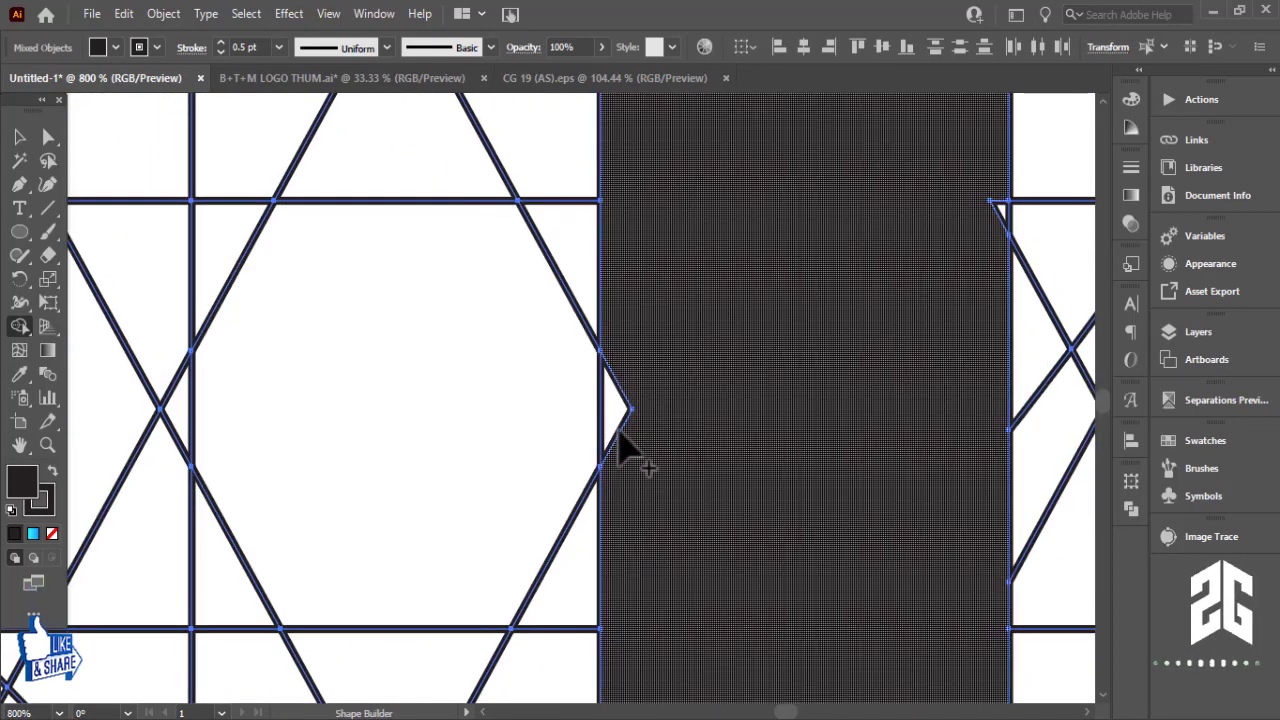
pyautogui.moveTo(915, 345); pyautogui.dragTo(849, 614)
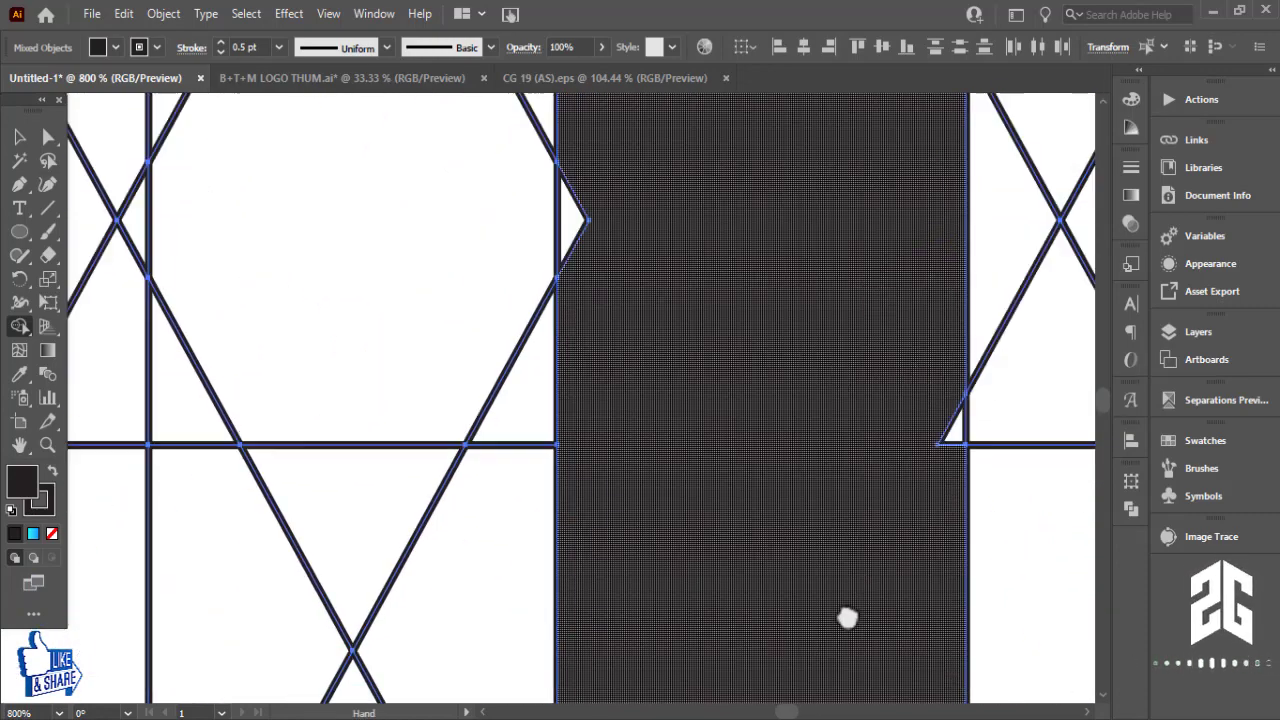
pyautogui.click(950, 428)
pyautogui.scroll(3, 620, 425)
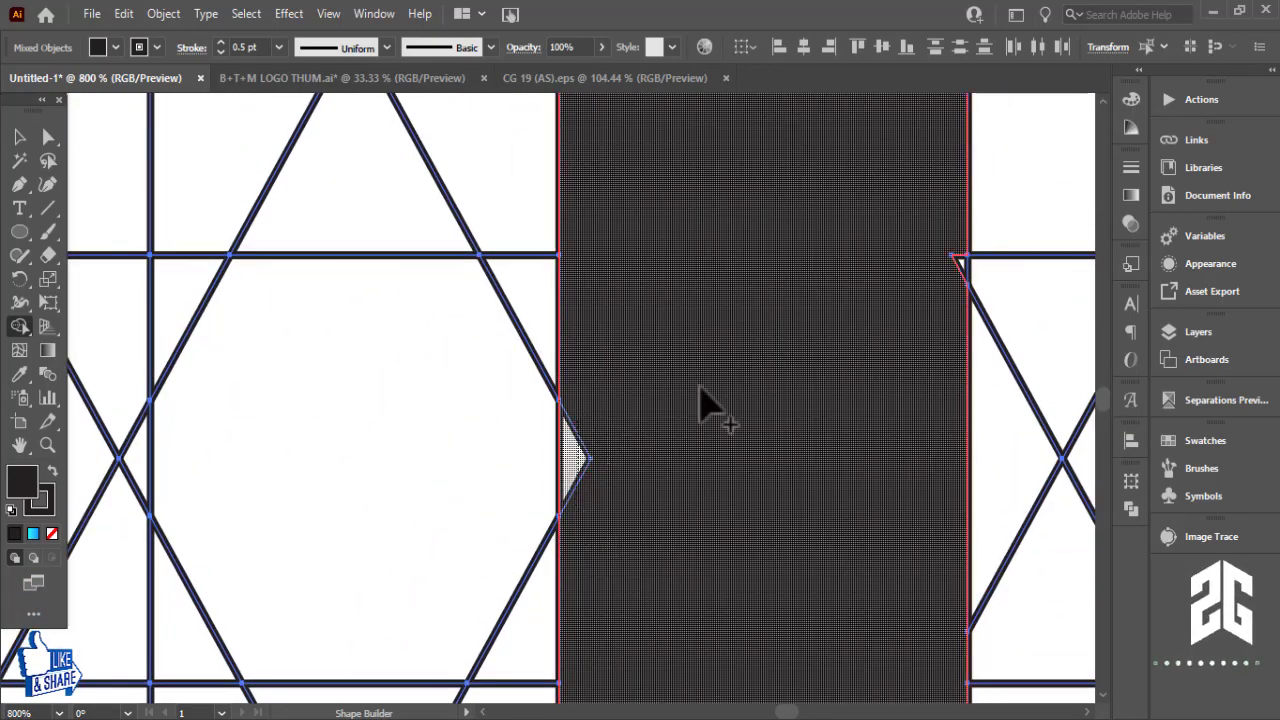
pyautogui.scroll(3, 971, 486)
pyautogui.scroll(-3, 800, 528)
pyautogui.scroll(3, 849, 450)
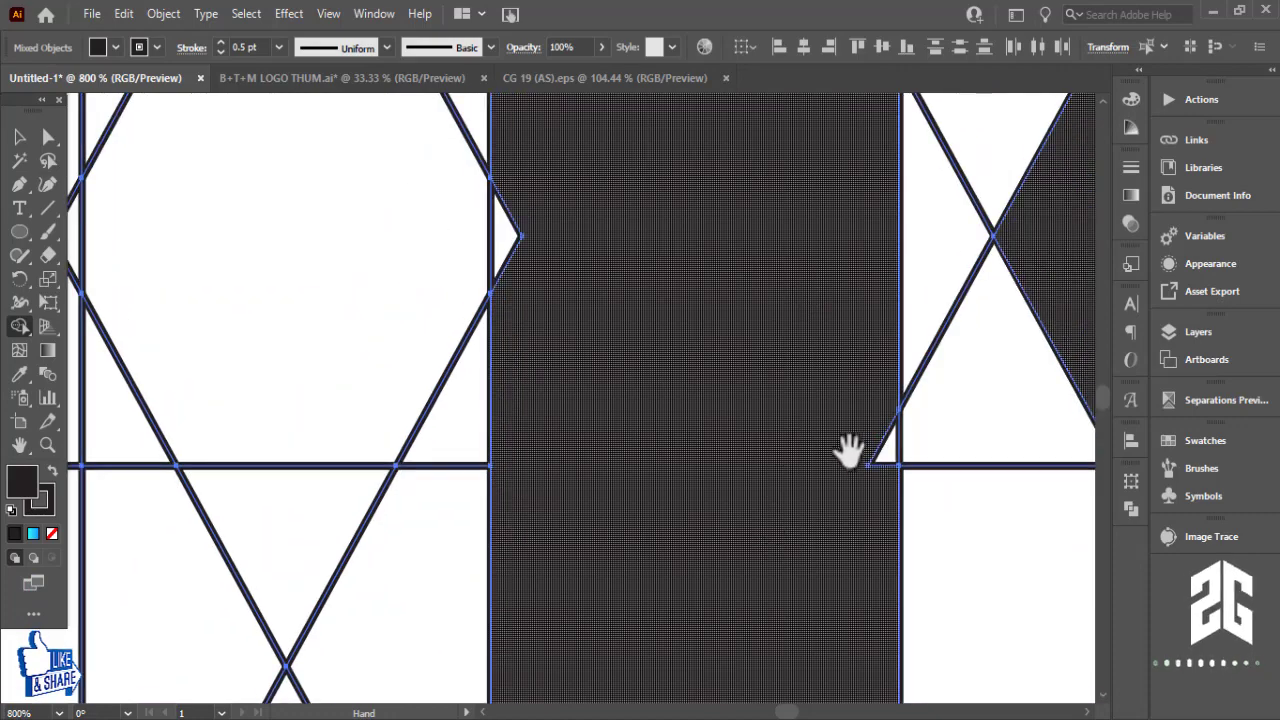
pyautogui.scroll(3, 880, 500)
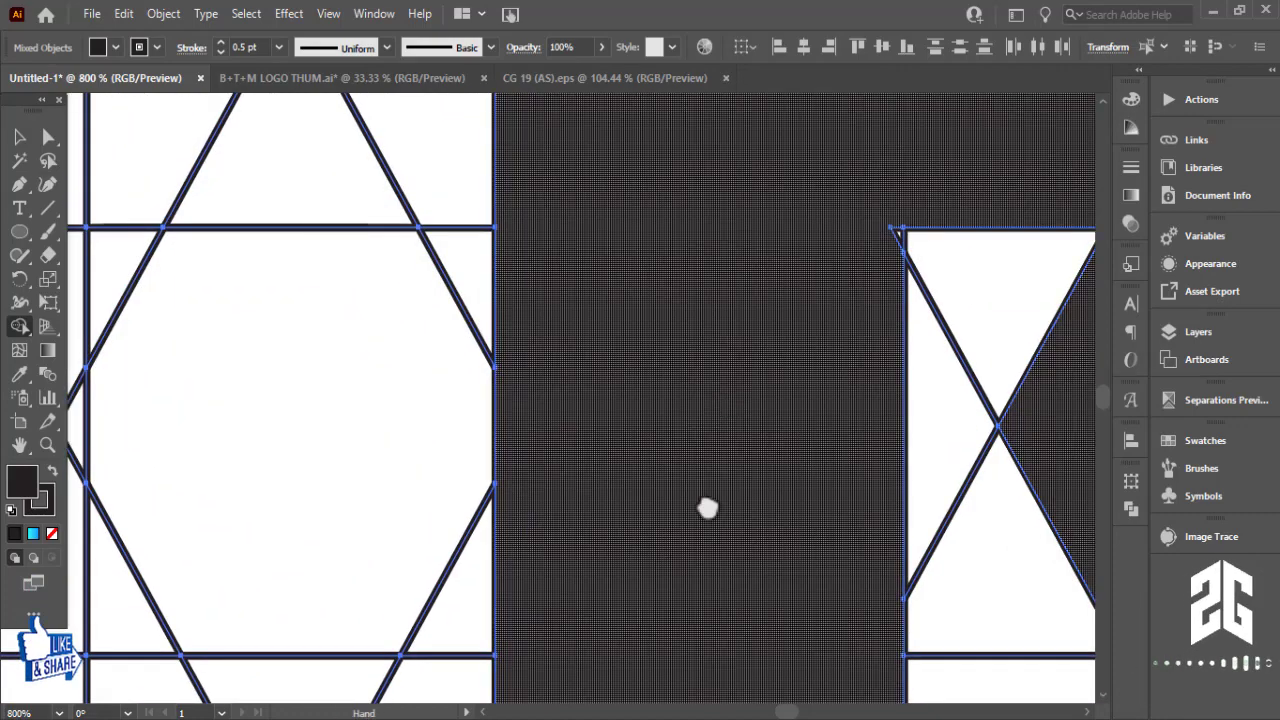
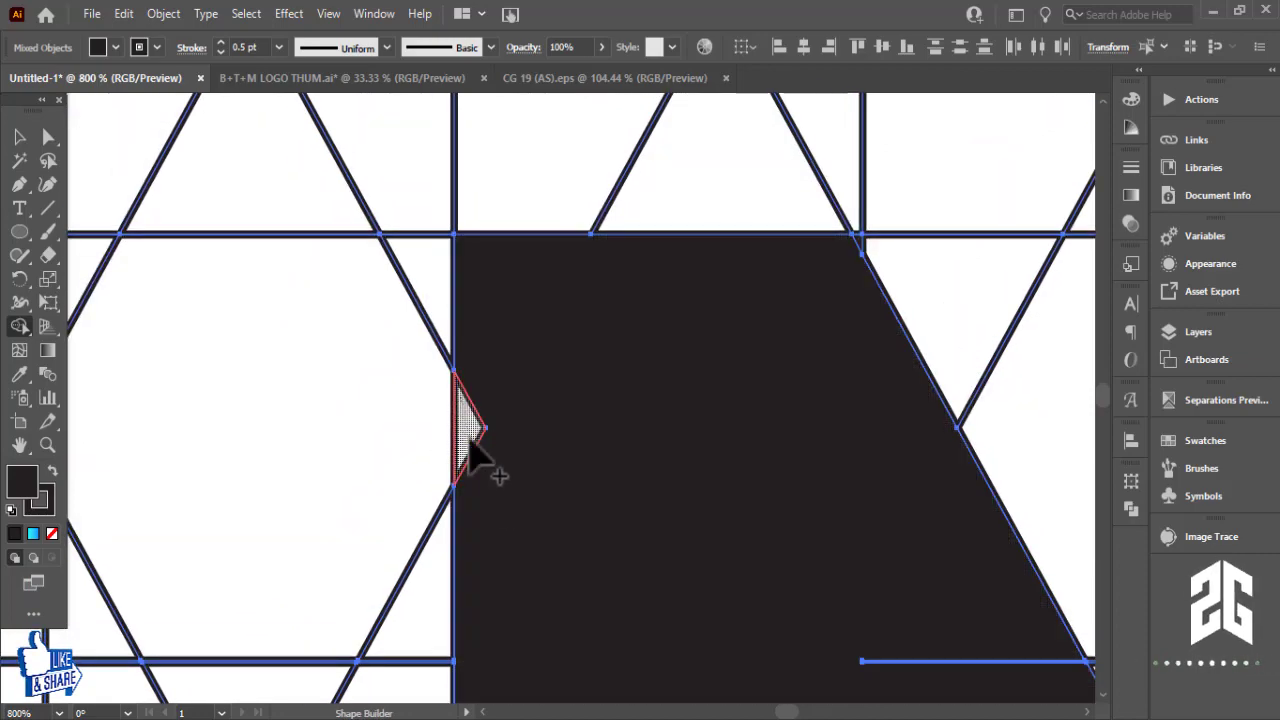
# Merge the small triangles around the M's upper area into the dark shape with Shape Builder
pyautogui.click(467, 430)
pyautogui.moveTo(700, 420); pyautogui.dragTo(445, 95)
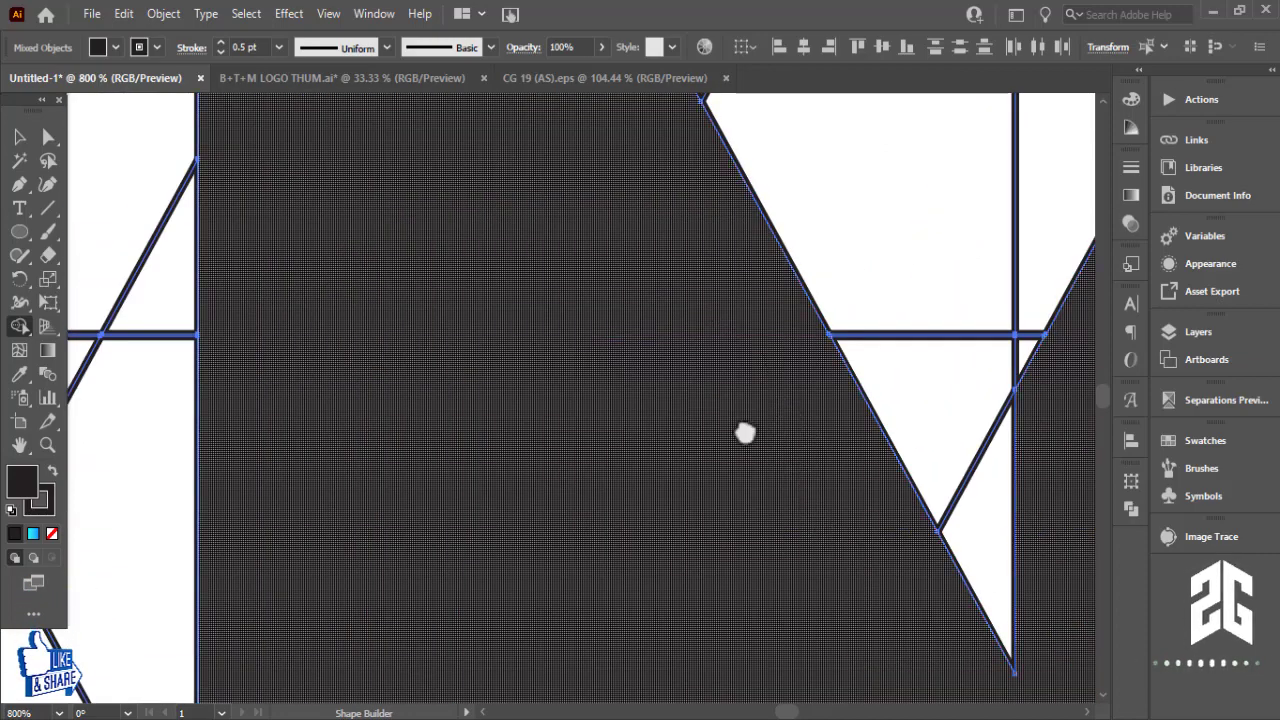
pyautogui.moveTo(745, 432)
pyautogui.mouseDown()
pyautogui.moveTo(632, 403)
pyautogui.moveTo(466, 214)
pyautogui.mouseUp()
pyautogui.click(510, 250)
pyautogui.moveTo(724, 607)
pyautogui.mouseDown()
pyautogui.moveTo(630, 318)
pyautogui.moveTo(709, 543)
pyautogui.moveTo(657, 194)
pyautogui.moveTo(700, 558)
pyautogui.moveTo(694, 403)
pyautogui.moveTo(660, 457)
pyautogui.moveTo(680, 214)
pyautogui.moveTo(688, 237)
pyautogui.moveTo(423, 343)
pyautogui.moveTo(523, 400)
pyautogui.moveTo(620, 365)
pyautogui.moveTo(563, 486)
pyautogui.moveTo(497, 518)
pyautogui.mouseUp()
pyautogui.hotkey('ctrl', '-')
pyautogui.hotkey('ctrl', '-')
# Undo the wrong merge, then merge the white regions beside the stem and the top-right triangles into the M
pyautogui.hotkey('ctrl', 'z')
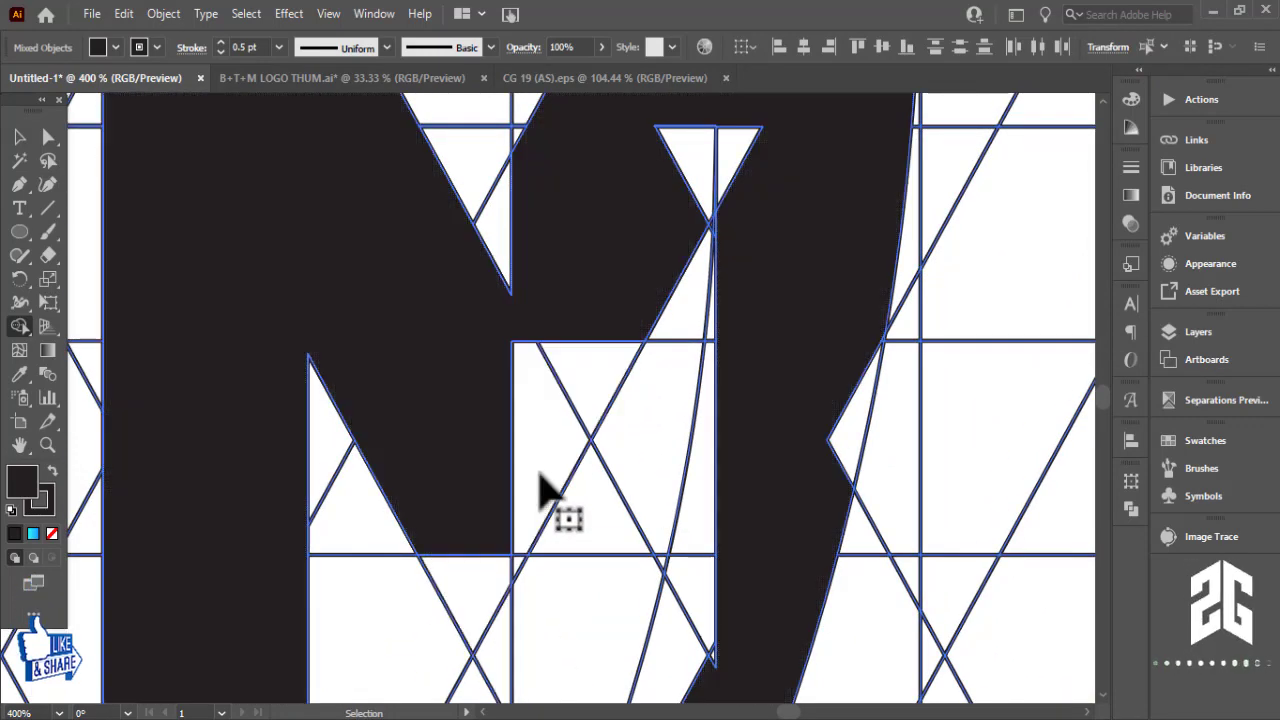
pyautogui.scroll(2, 603, 434)
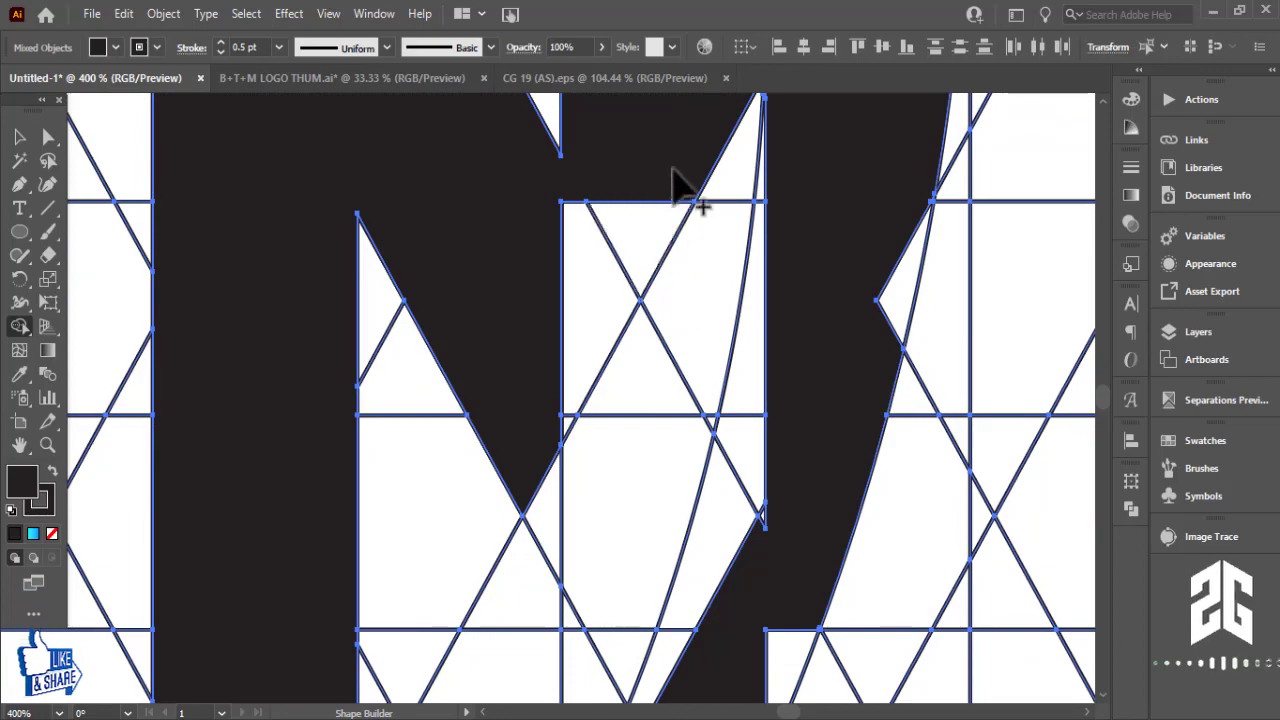
pyautogui.moveTo(680, 186); pyautogui.dragTo(543, 429)
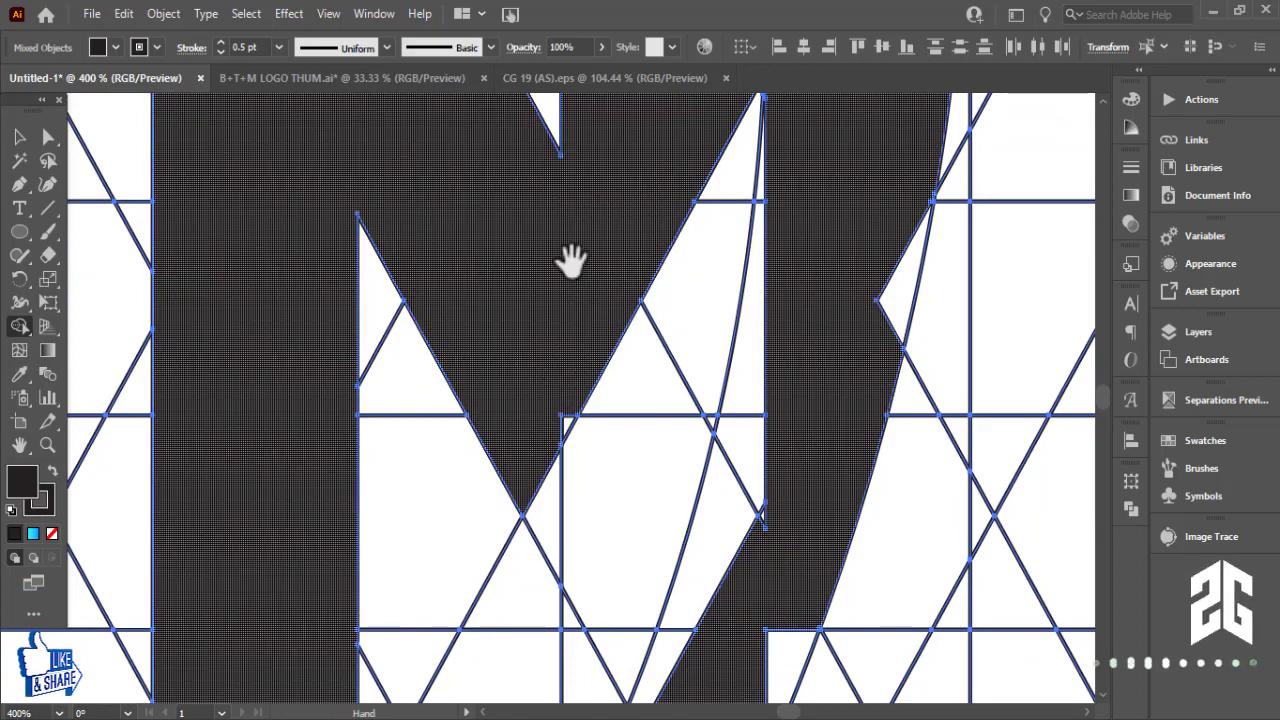
pyautogui.scroll(5, 665, 370)
pyautogui.moveTo(797, 240); pyautogui.dragTo(549, 400)
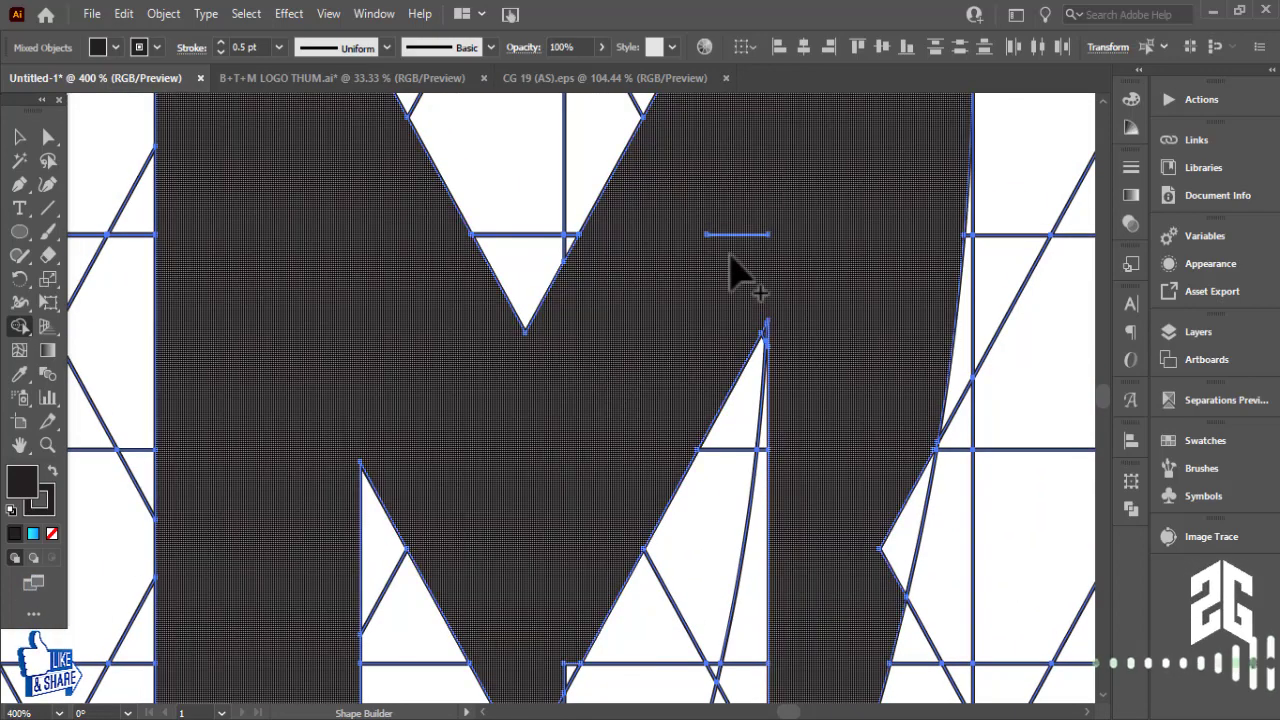
# Merge another small triangle and a thin sliver into the M
pyautogui.hscroll(1, 666, 351)
pyautogui.hscroll(1, 694, 314)
pyautogui.scroll(4, 760, 309)
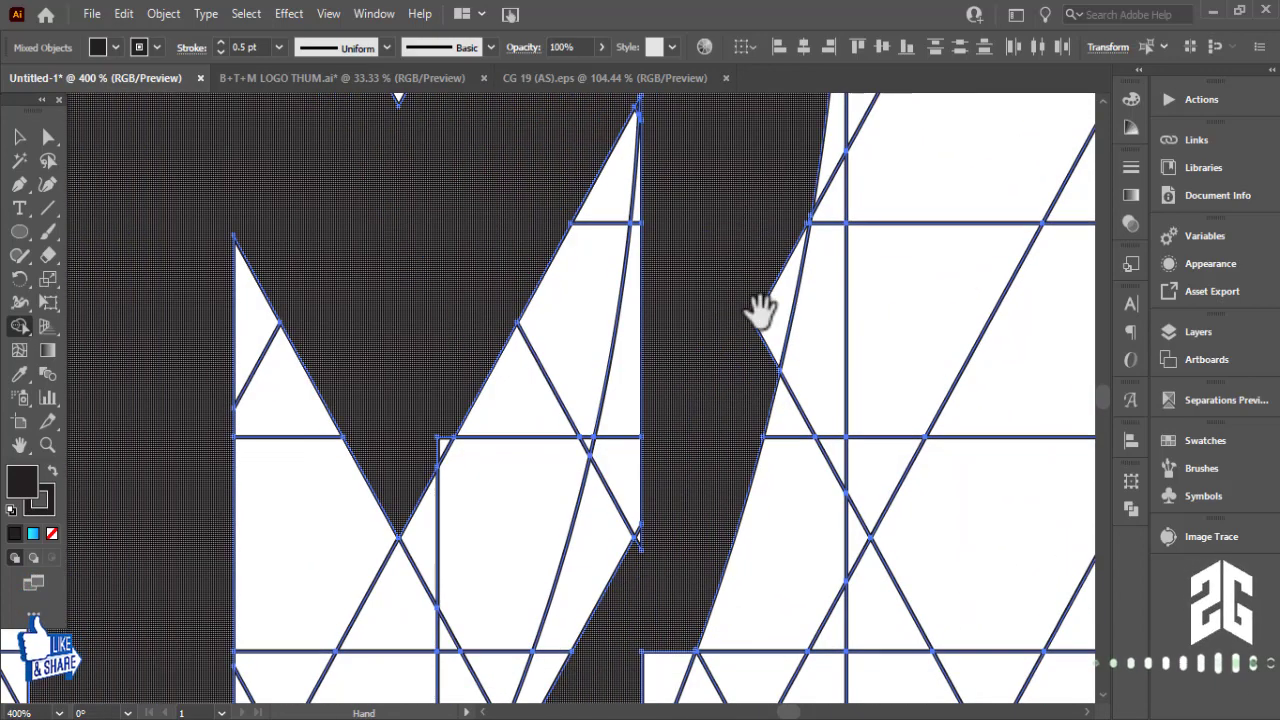
pyautogui.click(780, 340)
pyautogui.moveTo(786, 300); pyautogui.dragTo(860, 217)
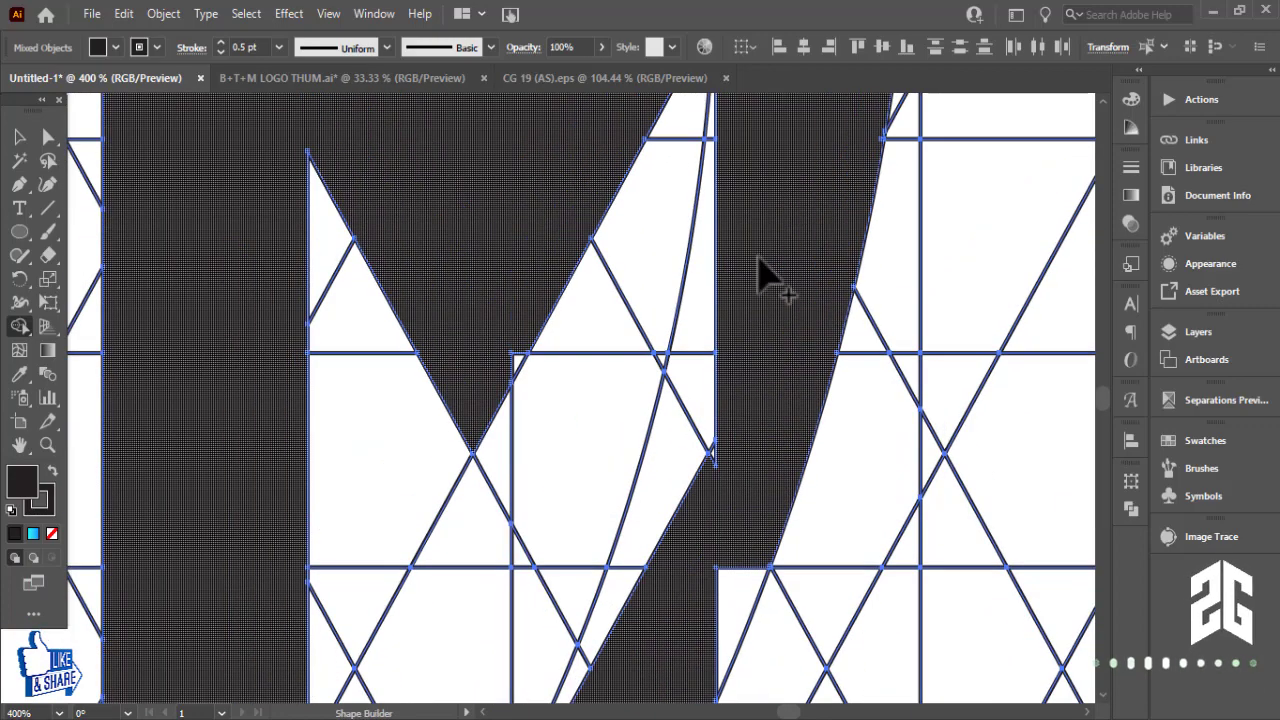
pyautogui.click(668, 545)
# Fill the white region and small sliver in the M's curved diagonal stroke
pyautogui.moveTo(757, 291); pyautogui.dragTo(749, 156)
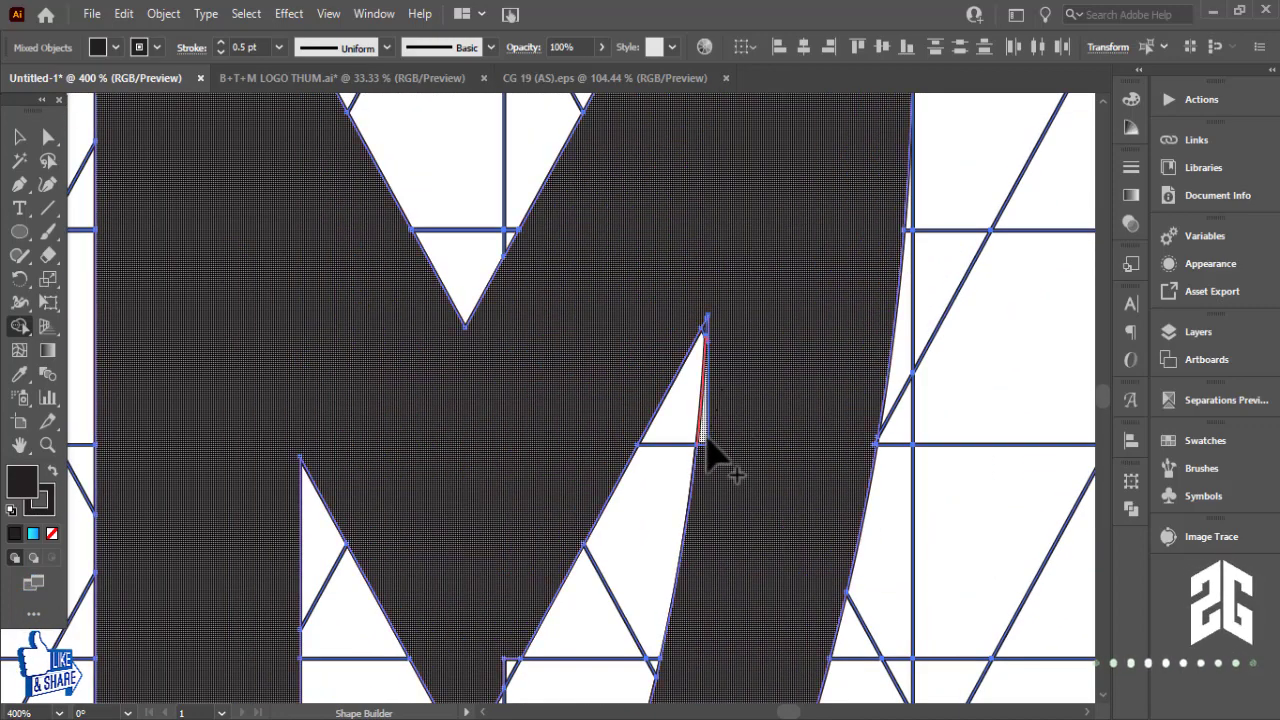
pyautogui.moveTo(765, 575); pyautogui.dragTo(860, 465)
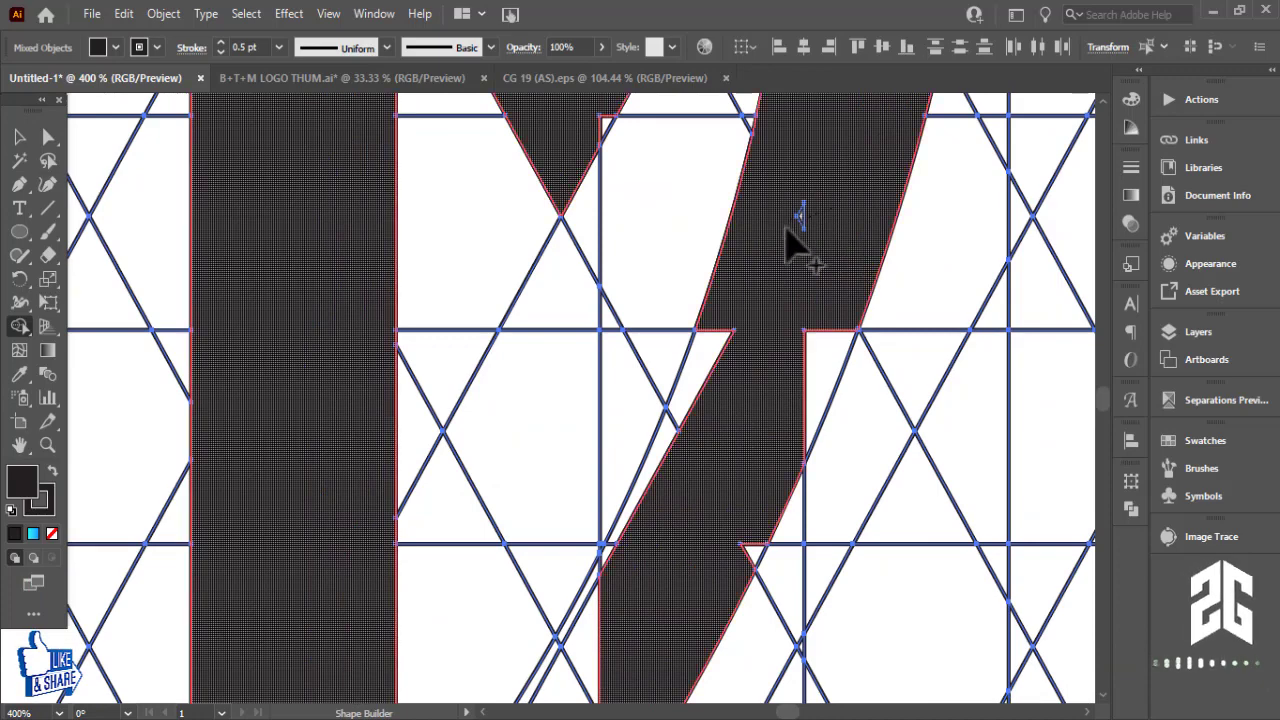
pyautogui.click(812, 385)
pyautogui.moveTo(771, 394); pyautogui.dragTo(857, 254)
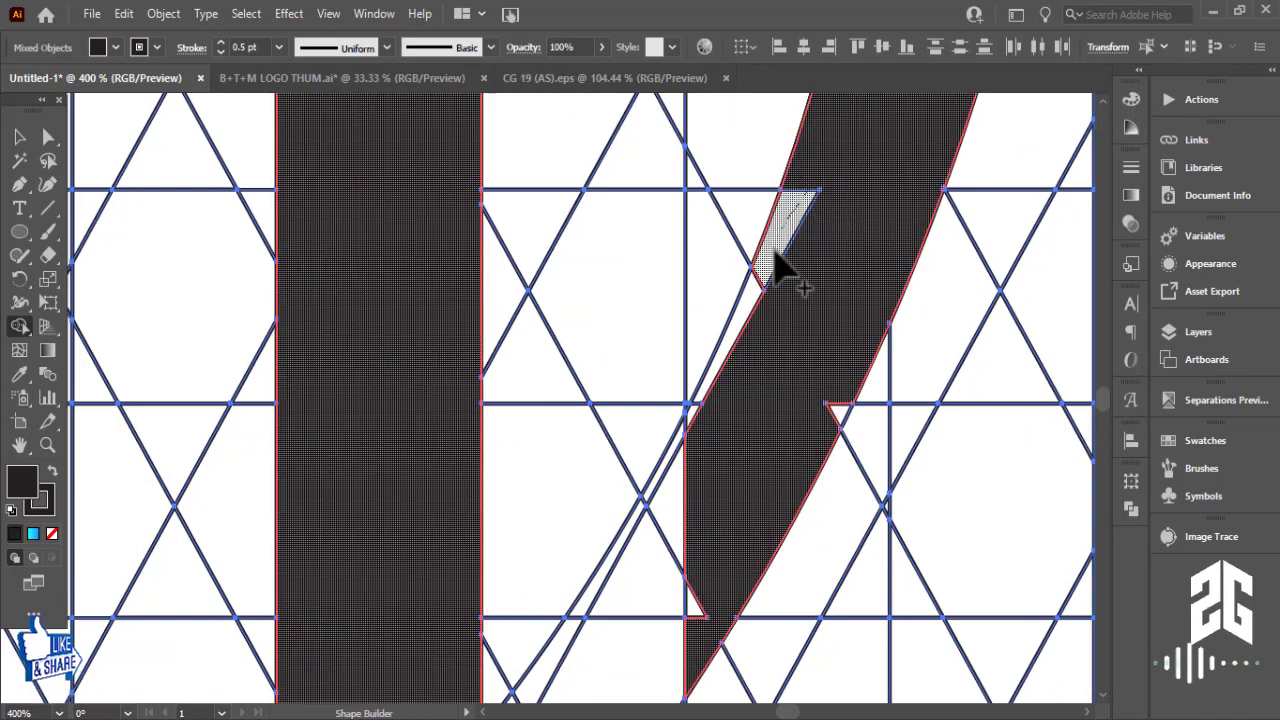
pyautogui.click(750, 335)
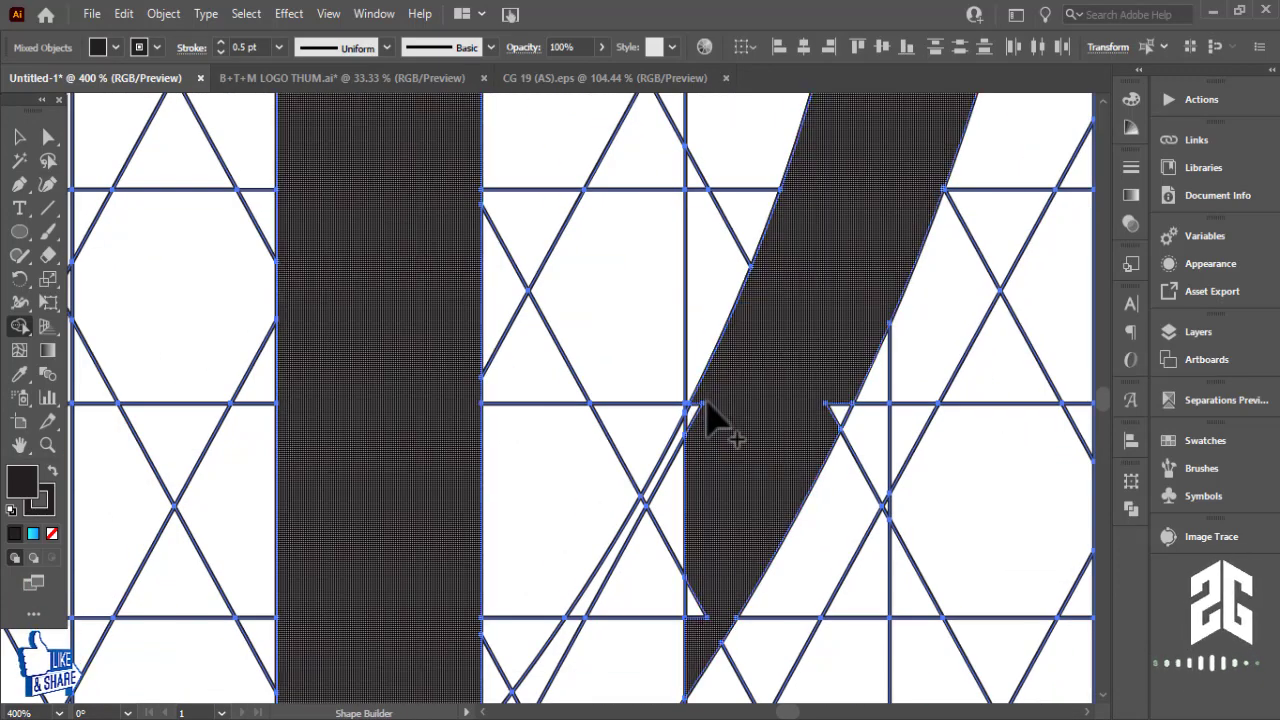
pyautogui.moveTo(788, 468); pyautogui.dragTo(788, 380)
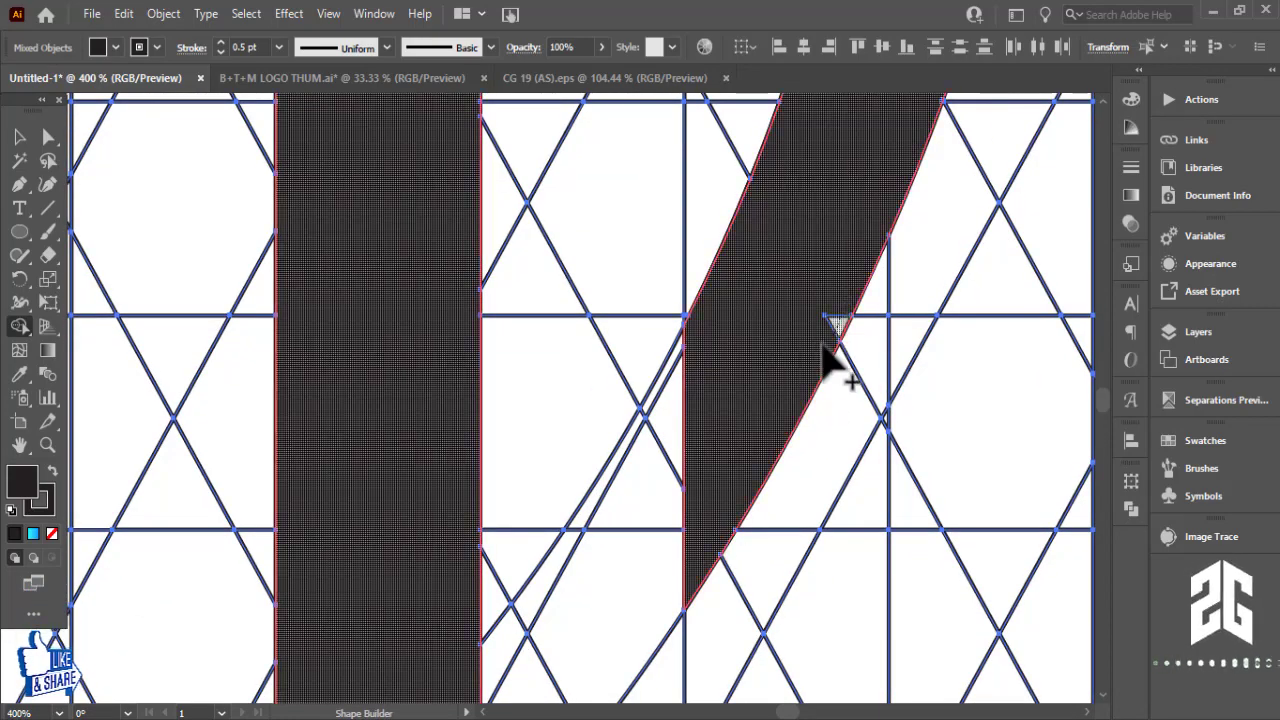
# Pan across the M's stem and bring the grid to its left into view
pyautogui.moveTo(829, 357)
pyautogui.mouseDown()
pyautogui.moveTo(771, 523)
pyautogui.moveTo(787, 500)
pyautogui.mouseUp()
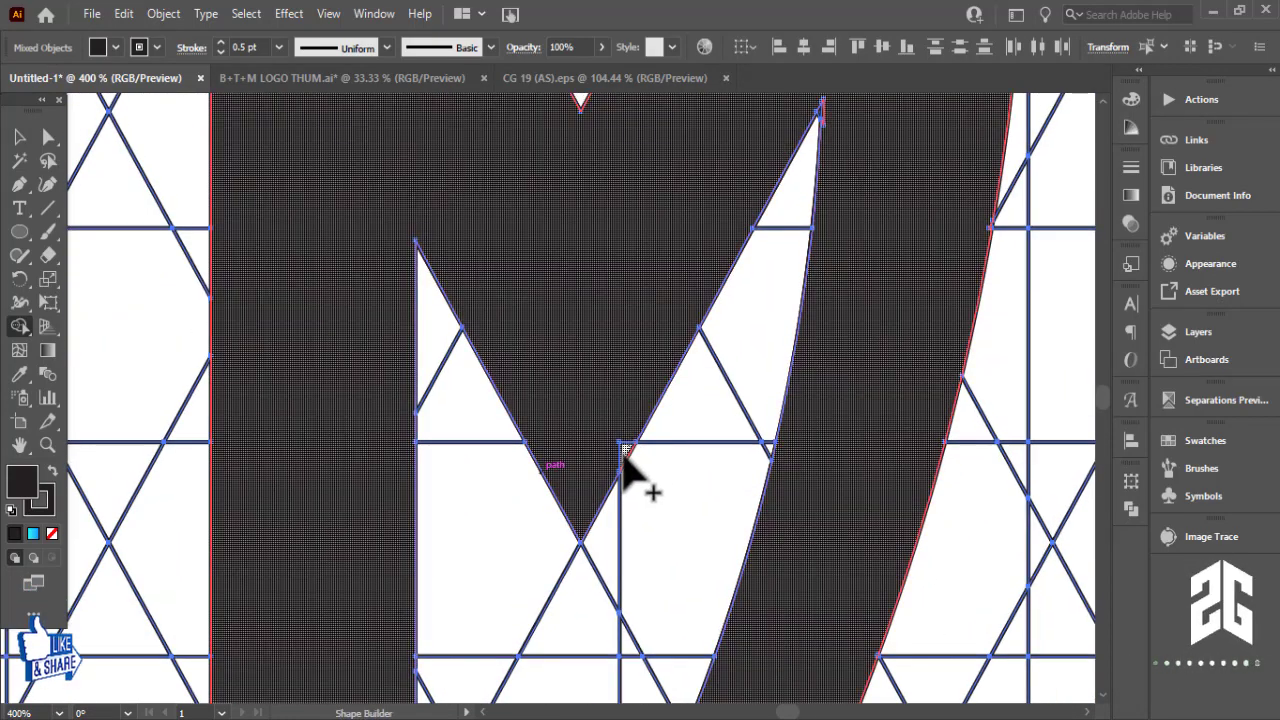
pyautogui.moveTo(656, 504)
pyautogui.mouseDown()
pyautogui.moveTo(609, 480)
pyautogui.moveTo(775, 452)
pyautogui.mouseUp()
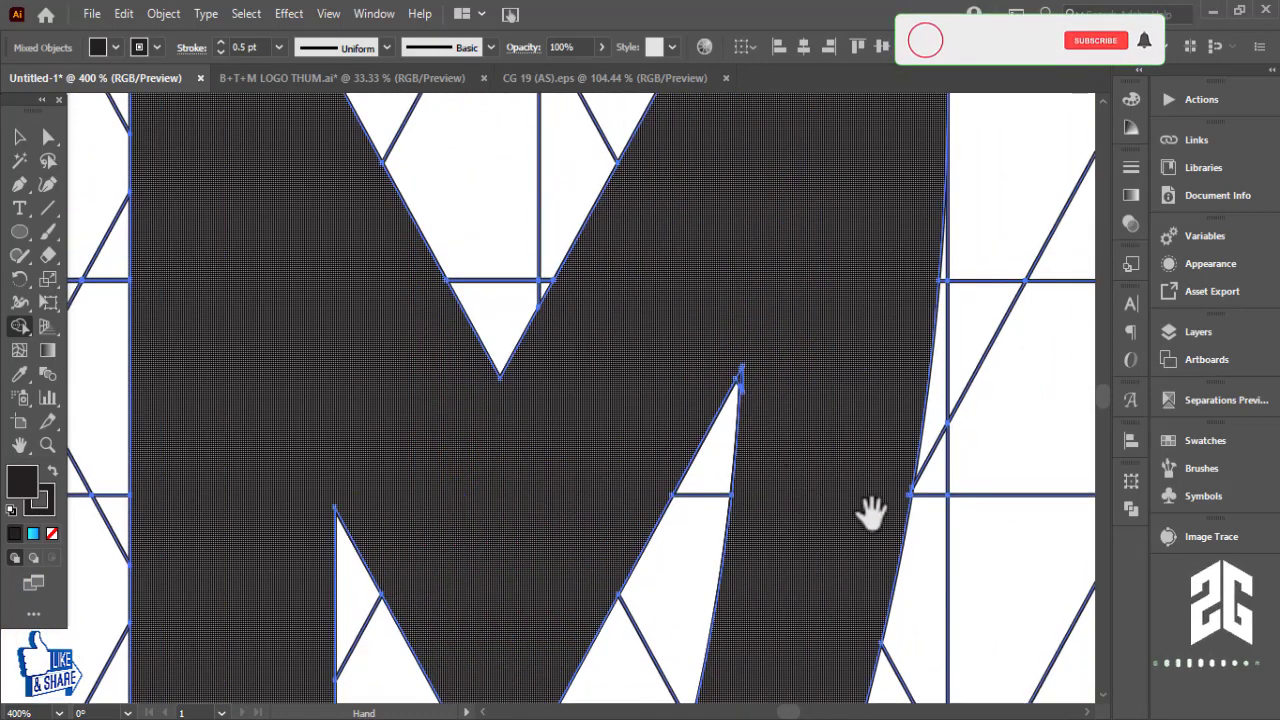
pyautogui.moveTo(871, 513)
pyautogui.mouseDown()
pyautogui.moveTo(829, 491)
pyautogui.moveTo(803, 363)
pyautogui.moveTo(627, 320)
pyautogui.mouseUp()
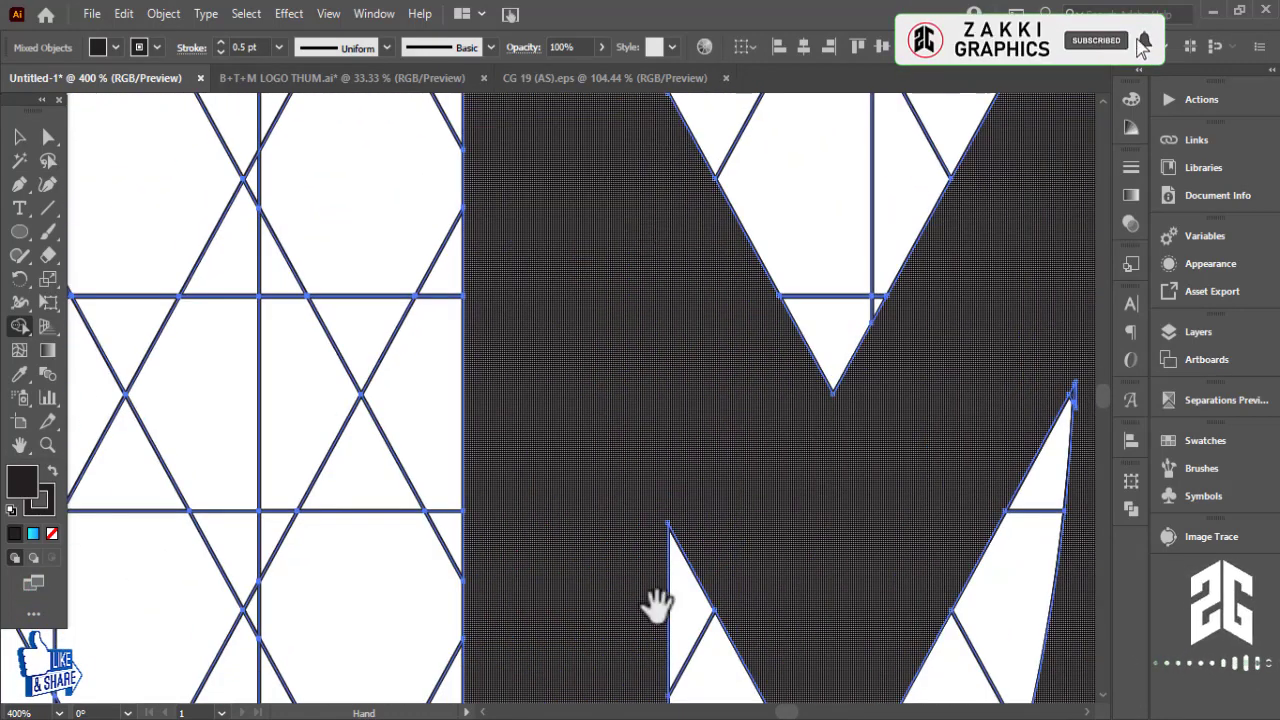
pyautogui.moveTo(656, 605)
pyautogui.mouseDown()
pyautogui.moveTo(700, 446)
pyautogui.moveTo(714, 451)
pyautogui.moveTo(803, 294)
pyautogui.moveTo(833, 347)
pyautogui.mouseUp()
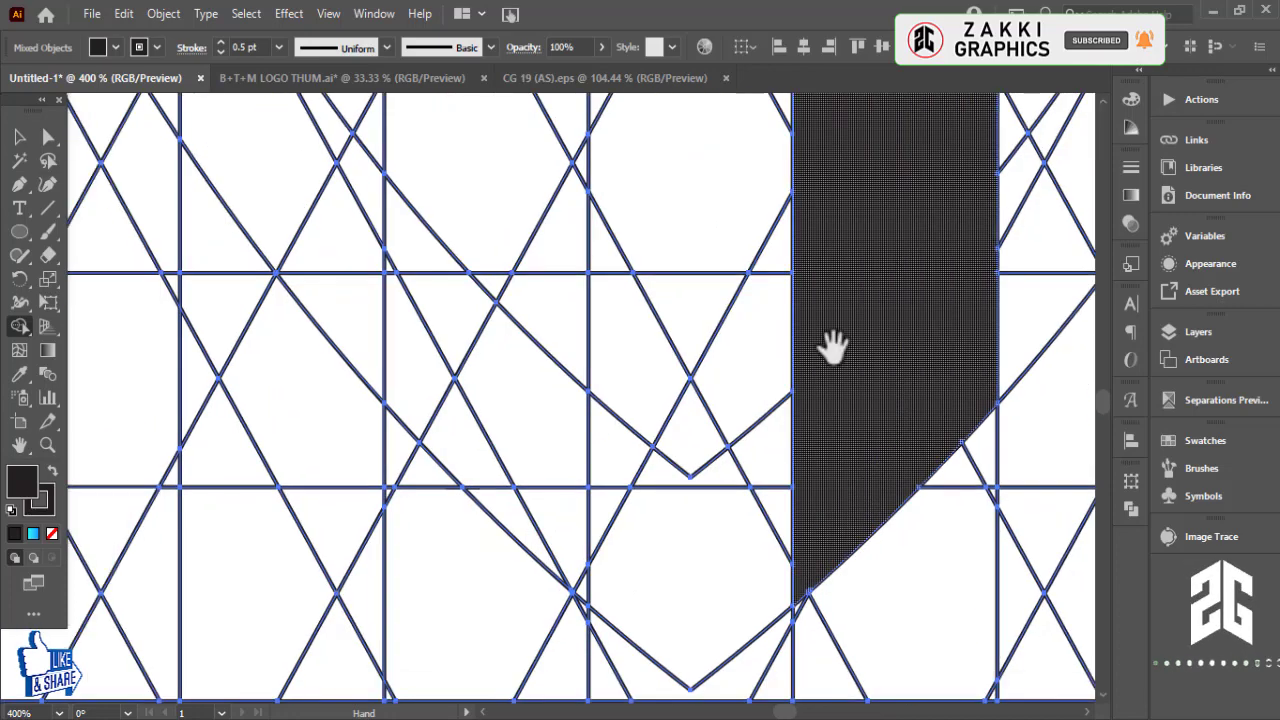
pyautogui.moveTo(485, 313); pyautogui.dragTo(714, 271)
# Merge grid cells into the G's L-shaped top corner and slanted left edge
pyautogui.hotkey('ctrl', '-')
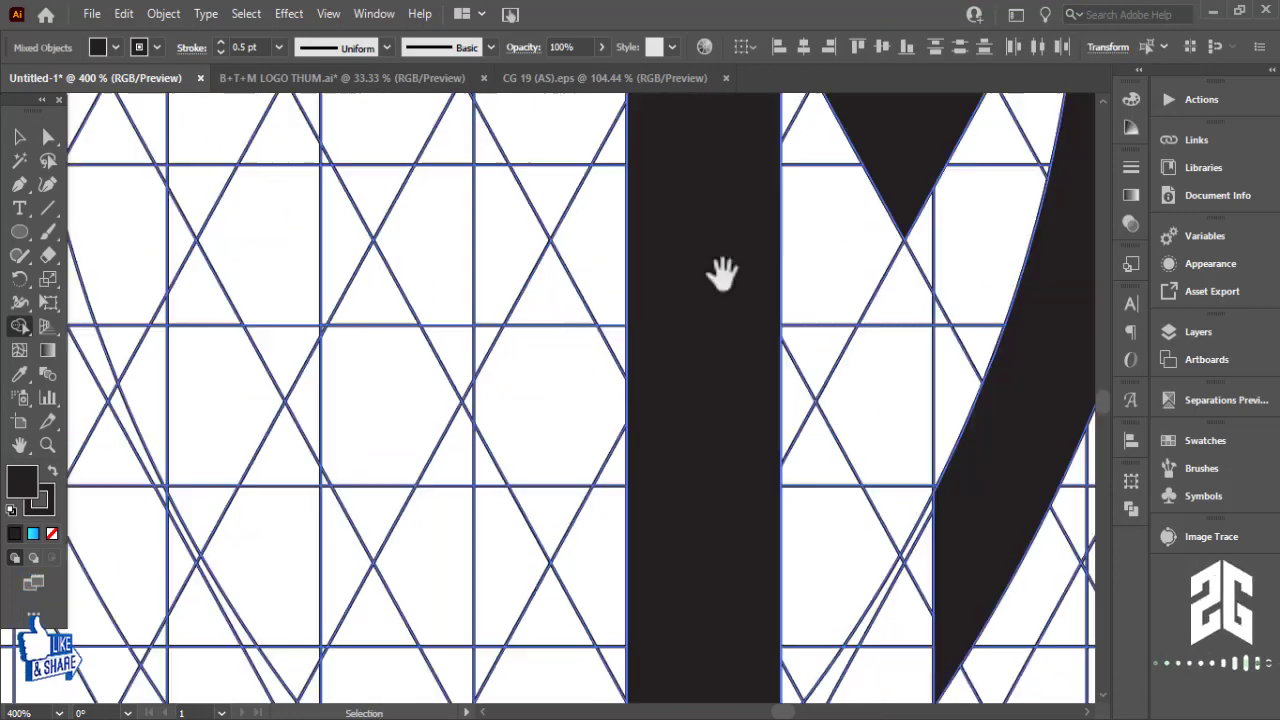
pyautogui.hotkey('ctrl', '-')
pyautogui.hotkey('ctrl', '-')
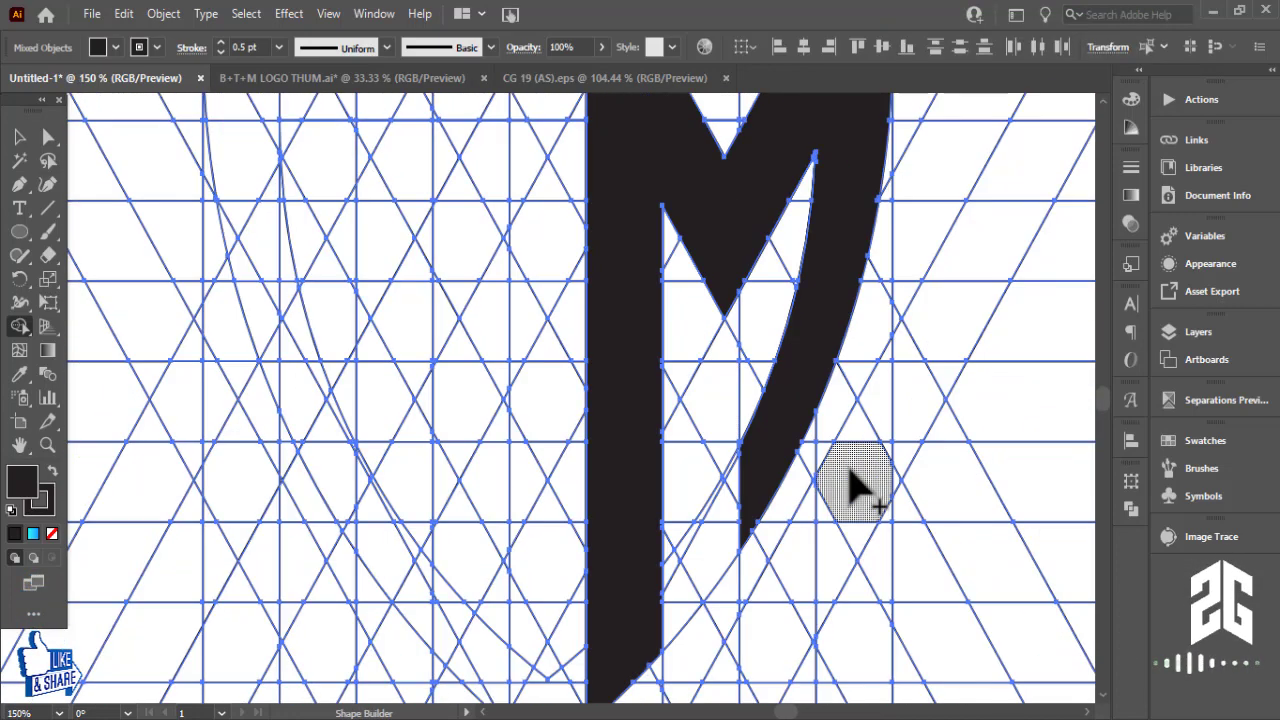
pyautogui.moveTo(766, 440)
pyautogui.mouseDown()
pyautogui.moveTo(878, 592)
pyautogui.moveTo(961, 614)
pyautogui.mouseUp()
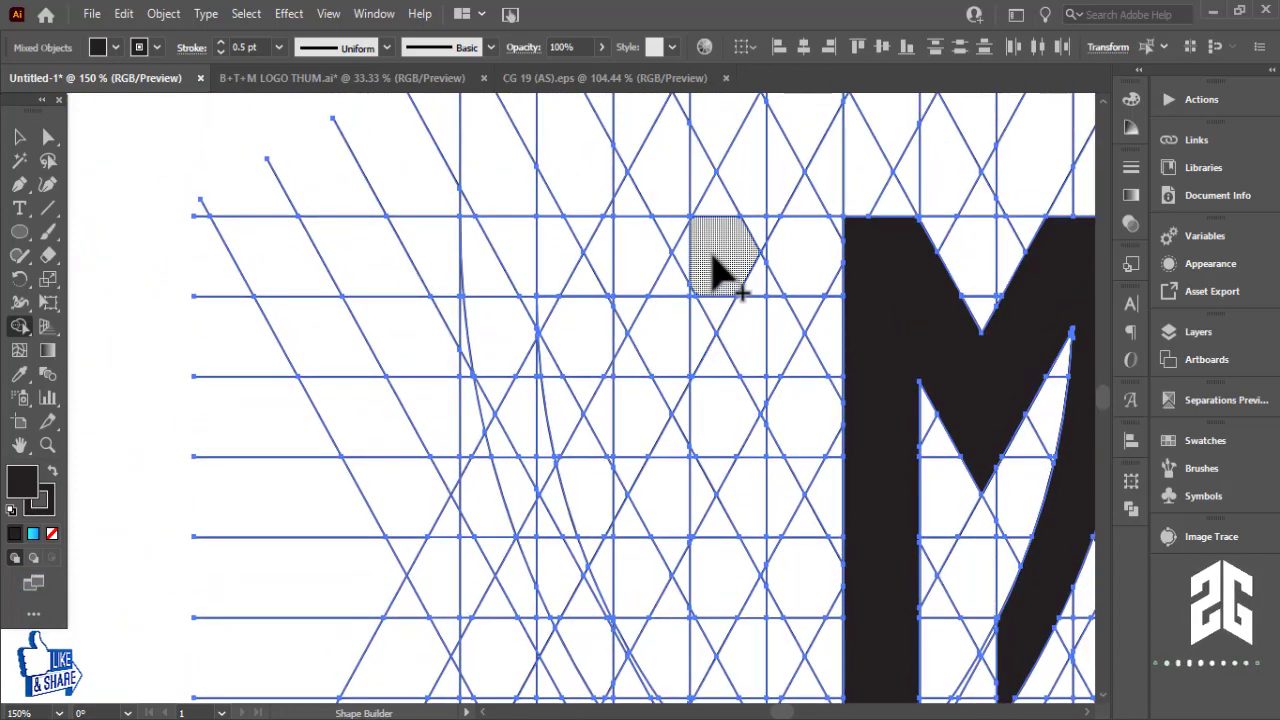
pyautogui.moveTo(700, 268); pyautogui.dragTo(505, 382)
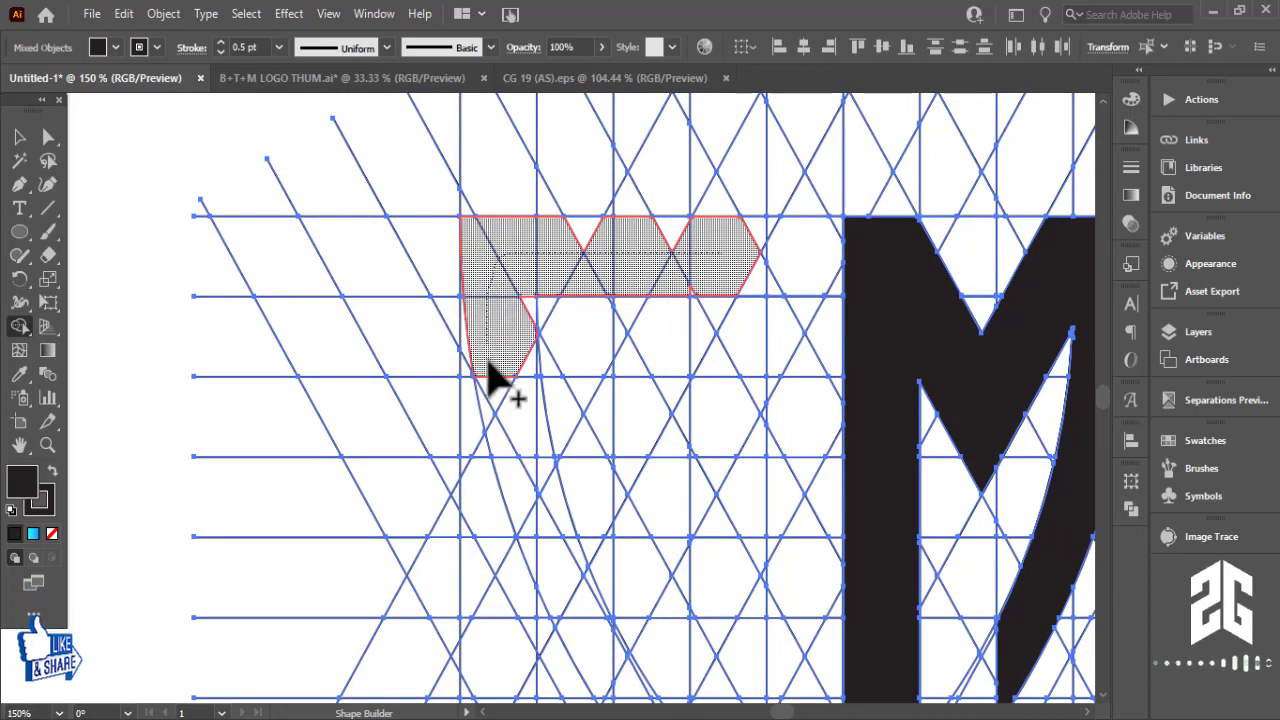
pyautogui.moveTo(632, 470); pyautogui.dragTo(515, 352)
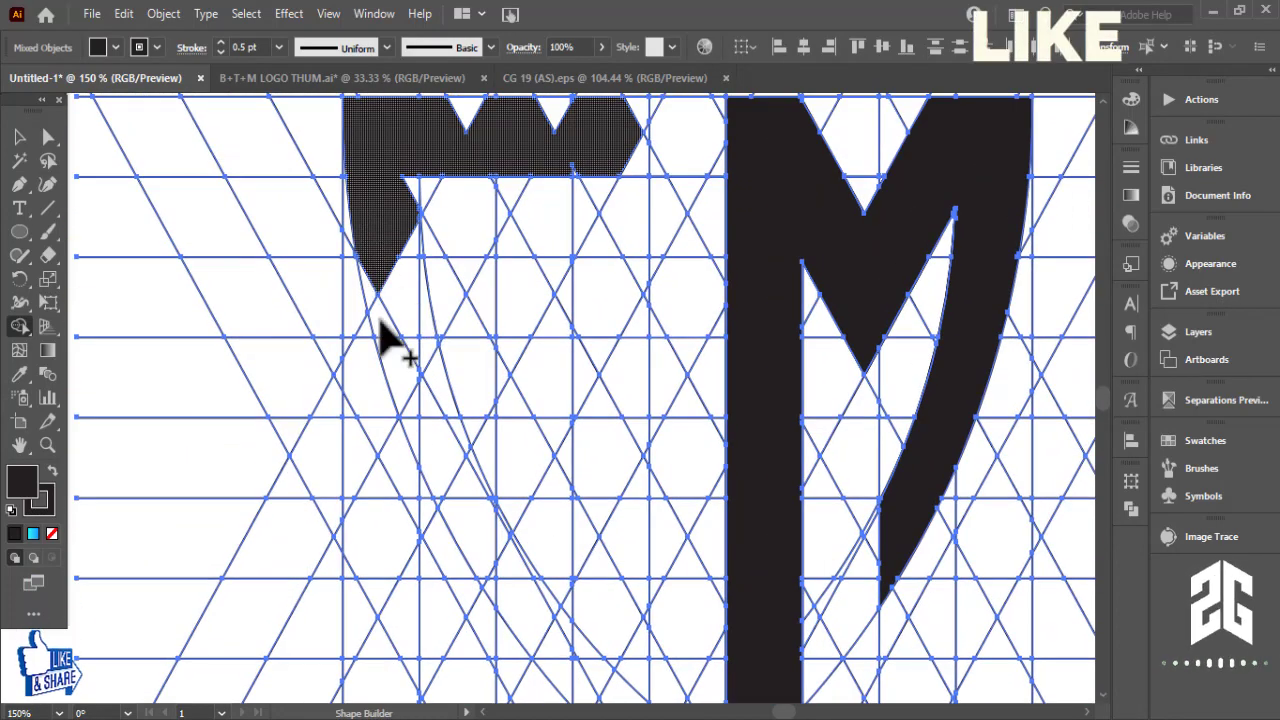
pyautogui.moveTo(380, 322)
pyautogui.mouseDown()
pyautogui.moveTo(471, 557)
pyautogui.moveTo(380, 309)
pyautogui.moveTo(440, 395)
pyautogui.mouseUp()
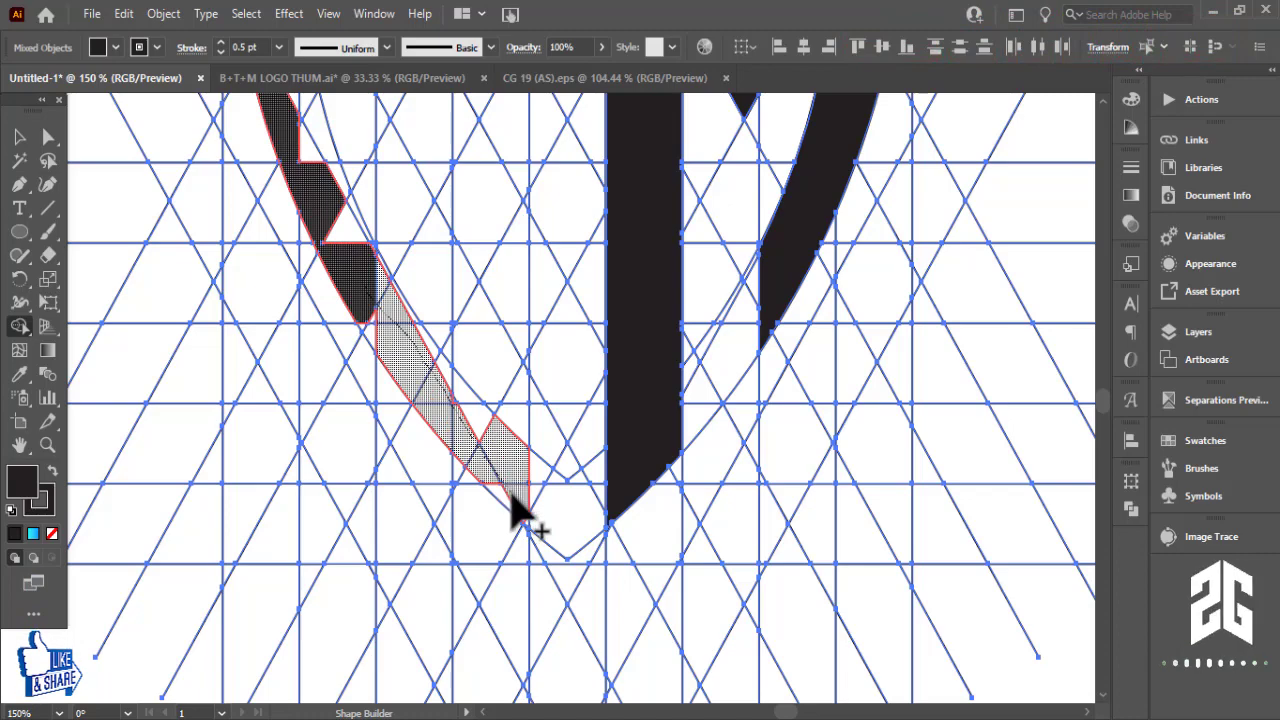
# Join the G's diagonal cells, add single cells, and fill triangles on its top bar and left edge
pyautogui.moveTo(518, 512); pyautogui.dragTo(520, 505)
pyautogui.scroll(-3, 520, 220)
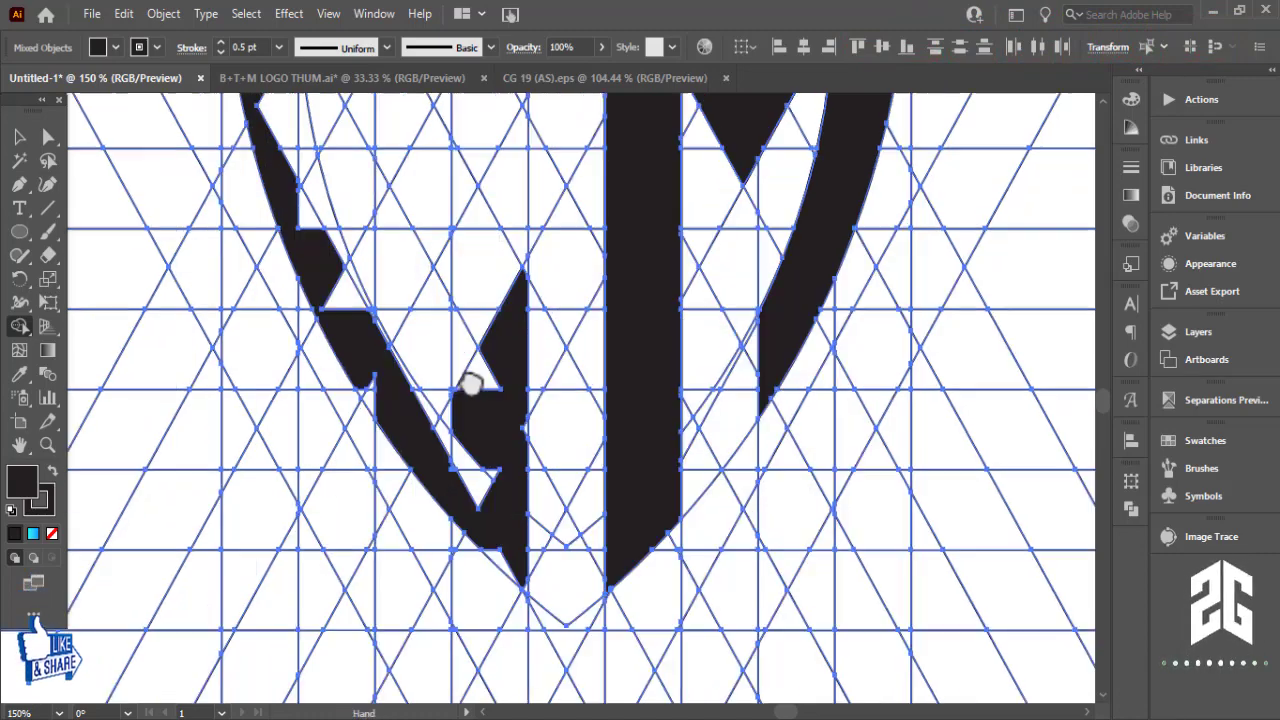
pyautogui.scroll(3, 510, 560)
pyautogui.click(508, 505)
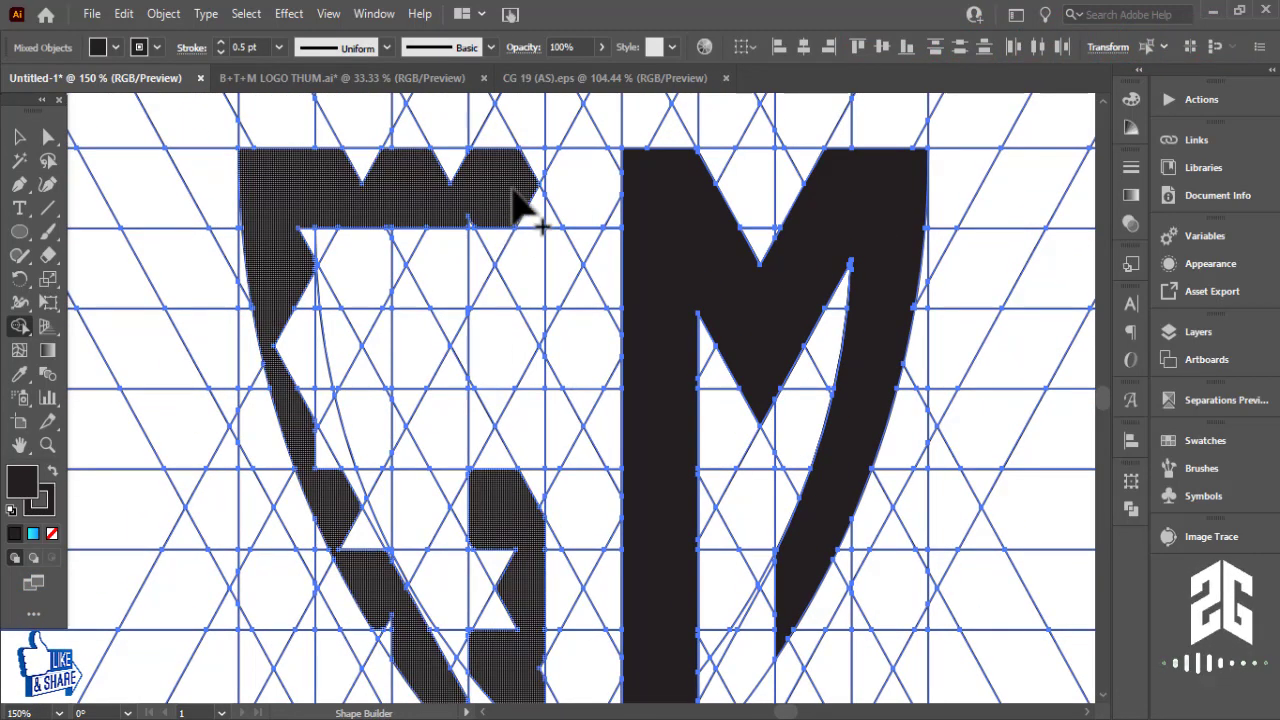
pyautogui.click(499, 282)
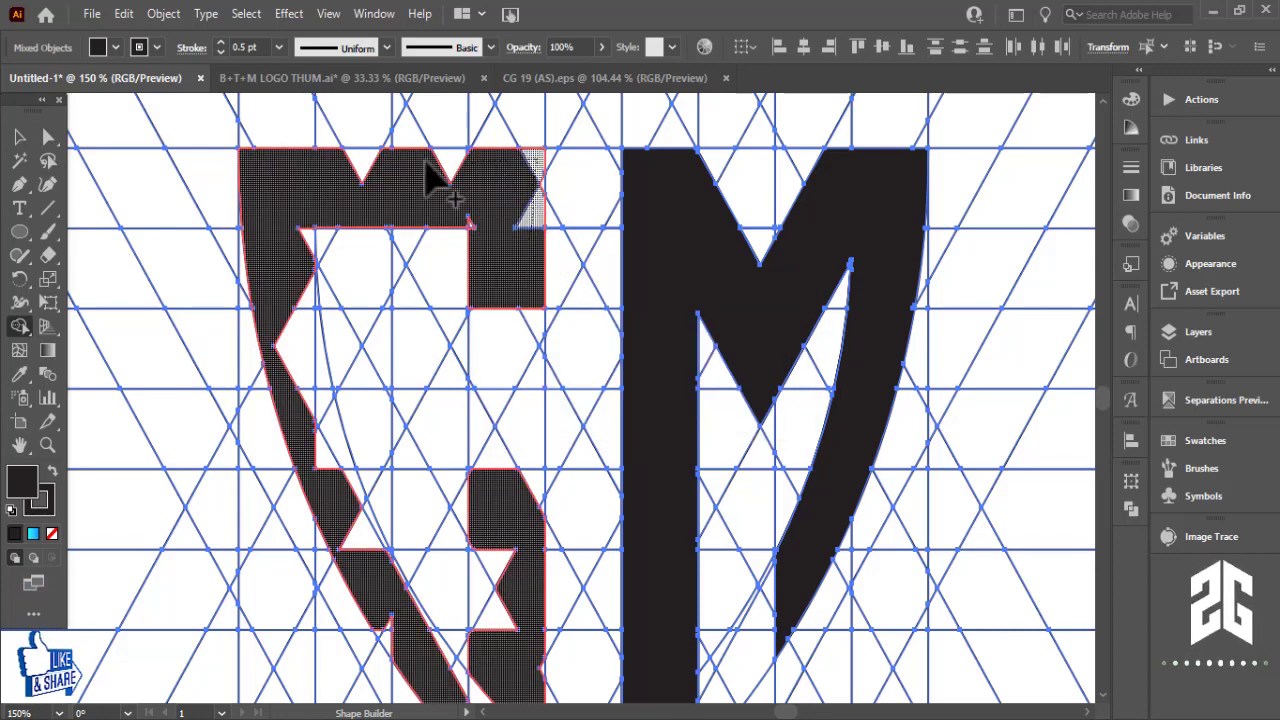
pyautogui.moveTo(325, 178); pyautogui.dragTo(282, 232)
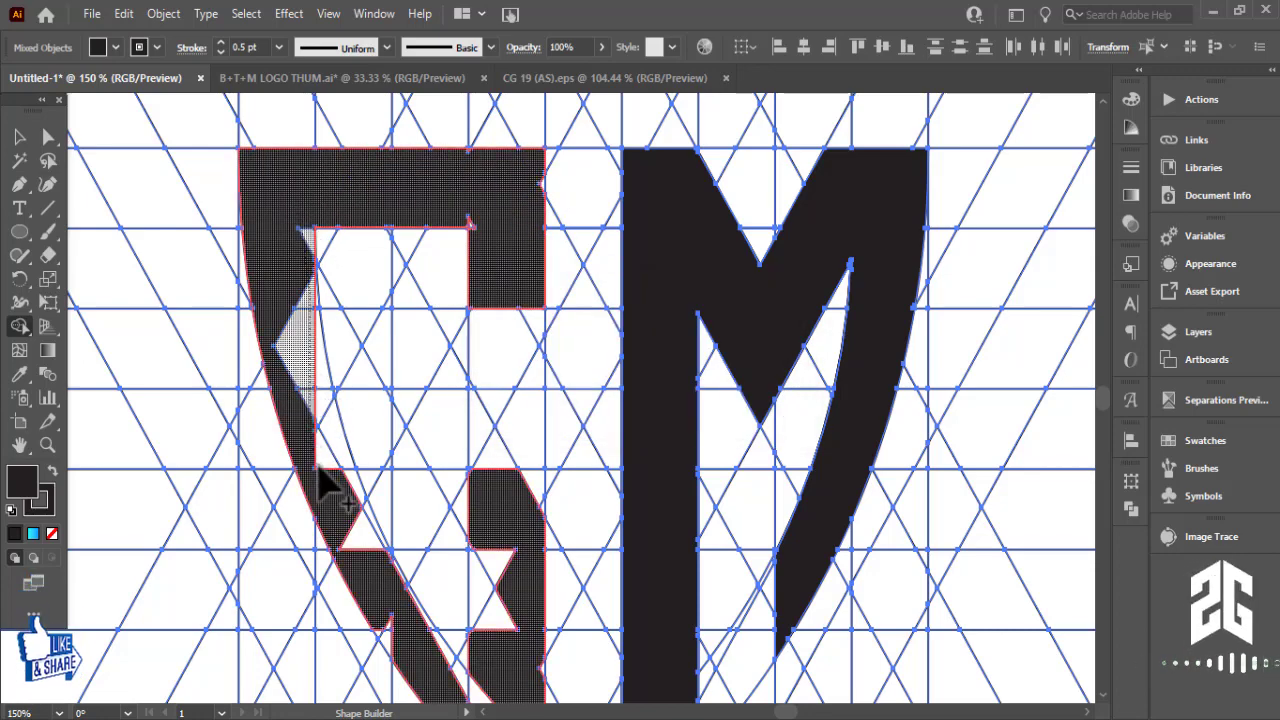
pyautogui.moveTo(319, 468); pyautogui.dragTo(329, 414)
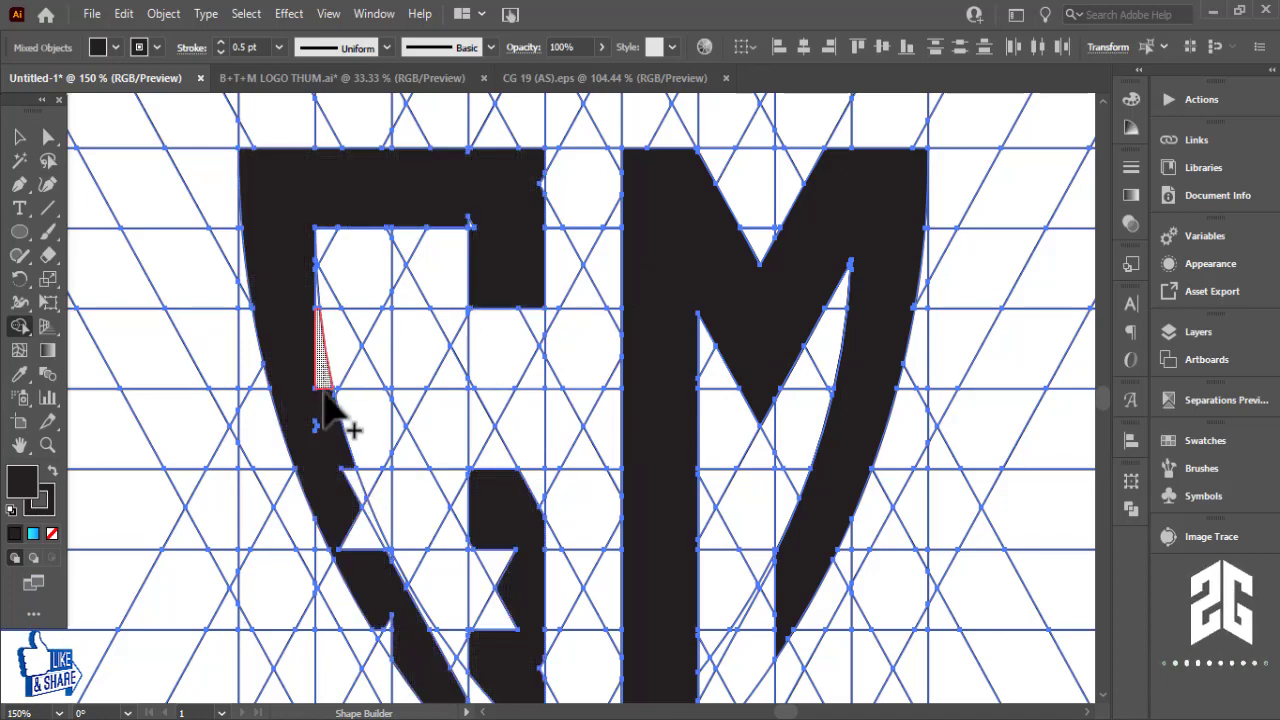
# Zoom to 300% and fill the triangles in the G's right column
pyautogui.hotkey('ctrl', '+')
pyautogui.hotkey('ctrl', '+')
pyautogui.moveTo(457, 500); pyautogui.dragTo(749, 151)
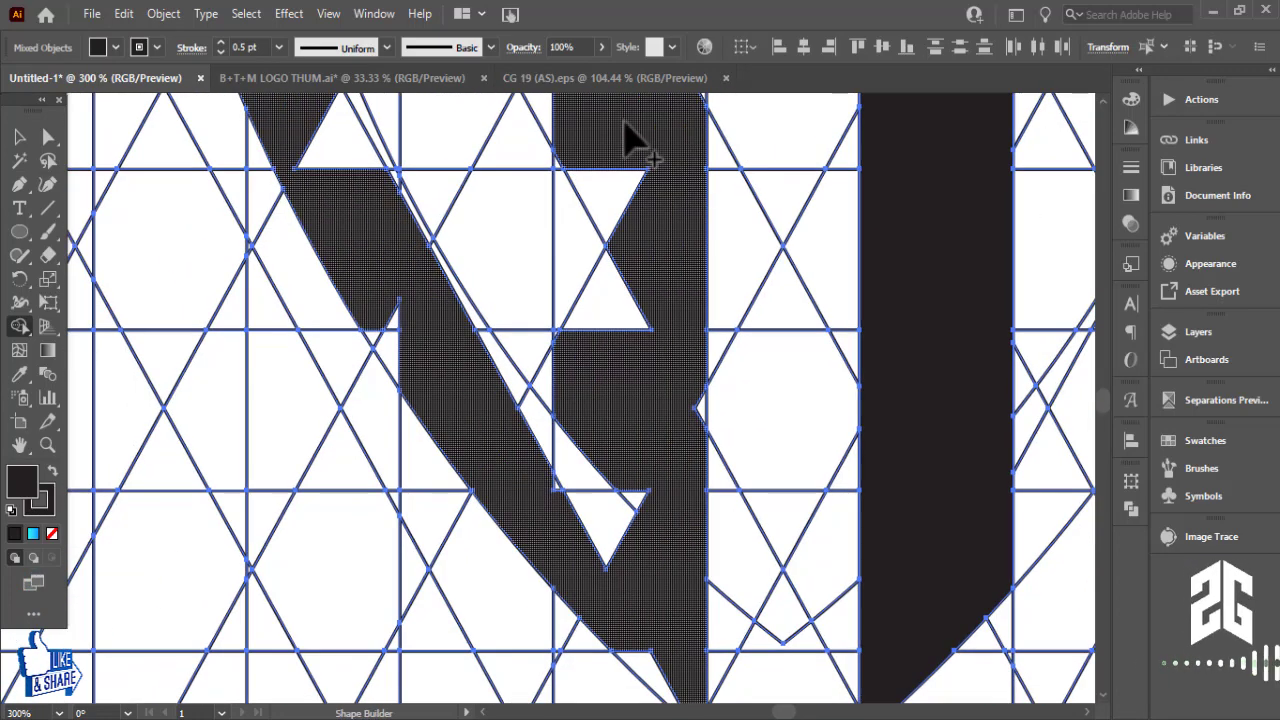
pyautogui.moveTo(628, 134)
pyautogui.mouseDown()
pyautogui.moveTo(600, 491)
pyautogui.moveTo(643, 506)
pyautogui.mouseUp()
pyautogui.moveTo(660, 645); pyautogui.dragTo(650, 500)
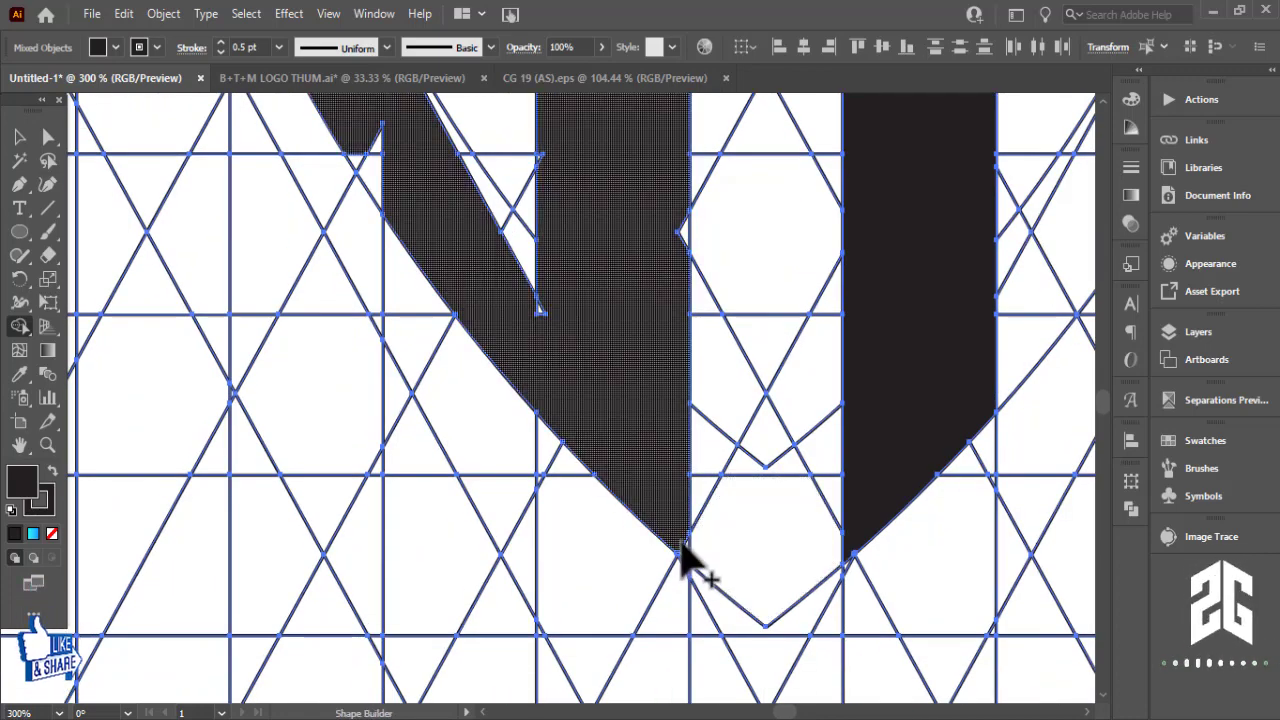
pyautogui.scroll(5, 660, 500)
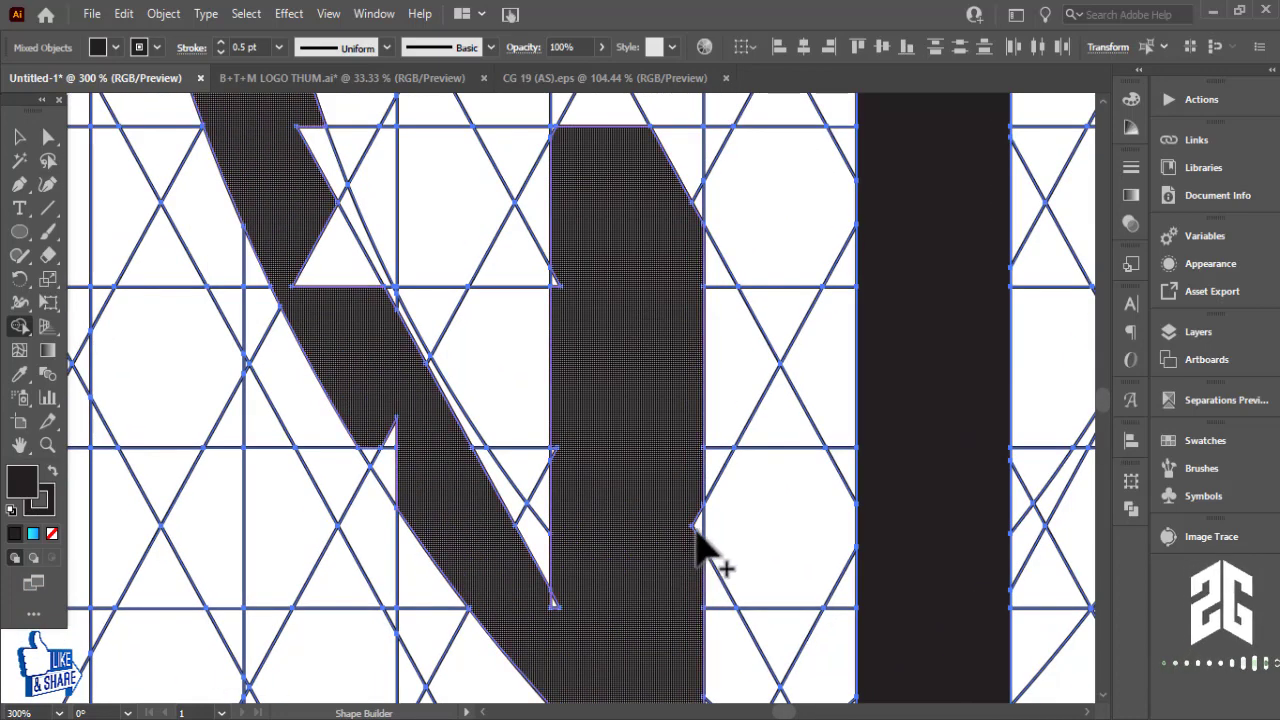
pyautogui.moveTo(646, 580); pyautogui.dragTo(716, 540)
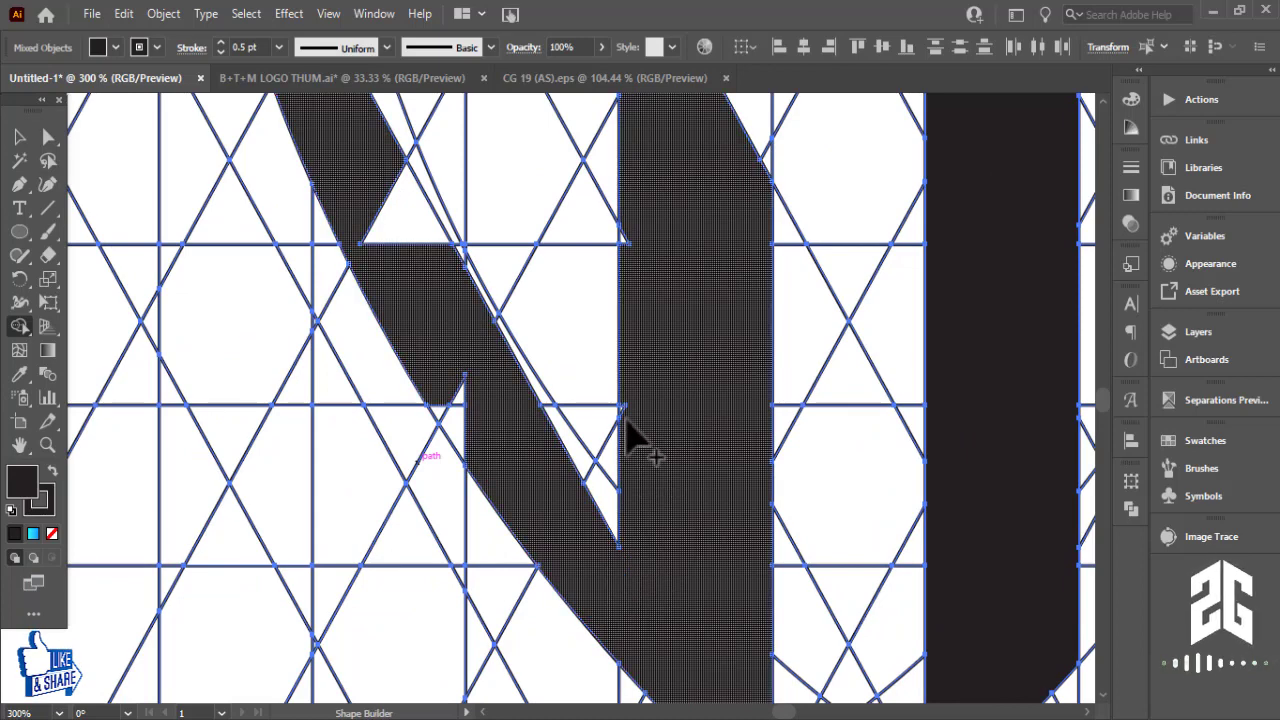
# Fill the small sliver and triangle beside the curved dark band
pyautogui.moveTo(497, 444); pyautogui.dragTo(737, 434)
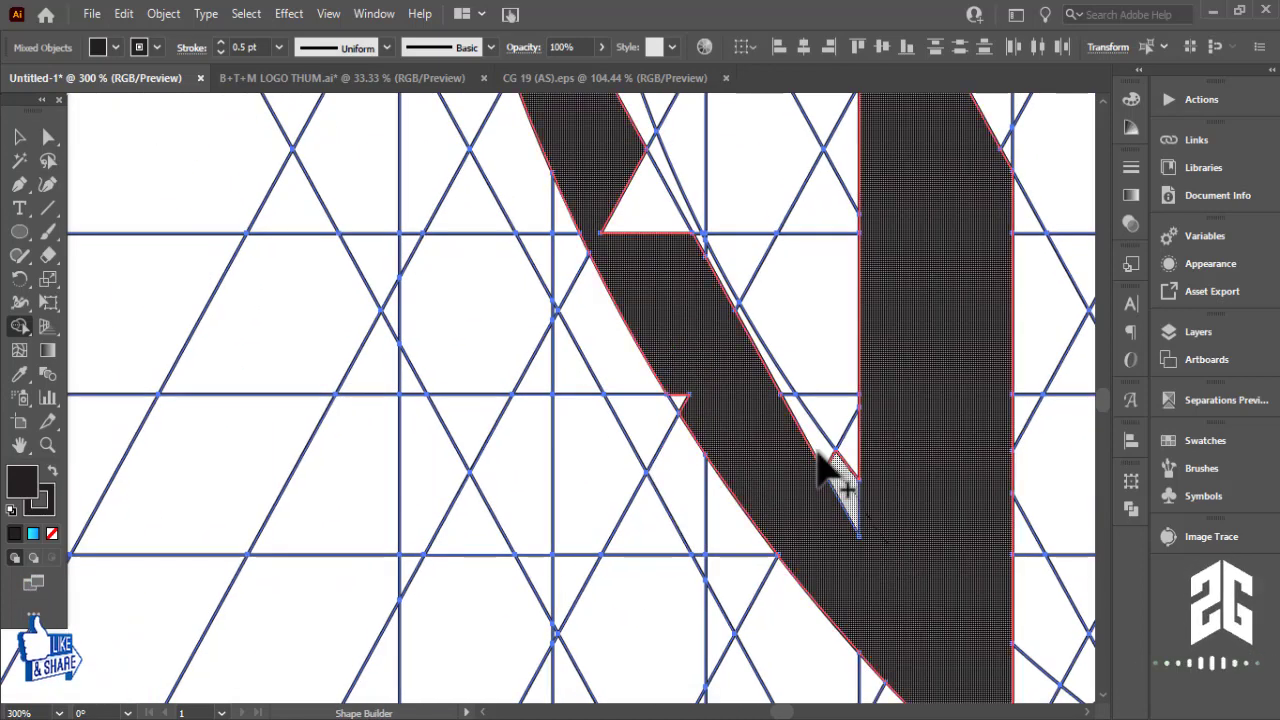
pyautogui.click(718, 283)
pyautogui.moveTo(677, 470); pyautogui.dragTo(714, 480)
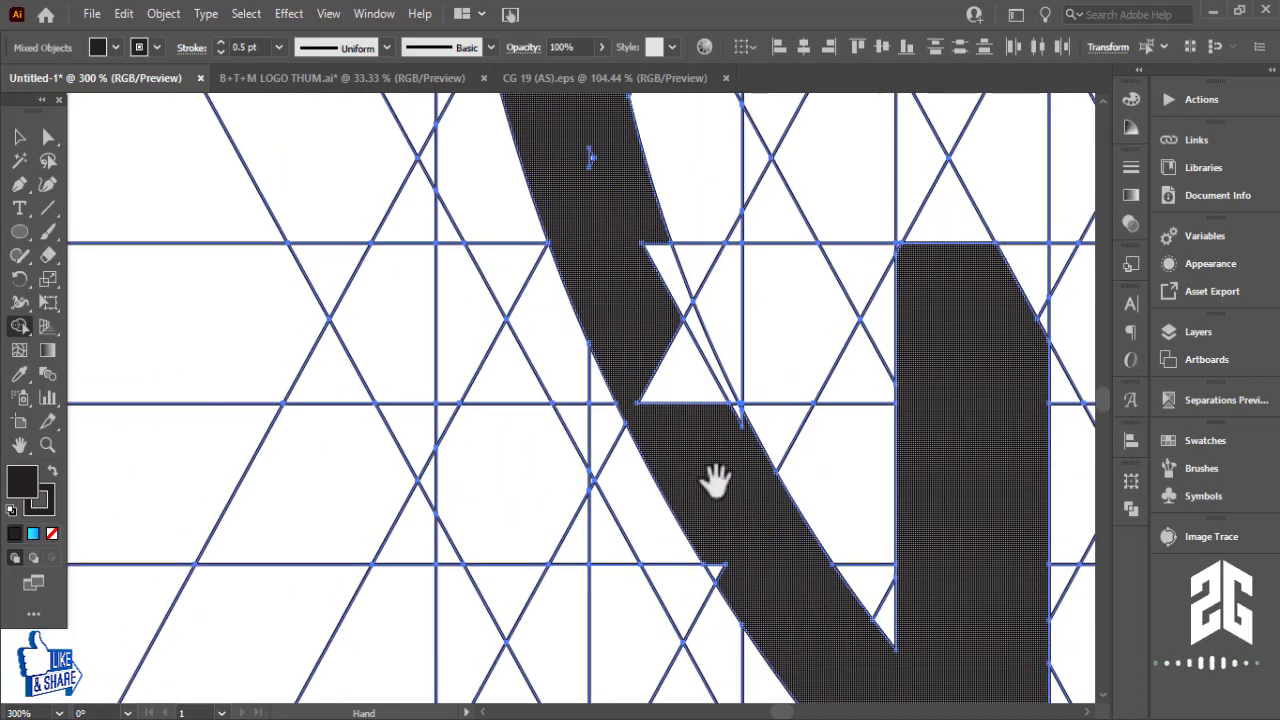
pyautogui.moveTo(663, 357); pyautogui.dragTo(674, 314)
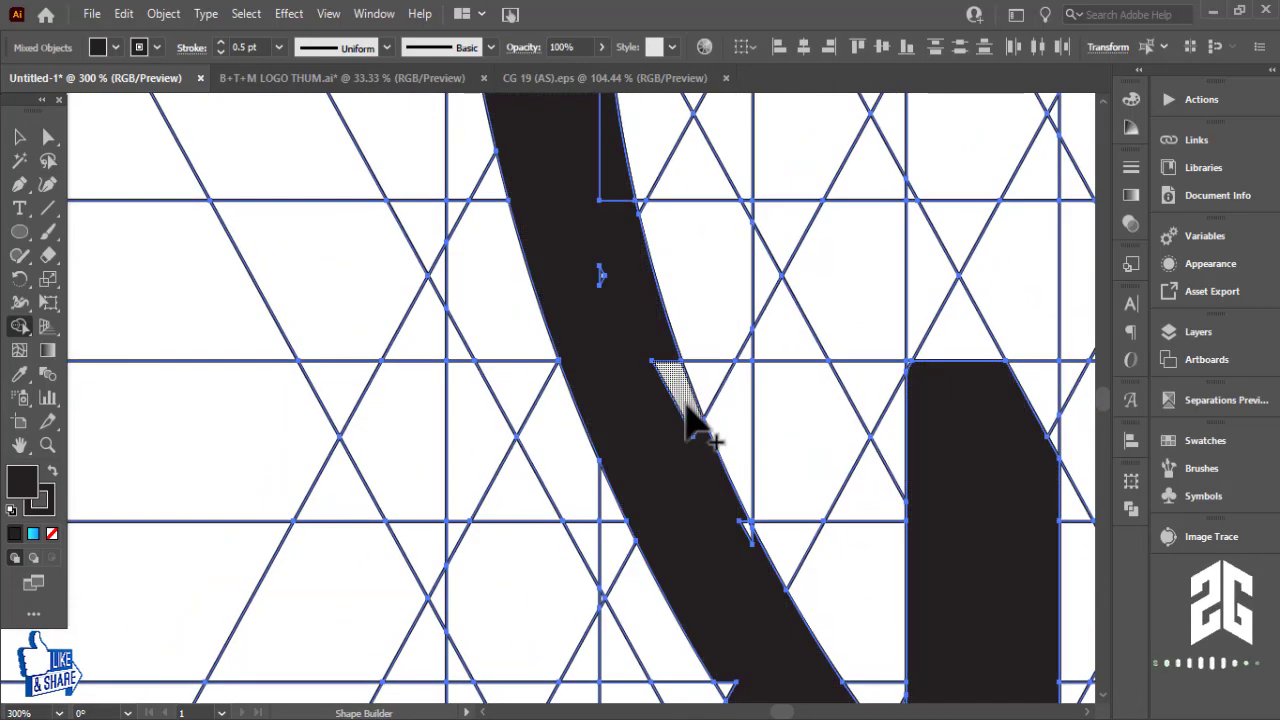
pyautogui.click(700, 428)
pyautogui.moveTo(620, 265); pyautogui.dragTo(657, 414)
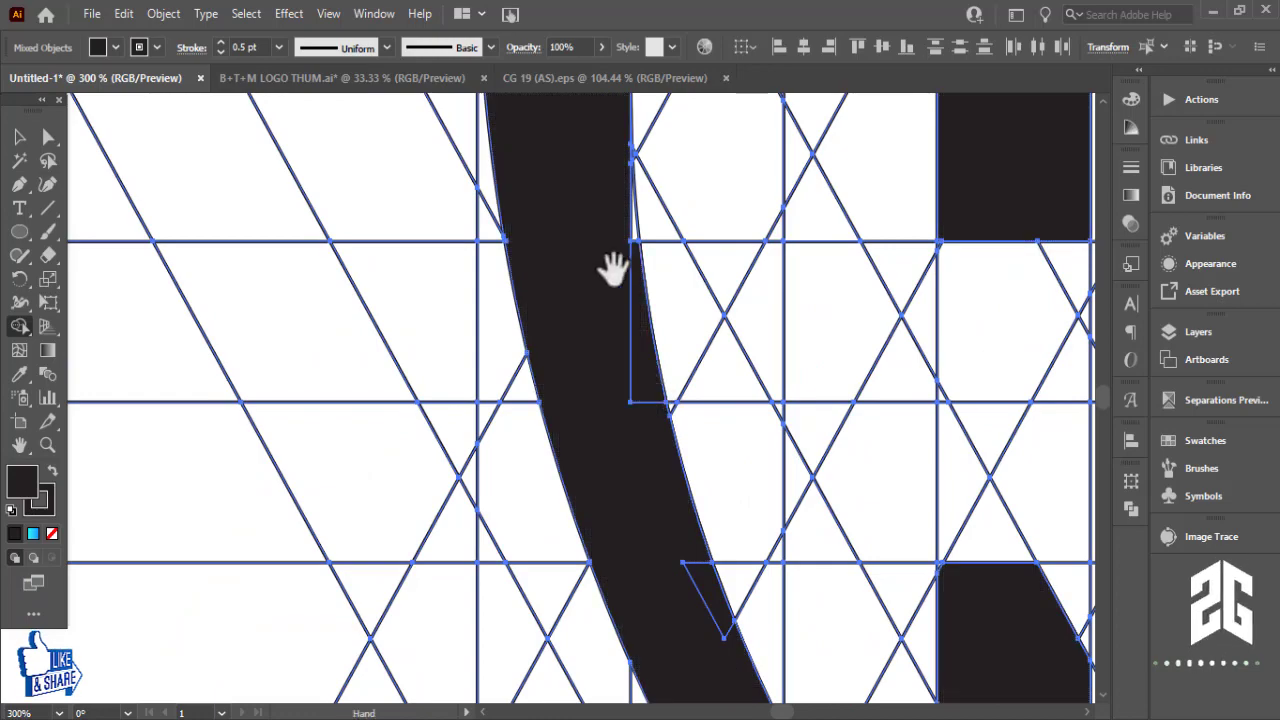
pyautogui.moveTo(609, 266); pyautogui.dragTo(657, 415)
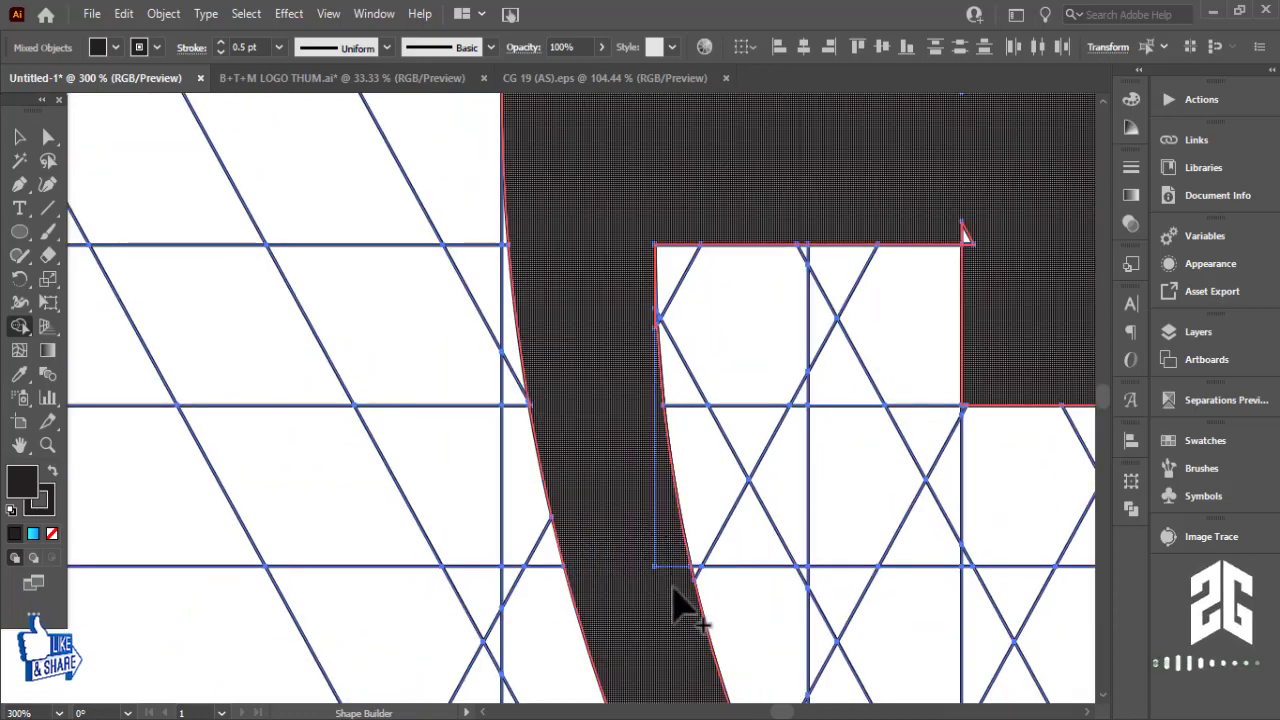
pyautogui.moveTo(633, 284); pyautogui.dragTo(623, 463)
# Pan along the diagonal band to the letter's top corner and down to the lower bar
pyautogui.moveTo(615, 570)
pyautogui.mouseDown()
pyautogui.moveTo(529, 257)
pyautogui.moveTo(557, 370)
pyautogui.mouseUp()
pyautogui.moveTo(617, 530); pyautogui.dragTo(598, 403)
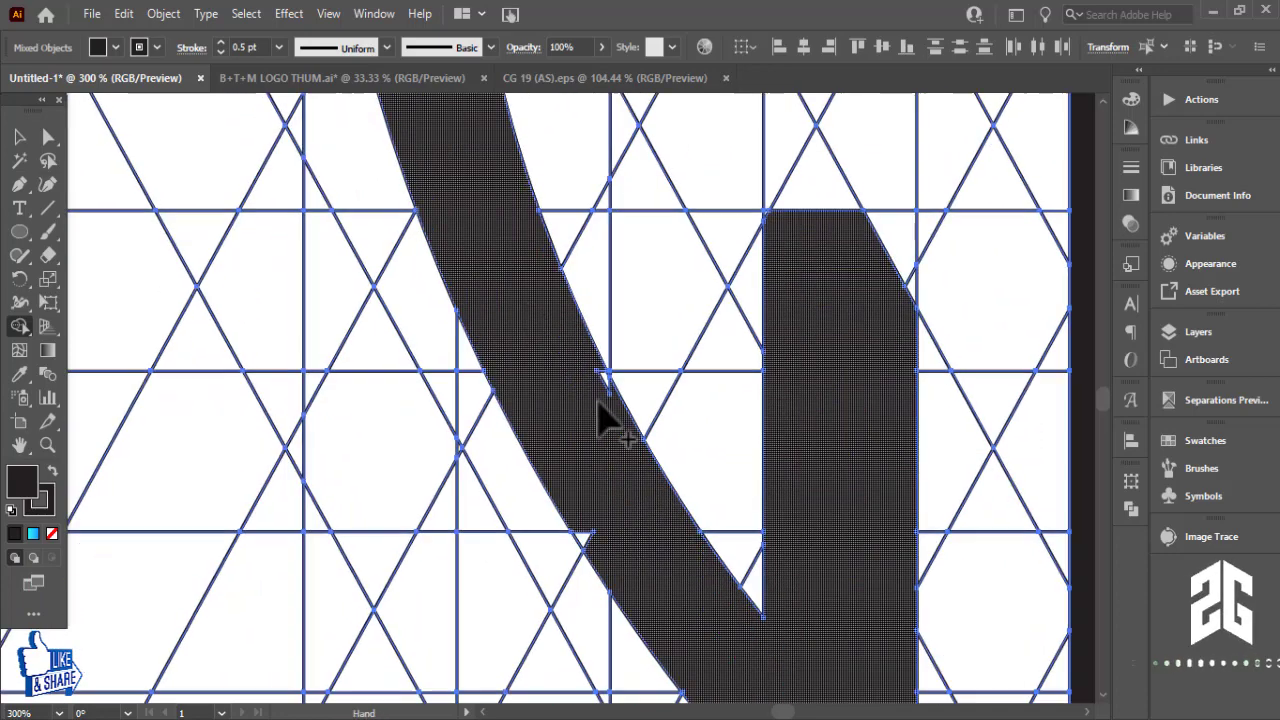
pyautogui.moveTo(615, 462); pyautogui.dragTo(613, 415)
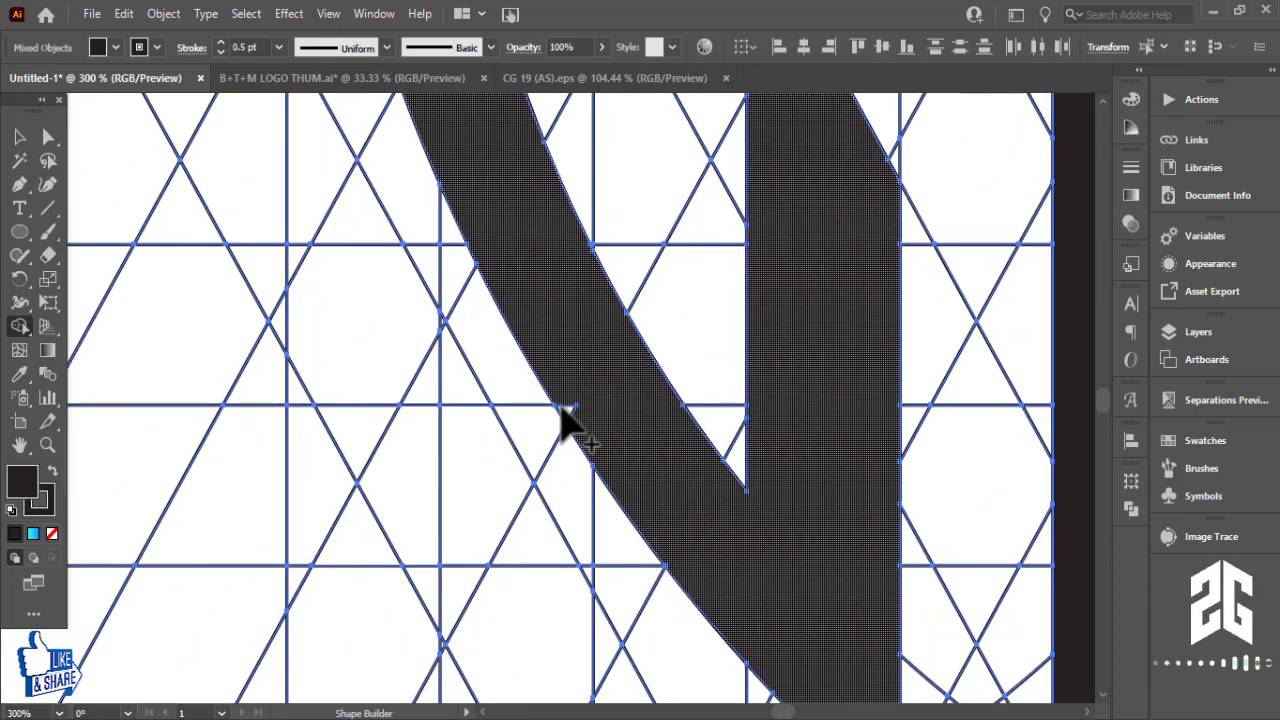
pyautogui.moveTo(823, 614); pyautogui.dragTo(731, 280)
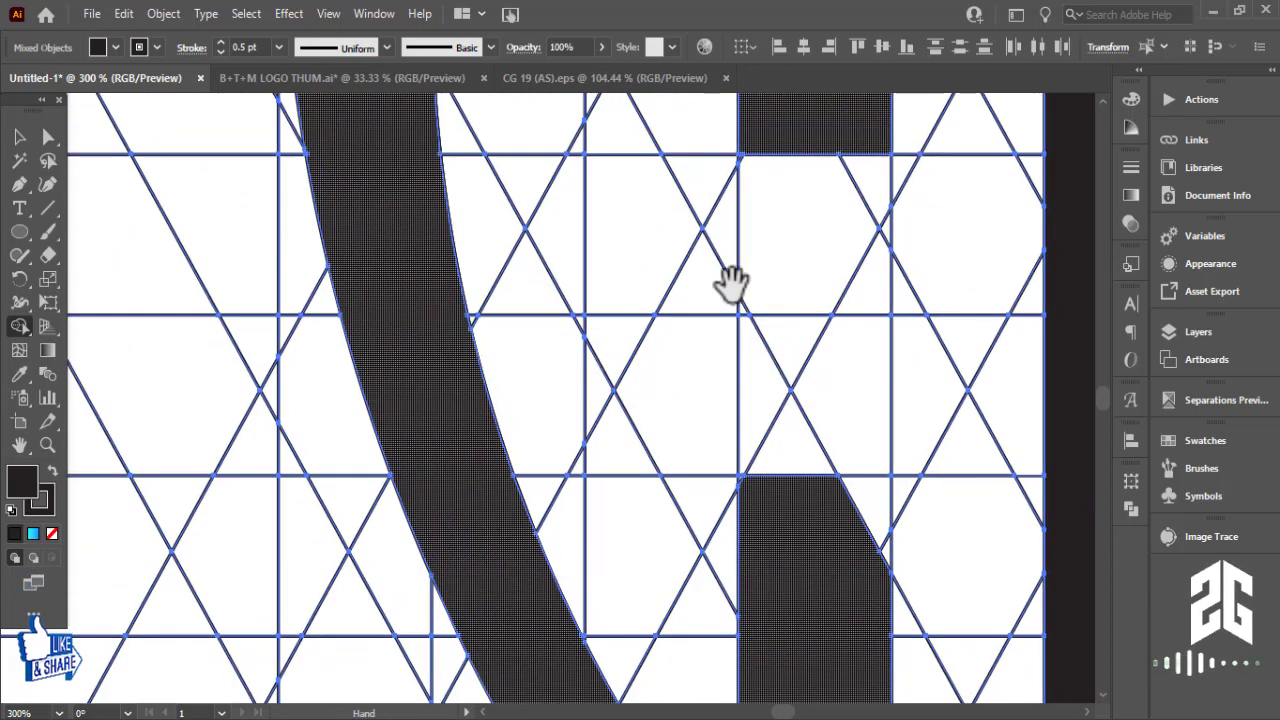
pyautogui.moveTo(605, 540); pyautogui.dragTo(609, 243)
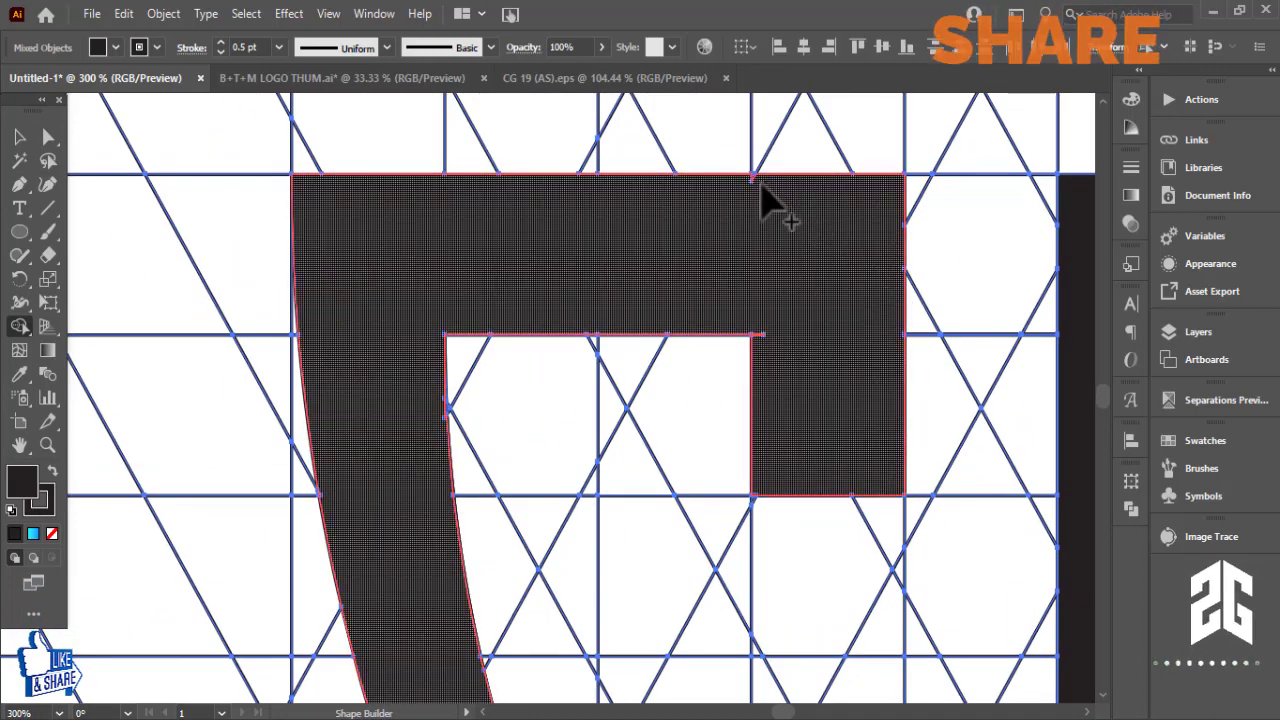
pyautogui.moveTo(763, 377); pyautogui.dragTo(716, 226)
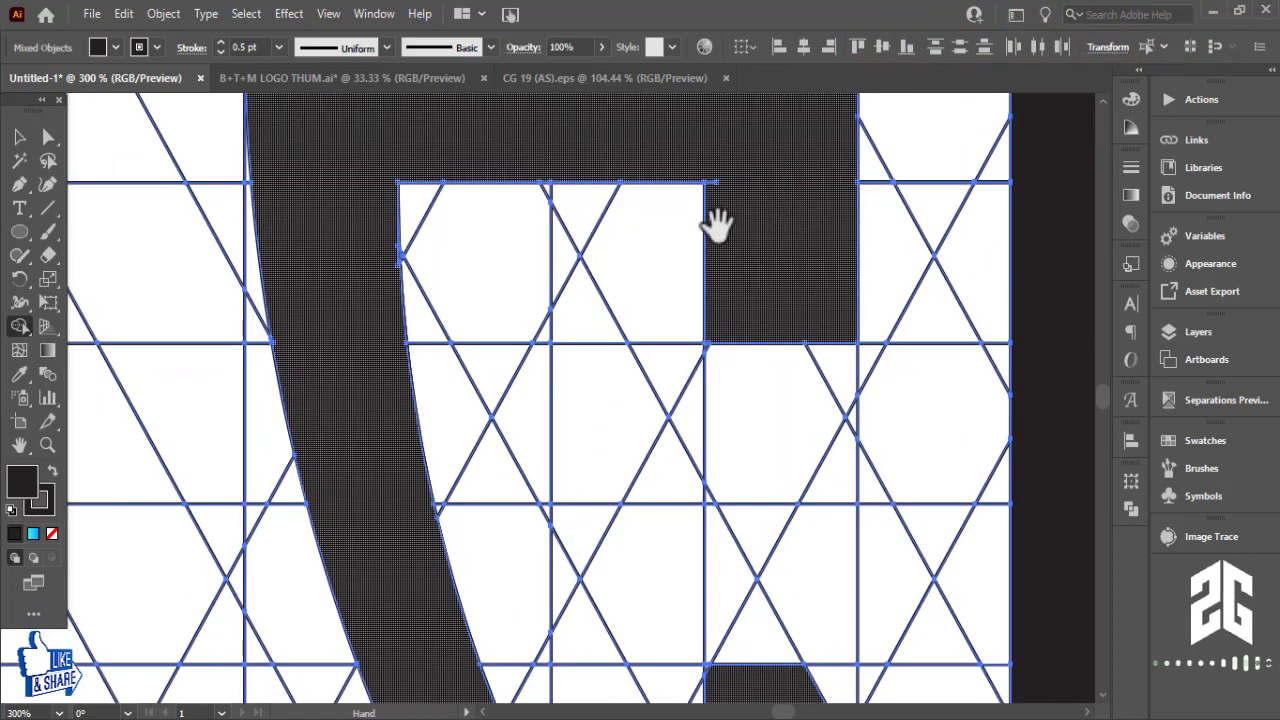
pyautogui.moveTo(723, 277); pyautogui.dragTo(743, 480)
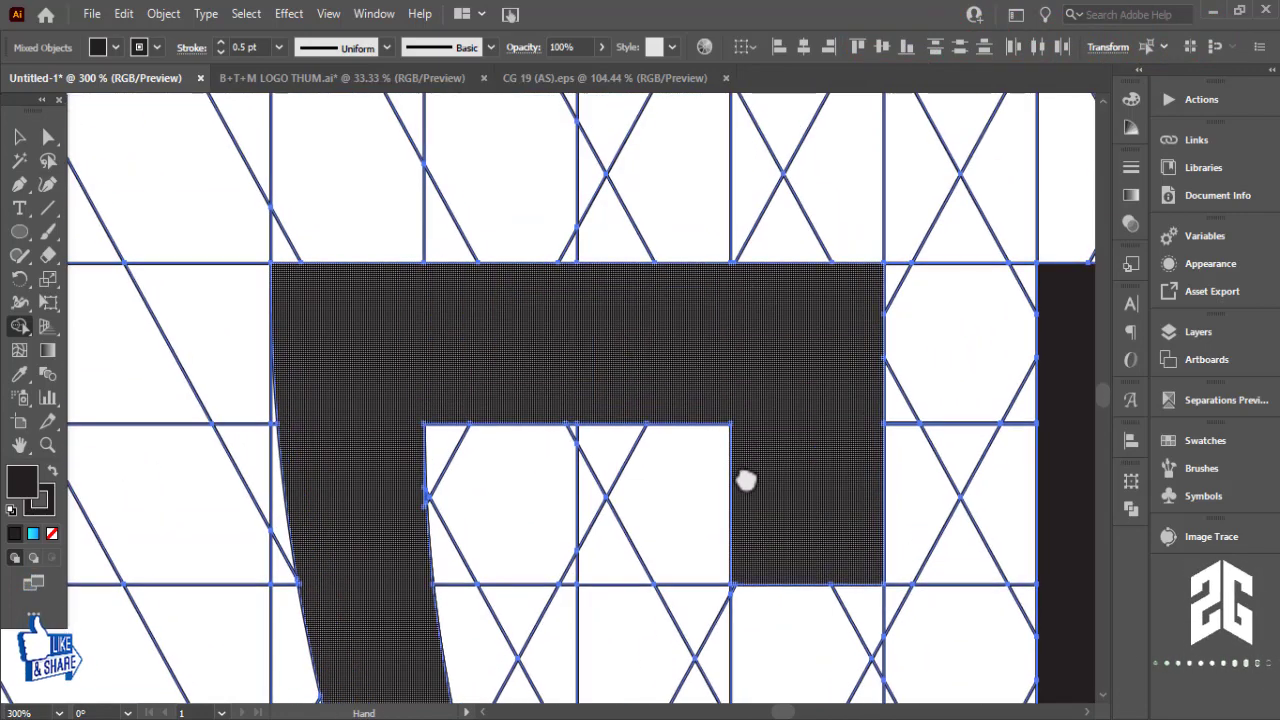
pyautogui.scroll(-5, 771, 486)
pyautogui.scroll(-6, 792, 443)
pyautogui.moveTo(792, 443); pyautogui.dragTo(770, 708)
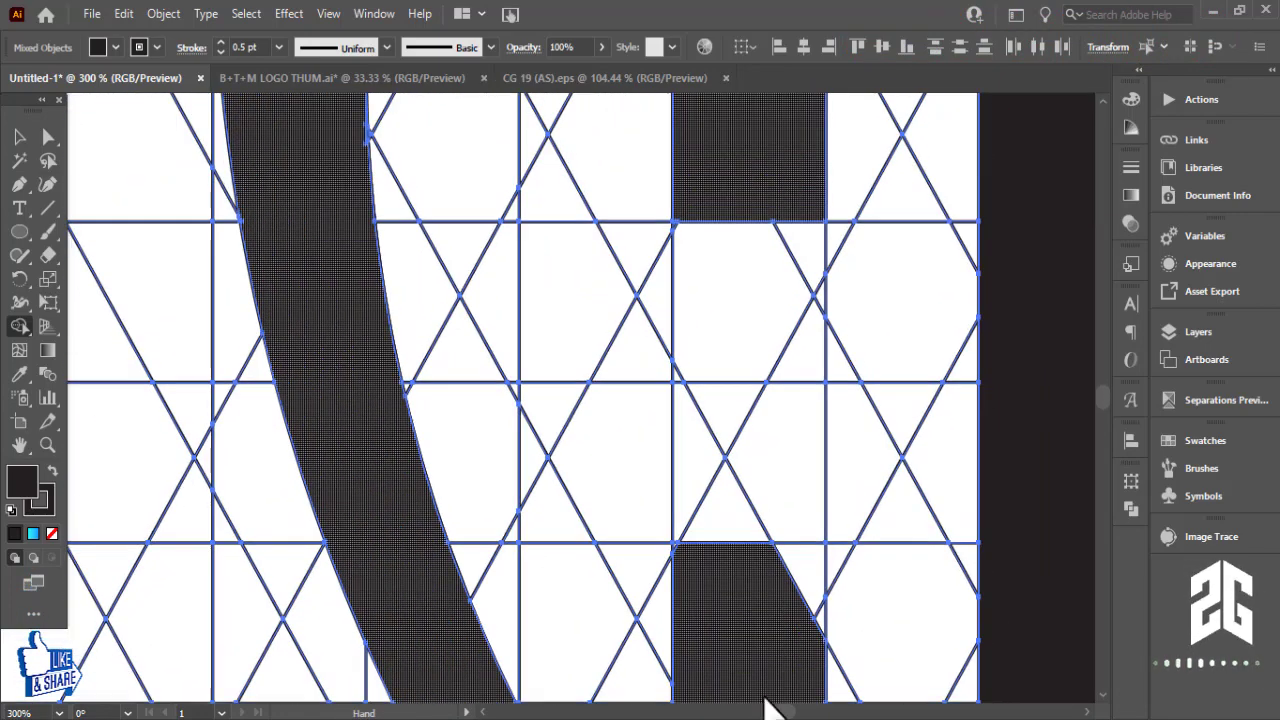
pyautogui.scroll(-5, 772, 635)
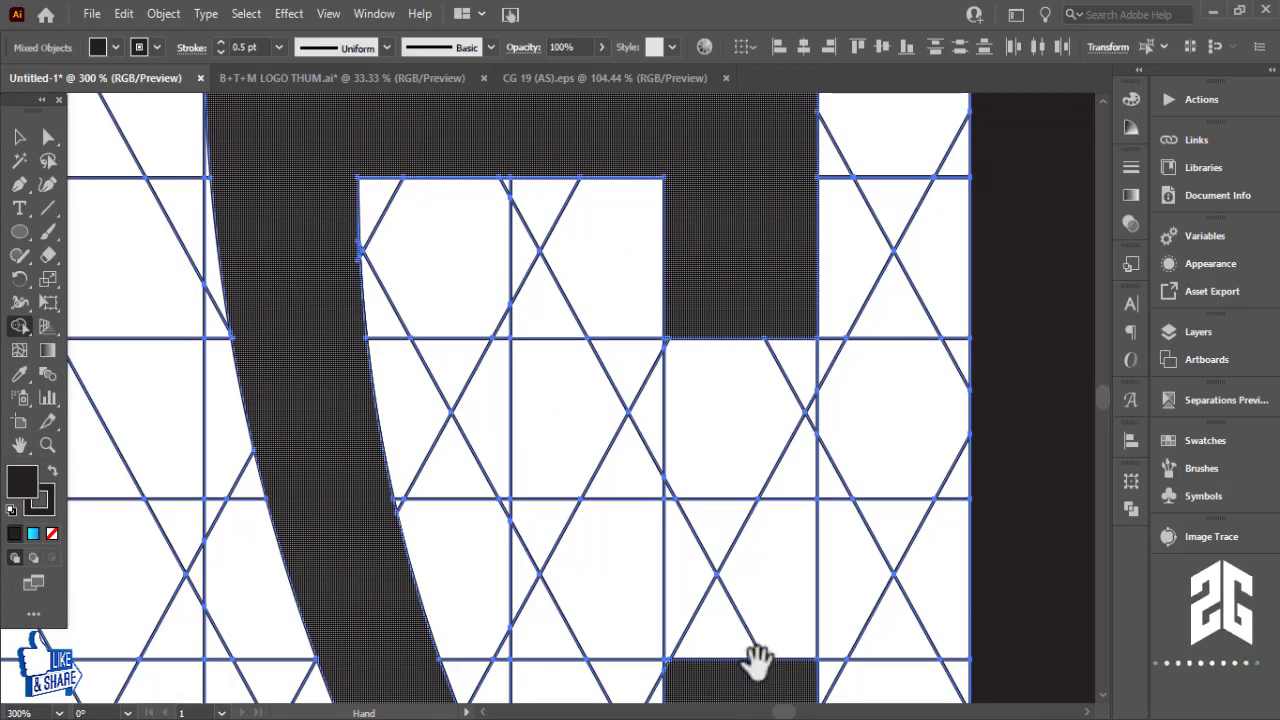
pyautogui.scroll(-4, 757, 660)
# Merge the cells beside the bar into the vertical stem, undoing two unwanted fills left of it
pyautogui.moveTo(800, 595); pyautogui.dragTo(621, 398)
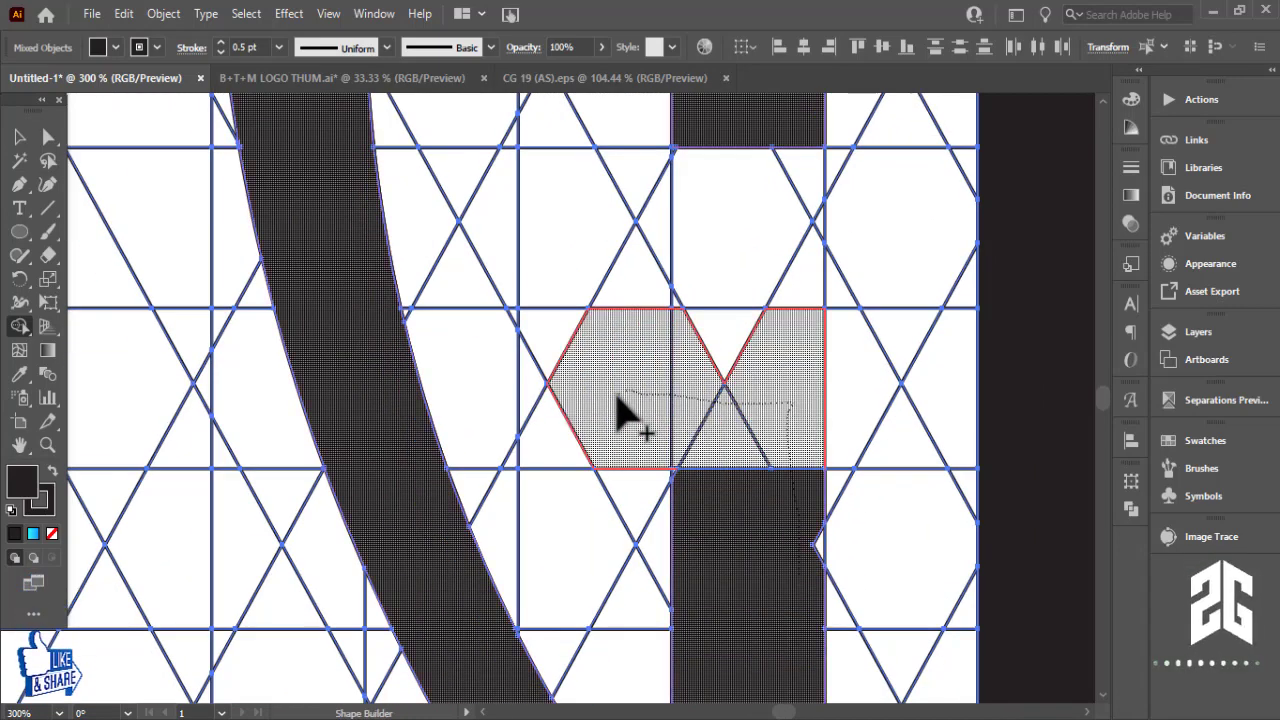
pyautogui.moveTo(760, 481); pyautogui.dragTo(760, 470)
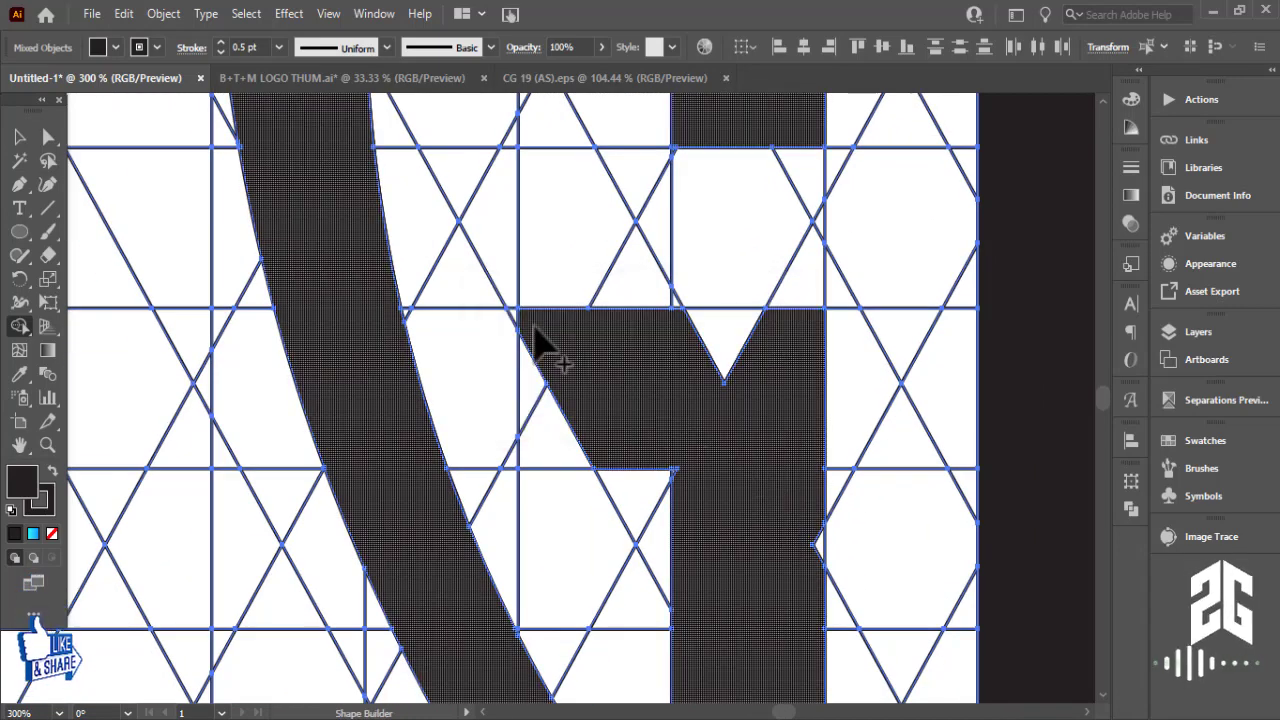
pyautogui.moveTo(517, 325); pyautogui.dragTo(566, 352)
pyautogui.hotkey('ctrl', 'z')
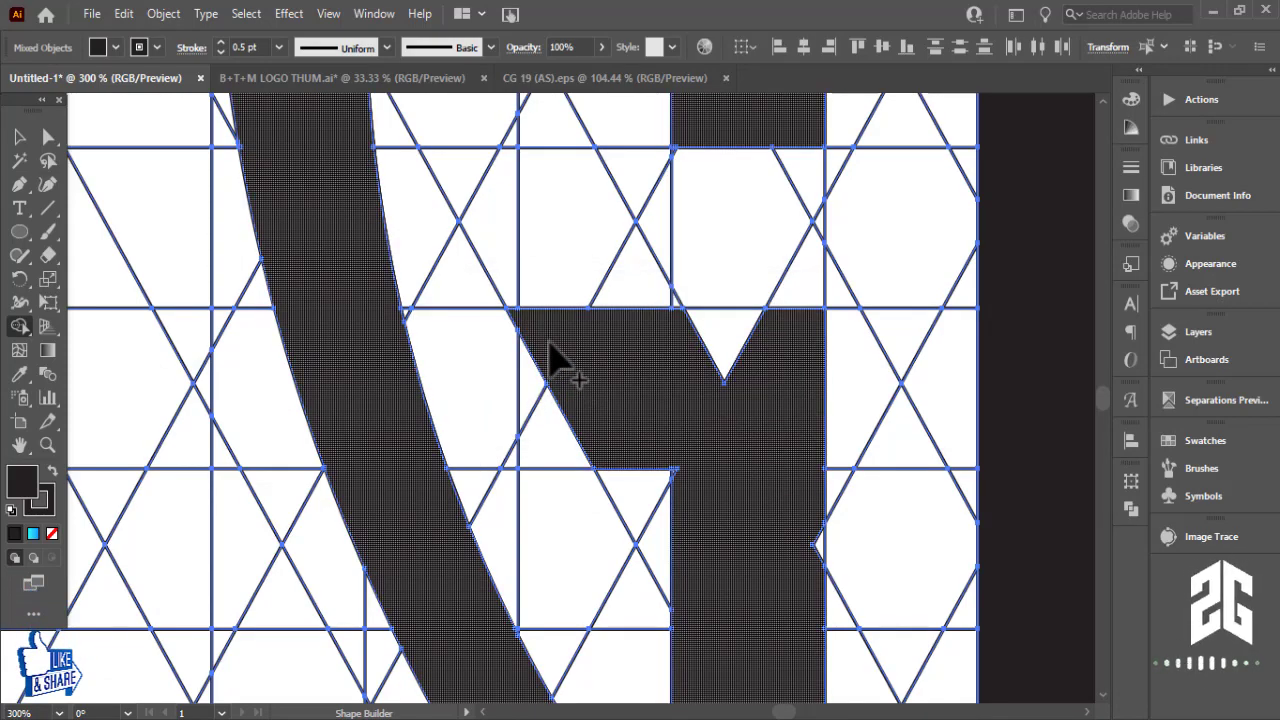
pyautogui.moveTo(549, 434); pyautogui.dragTo(672, 450)
pyautogui.hotkey('ctrl', 'z')
# Fill the V notch at the top, then pan and zoom out to review the whole GM monogram
pyautogui.click(707, 342)
pyautogui.moveTo(760, 586)
pyautogui.mouseDown()
pyautogui.moveTo(768, 322)
pyautogui.moveTo(714, 400)
pyautogui.mouseUp()
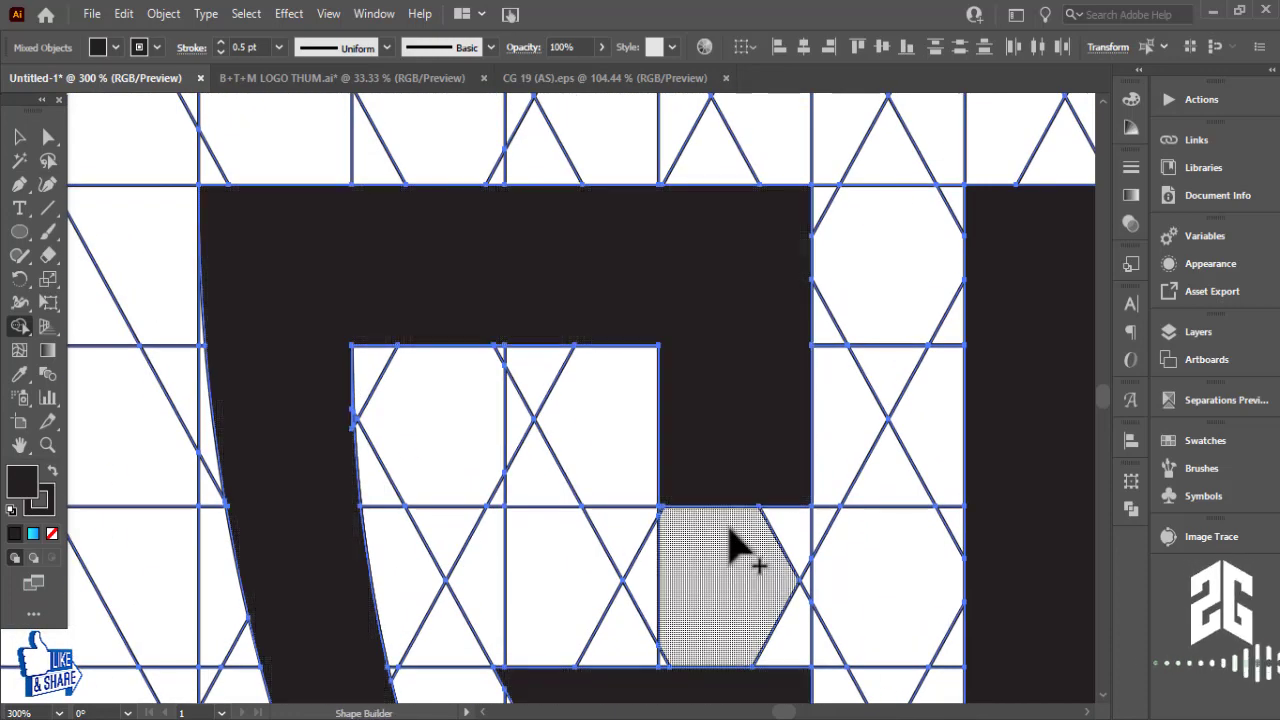
pyautogui.scroll(1, 737, 543)
pyautogui.moveTo(1020, 394)
pyautogui.mouseDown()
pyautogui.moveTo(600, 380)
pyautogui.moveTo(737, 586)
pyautogui.moveTo(763, 517)
pyautogui.moveTo(746, 477)
pyautogui.moveTo(880, 348)
pyautogui.moveTo(947, 384)
pyautogui.mouseUp()
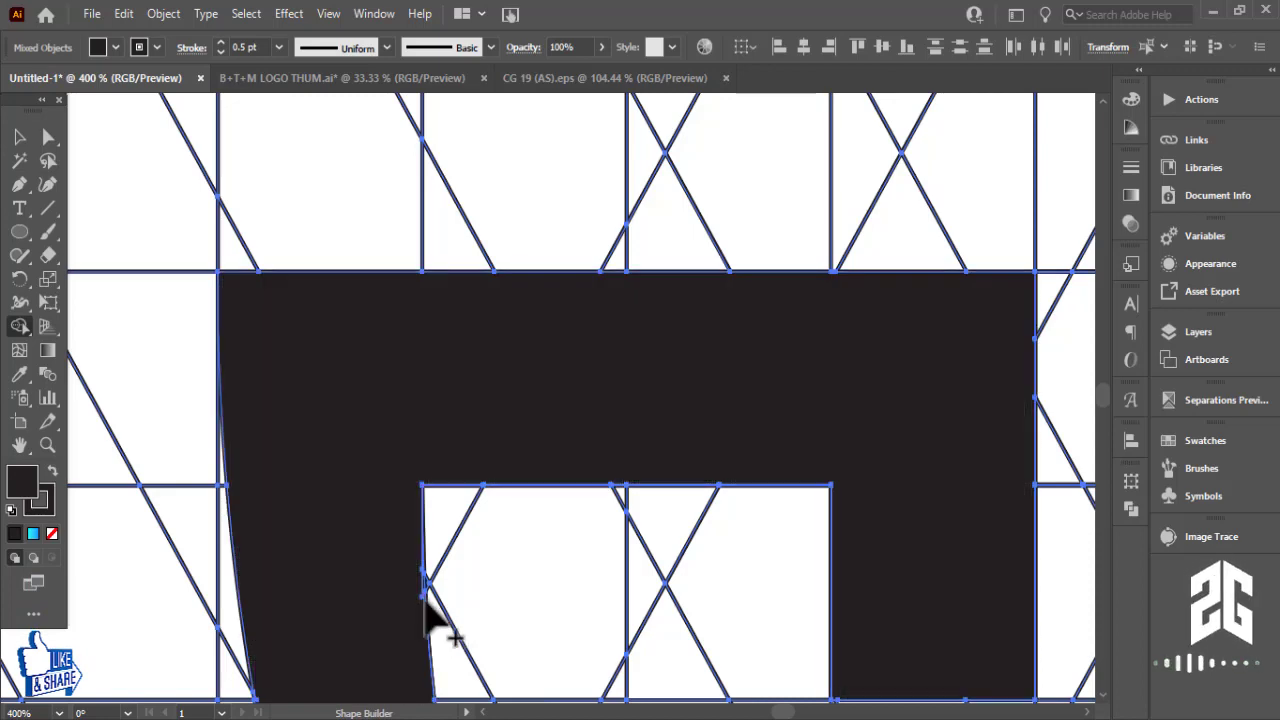
pyautogui.moveTo(437, 590); pyautogui.dragTo(562, 472)
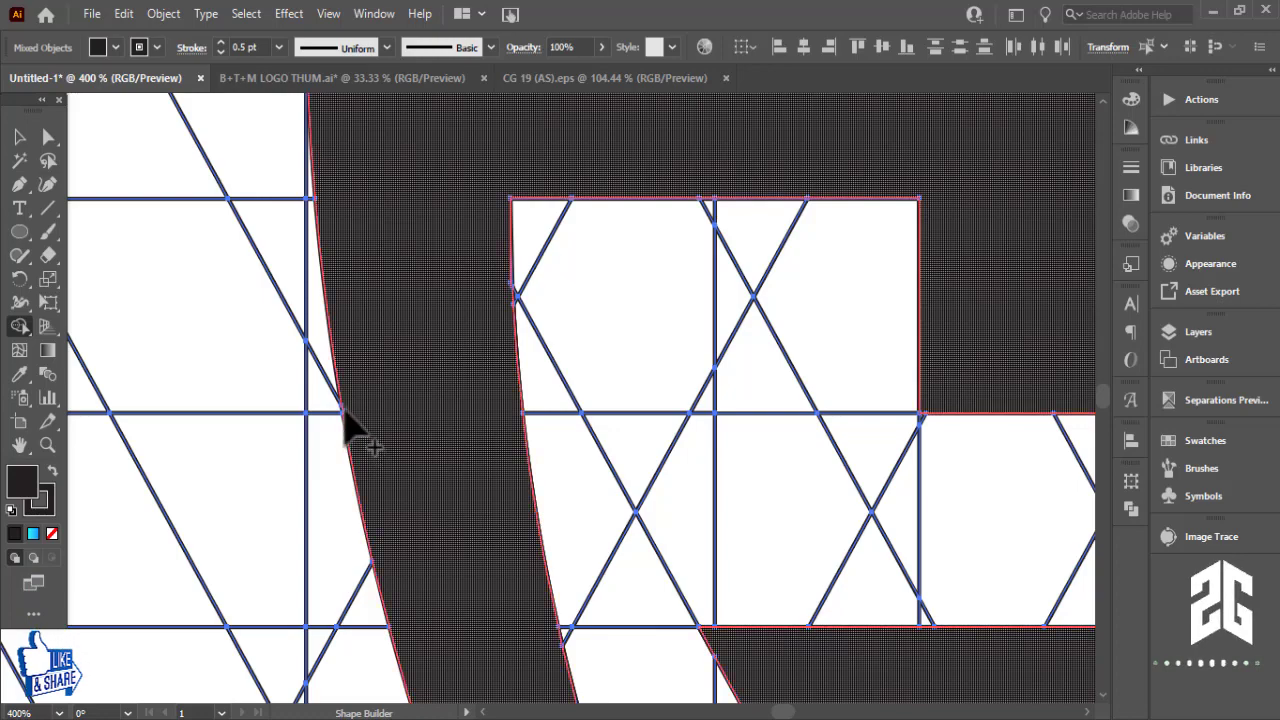
pyautogui.moveTo(400, 457)
pyautogui.mouseDown()
pyautogui.moveTo(408, 217)
pyautogui.moveTo(463, 240)
pyautogui.moveTo(588, 407)
pyautogui.moveTo(731, 314)
pyautogui.moveTo(626, 451)
pyautogui.moveTo(812, 305)
pyautogui.moveTo(829, 314)
pyautogui.moveTo(694, 463)
pyautogui.moveTo(940, 414)
pyautogui.moveTo(840, 451)
pyautogui.moveTo(837, 523)
pyautogui.moveTo(818, 527)
pyautogui.mouseUp()
pyautogui.moveTo(870, 287)
pyautogui.mouseDown()
pyautogui.moveTo(634, 471)
pyautogui.moveTo(697, 346)
pyautogui.mouseUp()
pyautogui.scroll(-2, 811, 491)
pyautogui.scroll(-1, 789, 466)
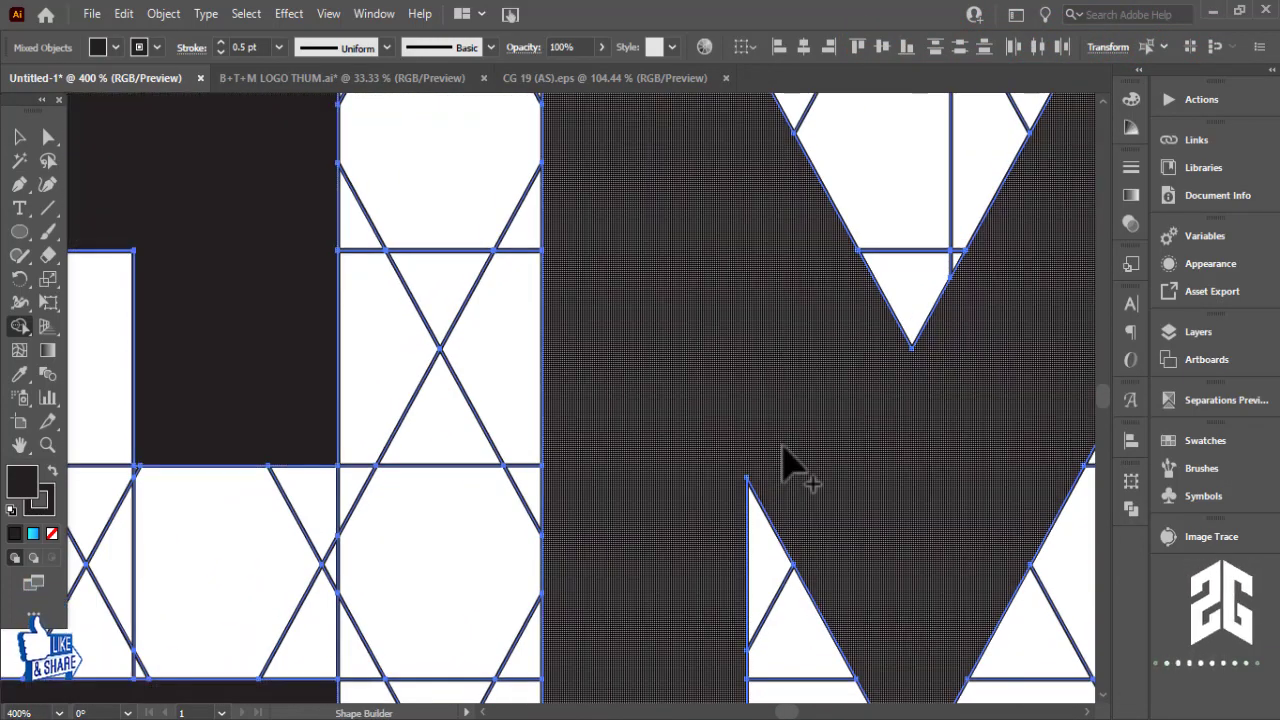
pyautogui.scroll(-1, 791, 466)
pyautogui.scroll(-1, 785, 460)
pyautogui.scroll(-1, 785, 460)
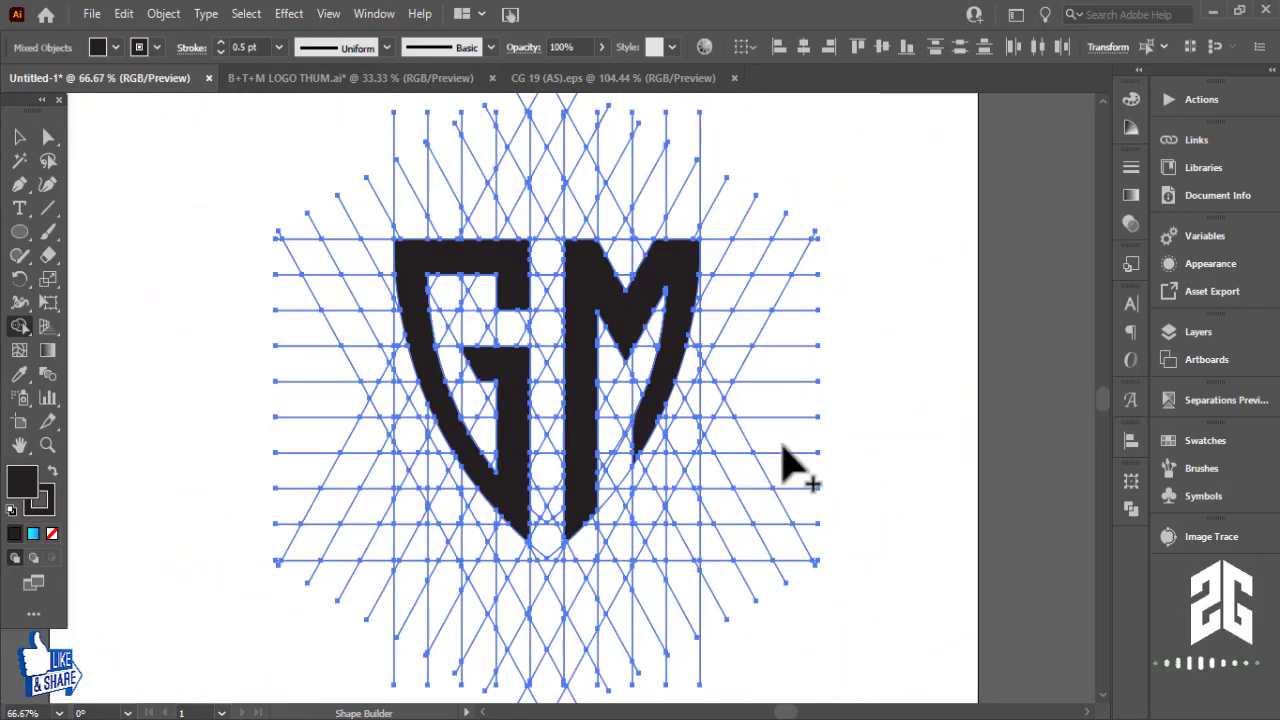
# With the Selection tool, drag the black G and M shapes left off the construction grid, then deselect
pyautogui.click(19, 137)
pyautogui.click(236, 254)
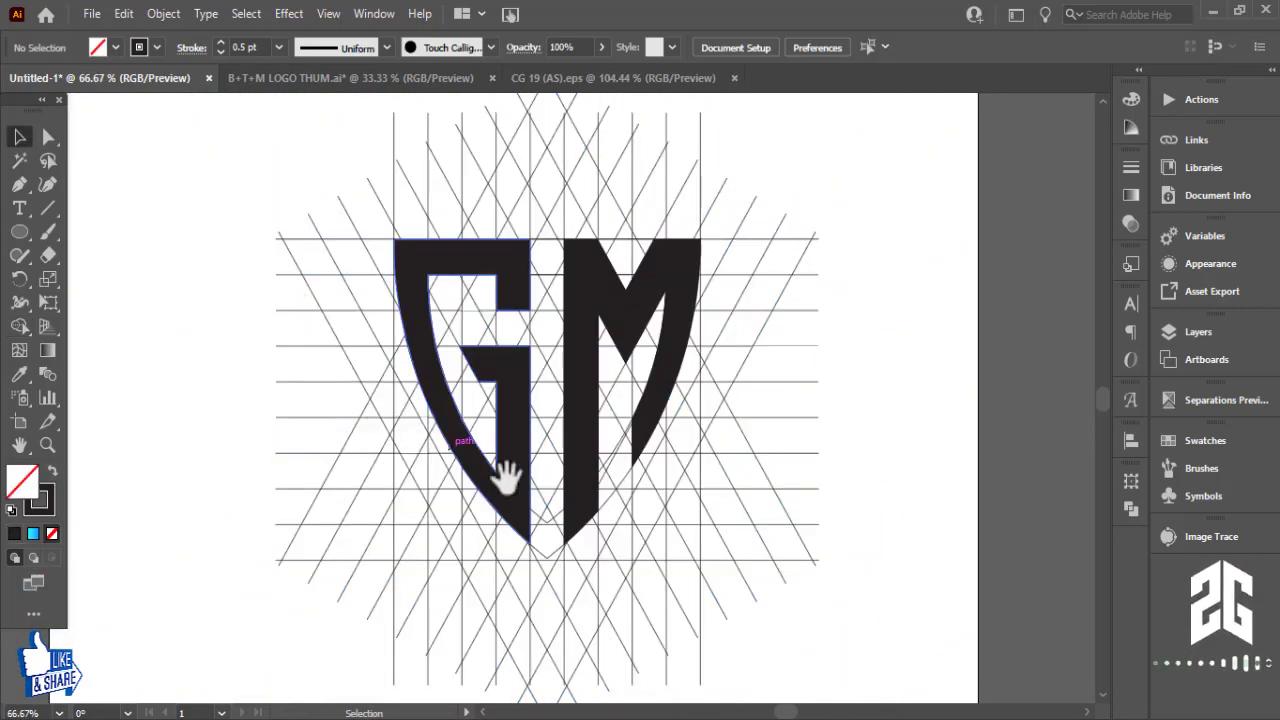
pyautogui.moveTo(505, 478); pyautogui.dragTo(763, 511)
pyautogui.rightClick(764, 518)
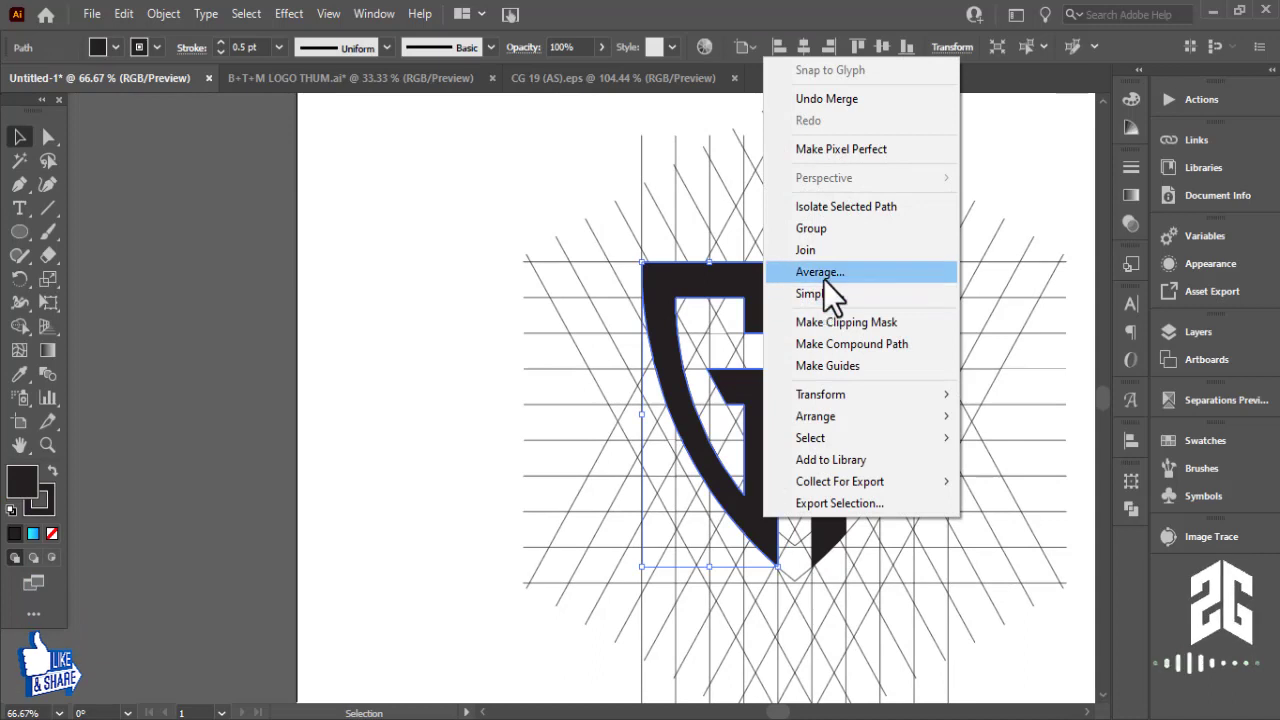
pyautogui.click(582, 200)
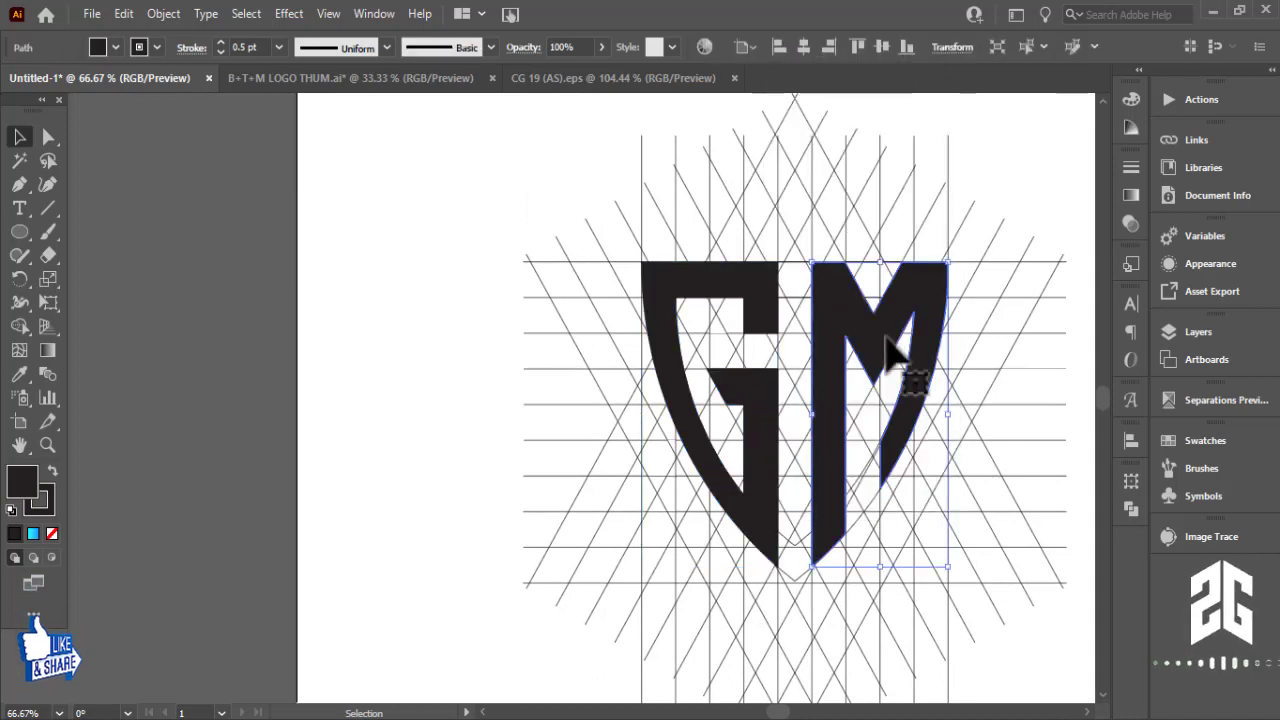
pyautogui.rightClick(893, 350)
pyautogui.click(434, 343)
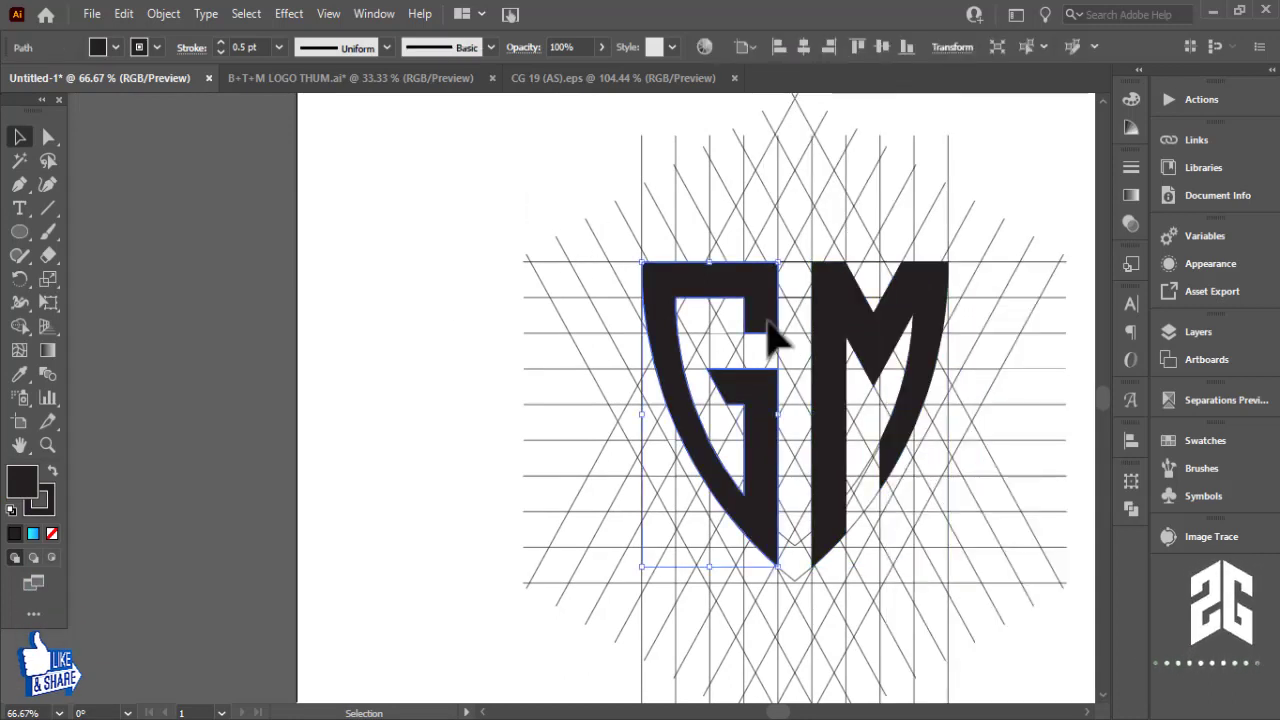
pyautogui.click(832, 330)
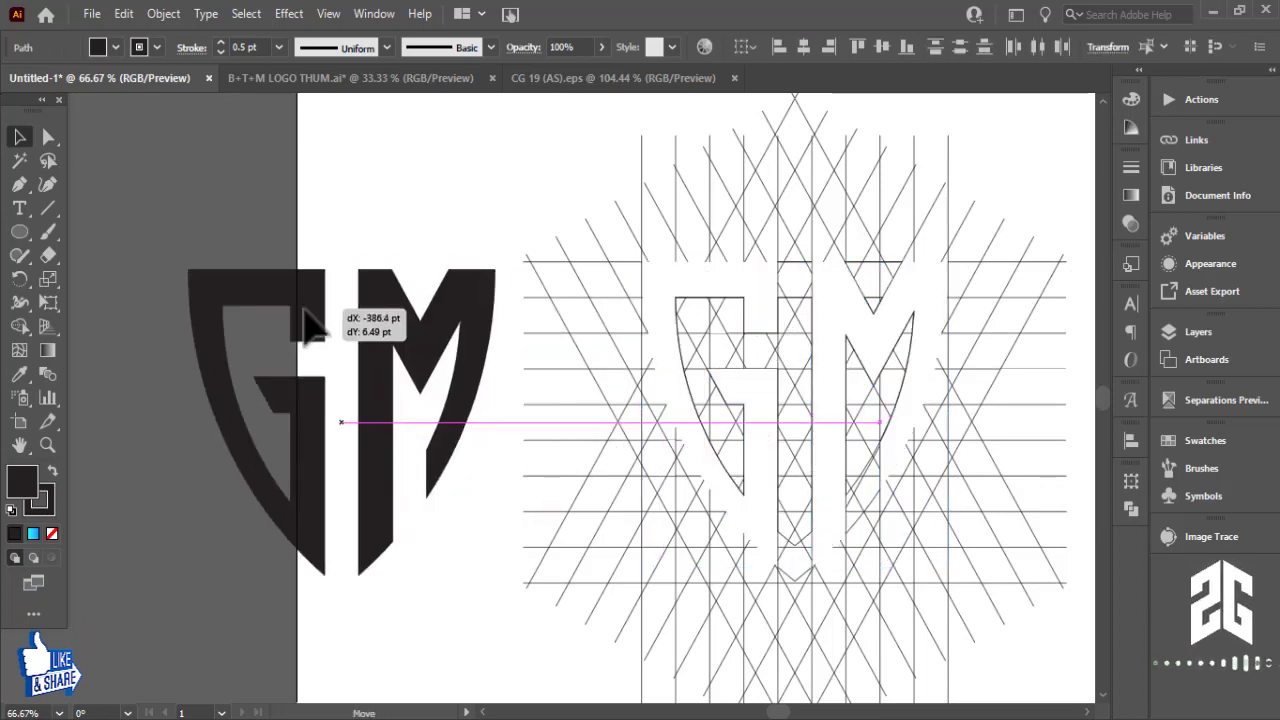
pyautogui.moveTo(765, 320); pyautogui.dragTo(205, 316)
pyautogui.click(478, 187)
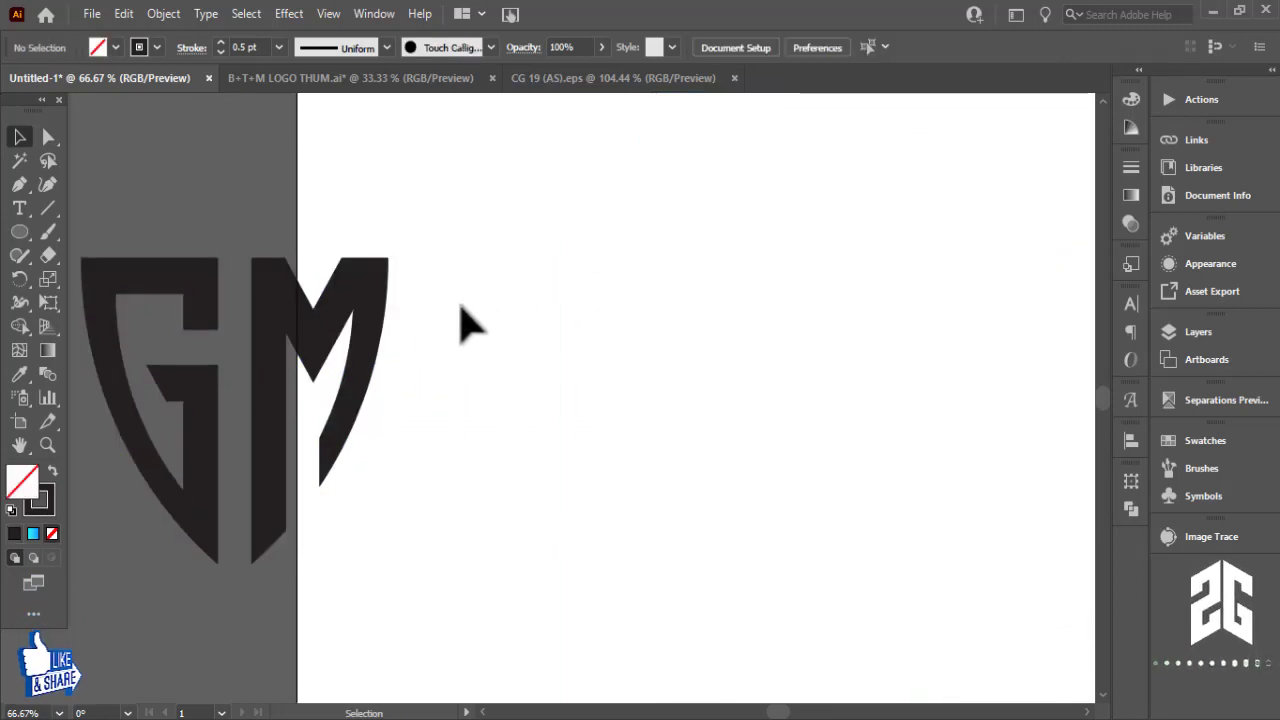
# Move the GM logo to the artboard centre and enlarge it from its corner
pyautogui.moveTo(177, 457); pyautogui.dragTo(634, 440)
pyautogui.press('a')
pyautogui.hotkey('ctrl', '-')
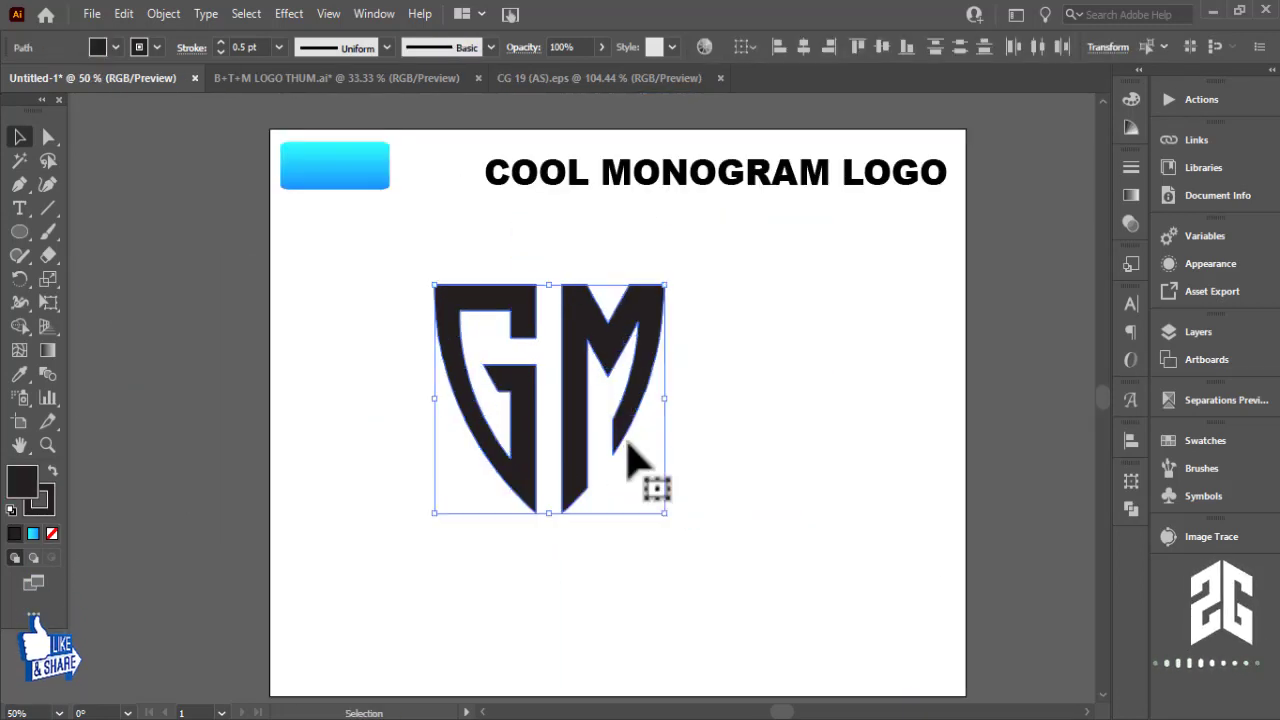
pyautogui.moveTo(951, 549); pyautogui.dragTo(1006, 520)
pyautogui.press('v')
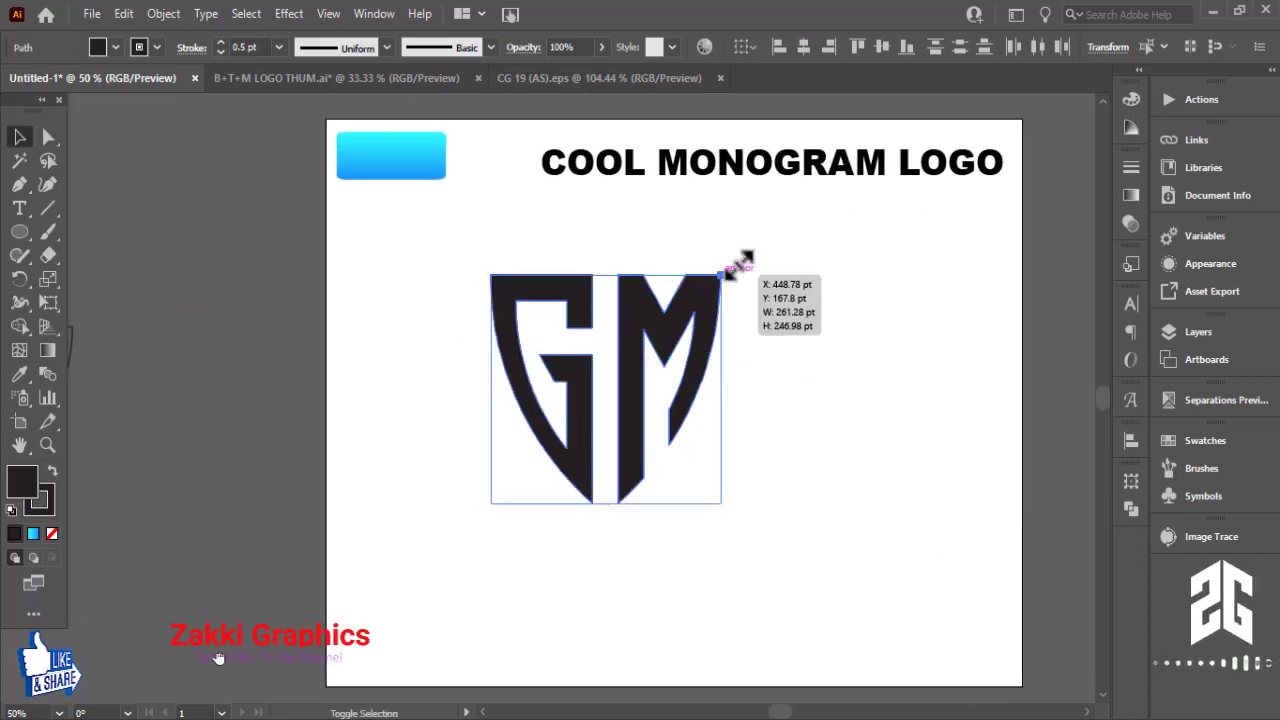
pyautogui.moveTo(722, 280); pyautogui.dragTo(785, 218)
pyautogui.moveTo(714, 329)
pyautogui.mouseDown()
pyautogui.moveTo(790, 408)
pyautogui.moveTo(789, 392)
pyautogui.mouseUp()
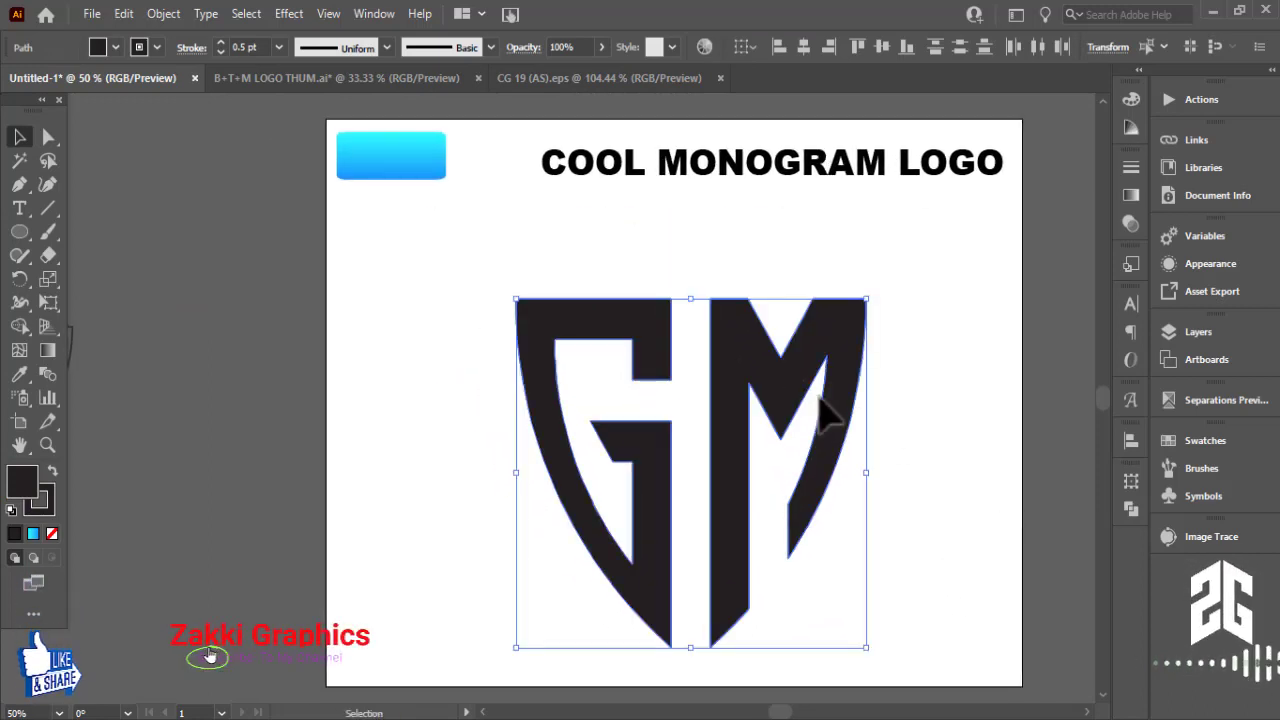
# Set the logo's stroke weight to 11 pt
pyautogui.click(228, 47)
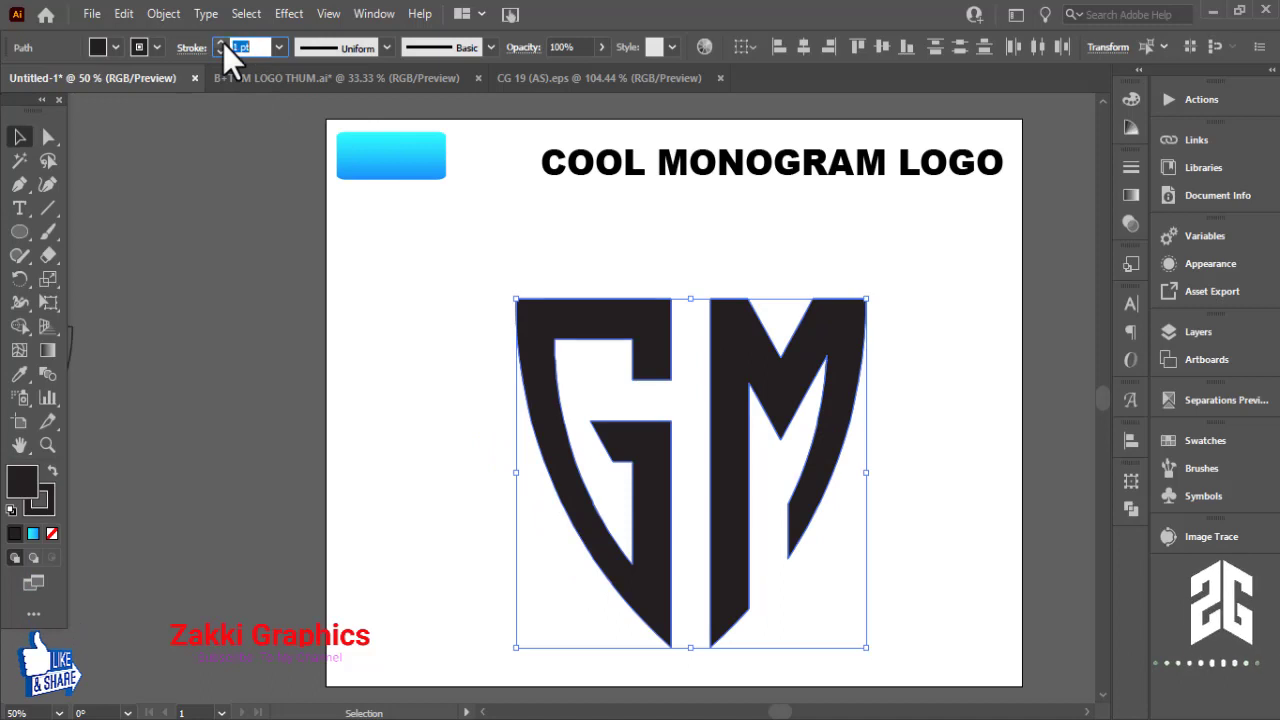
pyautogui.press('Up')
pyautogui.press('Up')
pyautogui.press('Up')
pyautogui.press('Up')
pyautogui.press('Up')
pyautogui.press('Up')
pyautogui.press('Up')
pyautogui.press('Up')
pyautogui.press('Up')
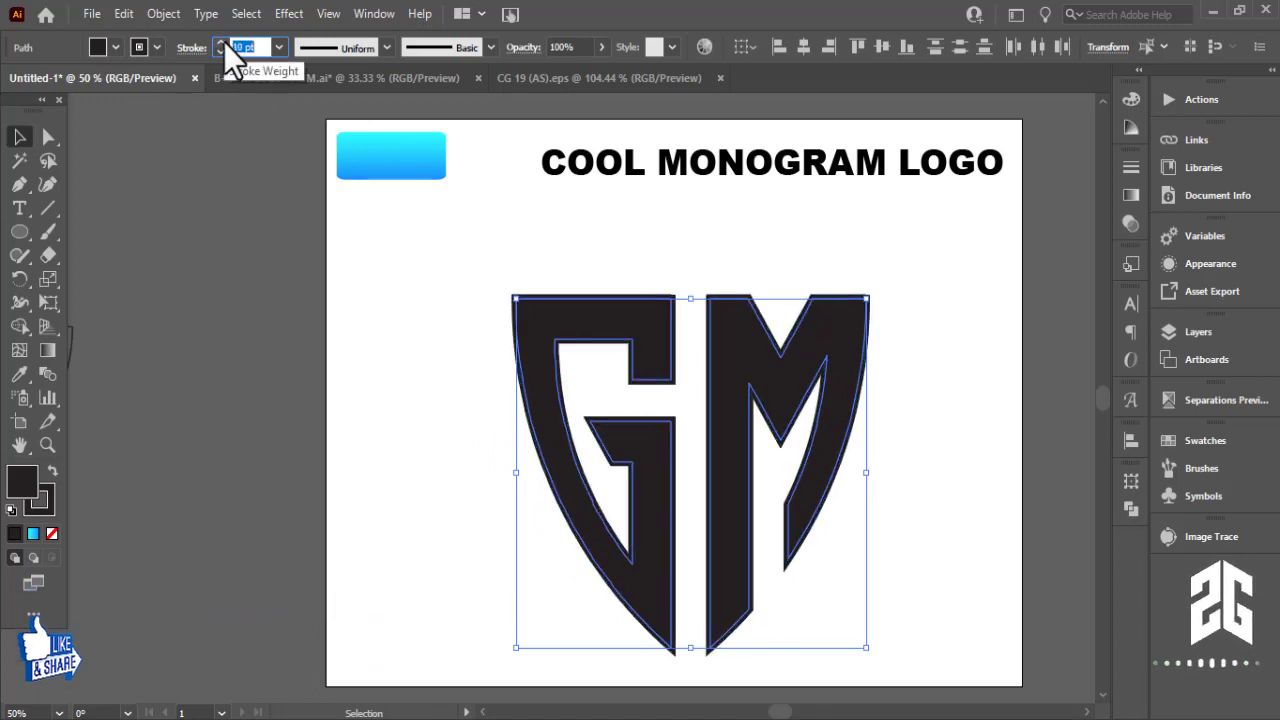
pyautogui.press('Up')
pyautogui.press('Up')
pyautogui.press('Down')
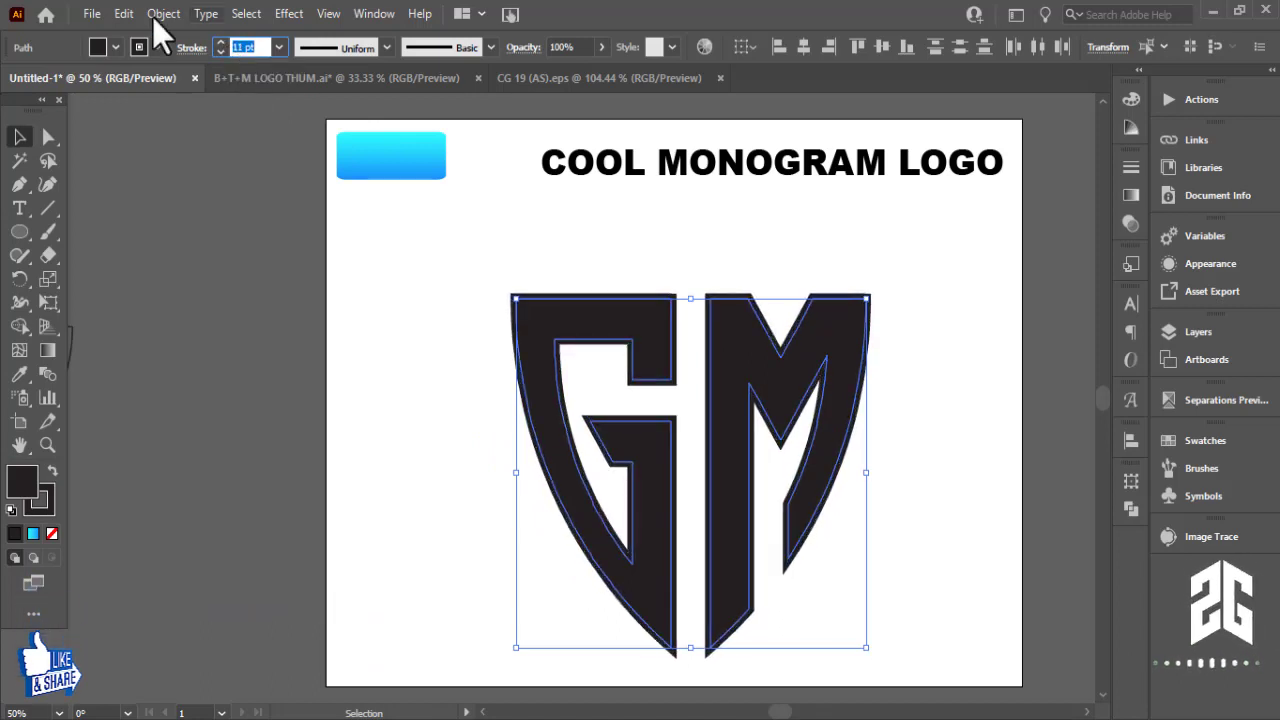
# Expand fill and stroke, then unite the GM pieces with Pathfinder into one solid shape
pyautogui.click(160, 14)
pyautogui.click(258, 241)
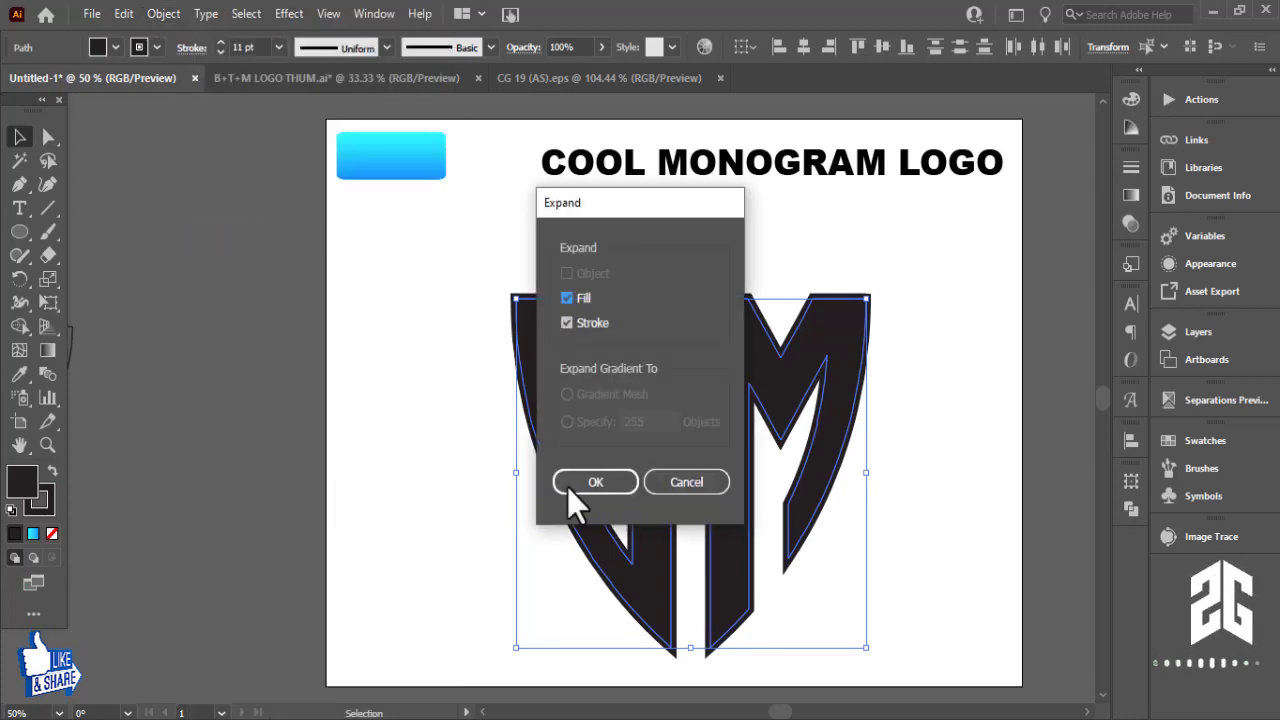
pyautogui.click(595, 482)
pyautogui.click(1131, 508)
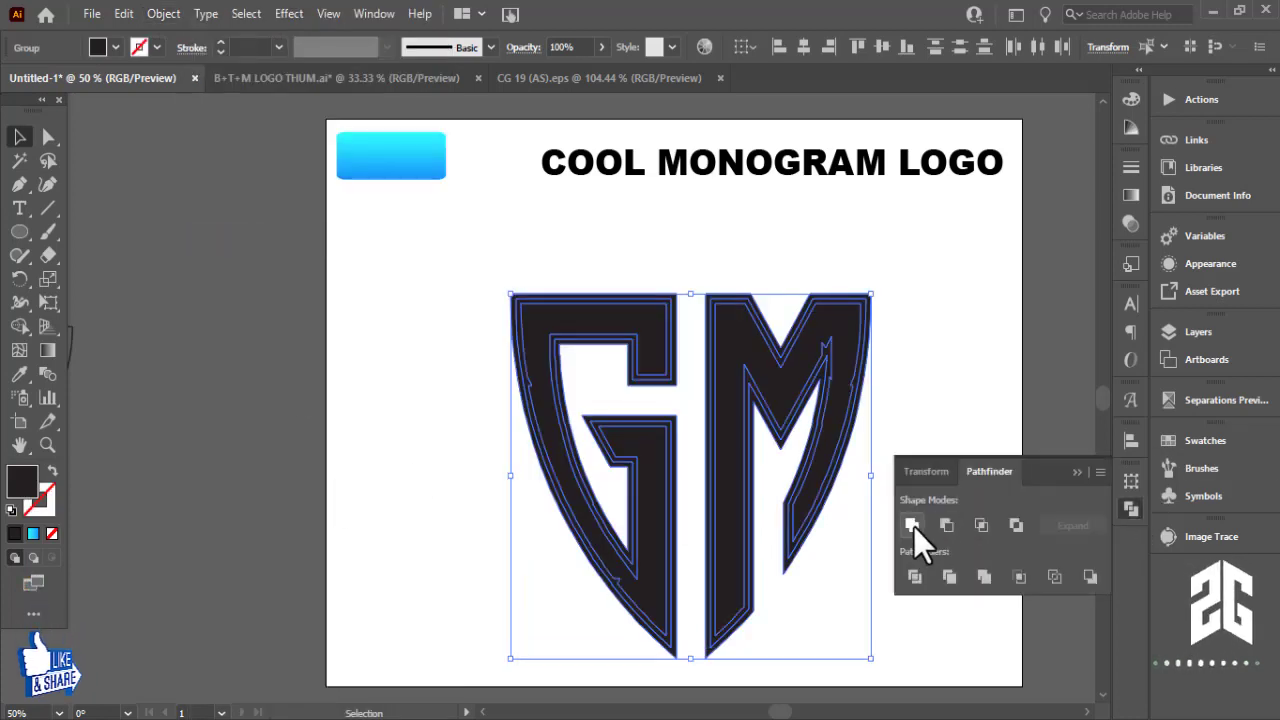
pyautogui.click(912, 525)
pyautogui.click(1081, 472)
pyautogui.click(920, 423)
pyautogui.click(840, 395)
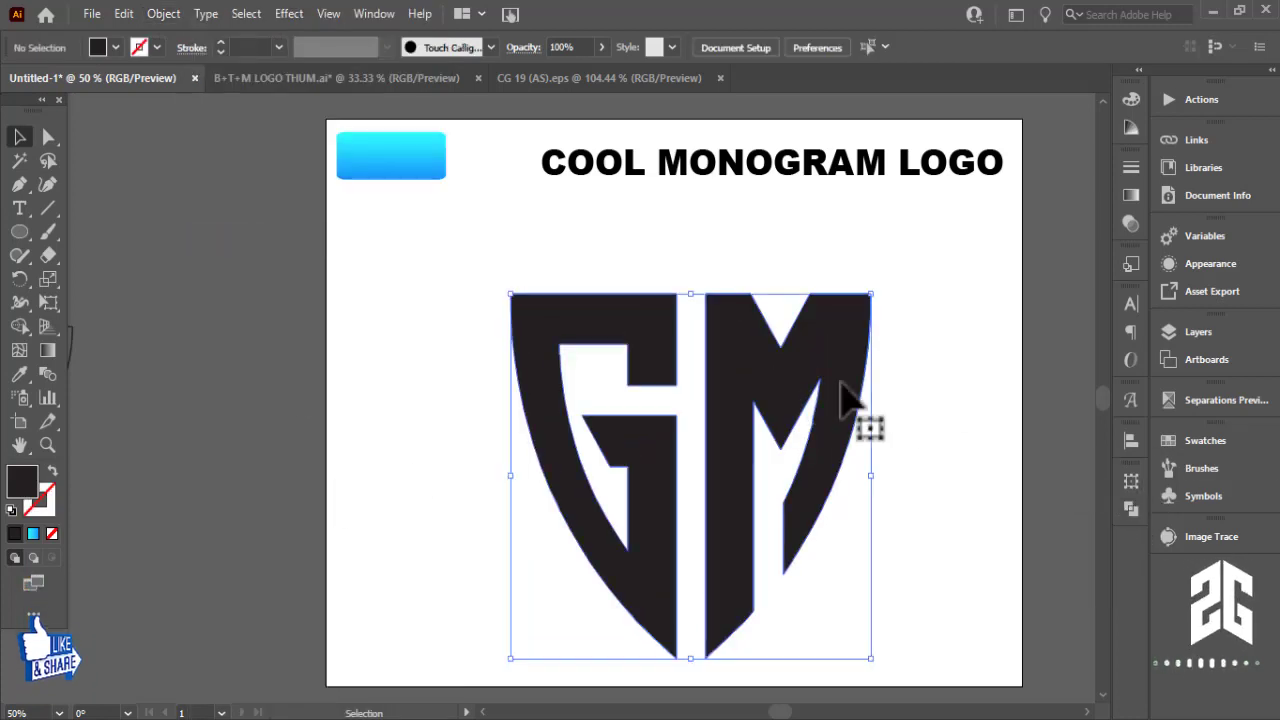
# Draw a wide ellipse across the top of the G
pyautogui.hotkey('ctrl', '1')
pyautogui.moveTo(923, 423)
pyautogui.mouseDown()
pyautogui.moveTo(820, 486)
pyautogui.moveTo(831, 606)
pyautogui.mouseUp()
pyautogui.press('l')
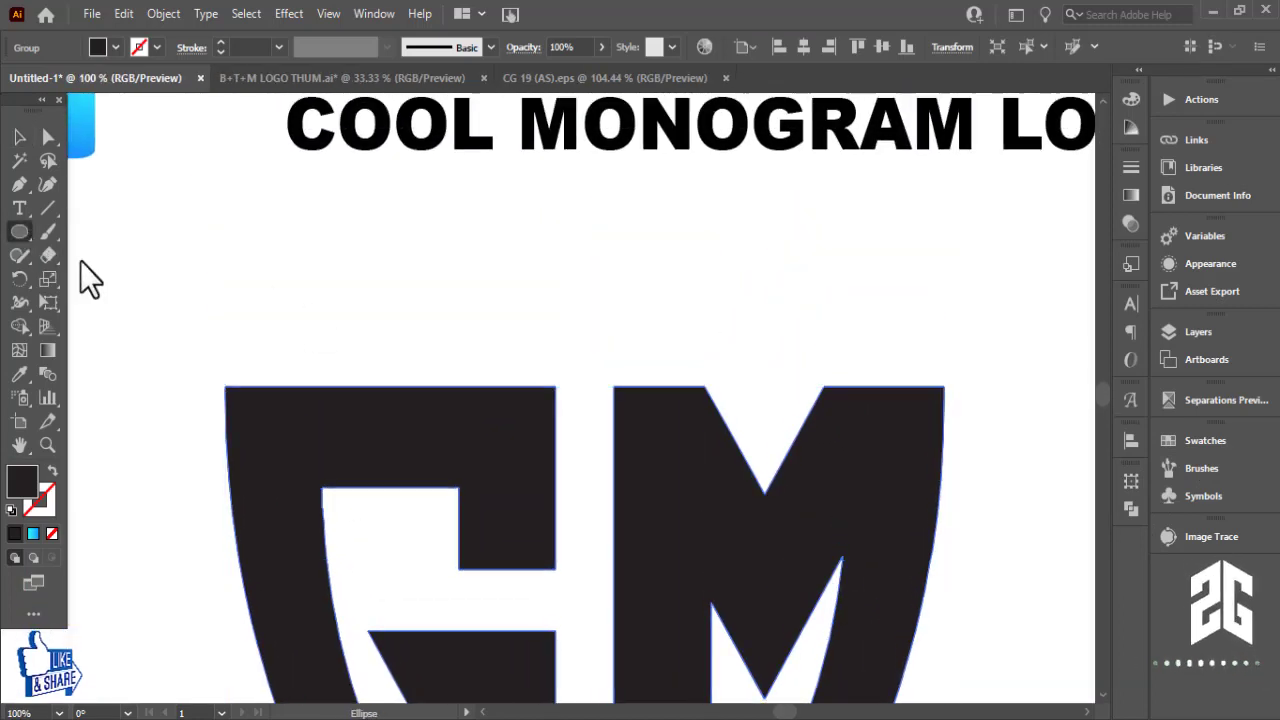
pyautogui.moveTo(415, 488); pyautogui.dragTo(618, 470)
pyautogui.hotkey('ctrl', 'z')
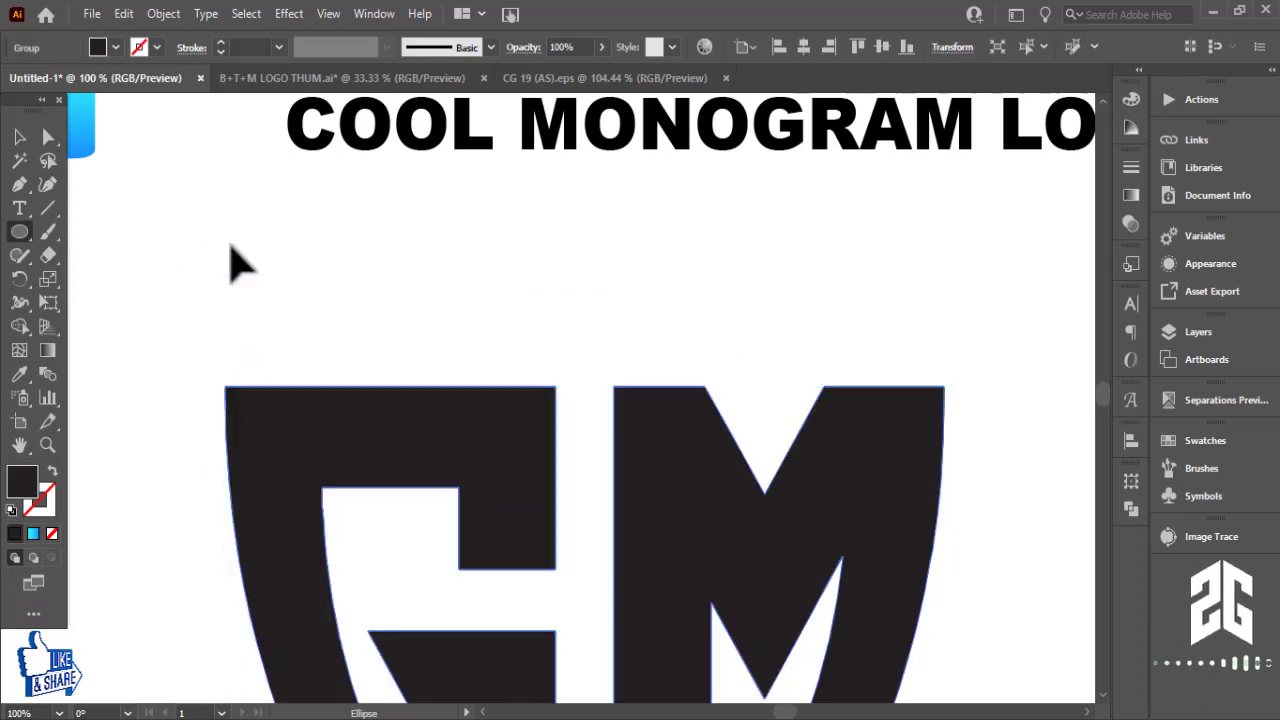
pyautogui.moveTo(188, 217); pyautogui.dragTo(623, 428)
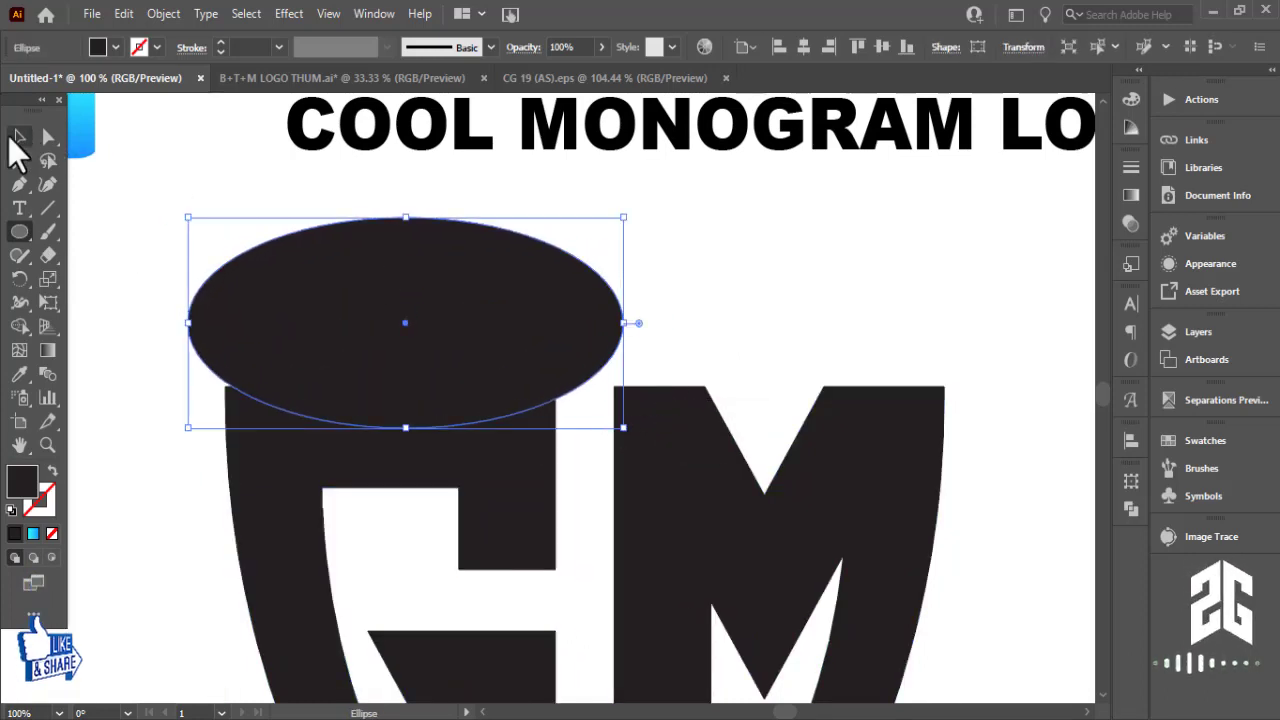
# Give the ellipse no fill and a red stroke, and nudge it over the G
pyautogui.click(19, 137)
pyautogui.click(115, 47)
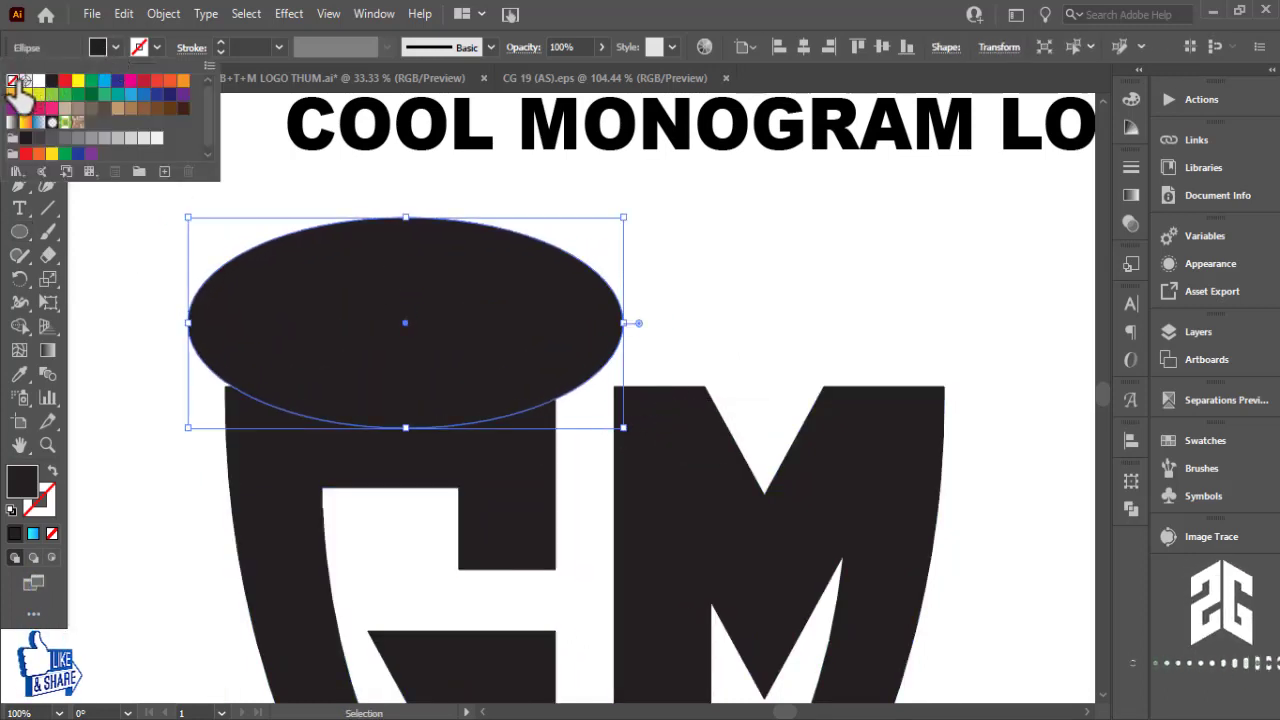
pyautogui.click(13, 82)
pyautogui.click(155, 48)
pyautogui.click(64, 80)
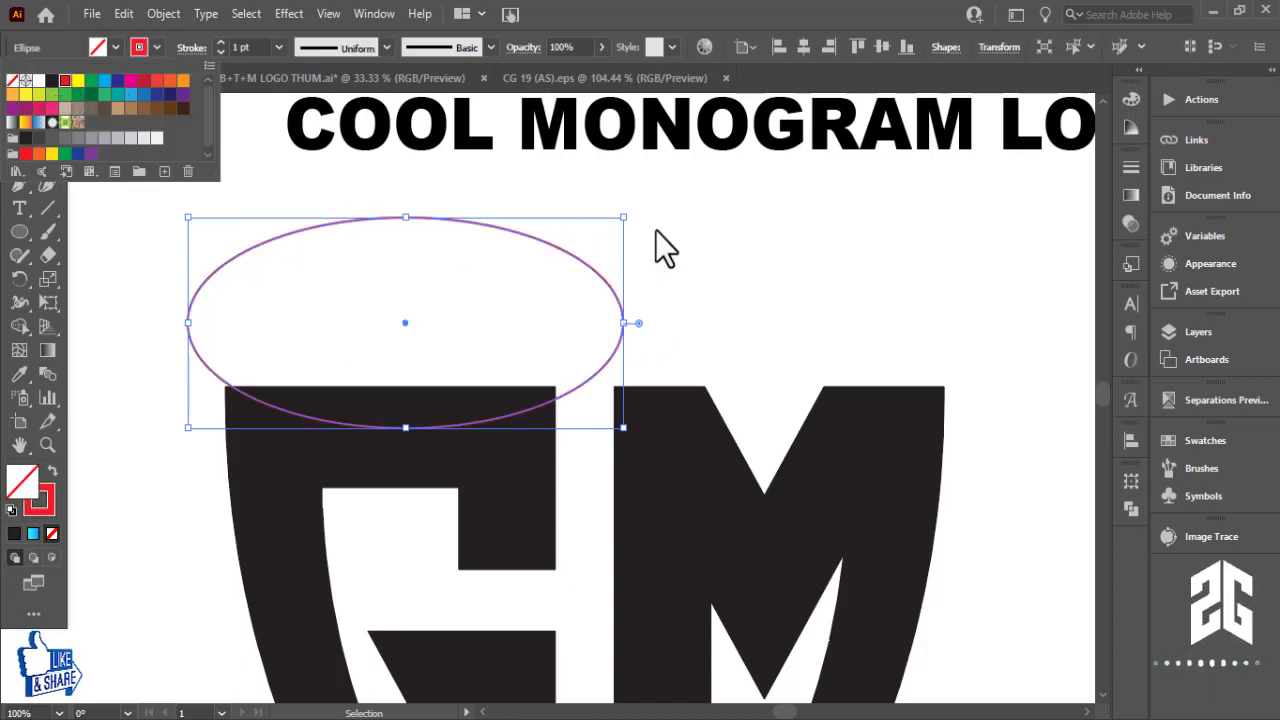
pyautogui.click(660, 330)
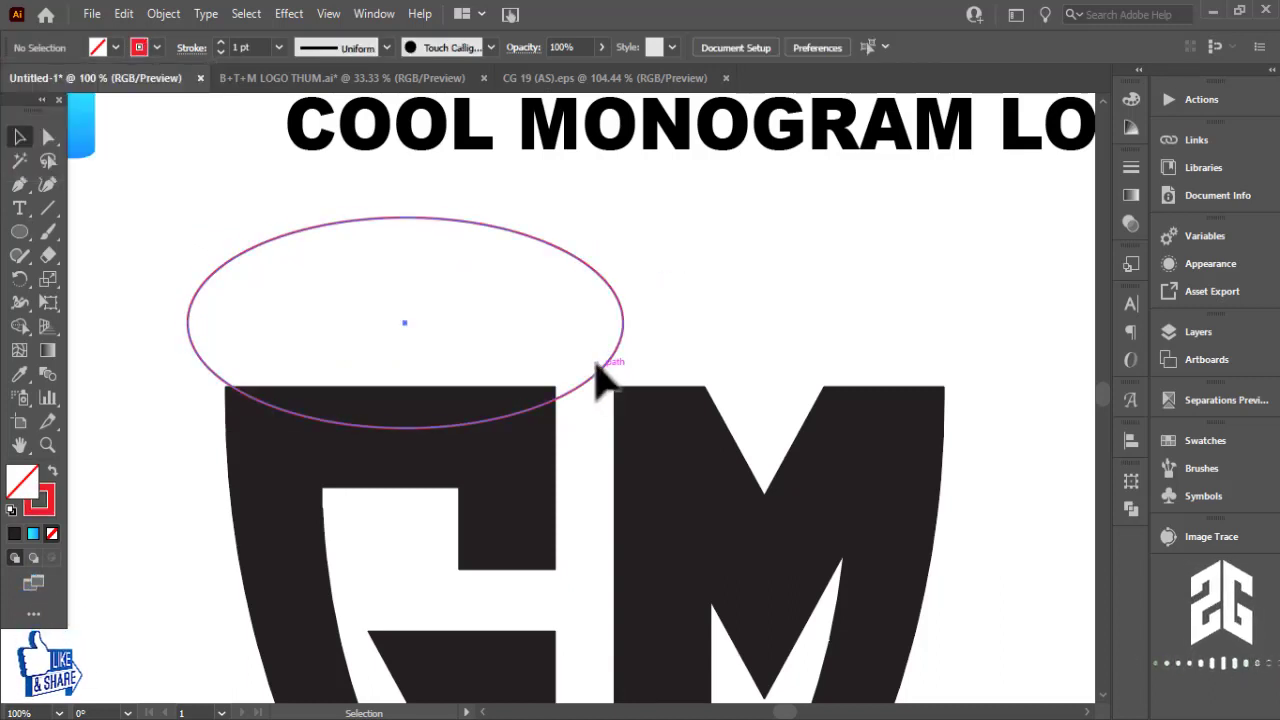
pyautogui.moveTo(597, 370)
pyautogui.mouseDown()
pyautogui.moveTo(583, 375)
pyautogui.moveTo(940, 380)
pyautogui.moveTo(960, 393)
pyautogui.mouseUp()
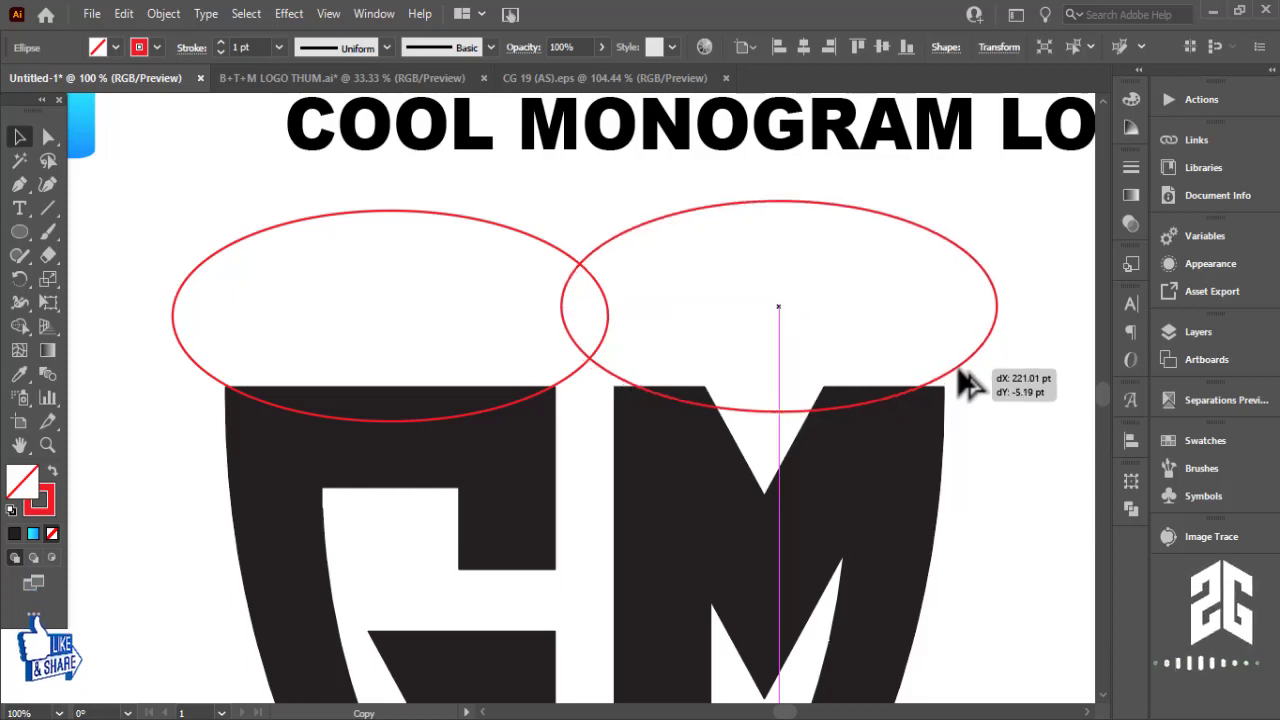
# Place a copy of the red ellipse over the top of the M
pyautogui.moveTo(960, 393); pyautogui.dragTo(958, 392)
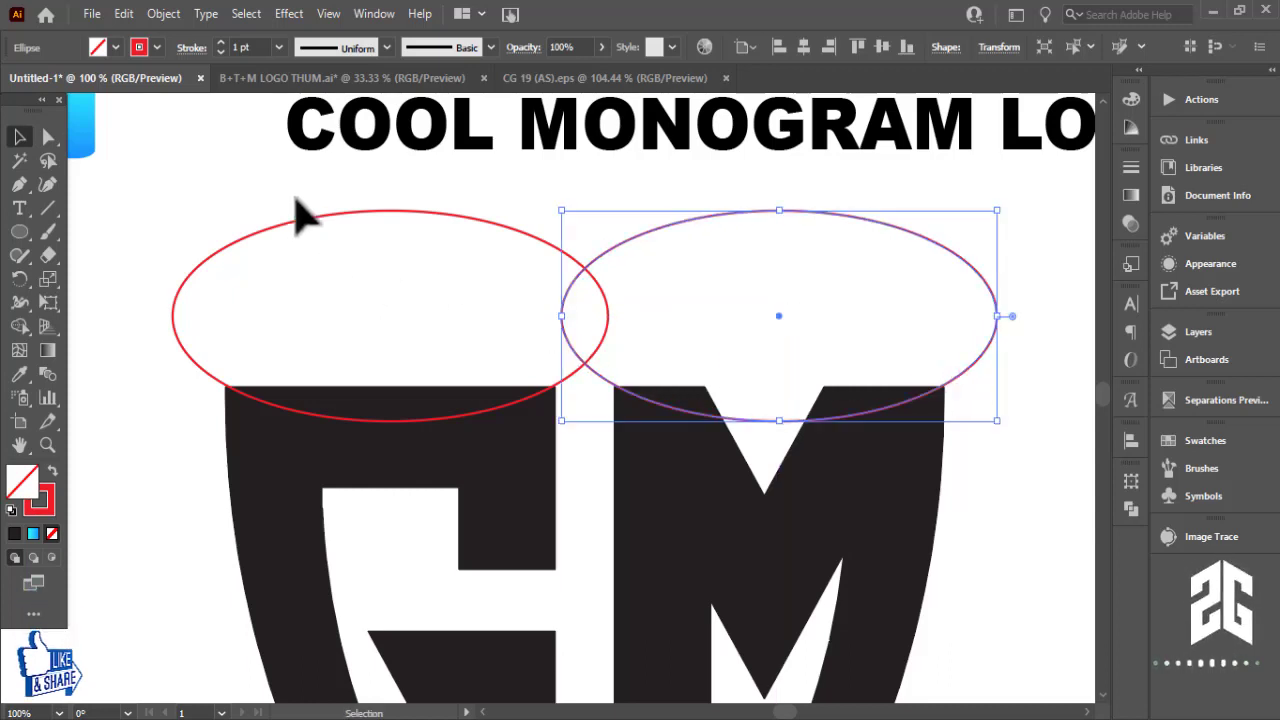
pyautogui.moveTo(274, 349); pyautogui.dragTo(857, 514)
pyautogui.hotkey('ctrl', '-')
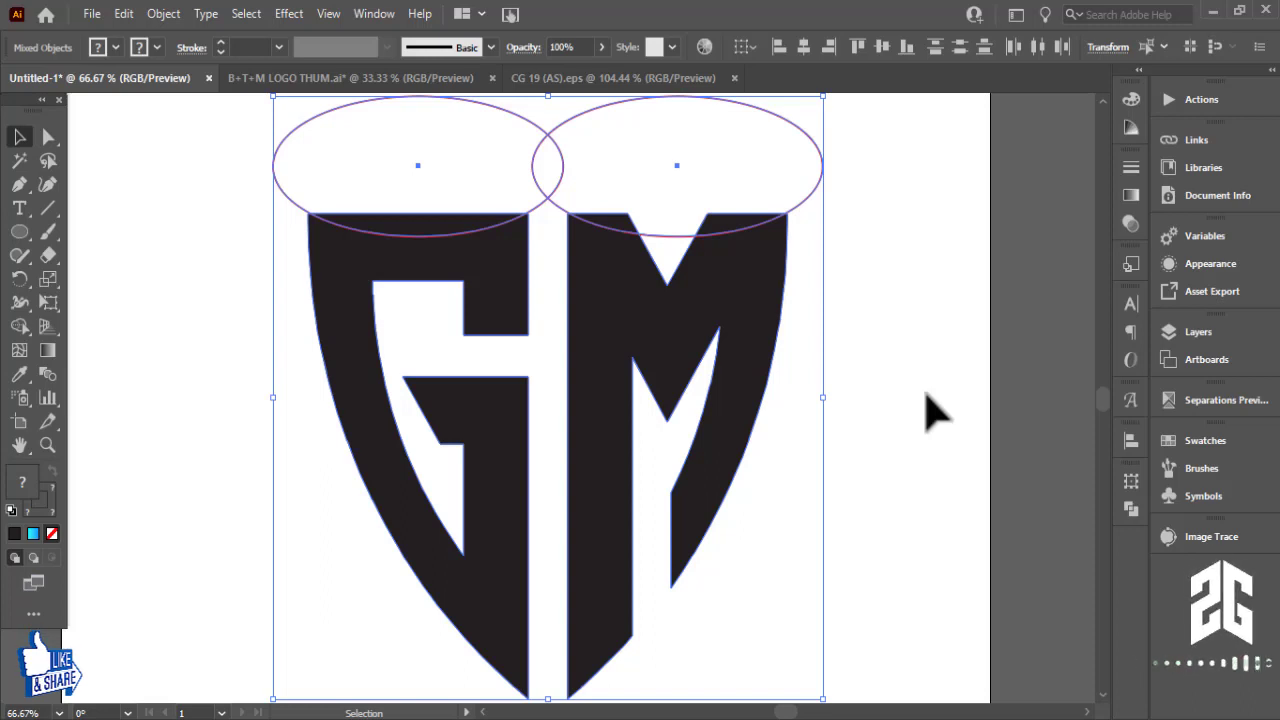
pyautogui.click(948, 270)
pyautogui.moveTo(885, 372); pyautogui.dragTo(1043, 394)
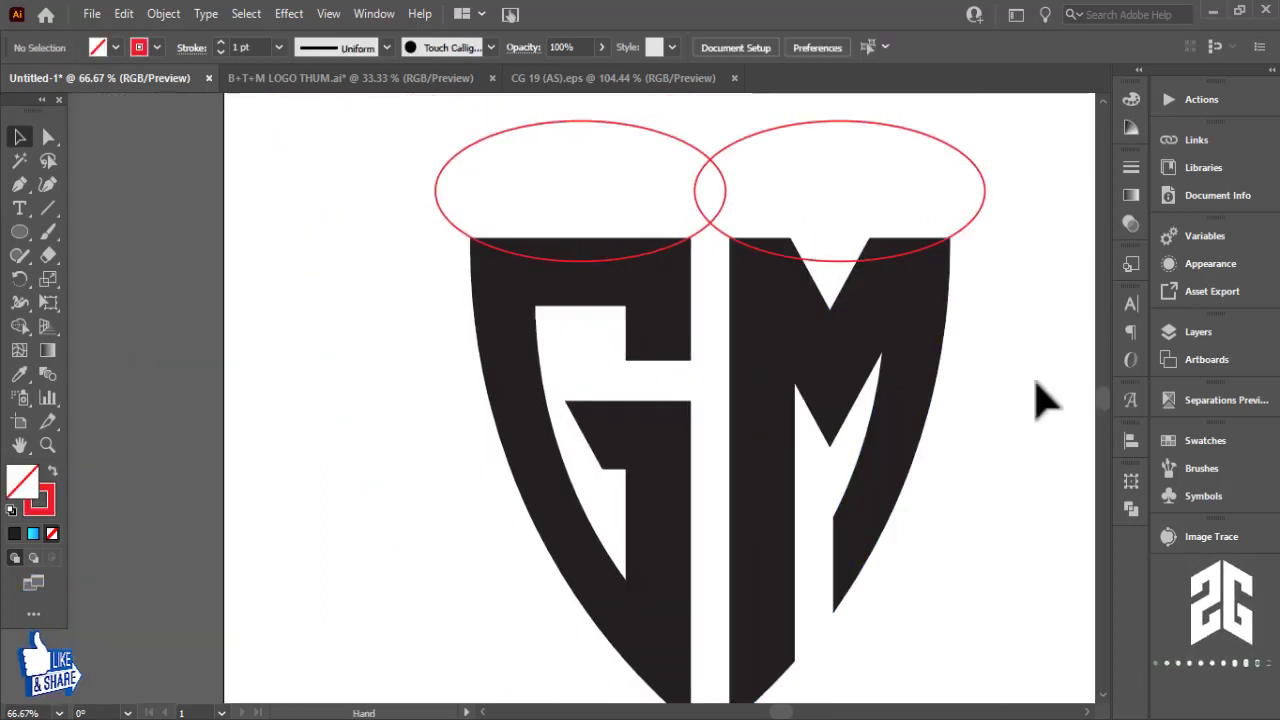
# Put a scaled-down copy of the GM logo at top left, then select the ellipses and large GM
pyautogui.moveTo(908, 400); pyautogui.dragTo(457, 450)
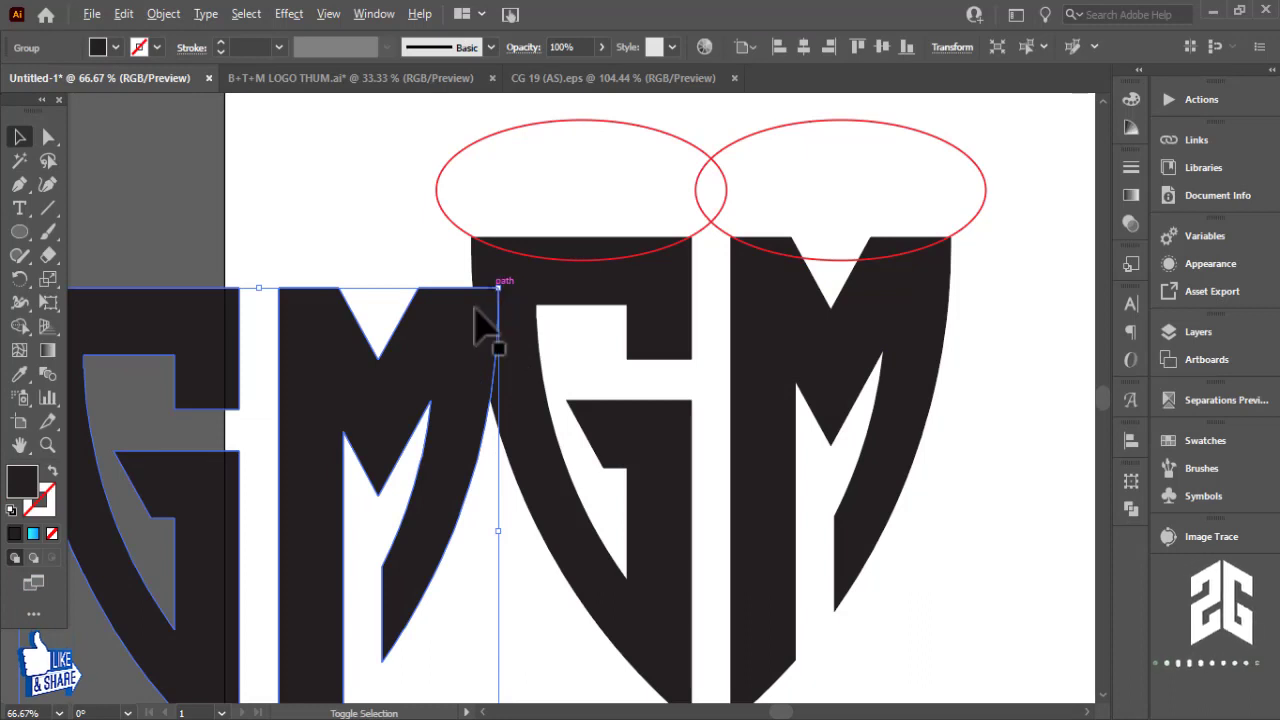
pyautogui.keyDown('shift'); pyautogui.click(440, 340); pyautogui.keyUp('shift')
pyautogui.keyDown('shift'); pyautogui.click(500, 280); pyautogui.keyUp('shift')
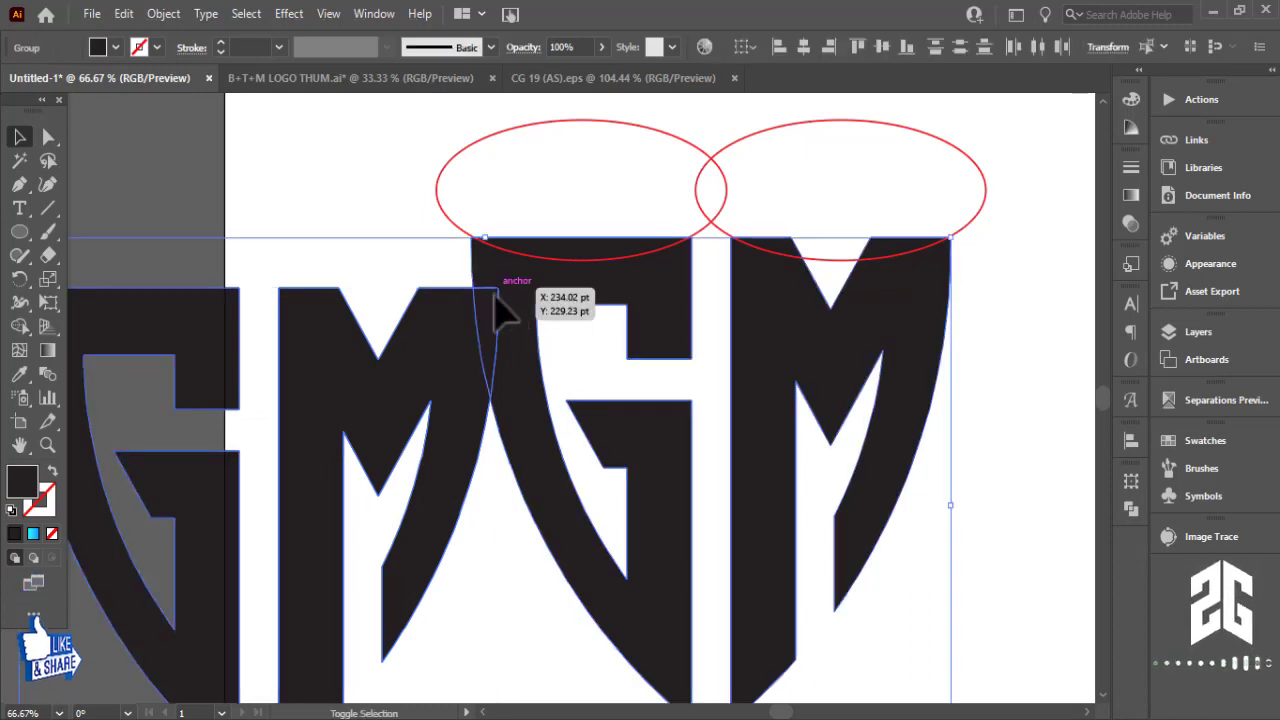
pyautogui.keyDown('shift'); pyautogui.click(340, 375); pyautogui.keyUp('shift')
pyautogui.click(340, 375)
pyautogui.moveTo(498, 288); pyautogui.dragTo(318, 395)
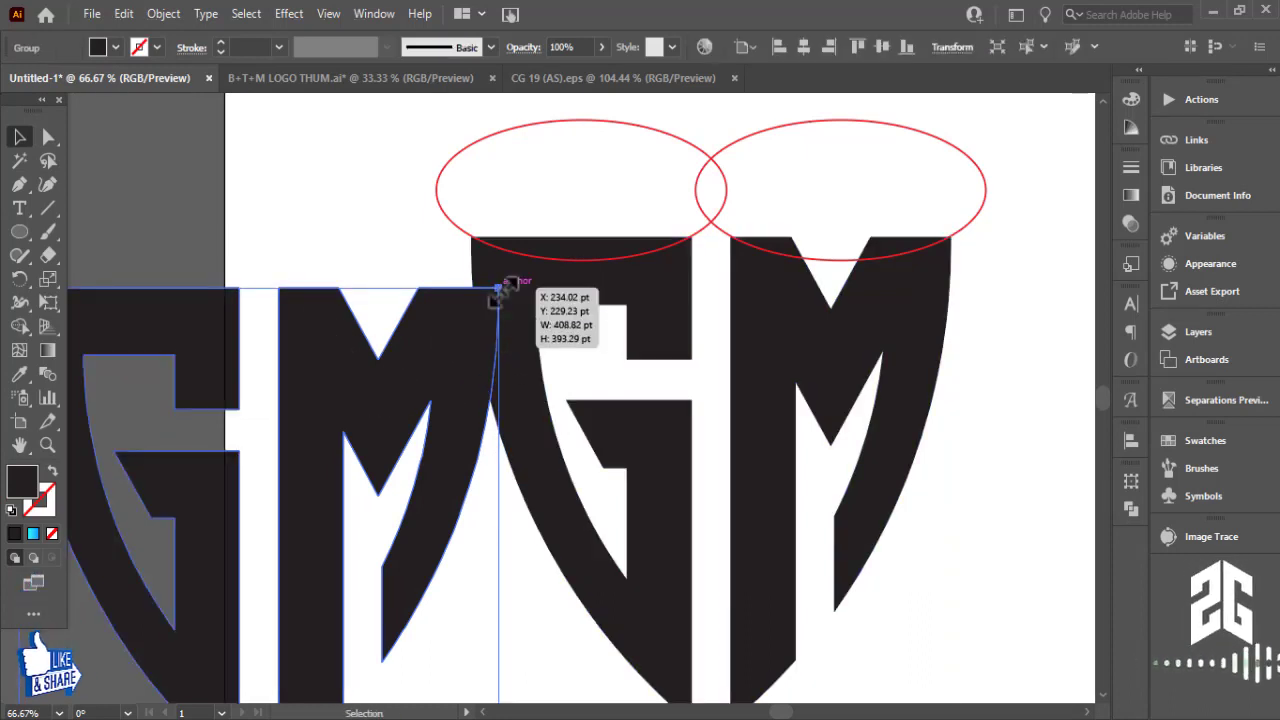
pyautogui.click(318, 395)
pyautogui.moveTo(302, 486); pyautogui.dragTo(345, 199)
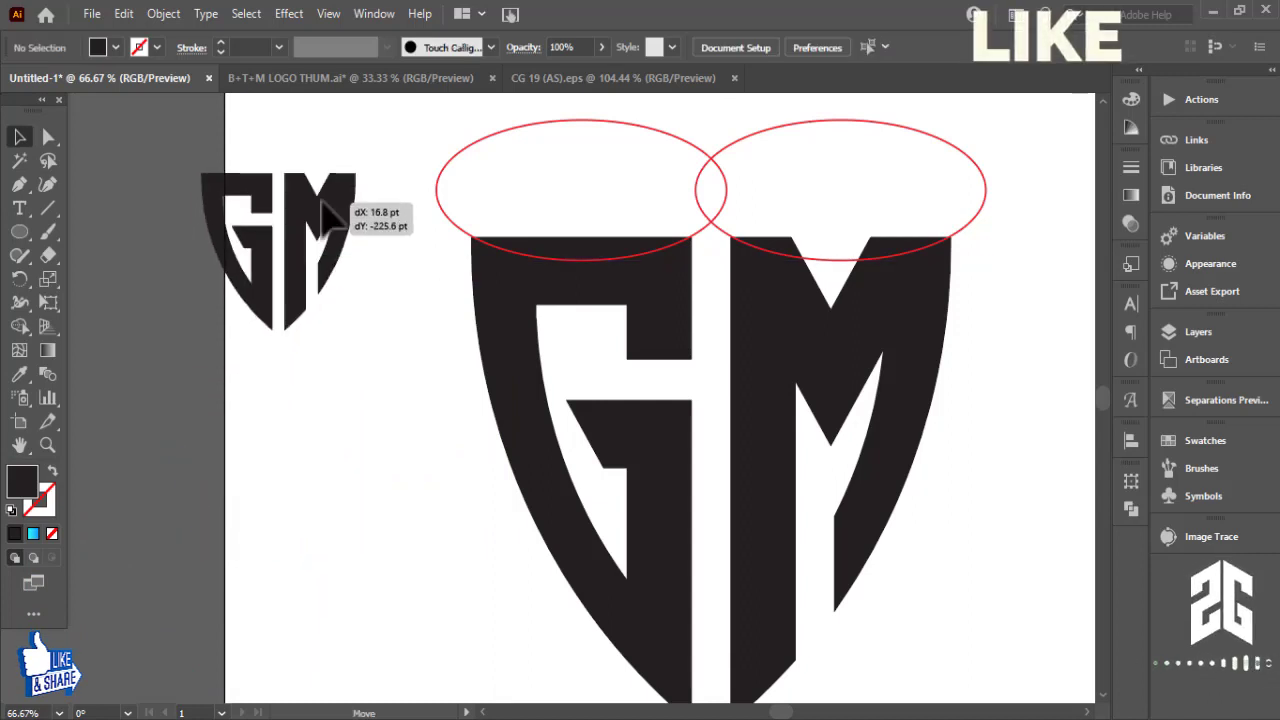
pyautogui.click(343, 337)
pyautogui.moveTo(1006, 466); pyautogui.dragTo(560, 230)
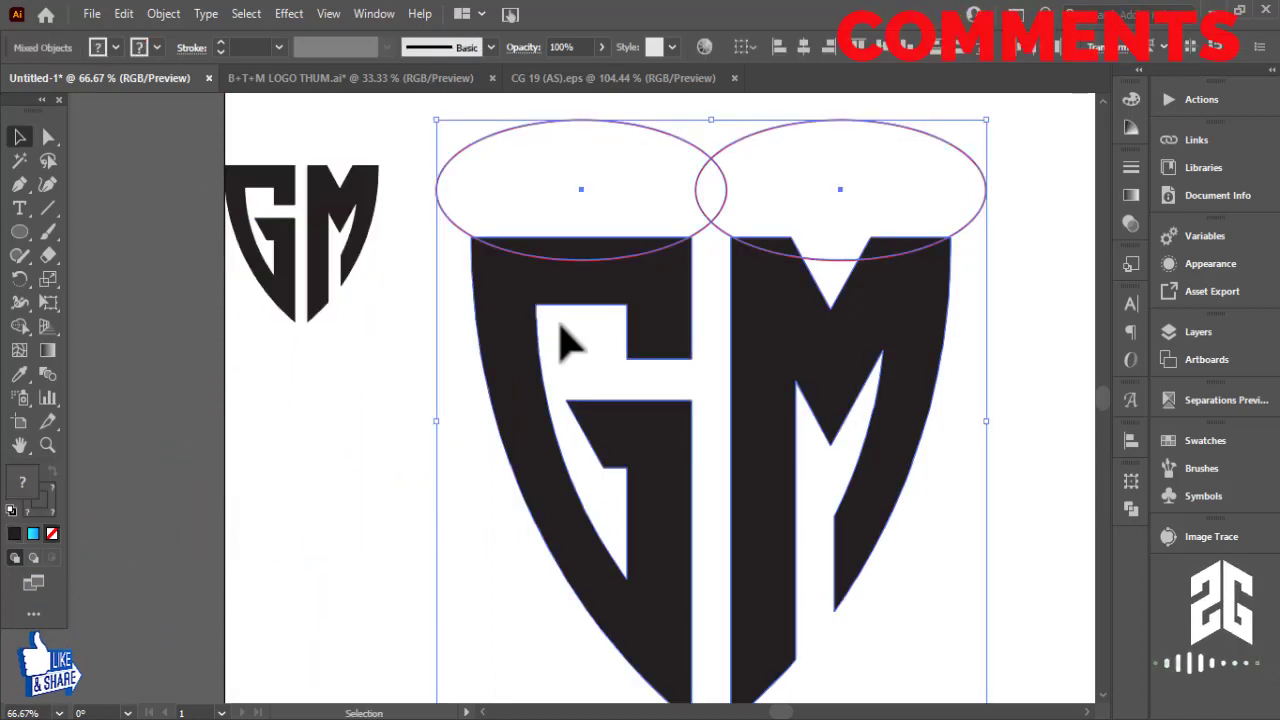
pyautogui.click(19, 326)
# Carve curved scoops from the tops of the G and M with Shape Builder
pyautogui.moveTo(437, 226)
pyautogui.mouseDown()
pyautogui.moveTo(962, 225)
pyautogui.moveTo(887, 251)
pyautogui.mouseUp()
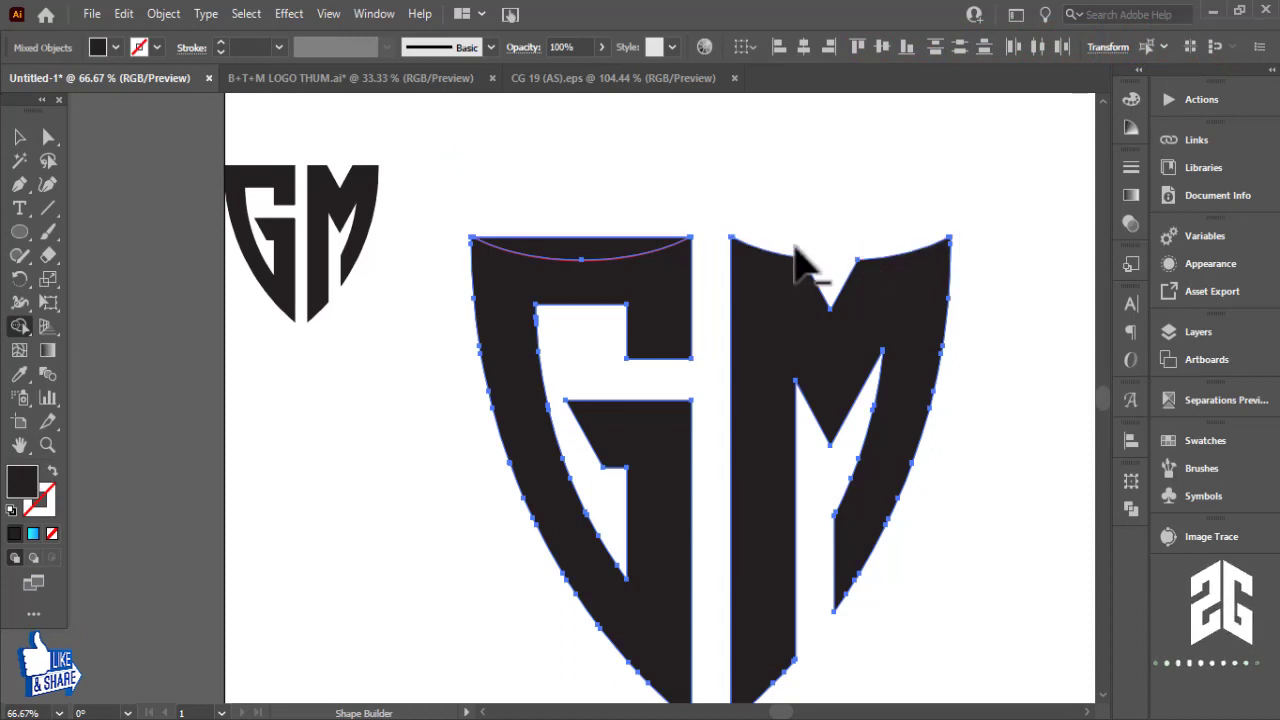
pyautogui.moveTo(800, 262); pyautogui.dragTo(611, 263)
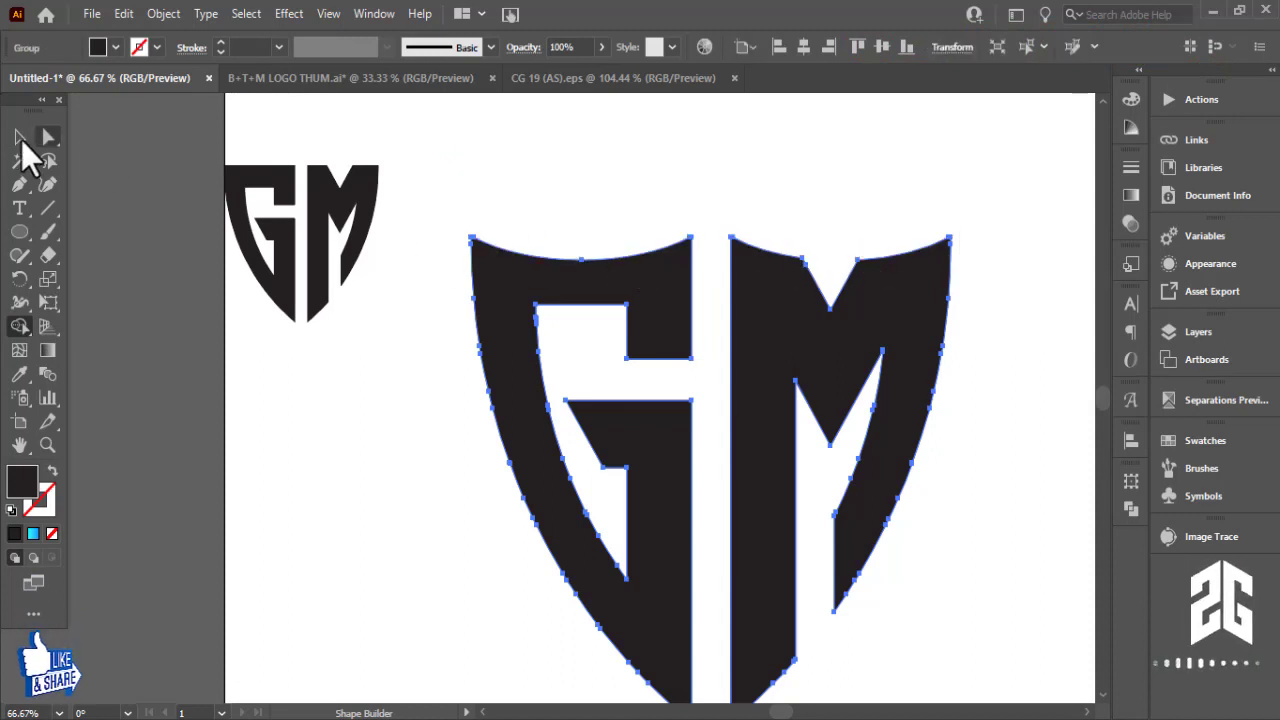
pyautogui.click(22, 142)
pyautogui.click(586, 200)
# Resize and position both GM monograms side by side at matching size
pyautogui.moveTo(851, 323); pyautogui.dragTo(857, 323)
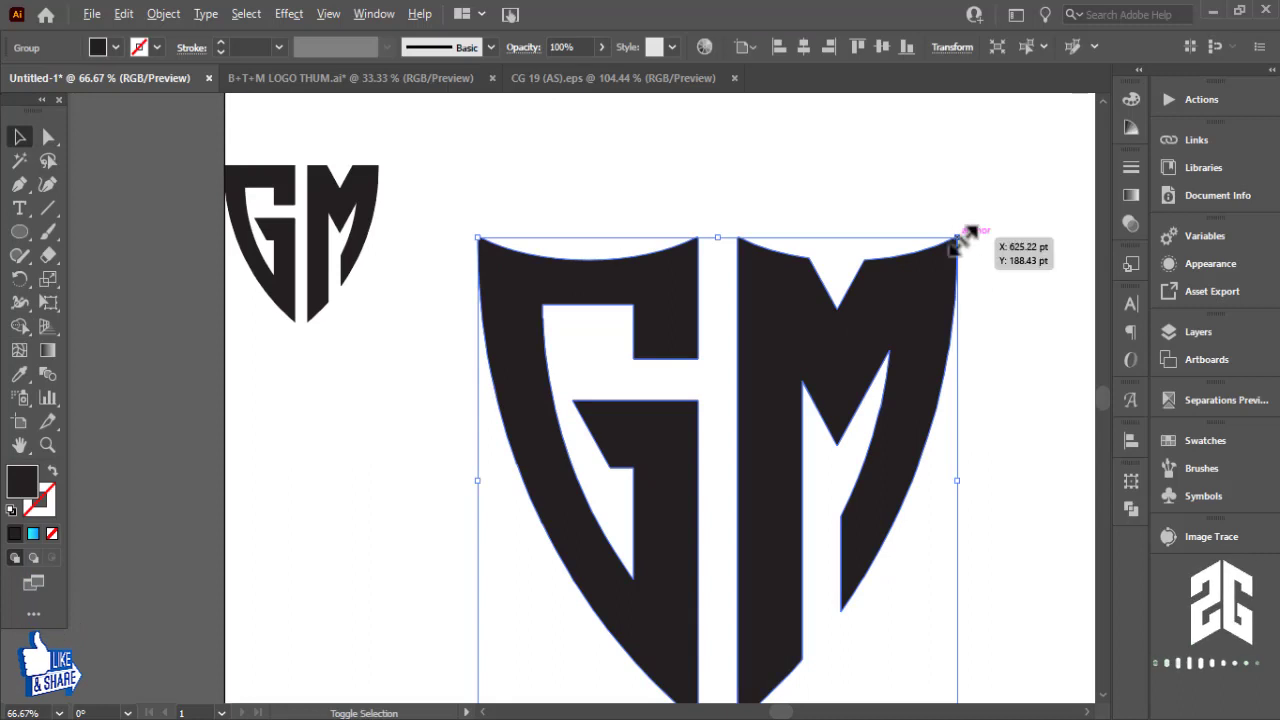
pyautogui.moveTo(965, 235); pyautogui.dragTo(914, 263)
pyautogui.moveTo(800, 410)
pyautogui.mouseDown()
pyautogui.moveTo(914, 371)
pyautogui.moveTo(1150, 430)
pyautogui.mouseUp()
pyautogui.hotkey('ctrl', '-')
pyautogui.click(440, 352)
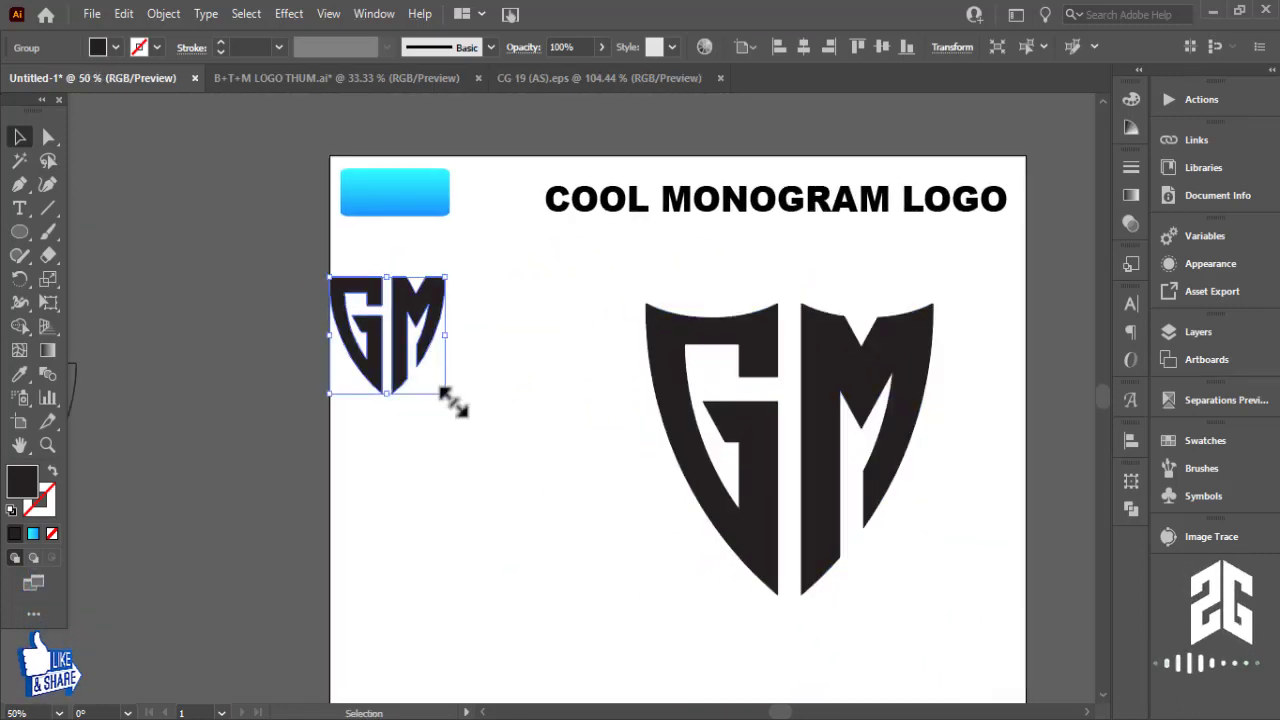
pyautogui.moveTo(443, 393)
pyautogui.mouseDown()
pyautogui.moveTo(523, 400)
pyautogui.moveTo(560, 505)
pyautogui.mouseUp()
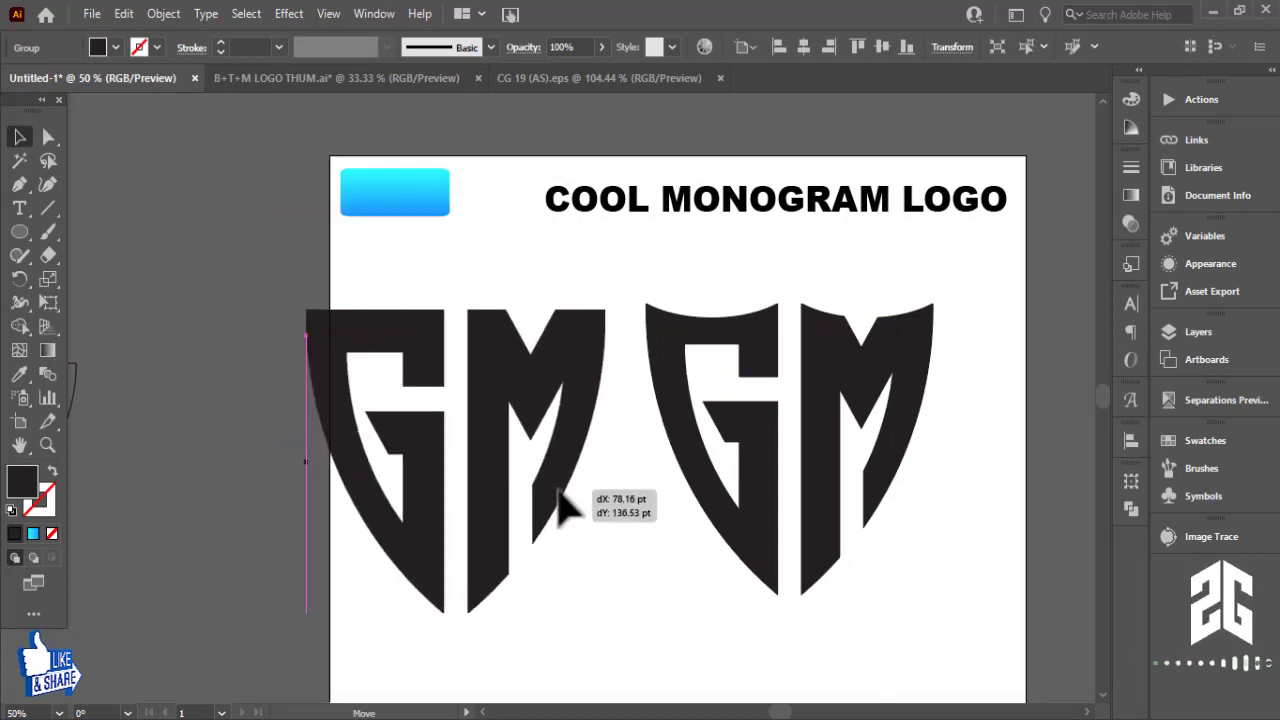
pyautogui.moveTo(890, 480); pyautogui.dragTo(938, 488)
pyautogui.moveTo(585, 492); pyautogui.dragTo(639, 505)
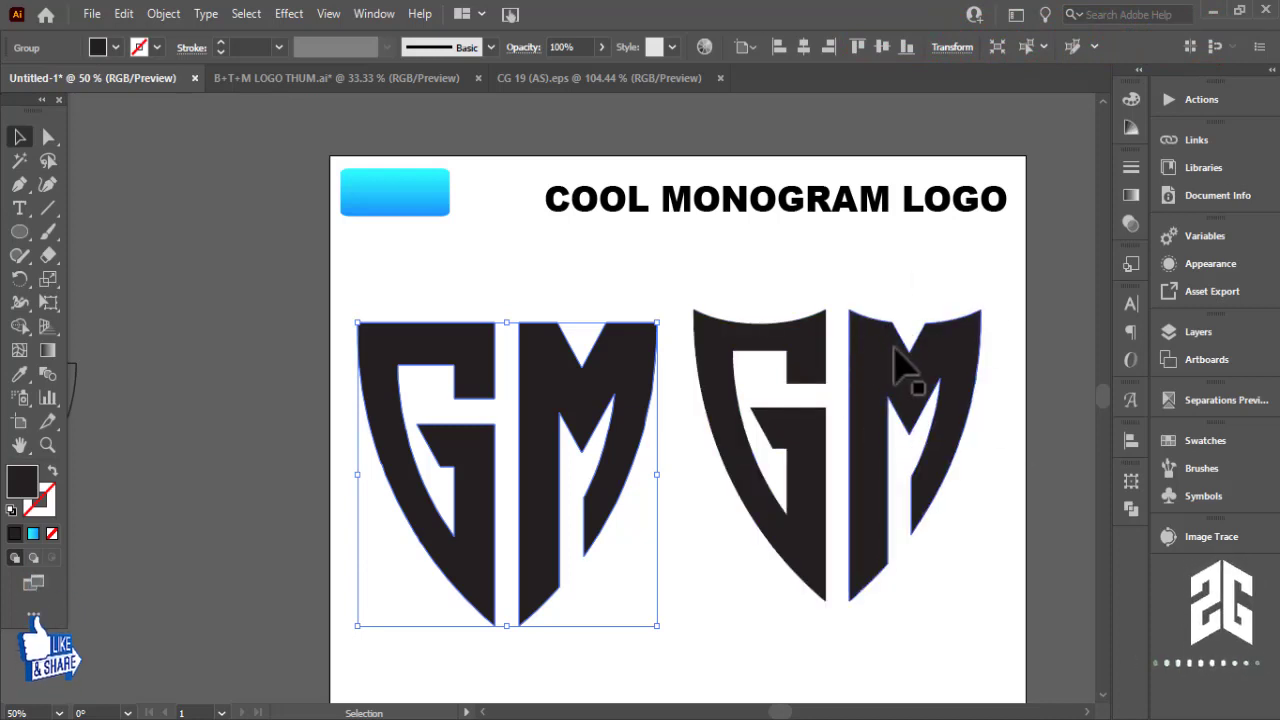
pyautogui.click(908, 368)
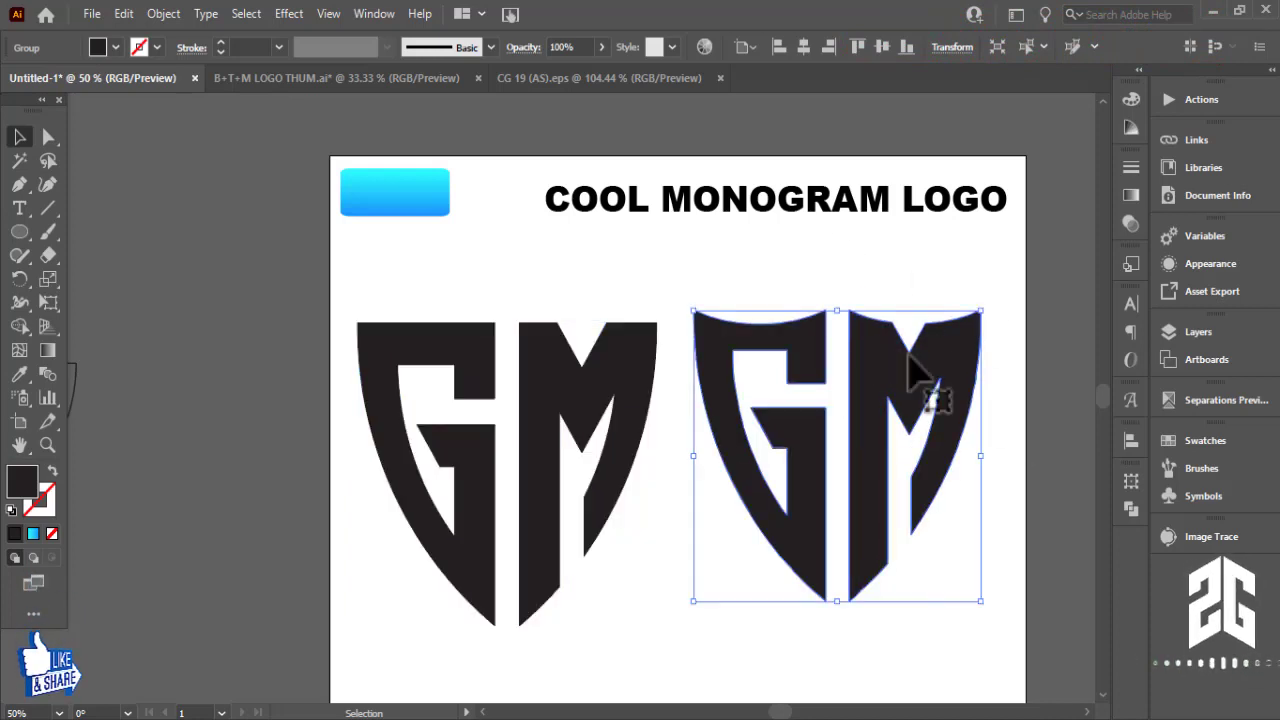
pyautogui.click(830, 270)
pyautogui.scroll(-1, 814, 371)
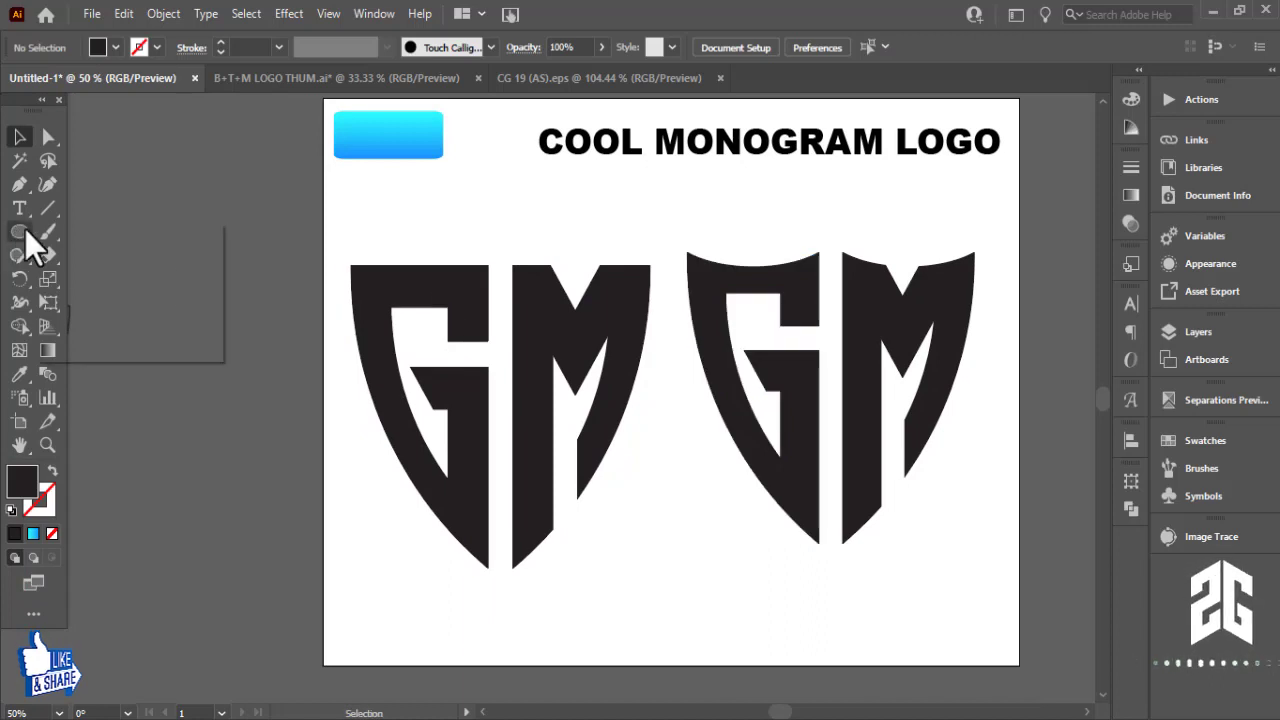
# Draw a rectangle aligned to the artboard's top-left and stretched to cover the whole artboard
pyautogui.click(110, 232)
pyautogui.moveTo(318, 176); pyautogui.dragTo(783, 577)
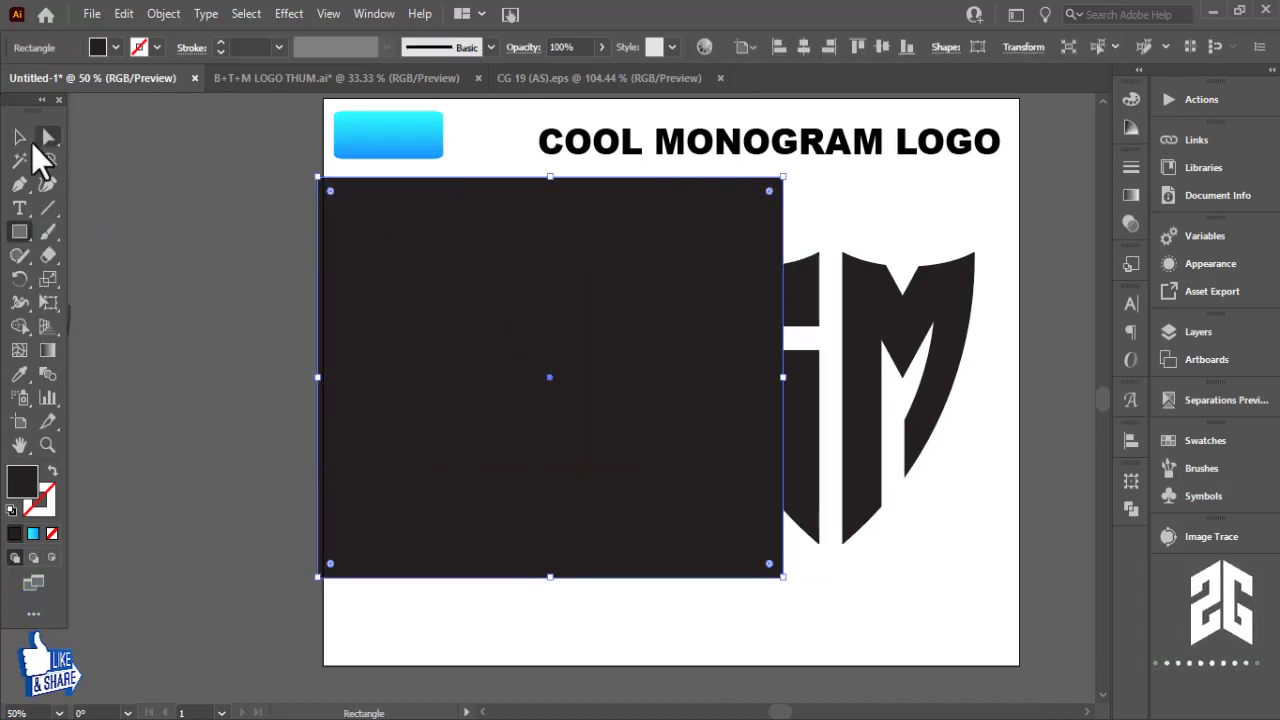
pyautogui.click(24, 140)
pyautogui.click(778, 47)
pyautogui.click(857, 47)
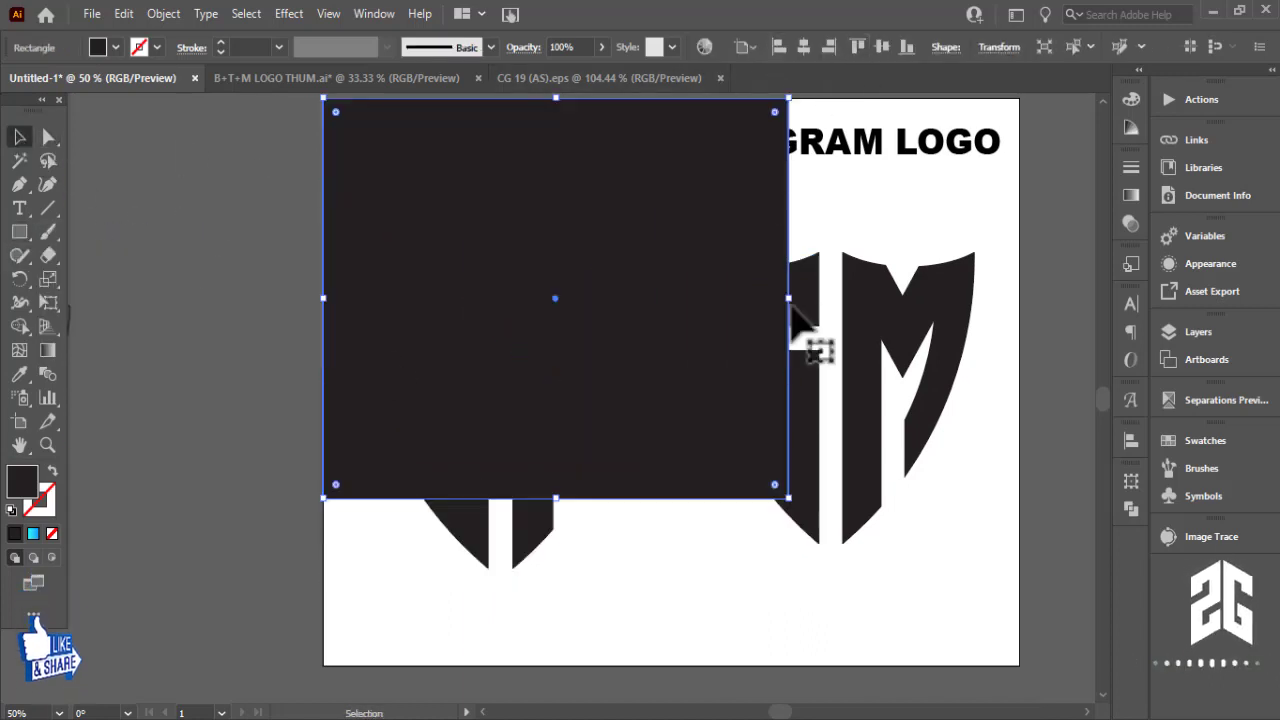
pyautogui.moveTo(787, 500); pyautogui.dragTo(1019, 665)
pyautogui.click(1043, 643)
# Send the background rectangle to the back, lock it, and select both GM monograms
pyautogui.rightClick(924, 585)
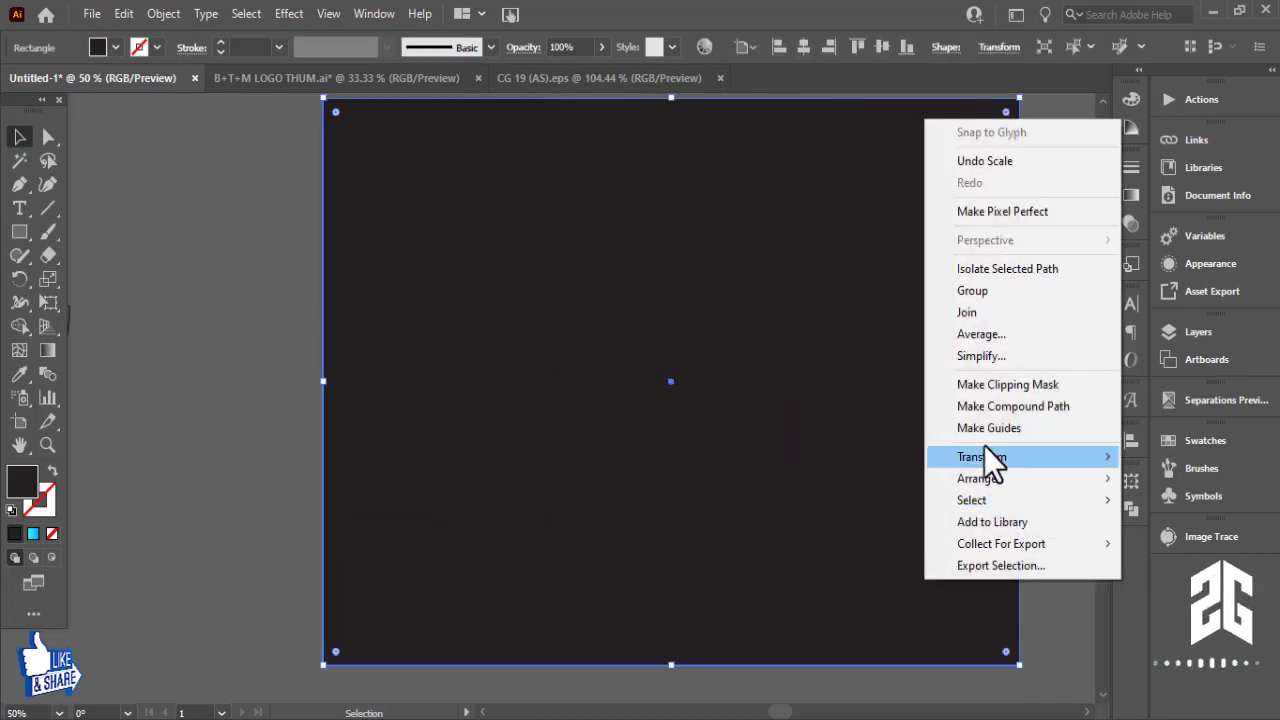
pyautogui.moveTo(975, 478)
pyautogui.click(733, 543)
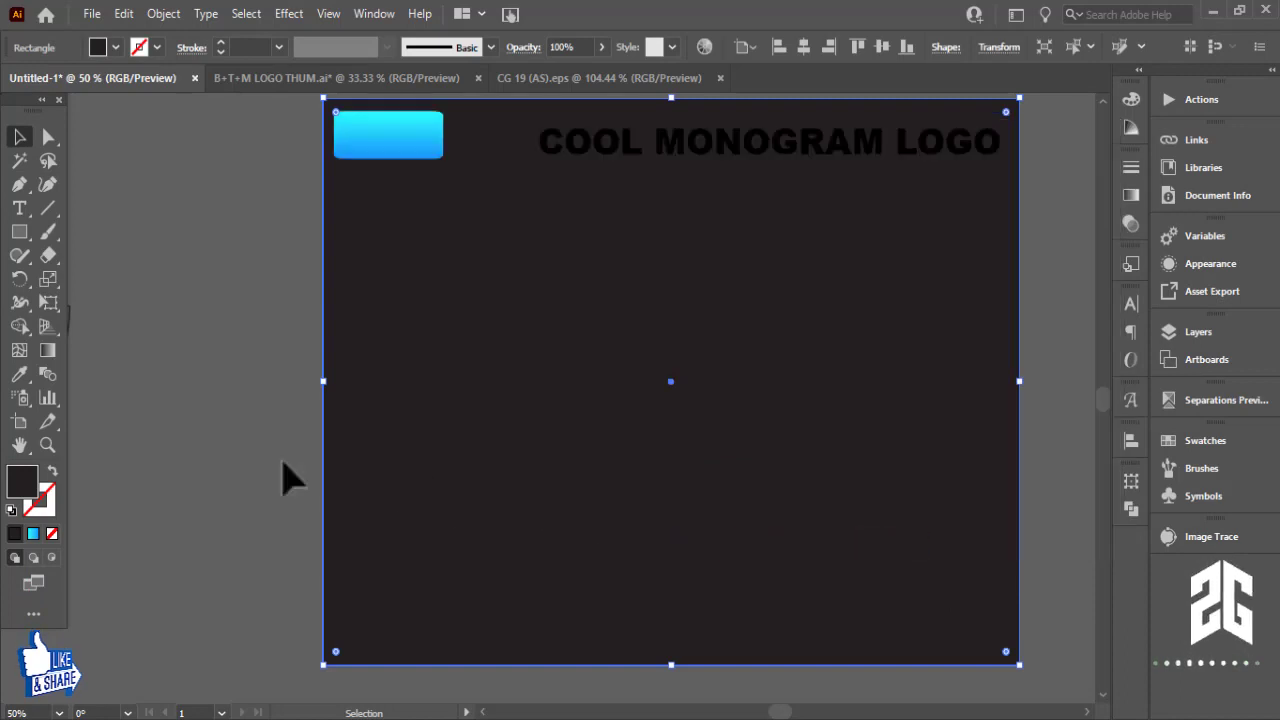
pyautogui.hotkey('ctrl', 'shift', 'a')
pyautogui.click(534, 586)
pyautogui.hotkey('ctrl', '2')
pyautogui.moveTo(237, 314); pyautogui.dragTo(971, 449)
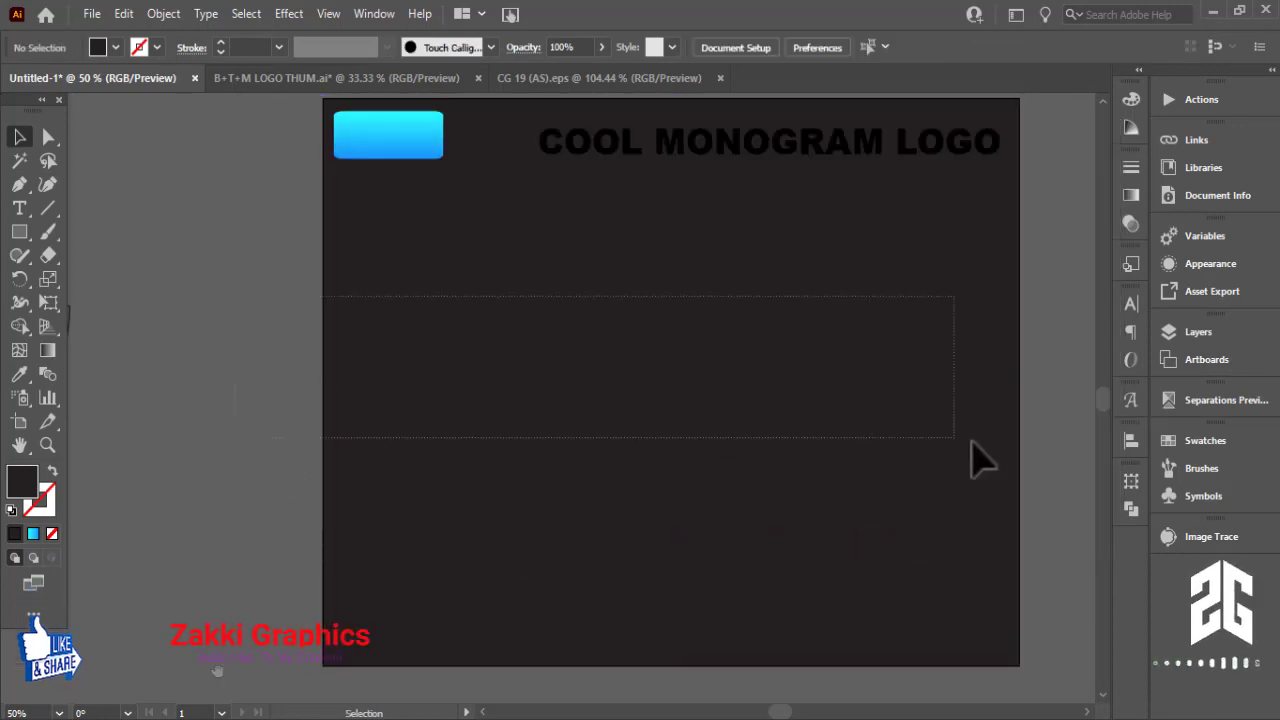
pyautogui.click(97, 47)
# Turn both GM monograms white
pyautogui.click(35, 82)
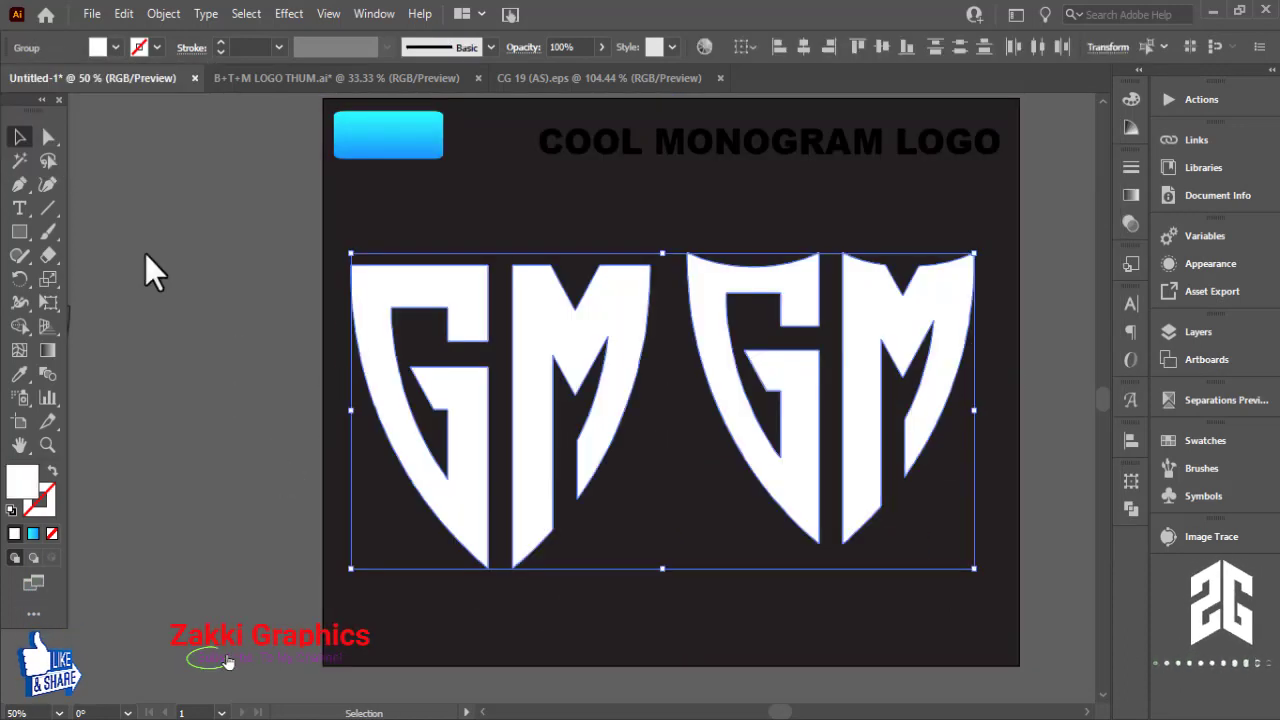
pyautogui.click(245, 348)
pyautogui.scroll(1, 623, 363)
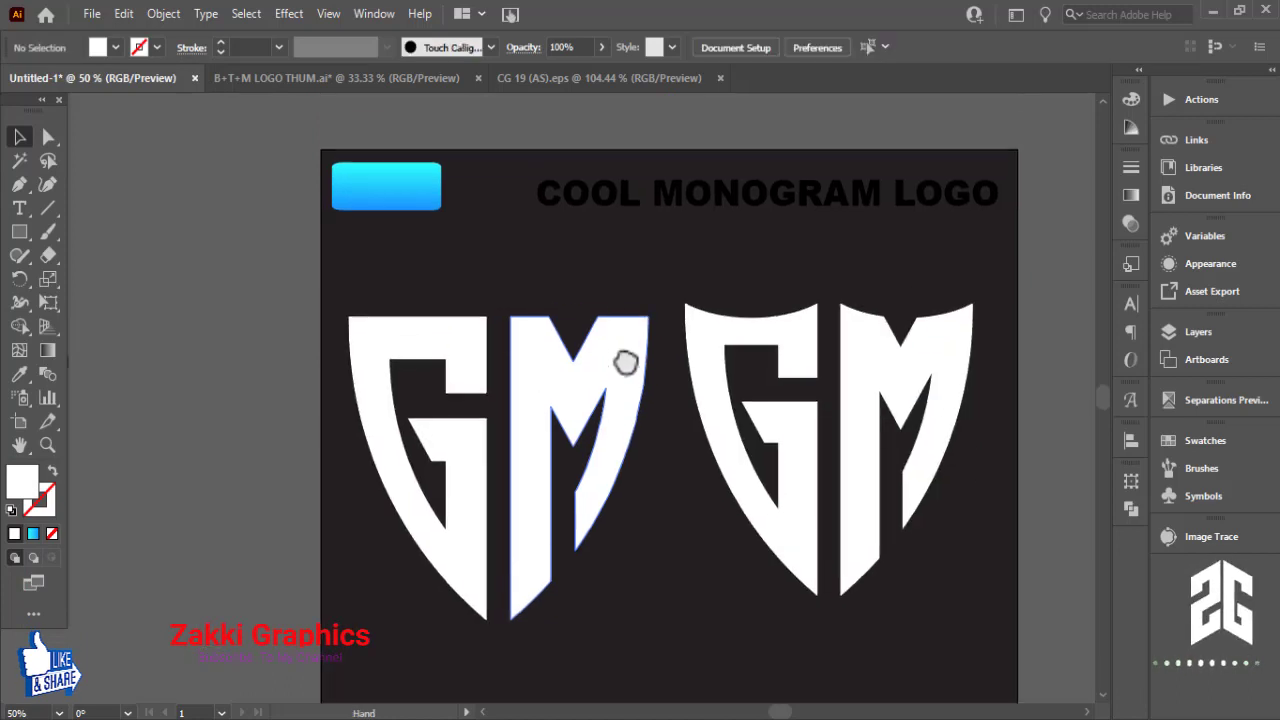
# Apply the sample rectangle's blue gradient to the right GM monogram with the Eyedropper
pyautogui.click(746, 453)
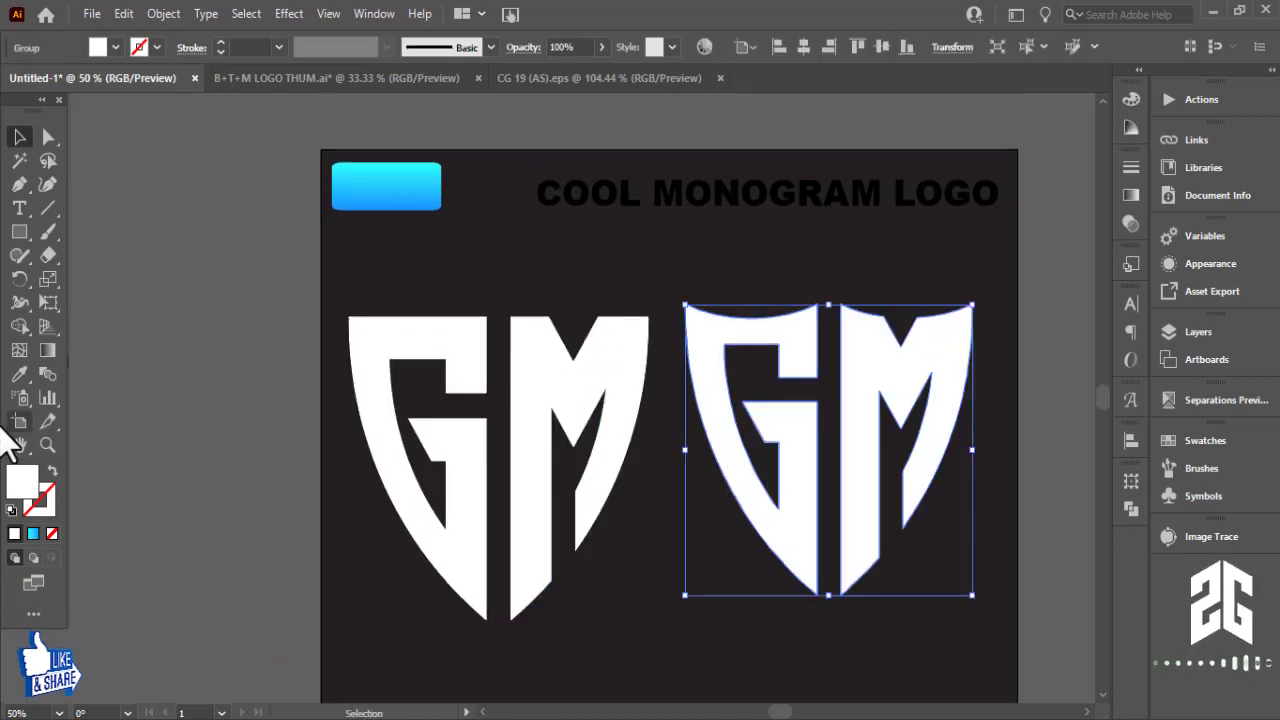
pyautogui.click(19, 374)
pyautogui.click(365, 185)
pyautogui.click(20, 140)
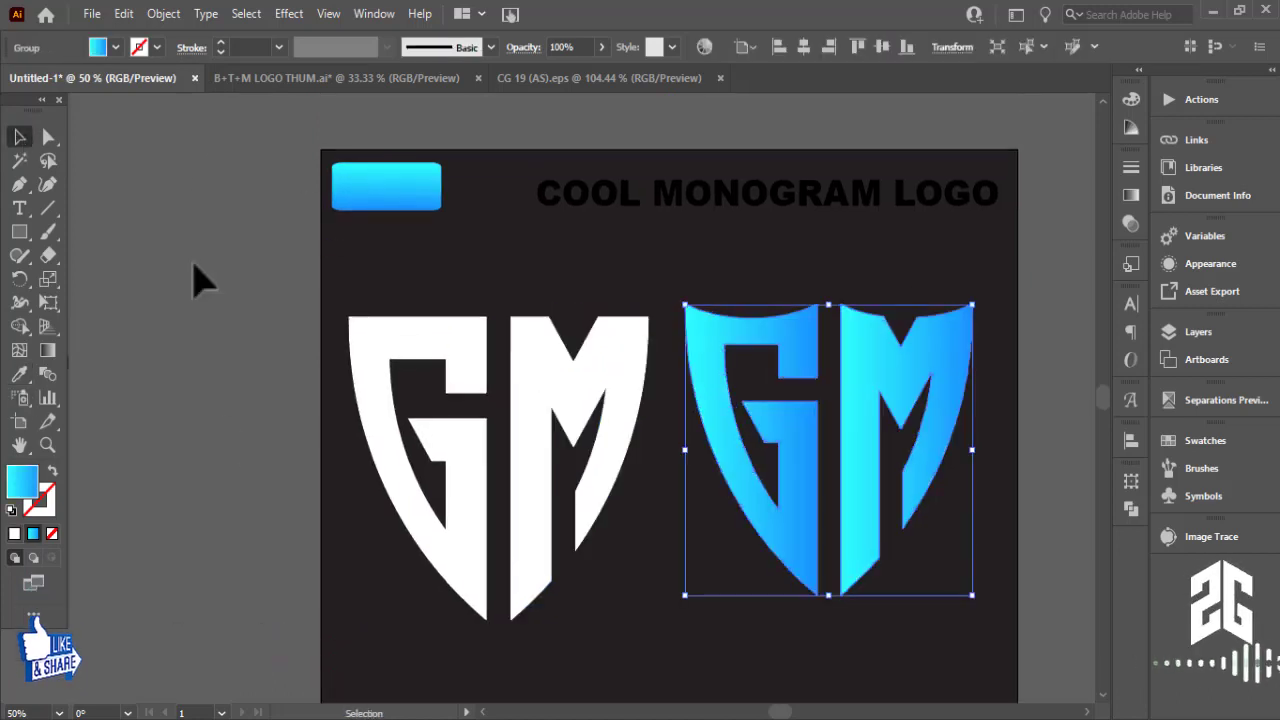
pyautogui.click(895, 425)
pyautogui.click(876, 440)
# Make the right monogram's cyan-to-blue gradient run from top to bottom
pyautogui.press('g')
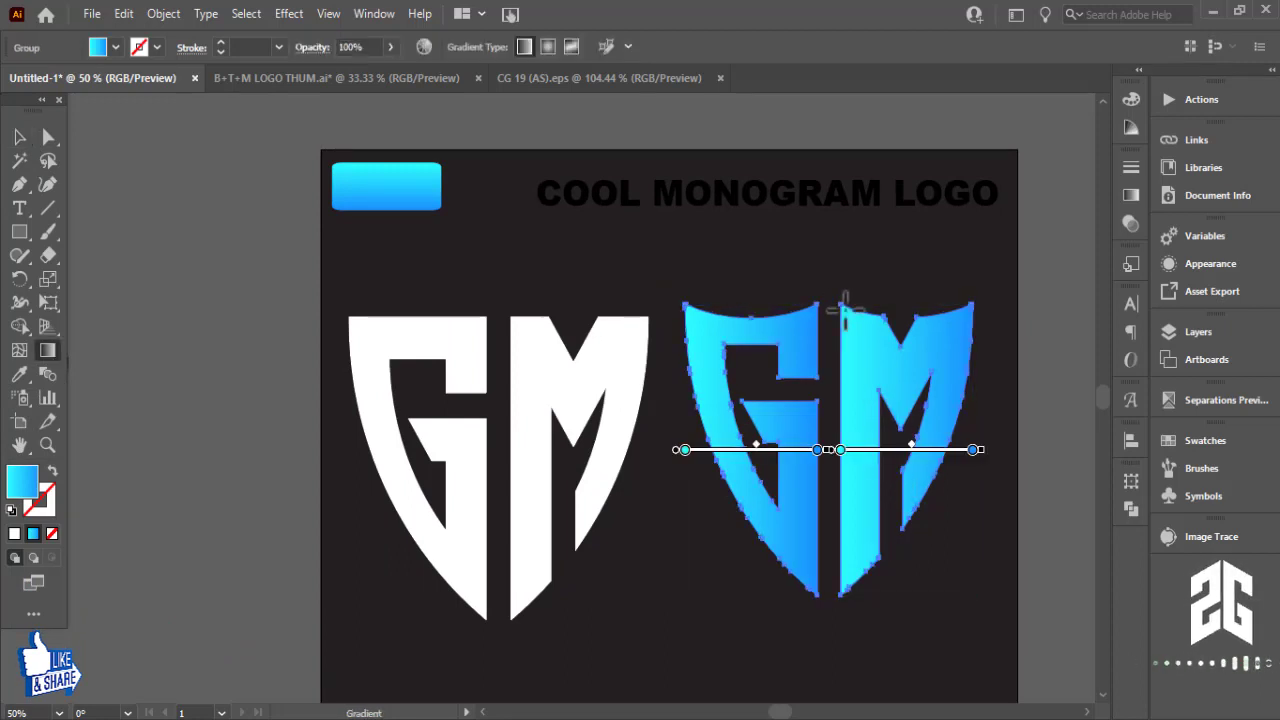
pyautogui.moveTo(843, 282); pyautogui.dragTo(846, 543)
pyautogui.click(20, 137)
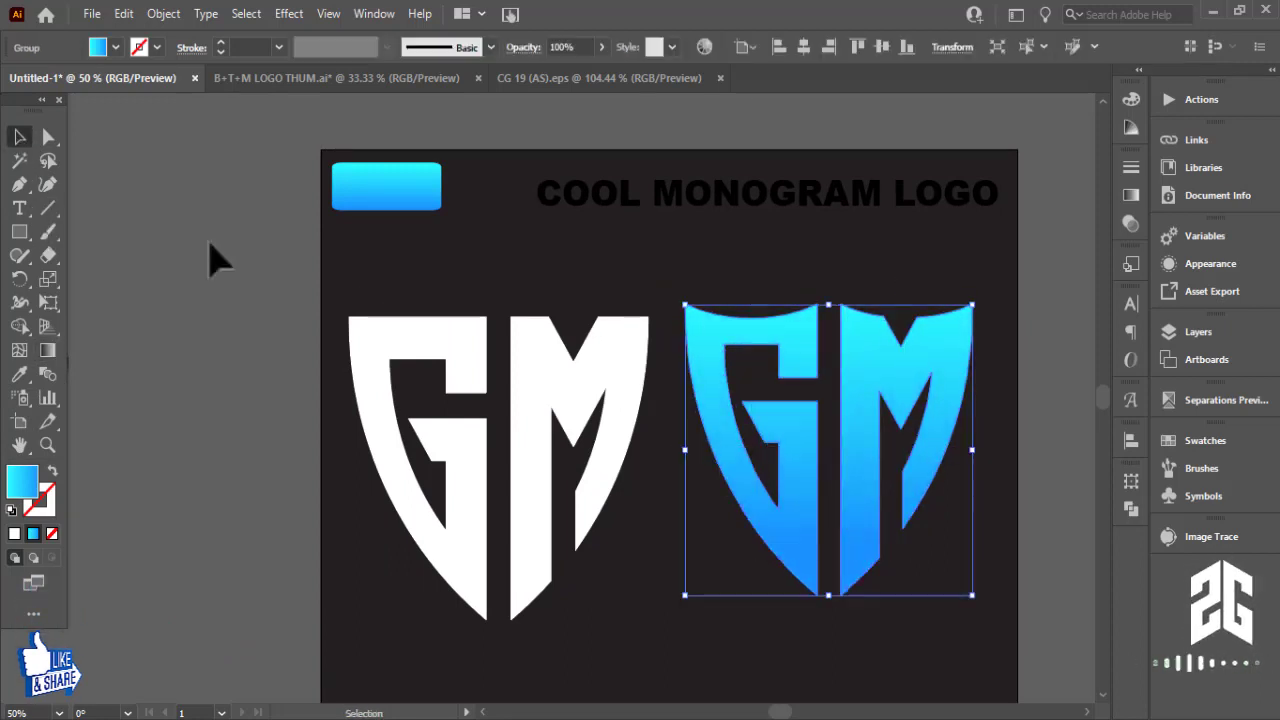
pyautogui.click(700, 268)
pyautogui.click(720, 214)
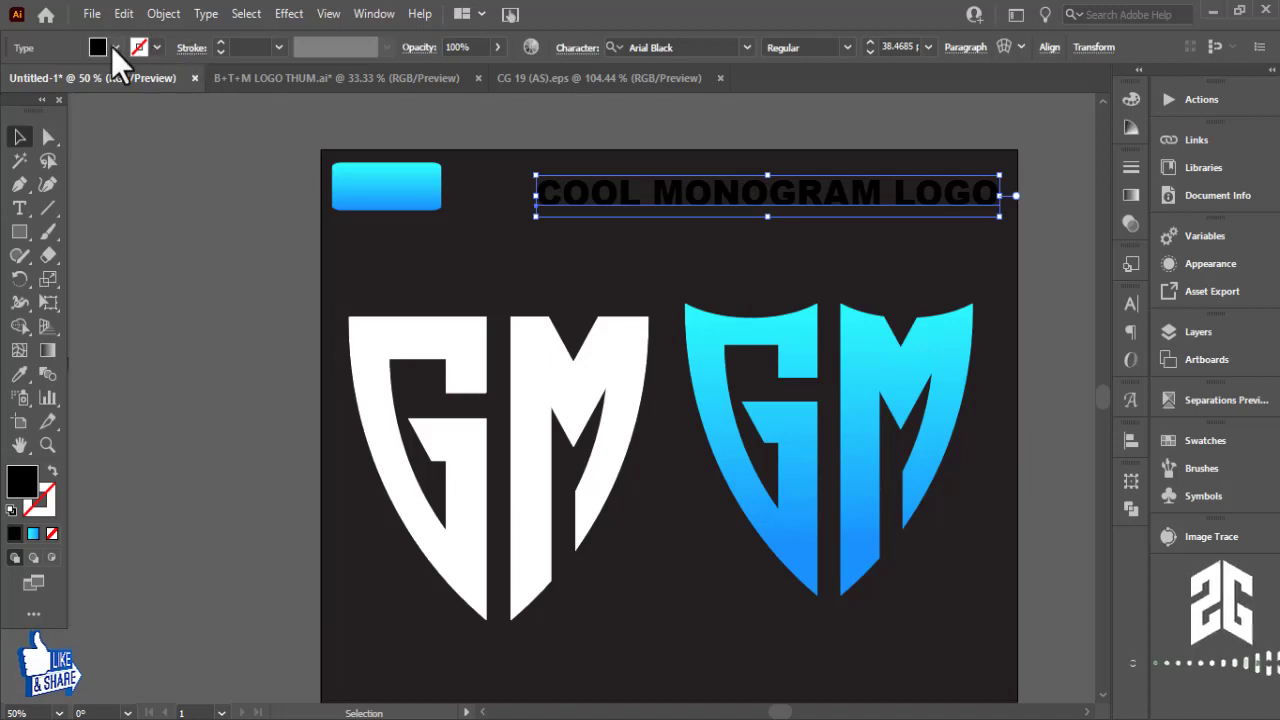
# Make the COOL MONOGRAM LOGO title text white
pyautogui.click(115, 48)
pyautogui.click(38, 80)
pyautogui.click(271, 271)
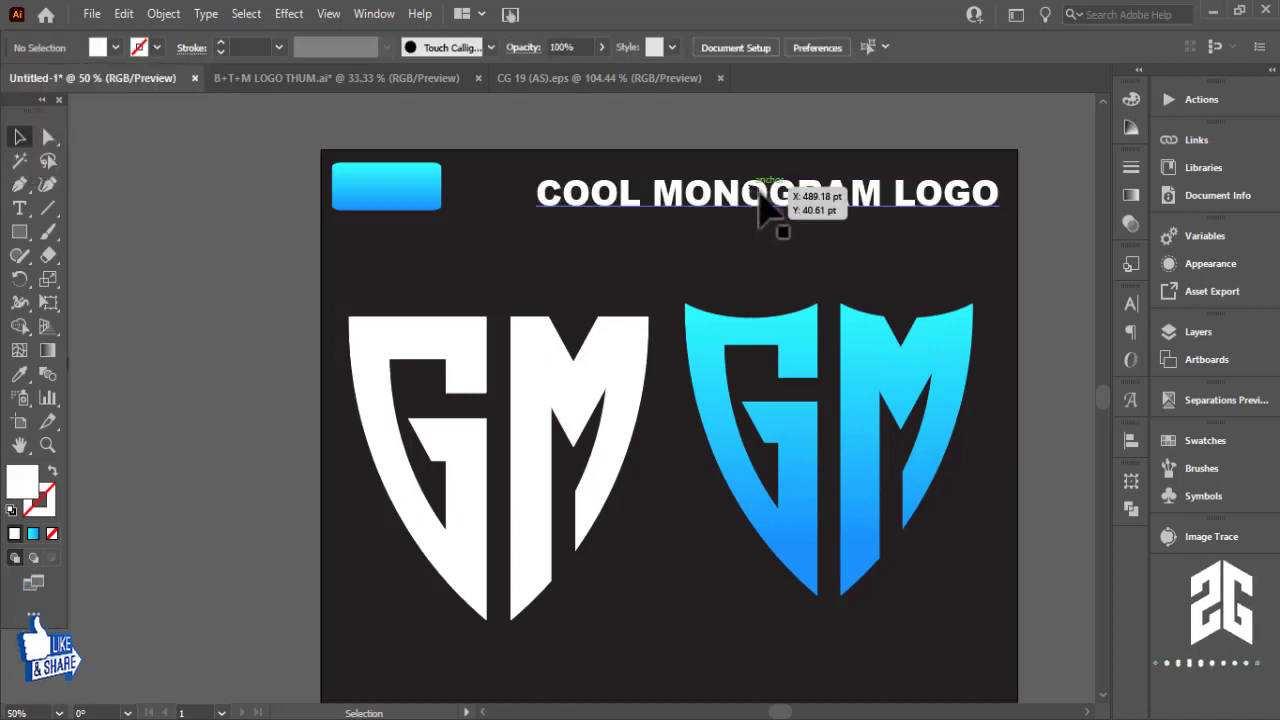
# Retype the title as 'TAGLINE HERE'
pyautogui.press('t')
pyautogui.moveTo(987, 188); pyautogui.dragTo(531, 190)
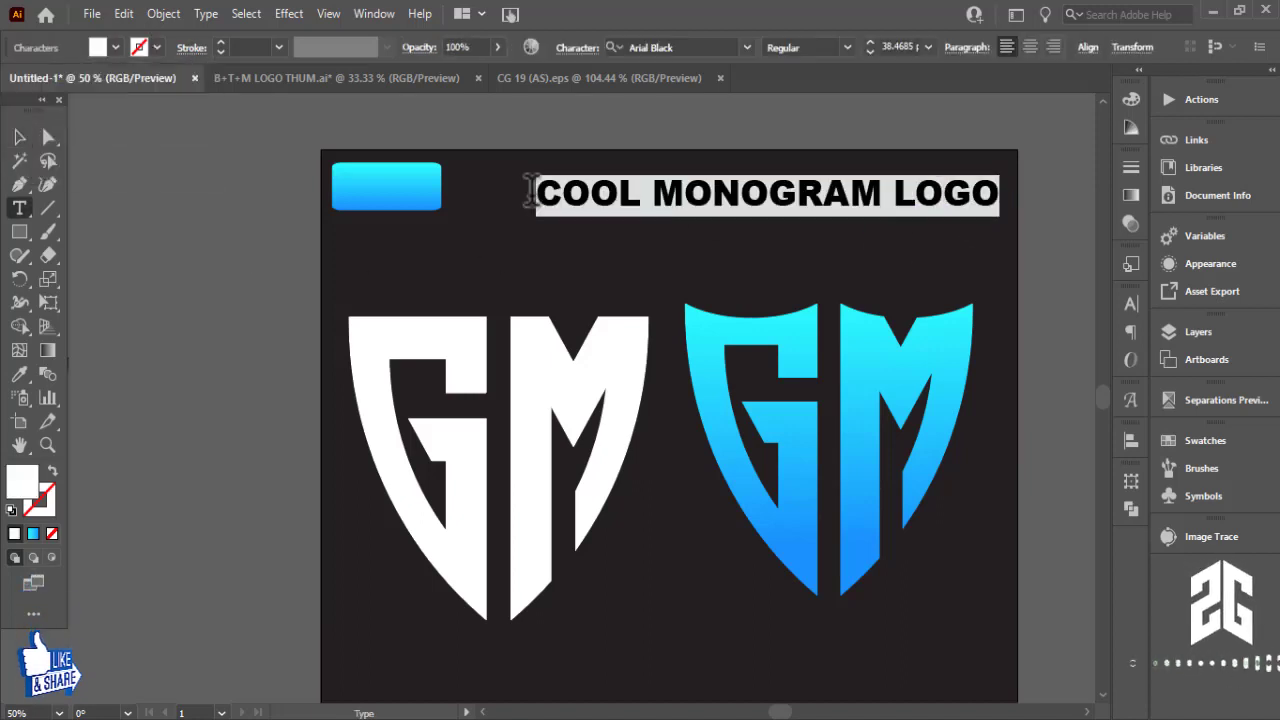
pyautogui.press('BackSpace')
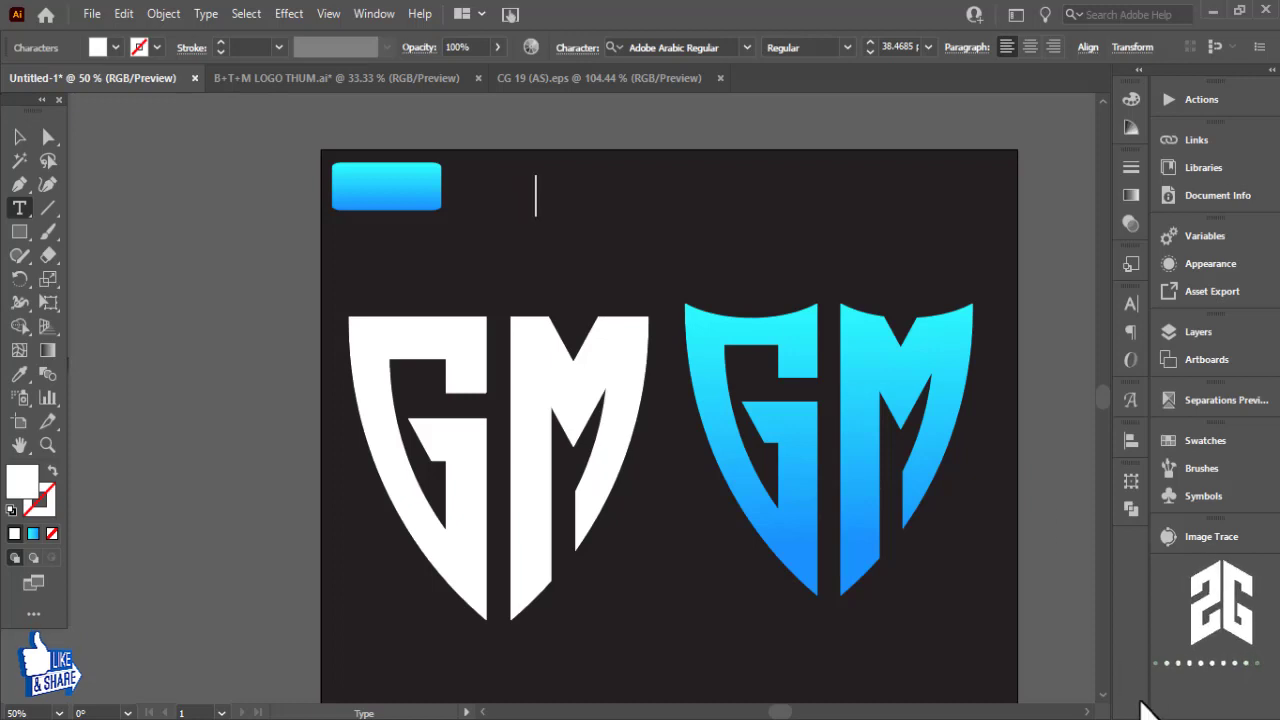
pyautogui.press('super+space')
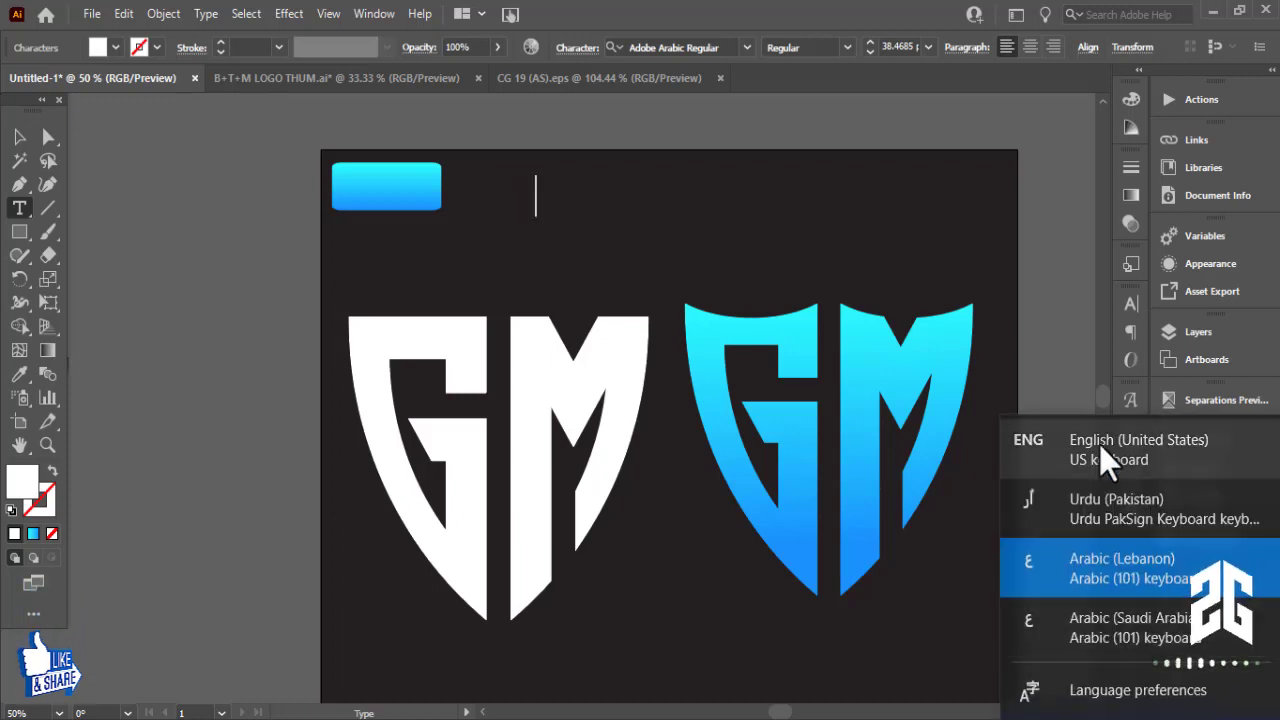
pyautogui.write('TAGLINE HREW')
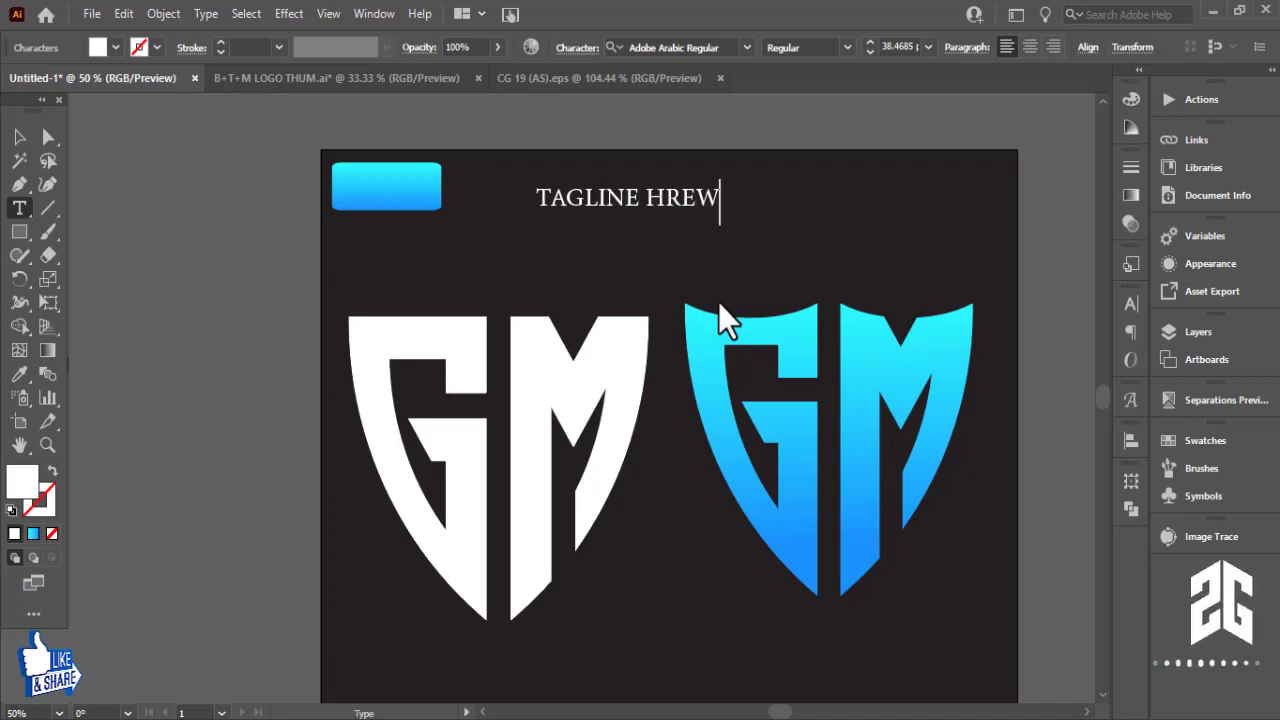
pyautogui.press('BackSpace')
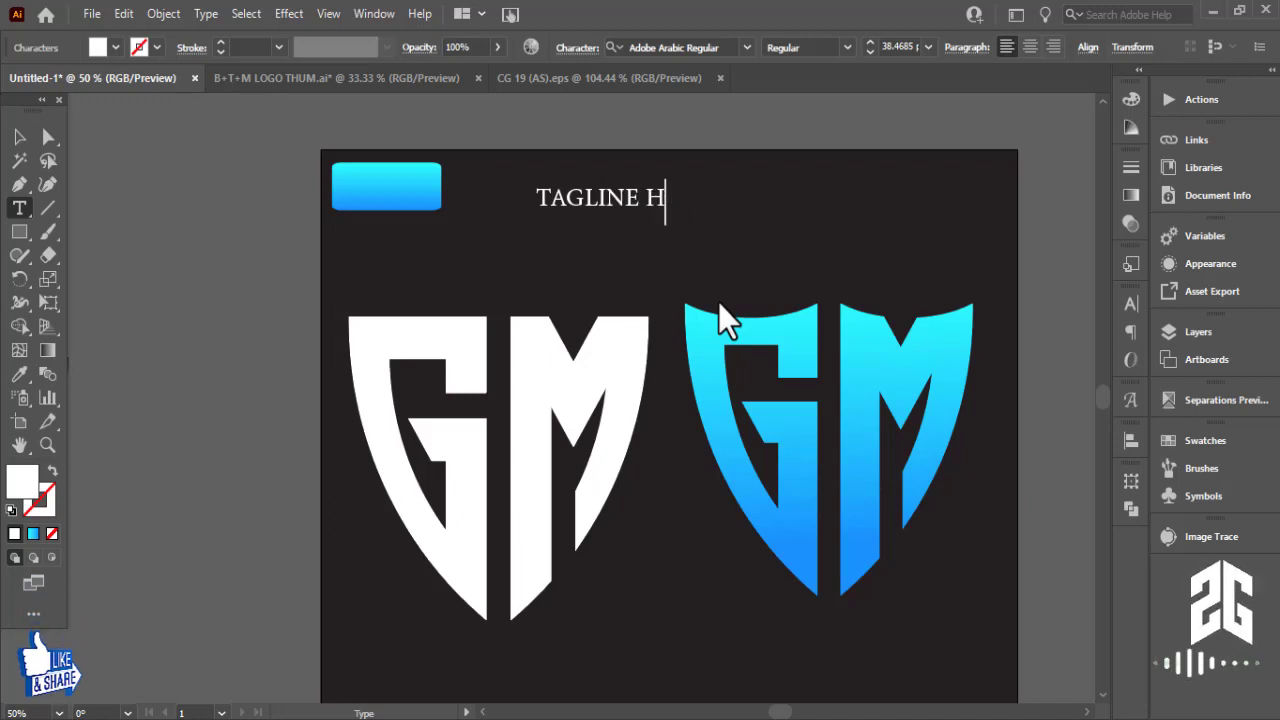
pyautogui.write('ERE')
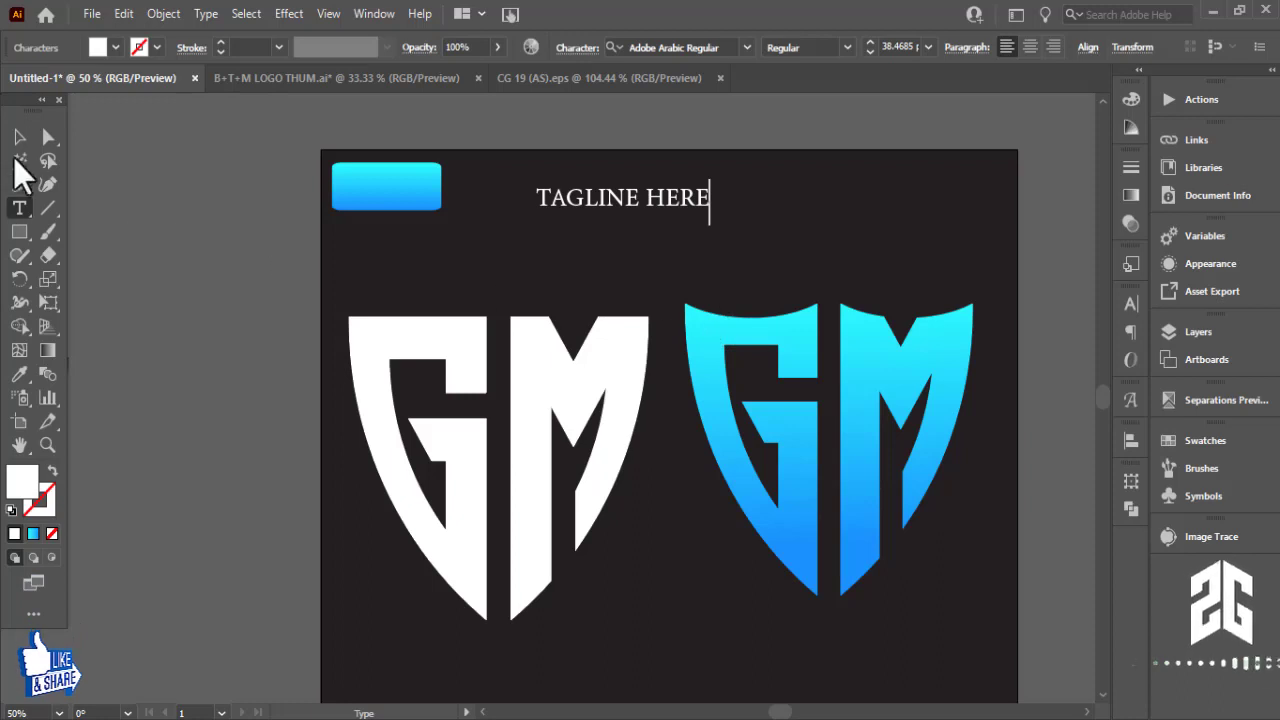
pyautogui.click(19, 137)
# Move the tagline under the white monogram and place a copy under the blue one
pyautogui.scroll(-1, 548, 322)
pyautogui.moveTo(640, 165)
pyautogui.mouseDown()
pyautogui.moveTo(509, 616)
pyautogui.moveTo(855, 610)
pyautogui.mouseUp()
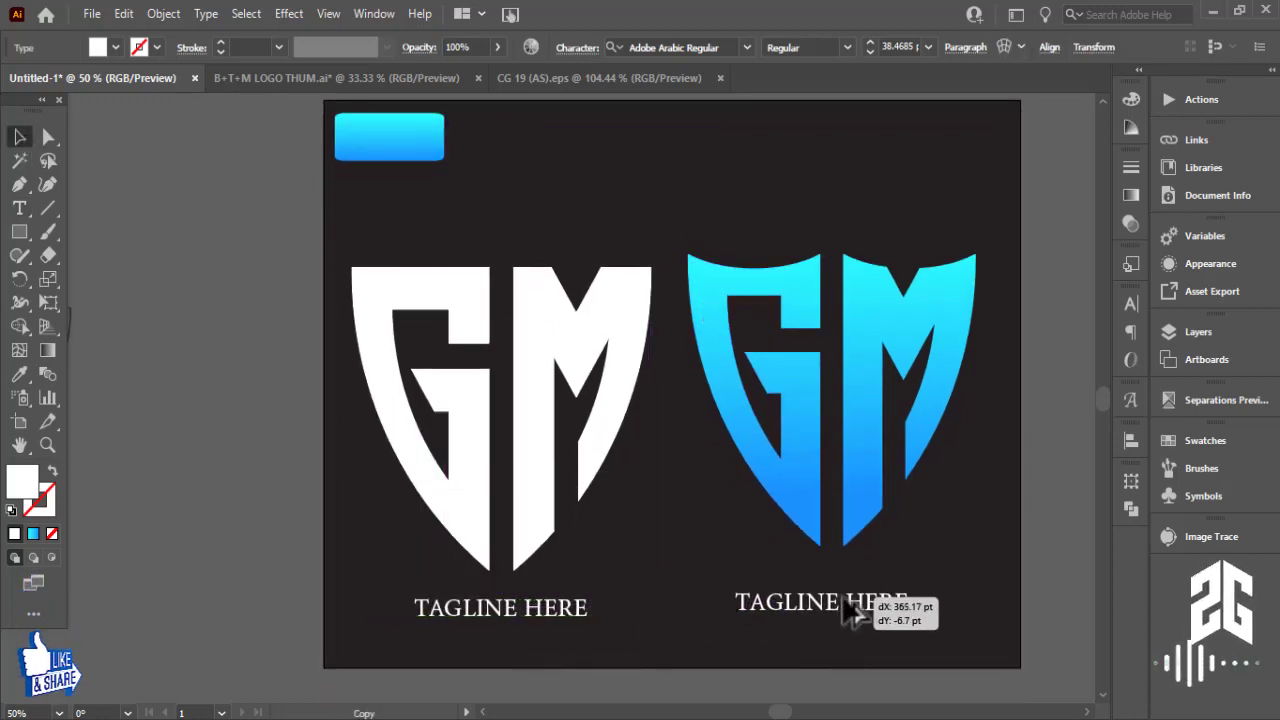
pyautogui.moveTo(1006, 508); pyautogui.dragTo(971, 530)
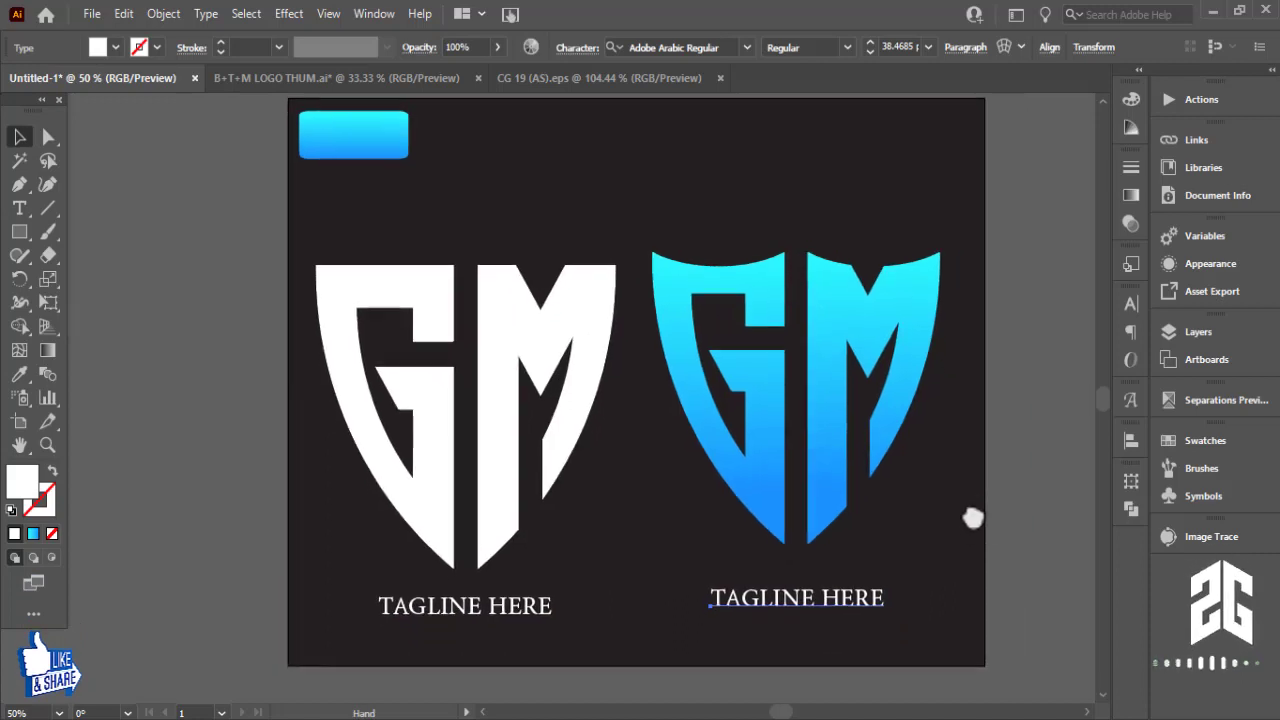
pyautogui.click(1090, 528)
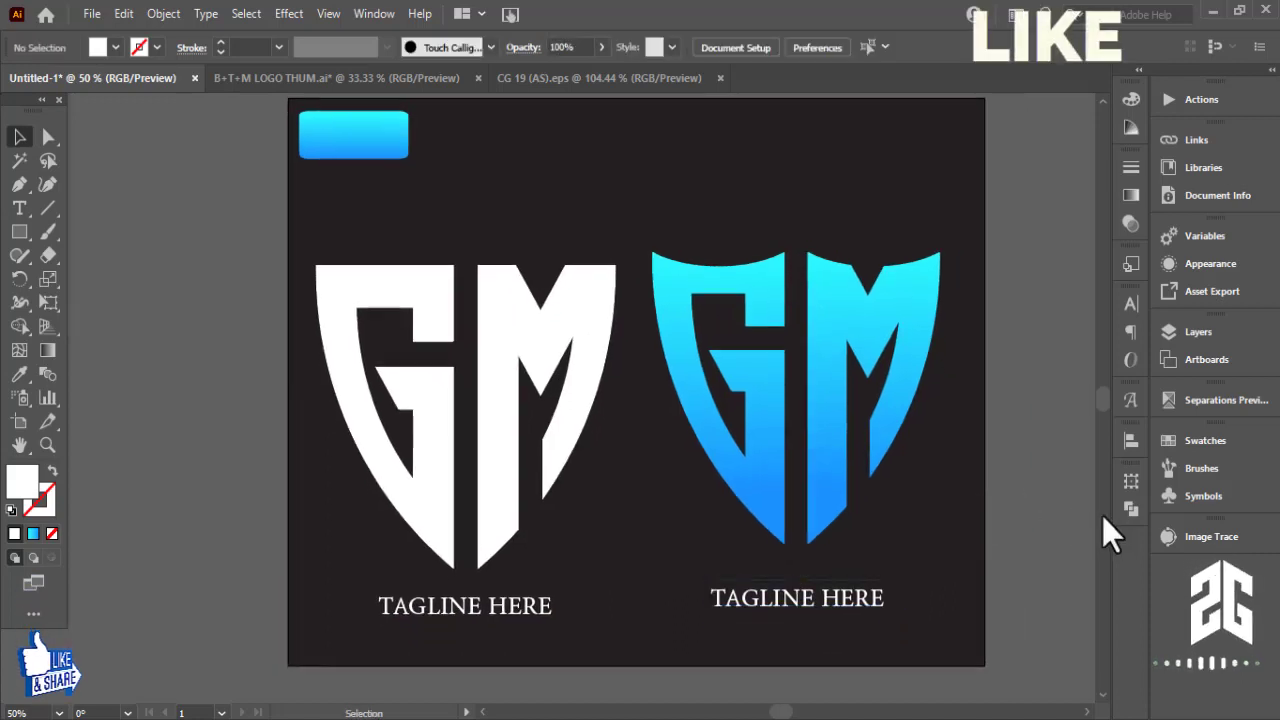